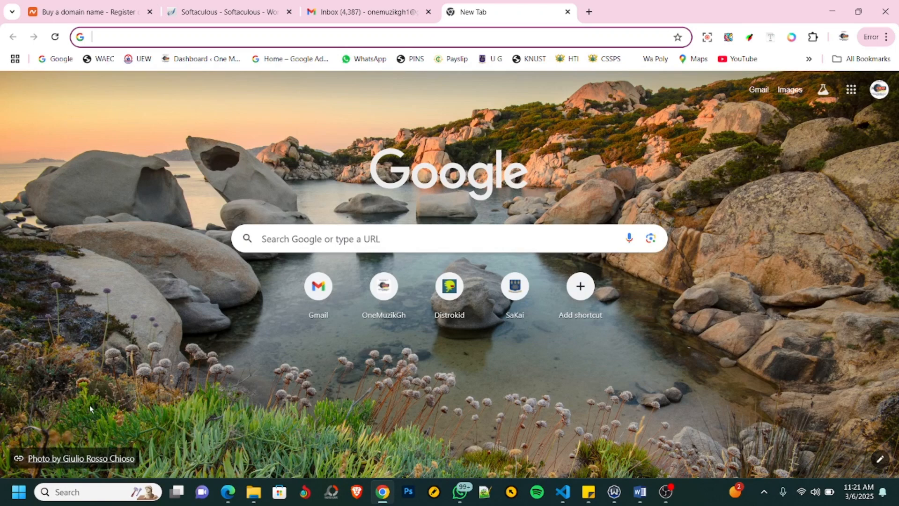
Look over the current top deals on the Namecheap home page.
left_click(78, 10)
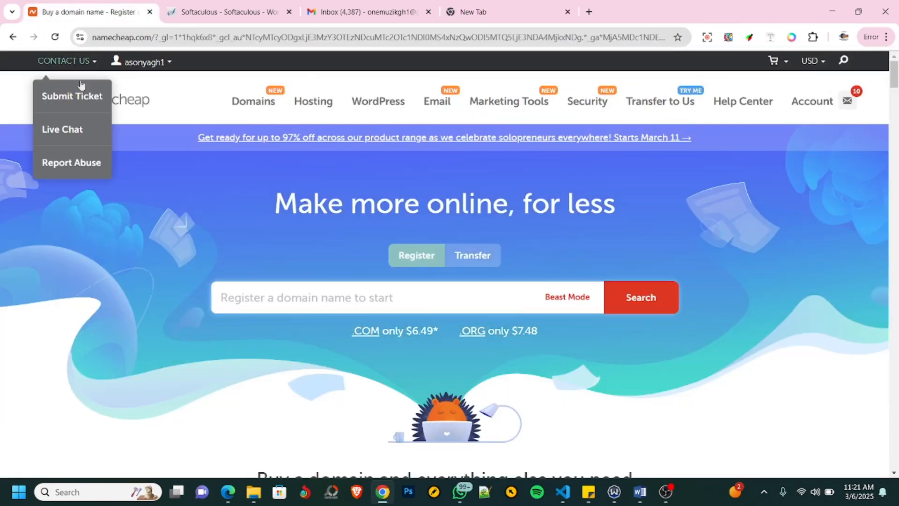
scroll(144, 248, "down", 8)
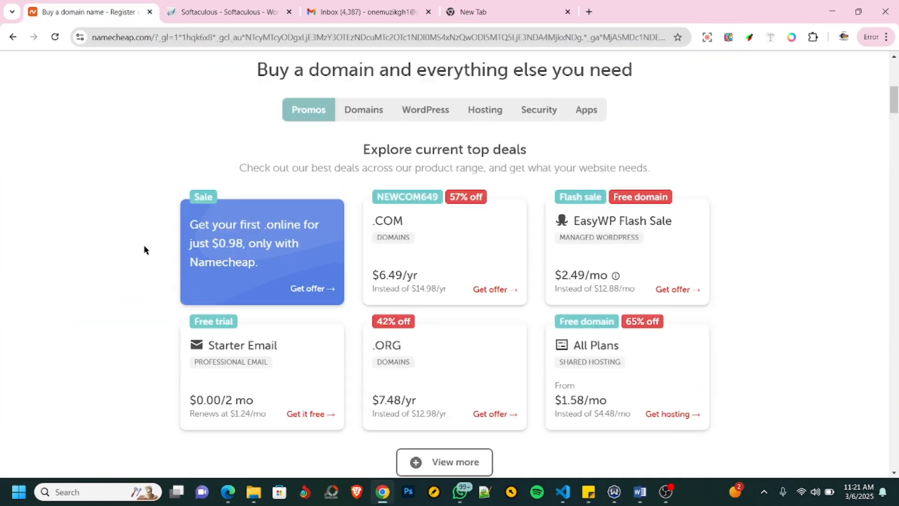
scroll(140, 248, "down", 3)
scroll(131, 245, "up", 5)
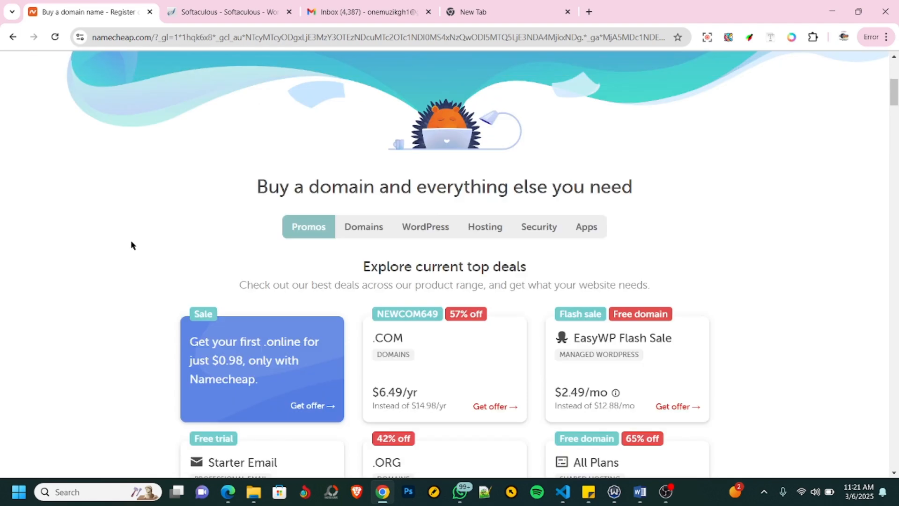
scroll(130, 240, "up", 6)
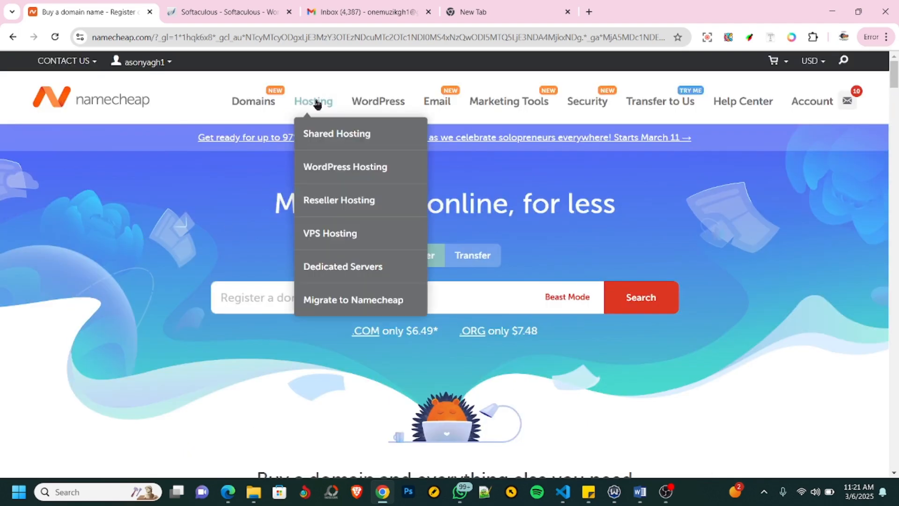
Open Namecheap's Shared Hosting page and compare the Stellar, Stellar Plus and Stellar Business plans.
left_click(317, 104)
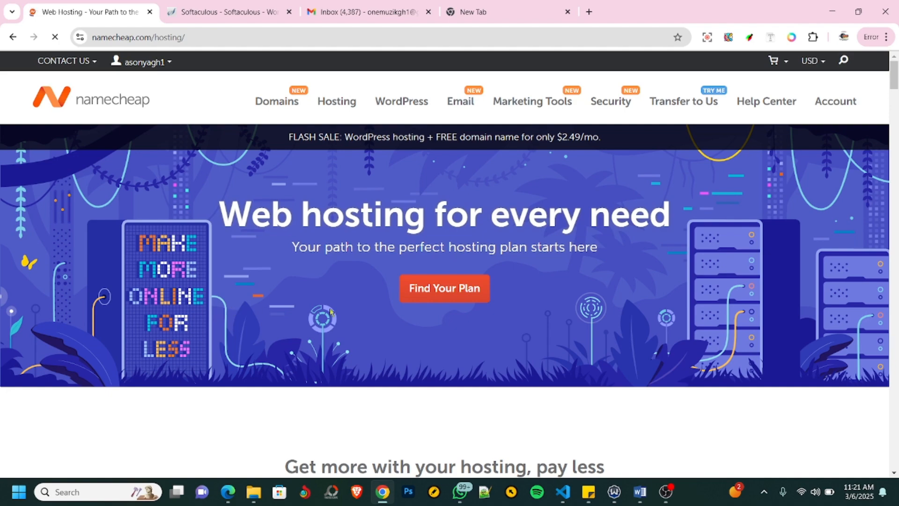
scroll(330, 312, "down", 15)
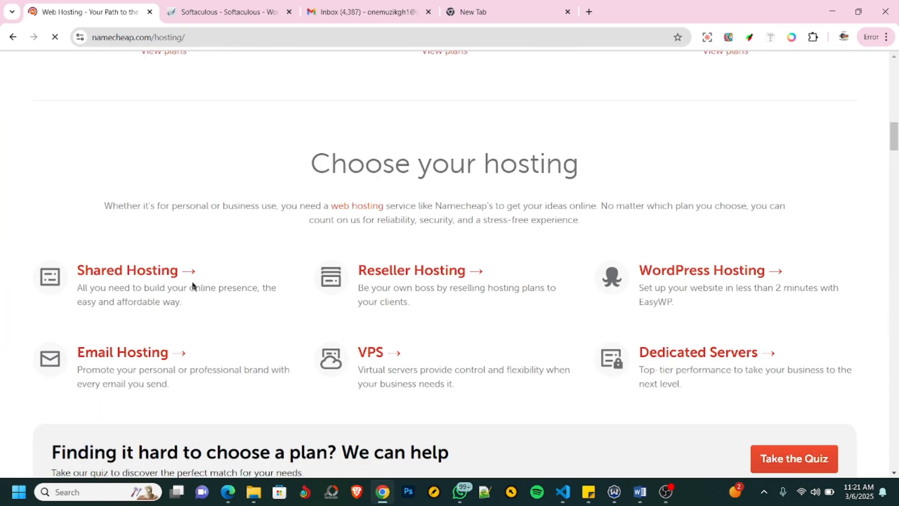
left_click(135, 275)
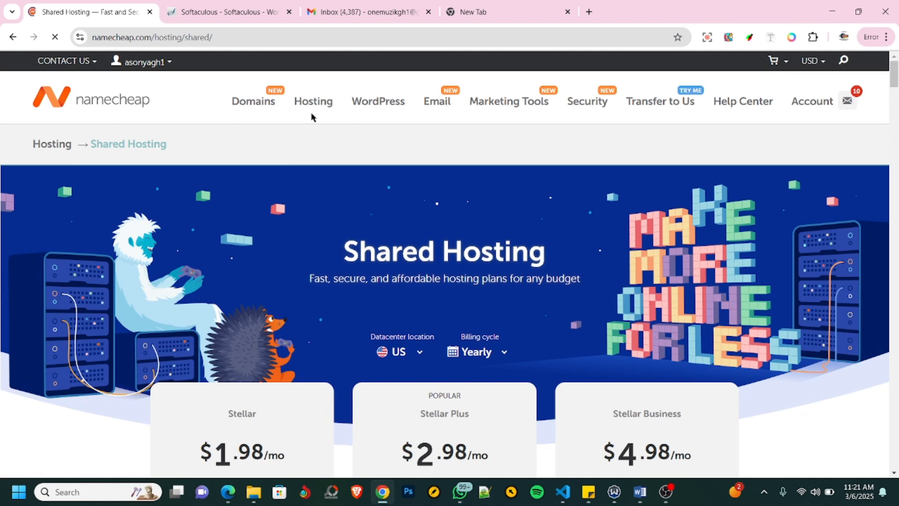
scroll(308, 128, "down", 3)
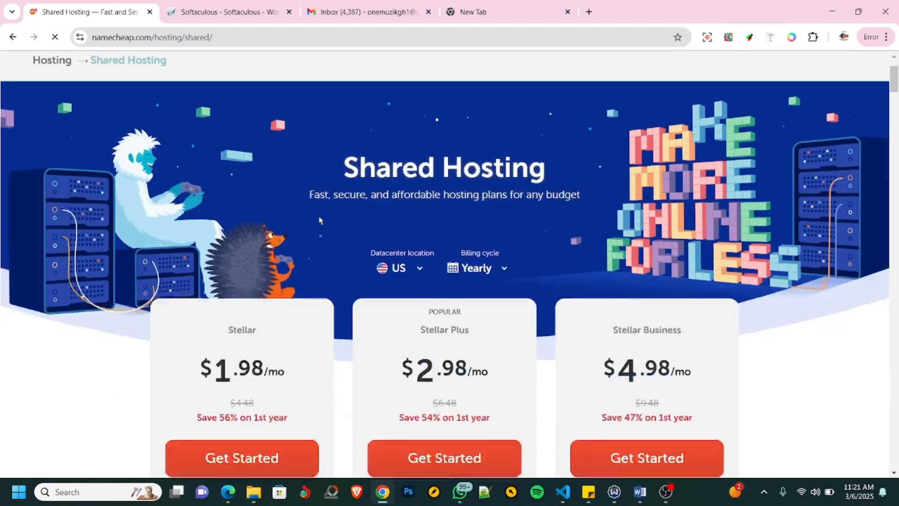
scroll(73, 245, "down", 3)
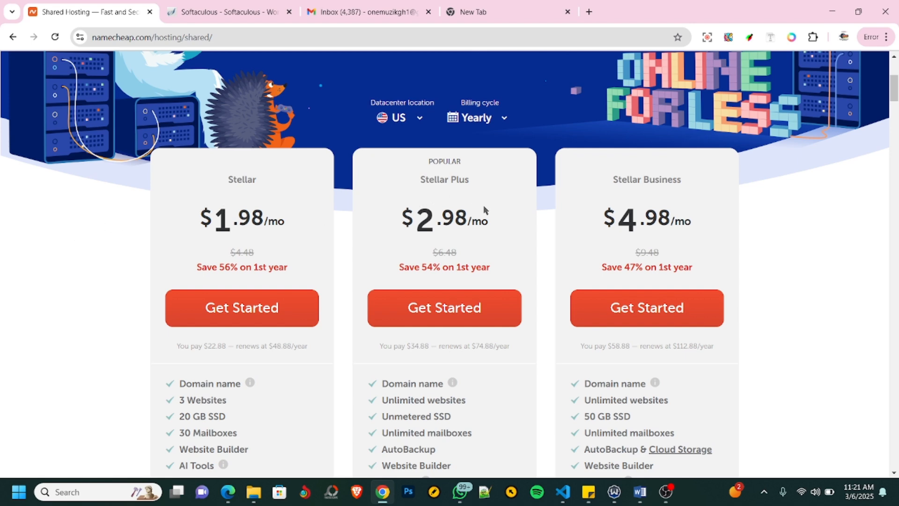
scroll(125, 265, "down", 1)
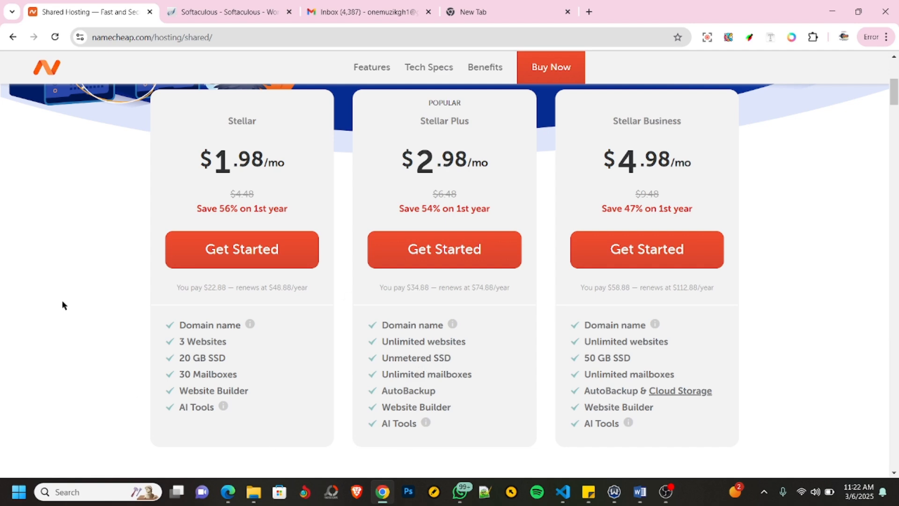
left_click(218, 14)
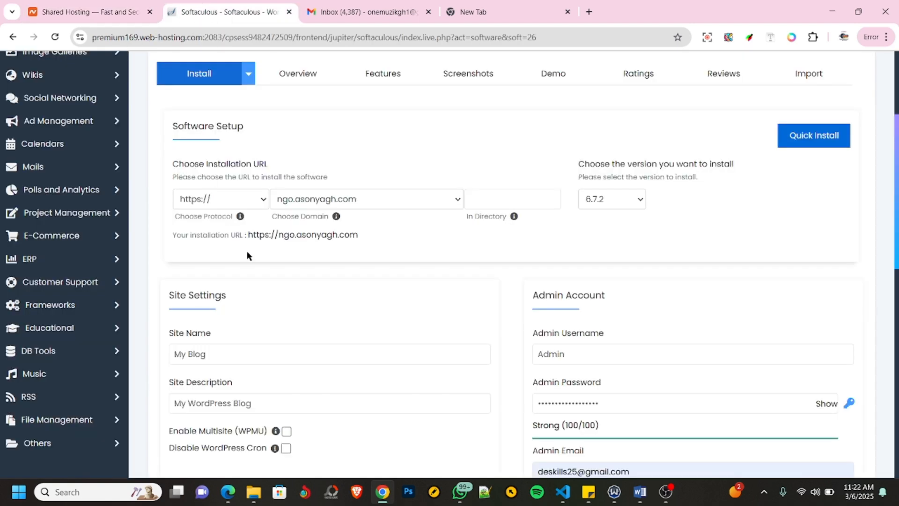
scroll(246, 255, "up", 3)
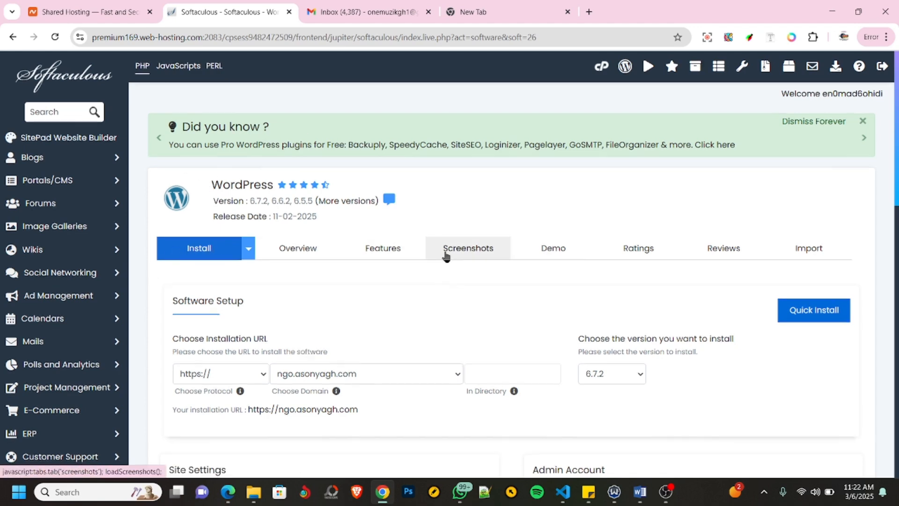
scroll(445, 254, "down", 8)
scroll(461, 242, "down", 8)
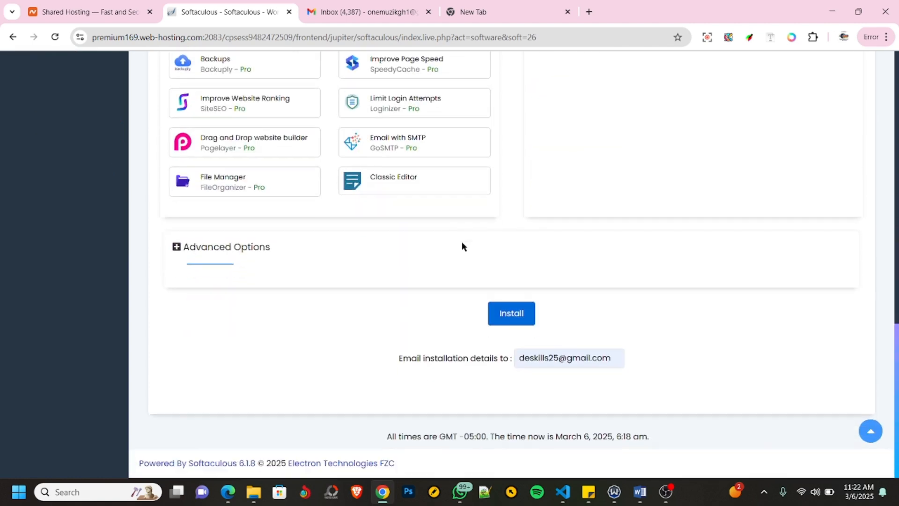
left_click(492, 316)
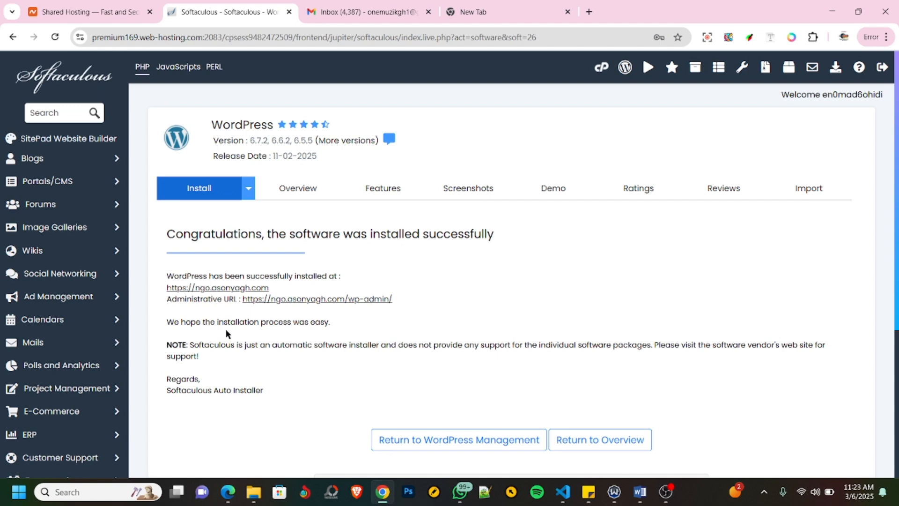
Open the new site's WordPress administration page and look over its dashboard.
left_click(334, 299)
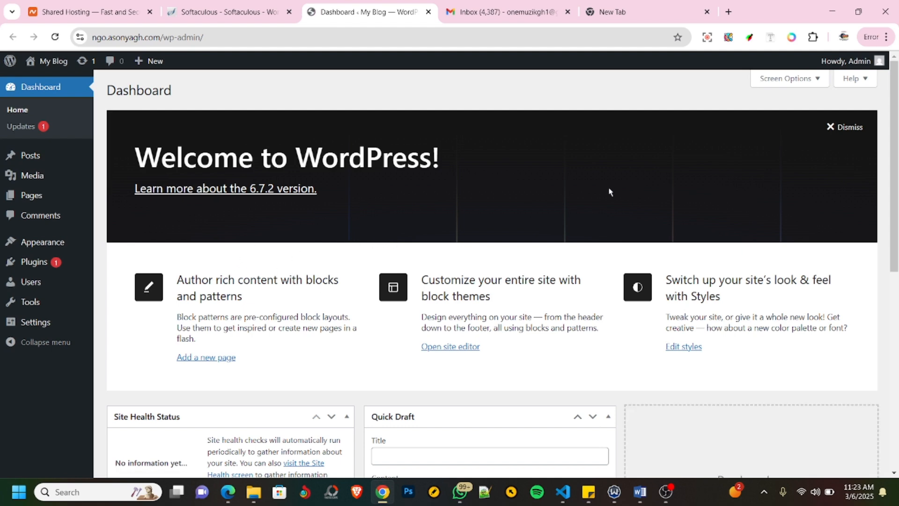
scroll(497, 257, "down", 6)
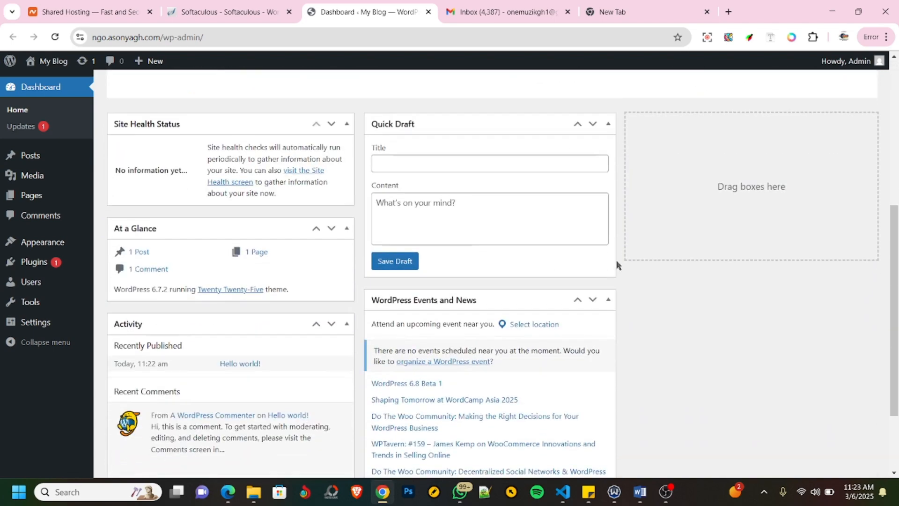
scroll(604, 265, "up", 6)
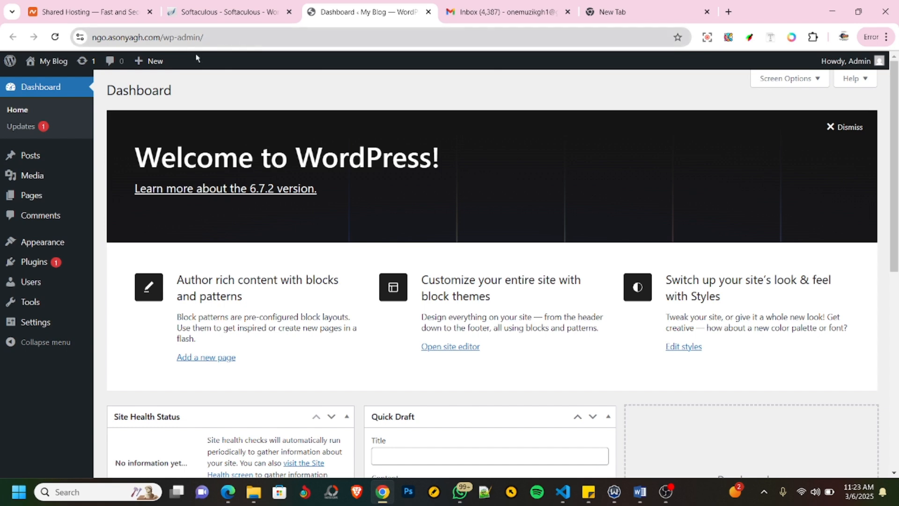
left_click(159, 37)
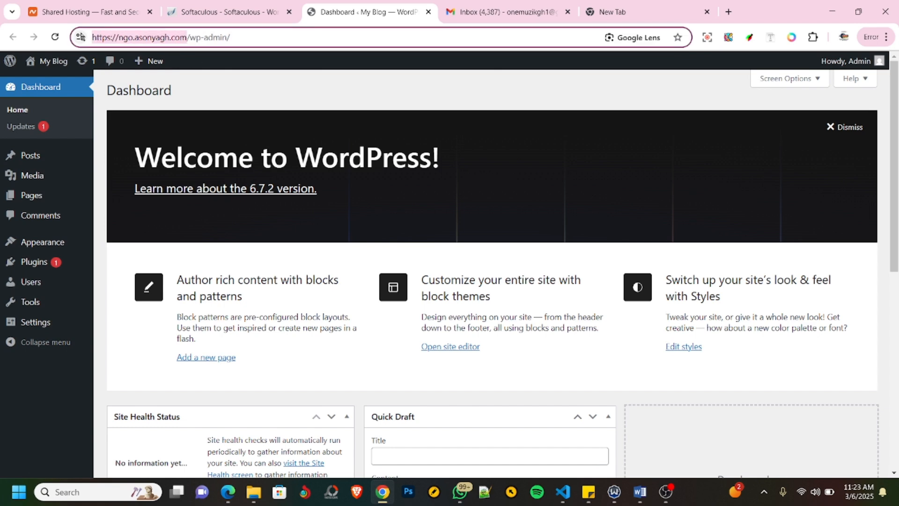
left_click(620, 12)
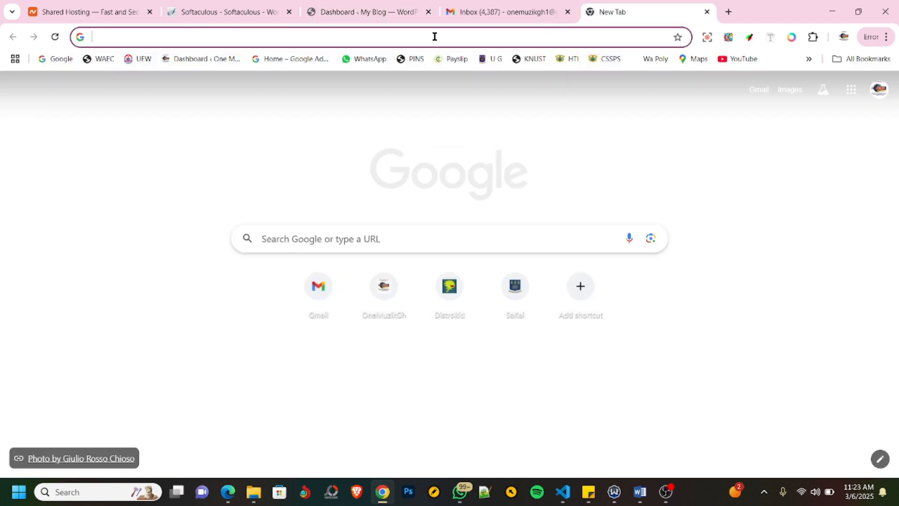
left_click(434, 36)
type("https://ngo.asonyagh.com/")
key("Return")
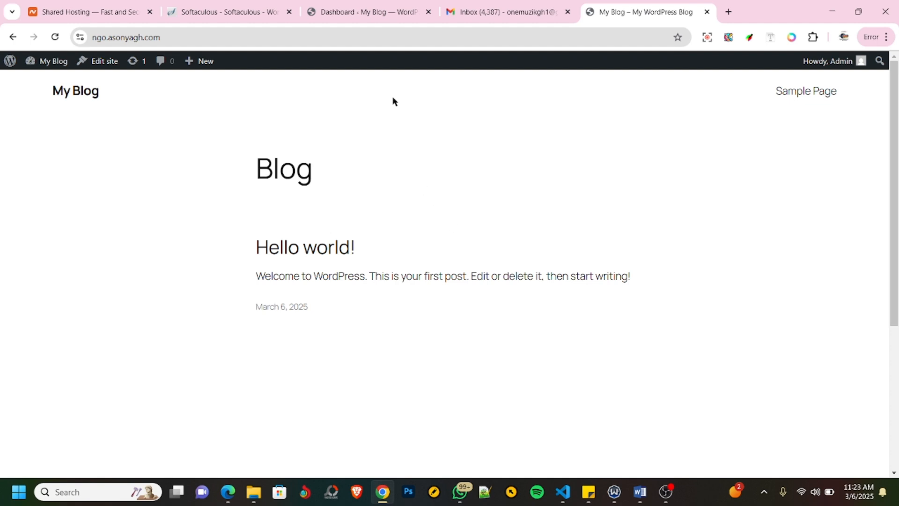
Return to the WordPress dashboard and go through the installed themes to the page for adding a new theme.
left_click(350, 14)
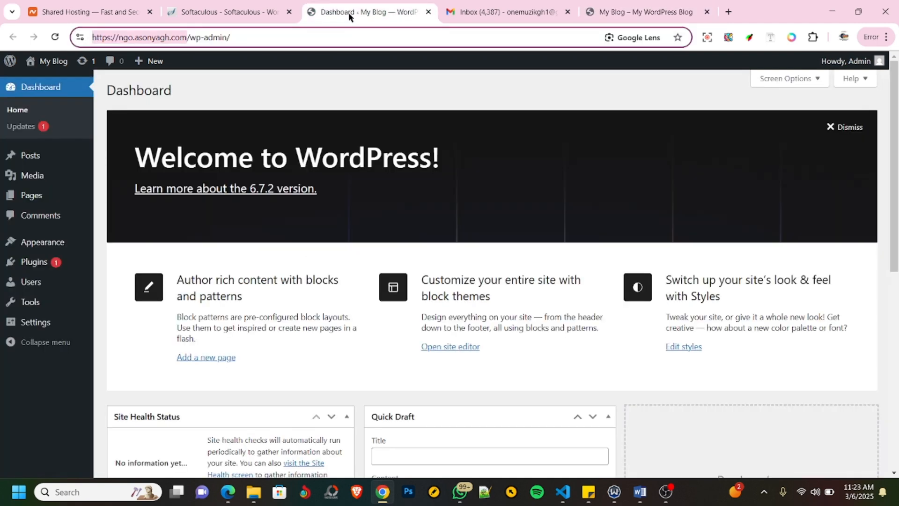
left_click(363, 236)
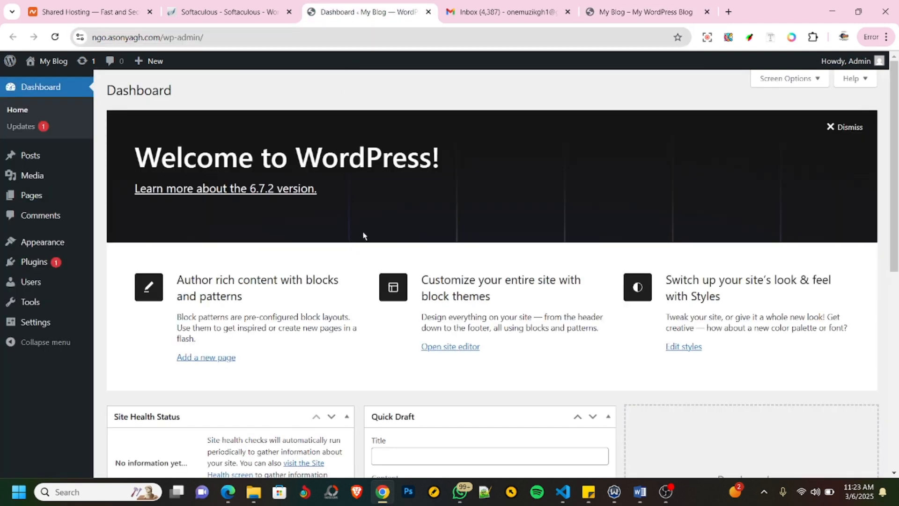
mouse_move(44, 244)
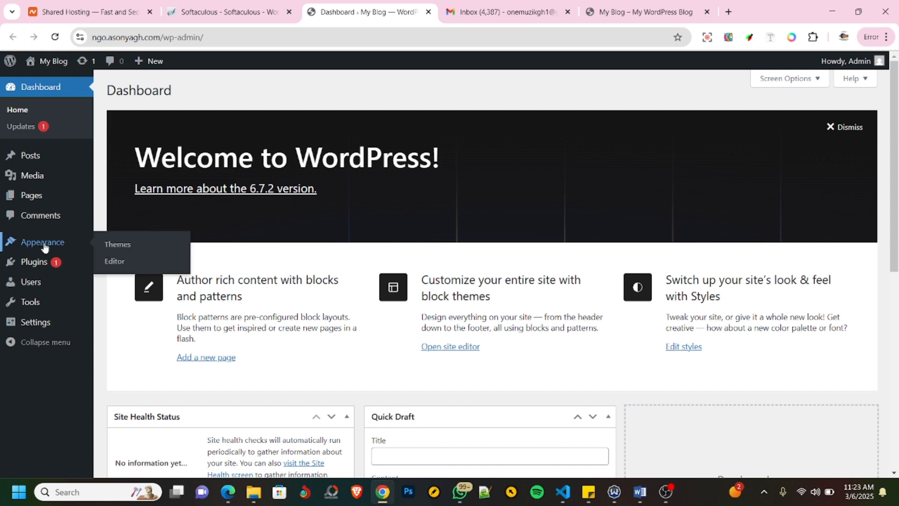
left_click(120, 246)
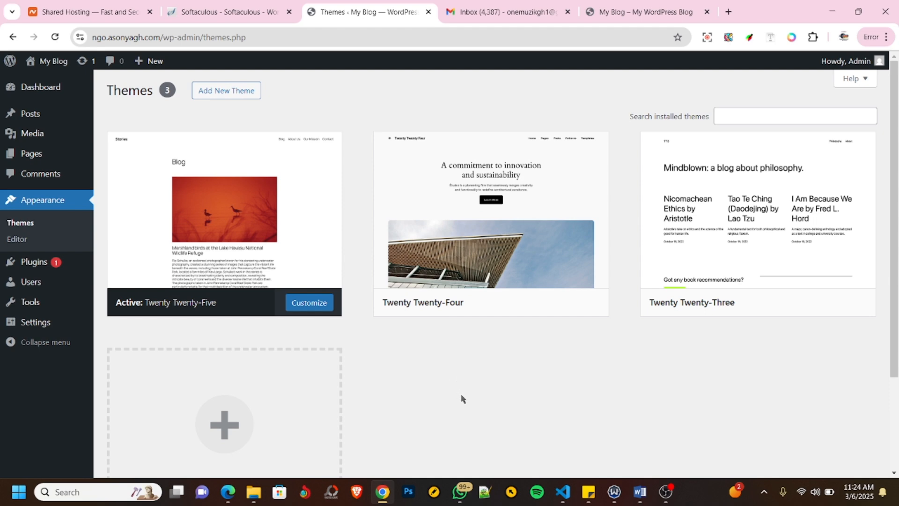
left_click(221, 92)
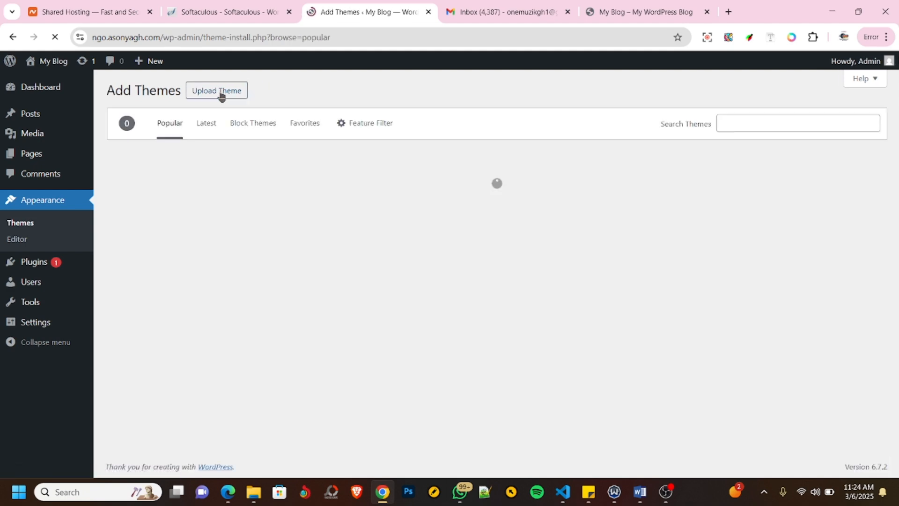
Search the WordPress theme directory for "blocksy".
left_click(741, 122)
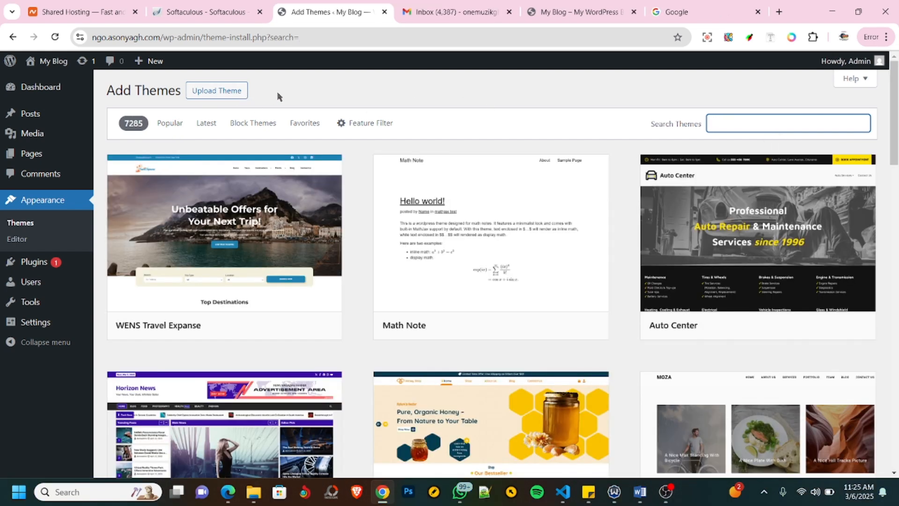
left_click(733, 125)
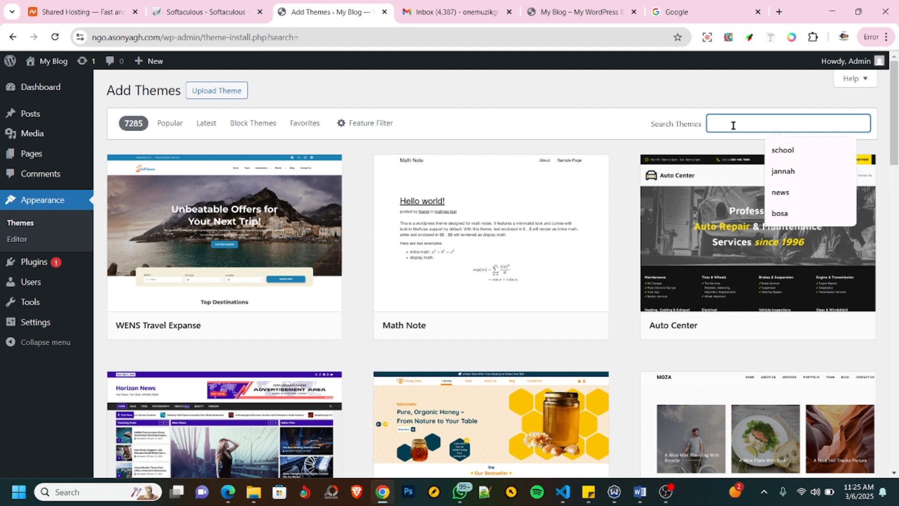
type("bl")
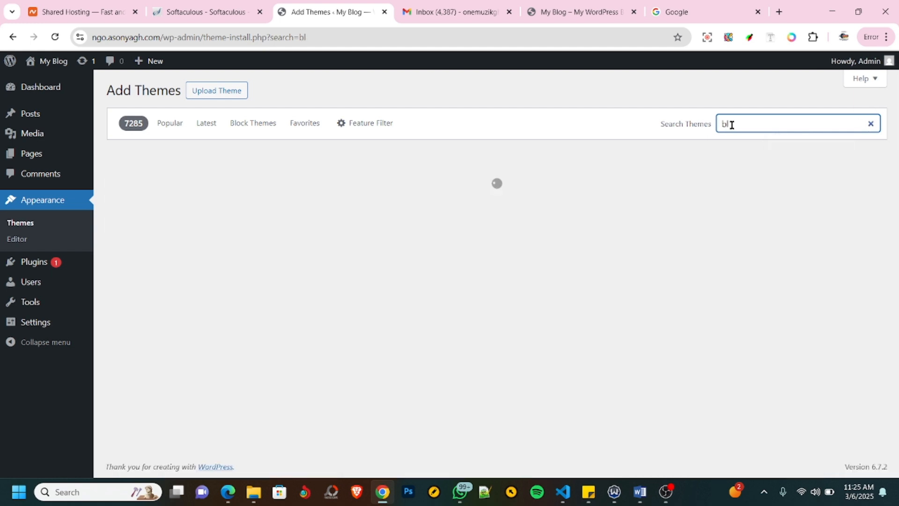
type("y")
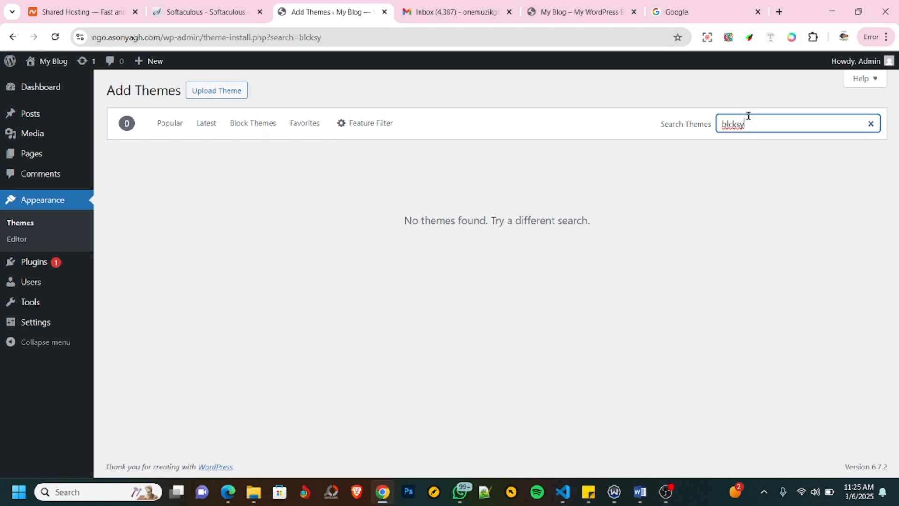
type("o")
left_click(748, 118)
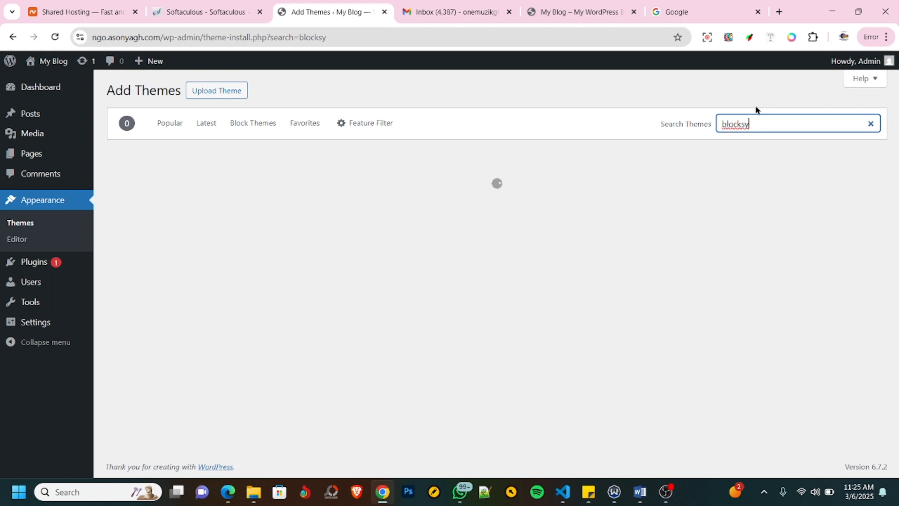
Install and activate the Blocksy theme, including its recommended Blocksy Companion plugin.
mouse_move(259, 229)
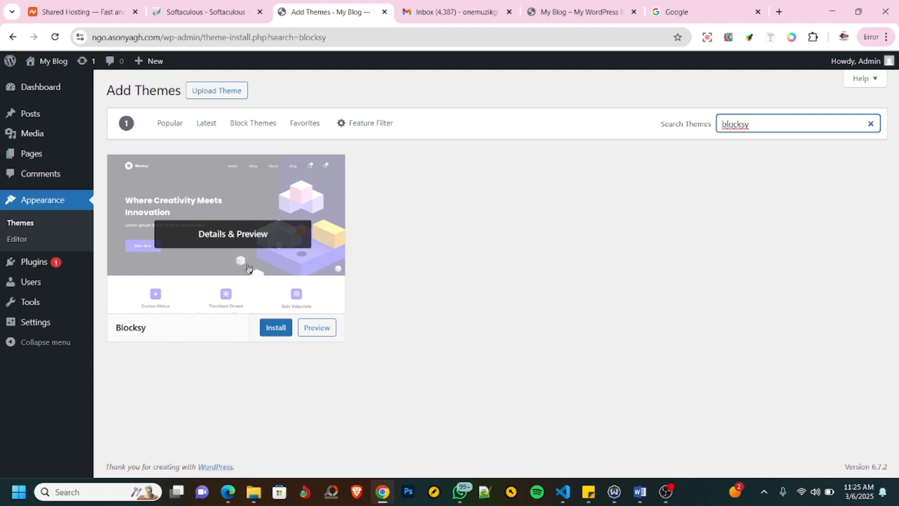
left_click(248, 267)
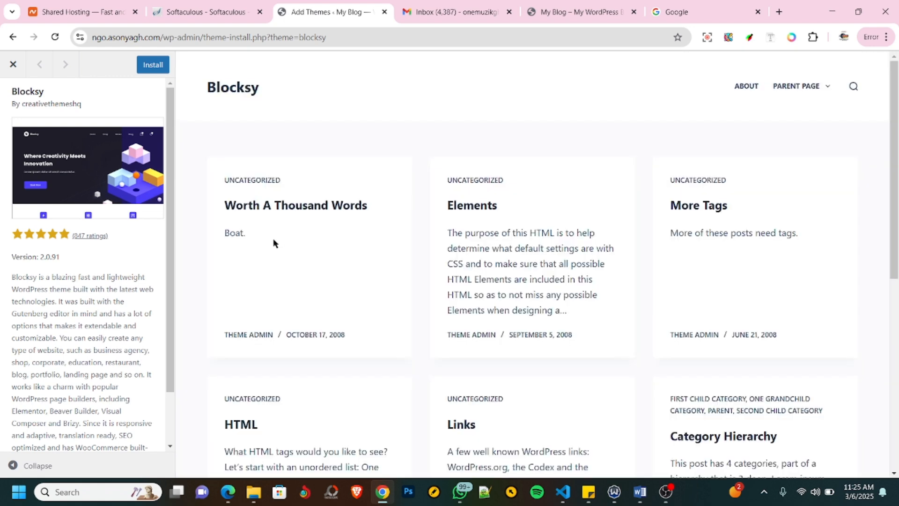
left_click(153, 65)
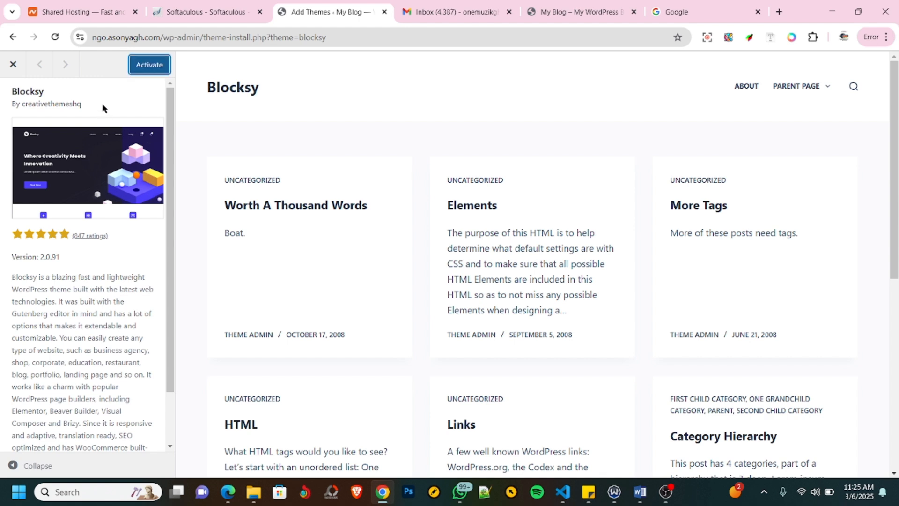
left_click(149, 69)
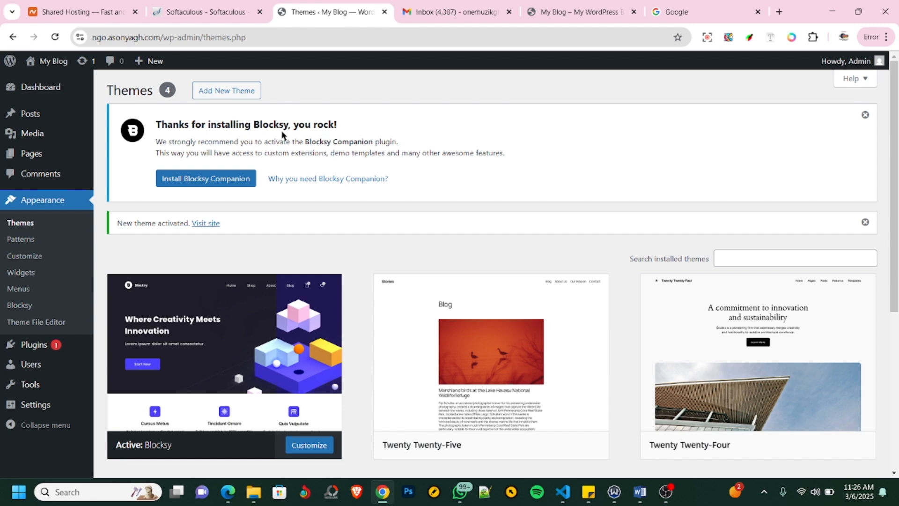
left_click(204, 182)
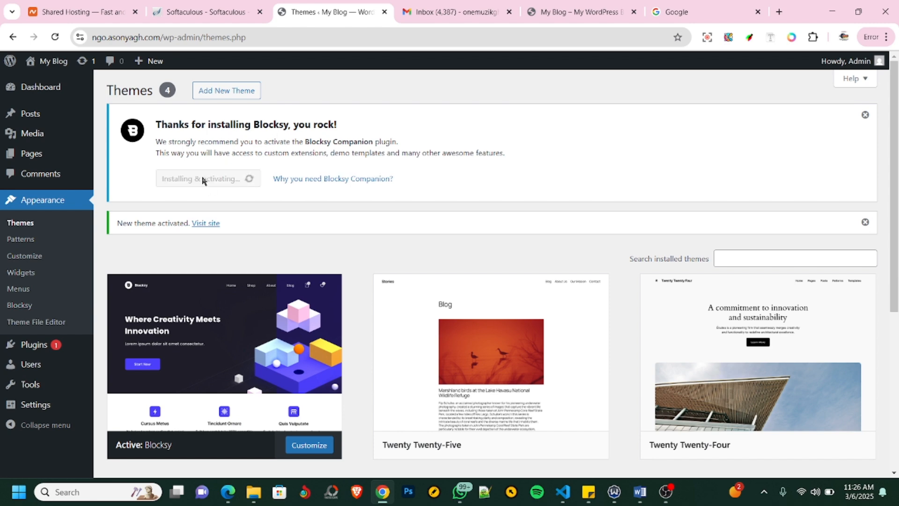
Reload the public site to check how it looks with the Blocksy theme.
left_click(588, 11)
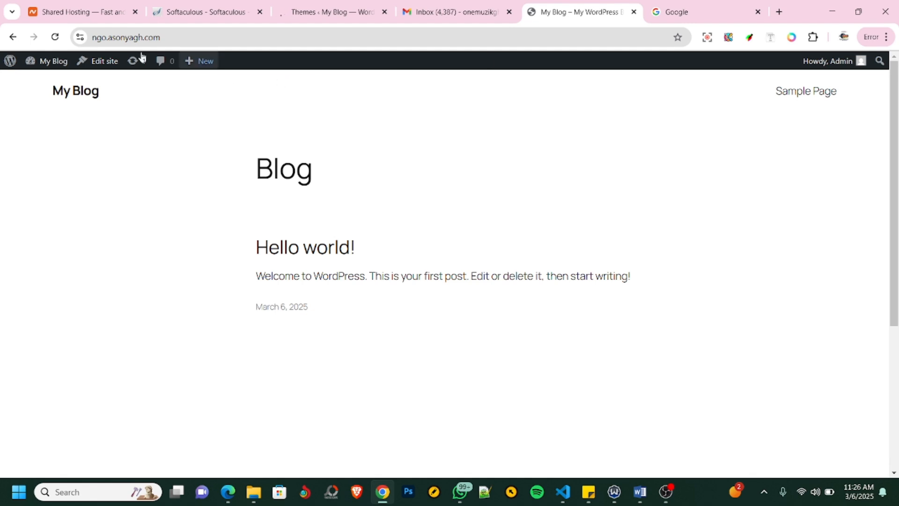
left_click(55, 37)
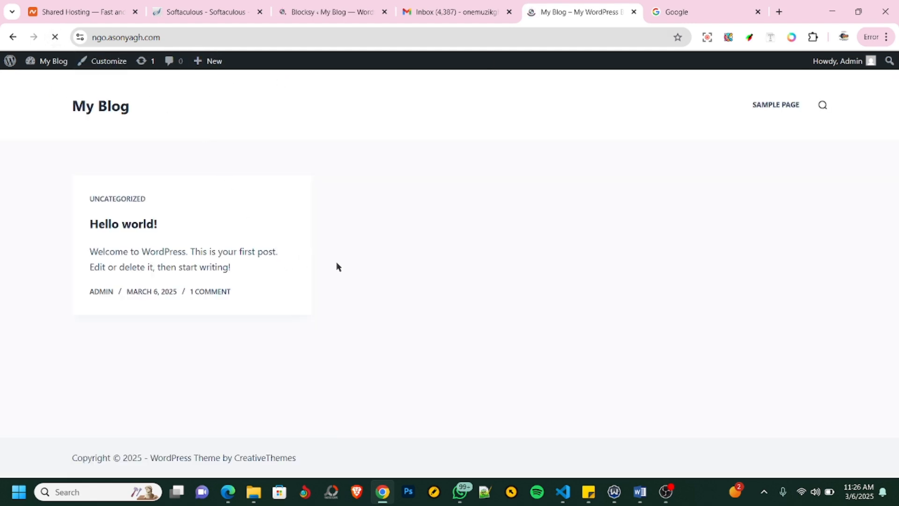
Return to the WordPress admin and search the Blocksy starter sites for "charit".
left_click(318, 14)
scroll(262, 244, "down", 1)
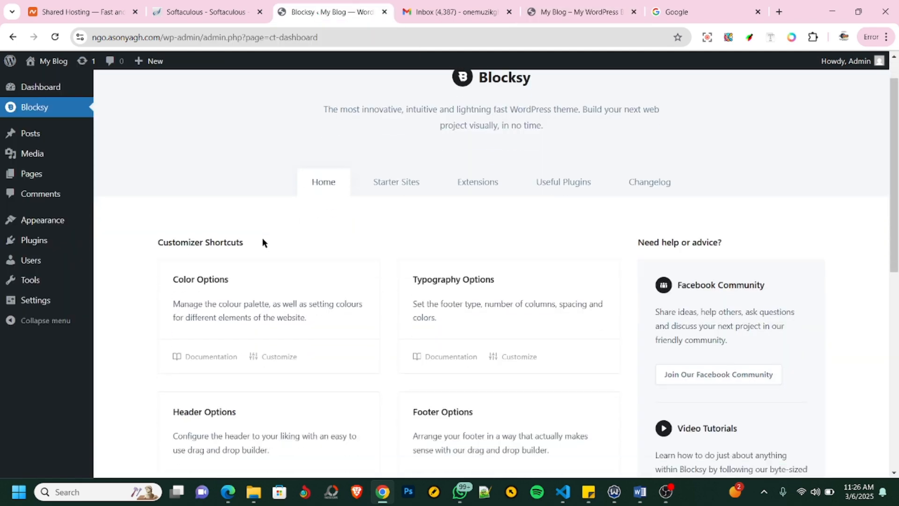
scroll(262, 244, "up", 1)
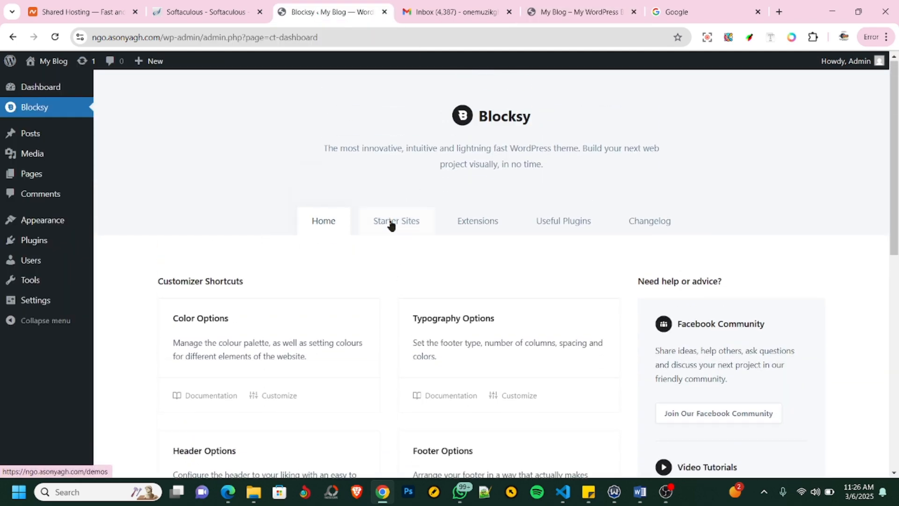
left_click(391, 224)
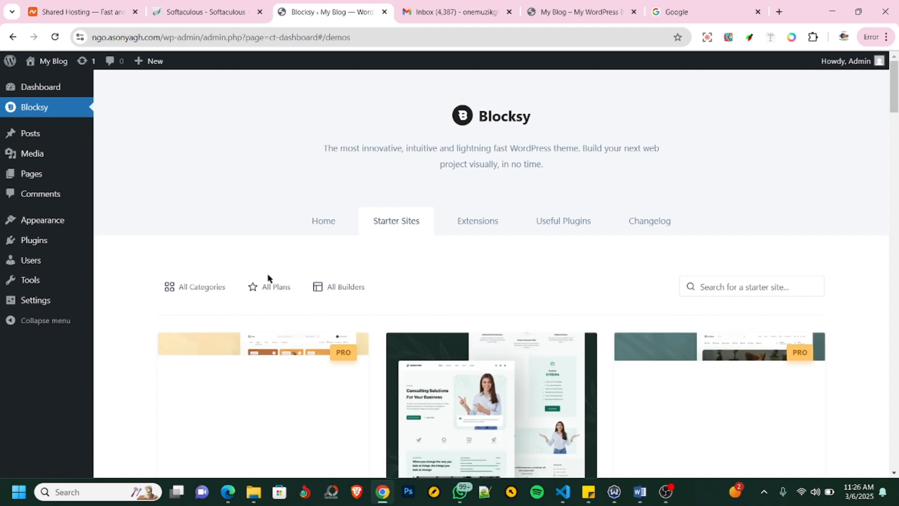
scroll(323, 286, "down", 2)
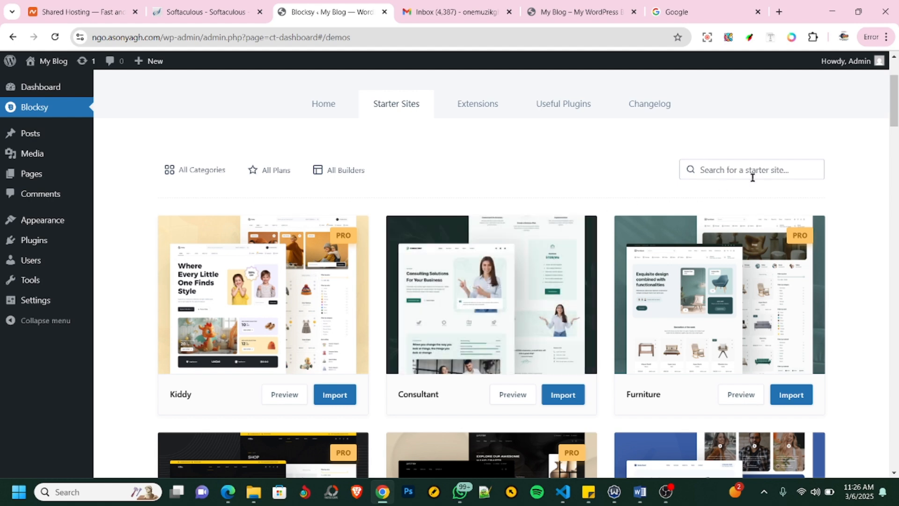
left_click(743, 170)
type("ch")
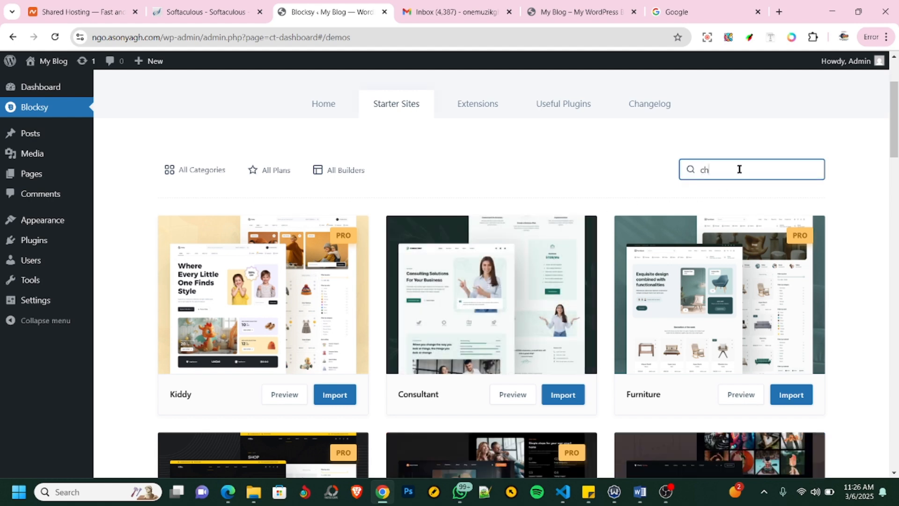
type("arit")
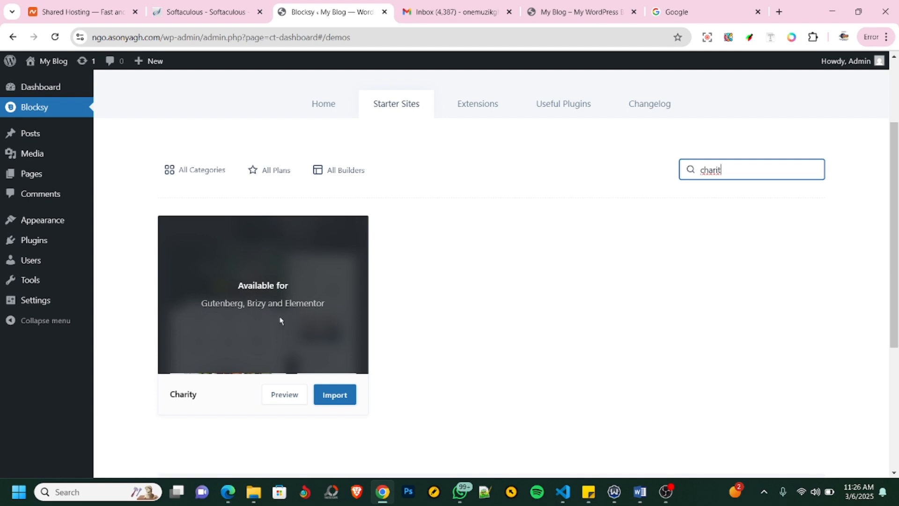
Import the Charity starter site for Elementor without the child theme, including its WPForms and Elementor plugins, options, widgets and content as a clean install.
left_click(335, 396)
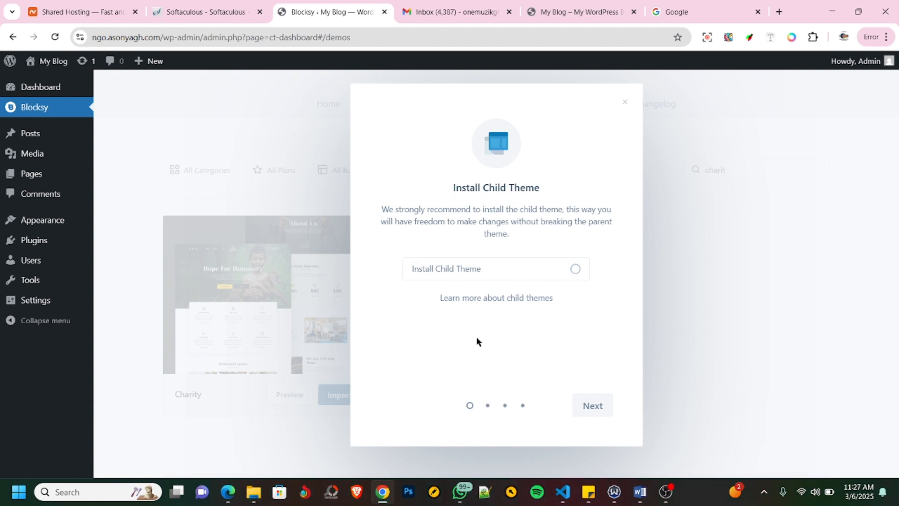
left_click(594, 407)
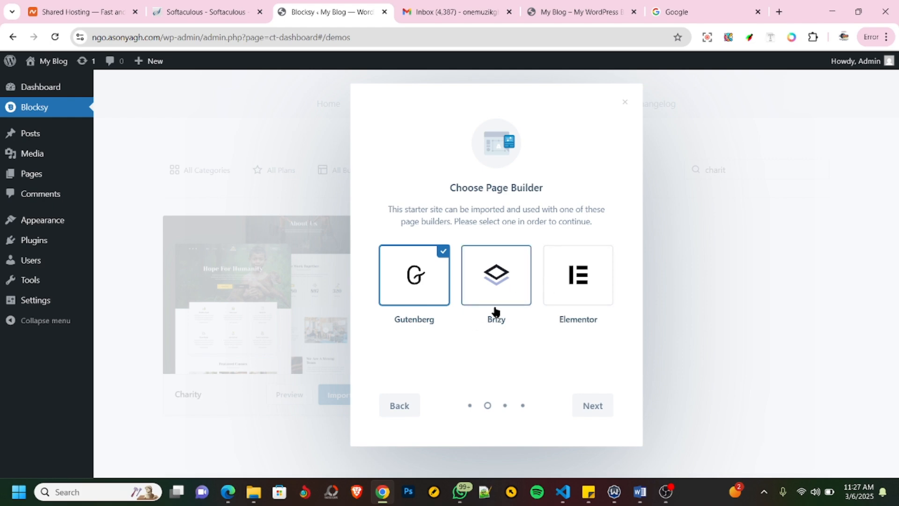
left_click(579, 276)
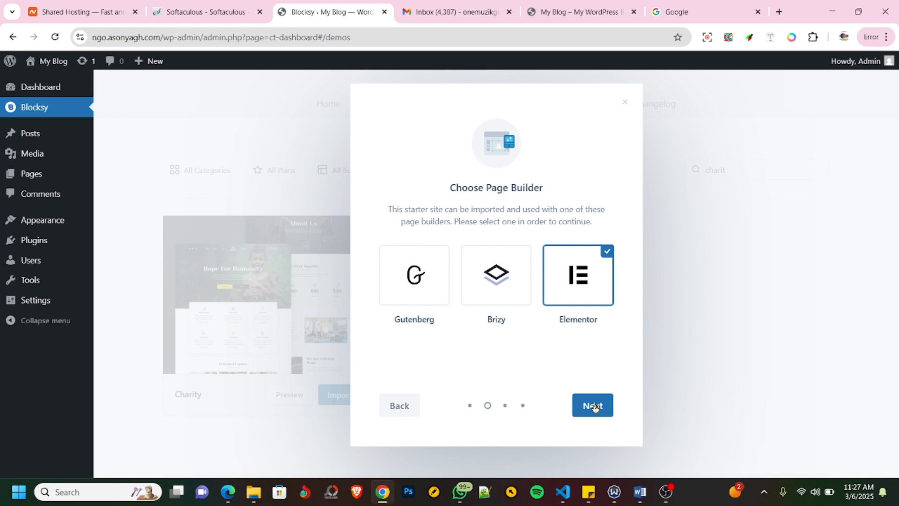
left_click(593, 406)
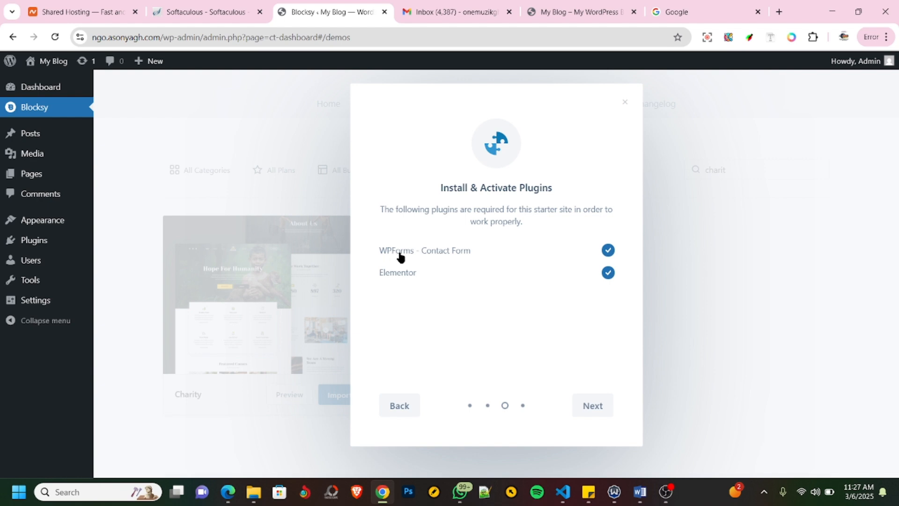
left_click(596, 406)
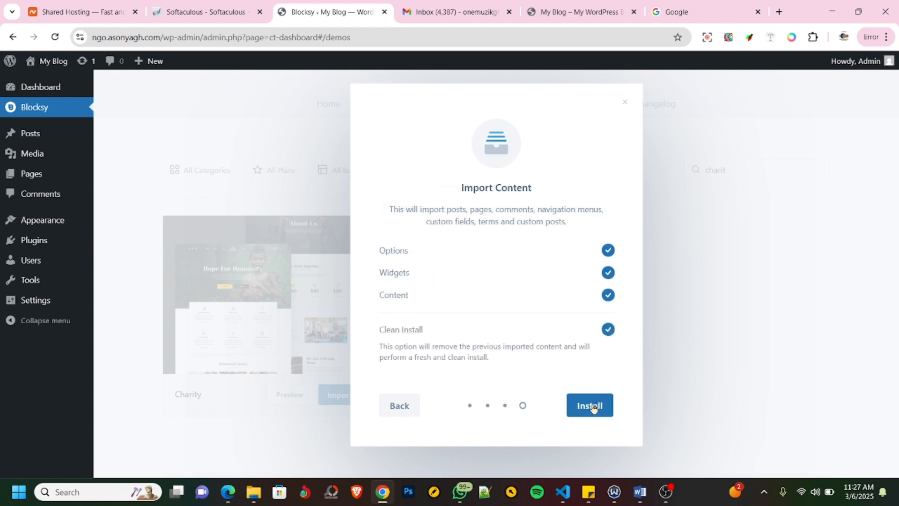
left_click(592, 406)
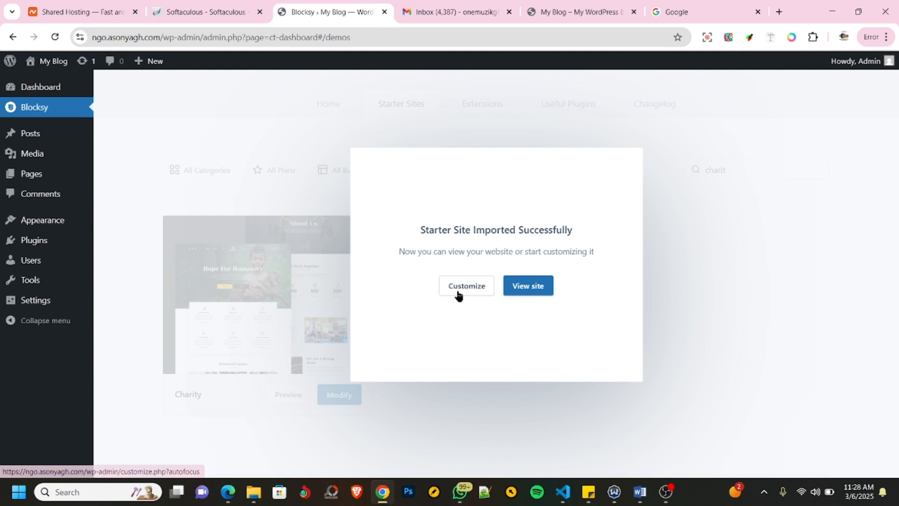
View the imported Charity site and look through the sections of its home page.
left_click(541, 286)
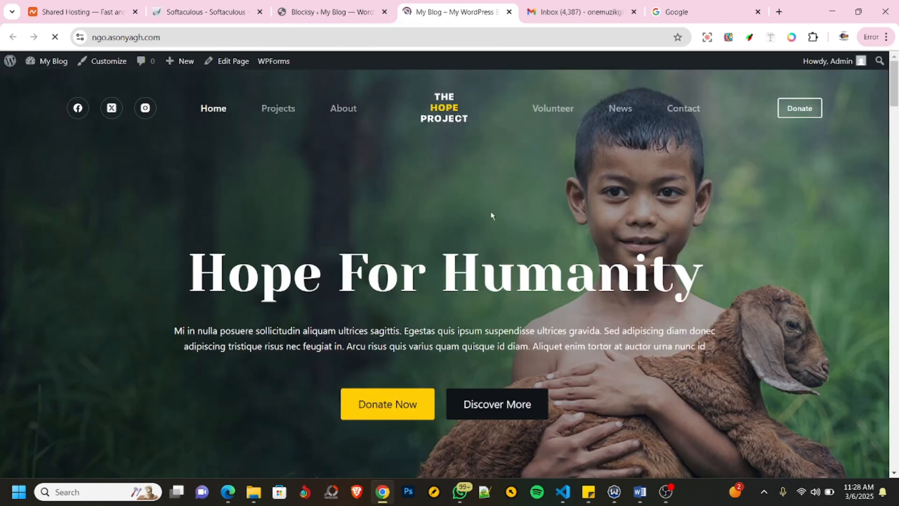
scroll(491, 215, "down", 15)
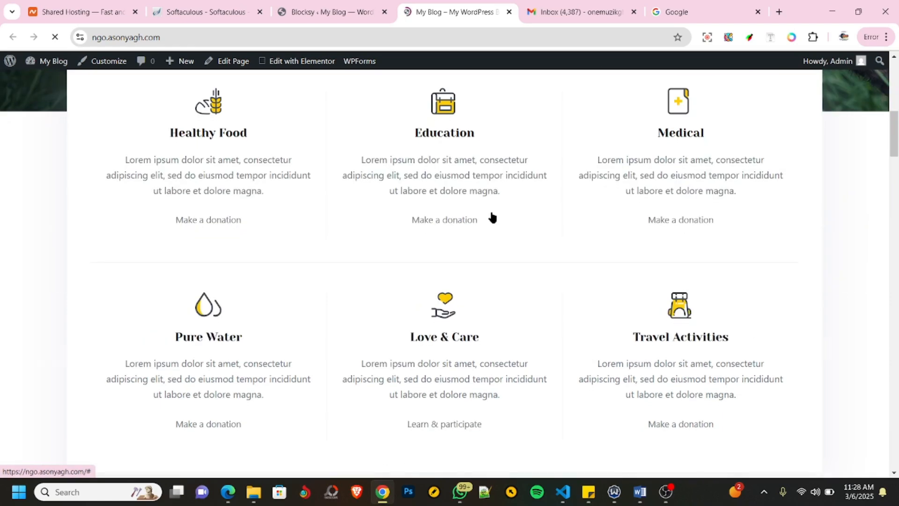
scroll(492, 216, "down", 15)
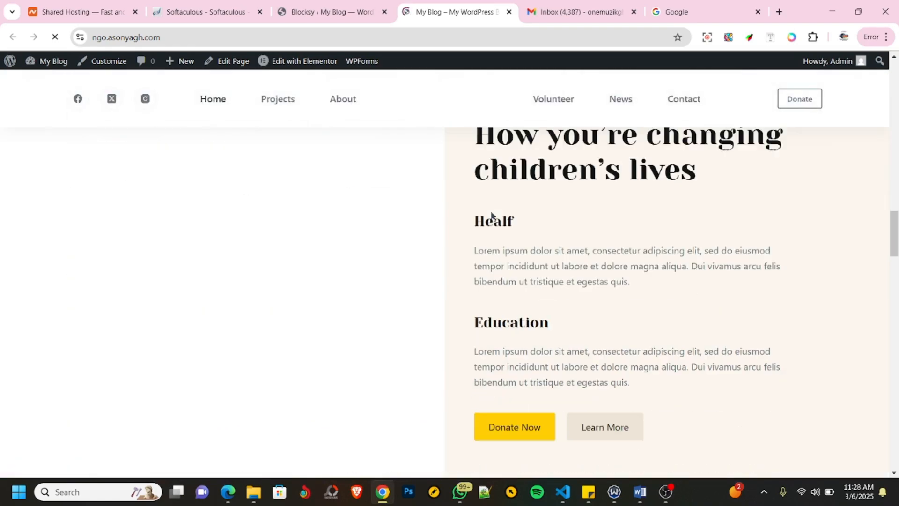
scroll(491, 215, "down", 15)
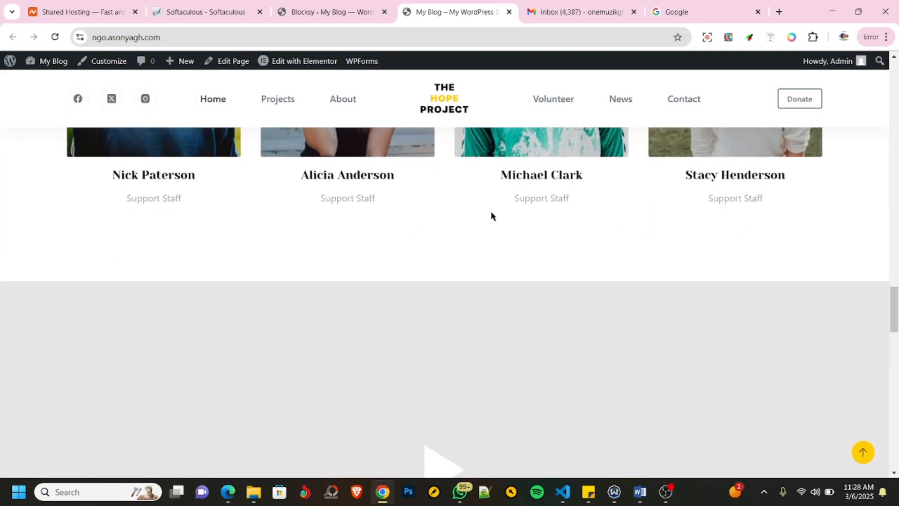
scroll(491, 215, "down", 15)
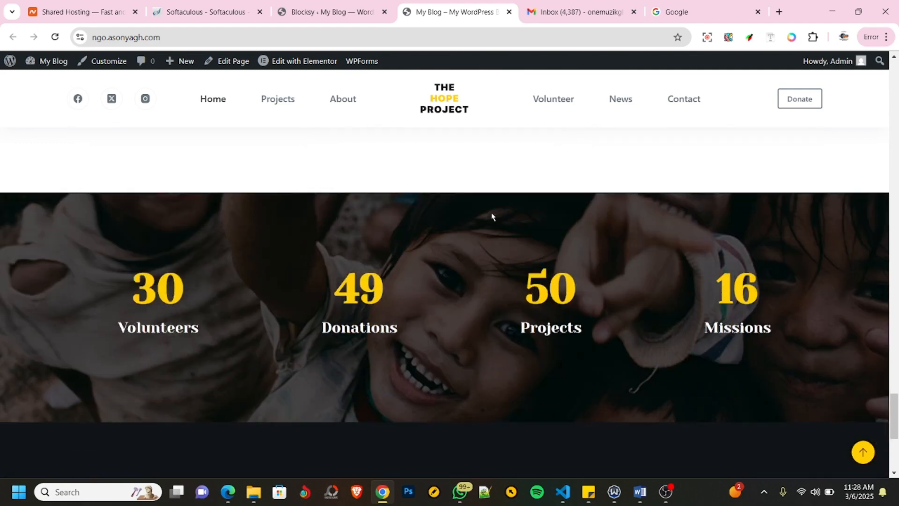
scroll(492, 216, "up", 12)
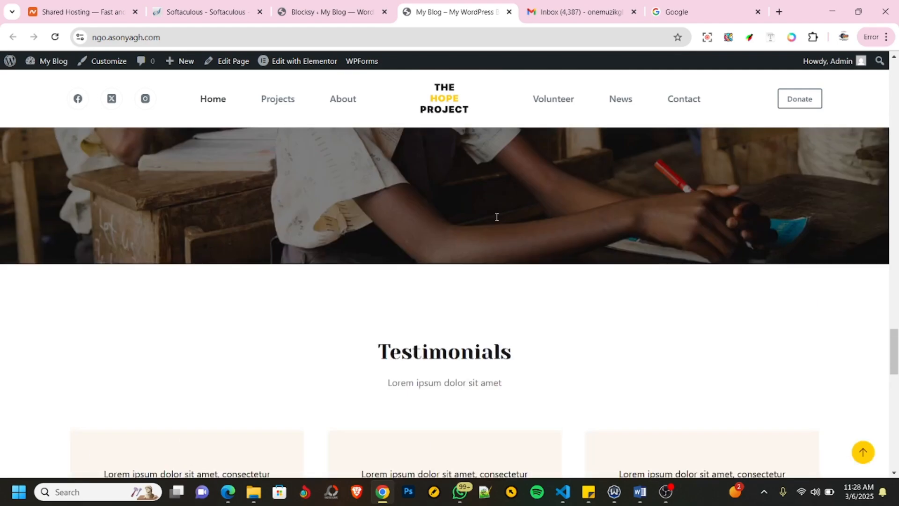
scroll(496, 217, "up", 15)
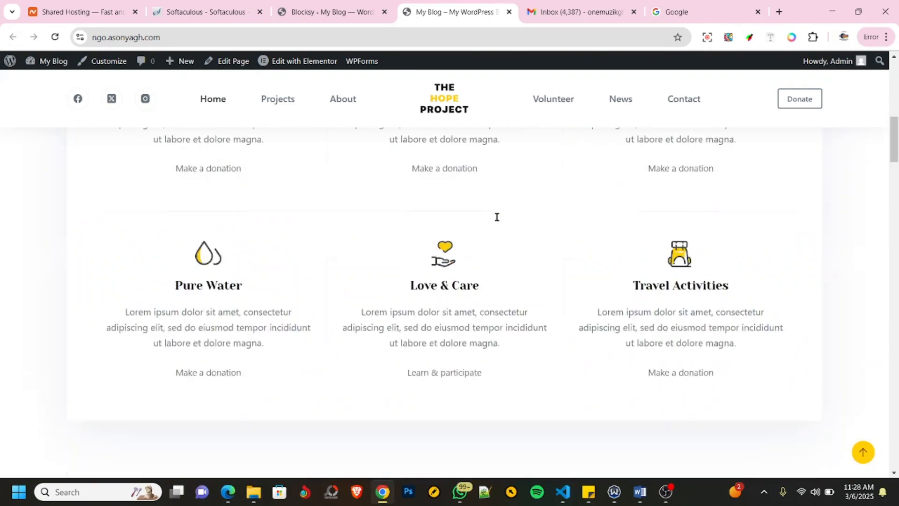
scroll(497, 217, "up", 3)
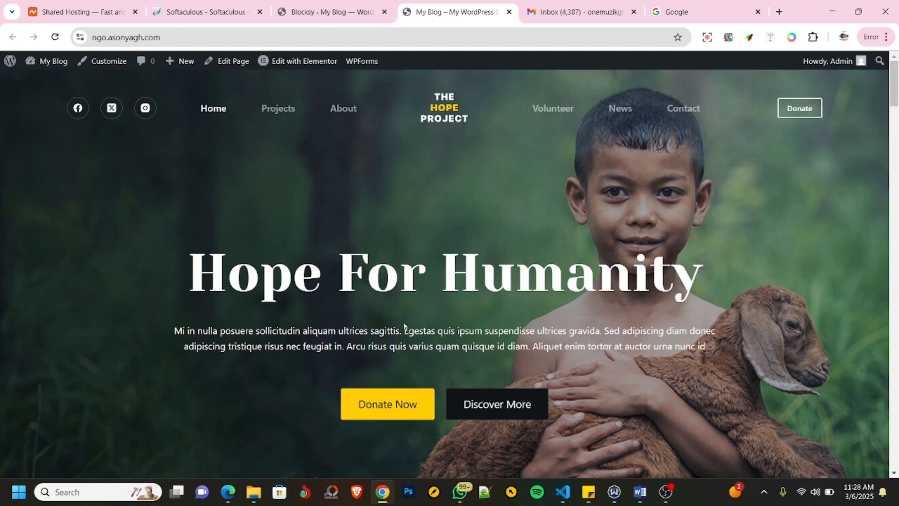
Return to the WordPress dashboard and review the list of installed plugins.
left_click(331, 12)
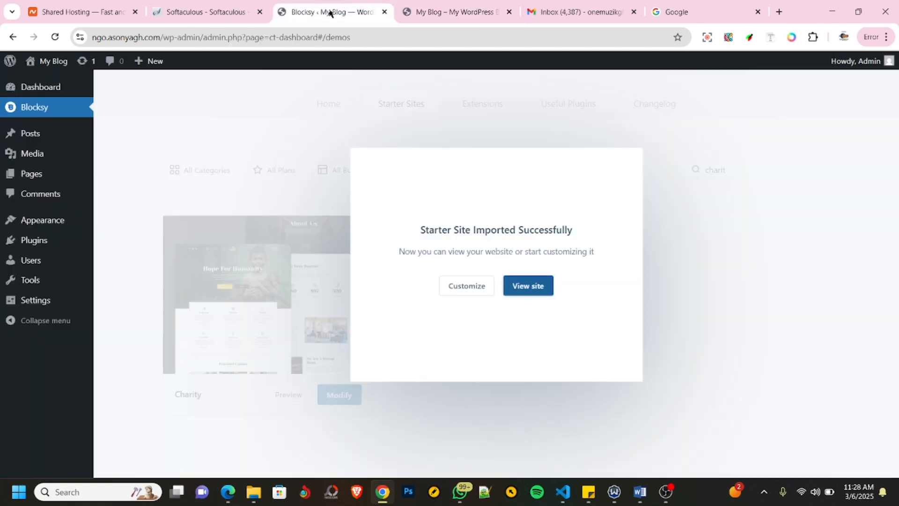
left_click(38, 89)
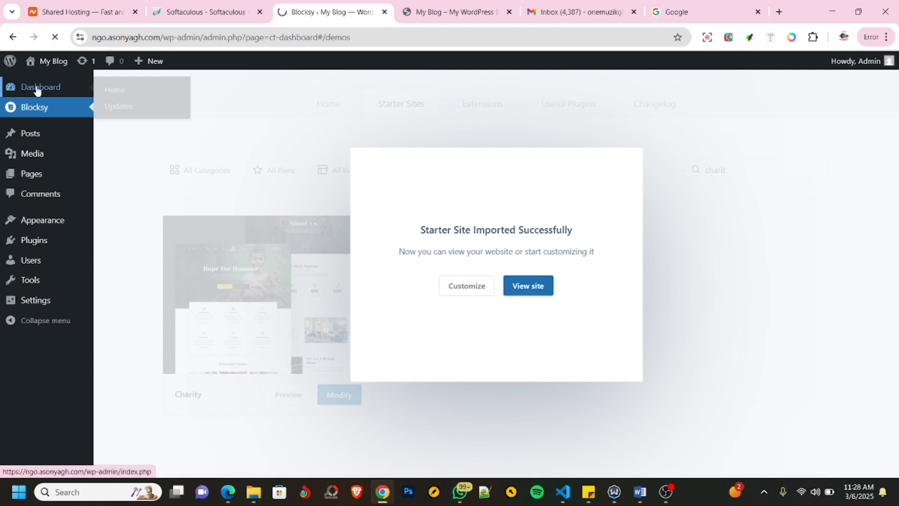
mouse_move(84, 168)
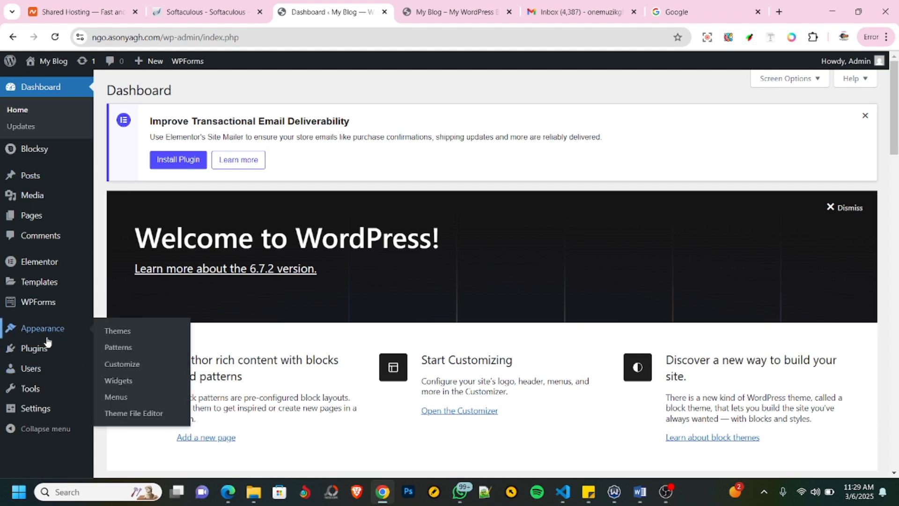
mouse_move(51, 346)
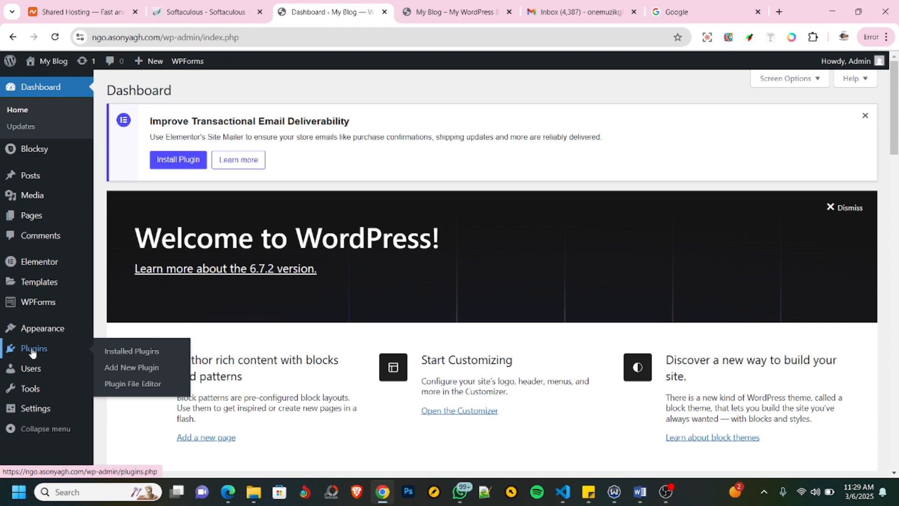
left_click(31, 349)
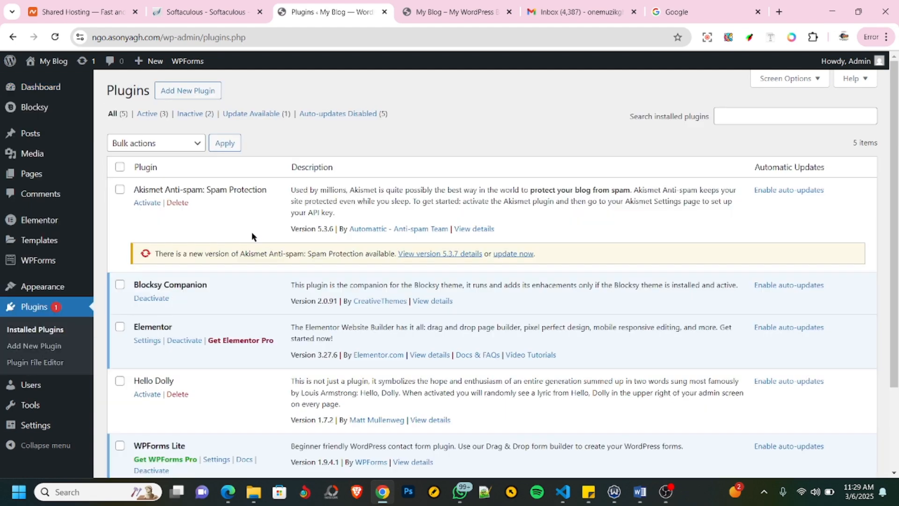
scroll(259, 230, "down", 3)
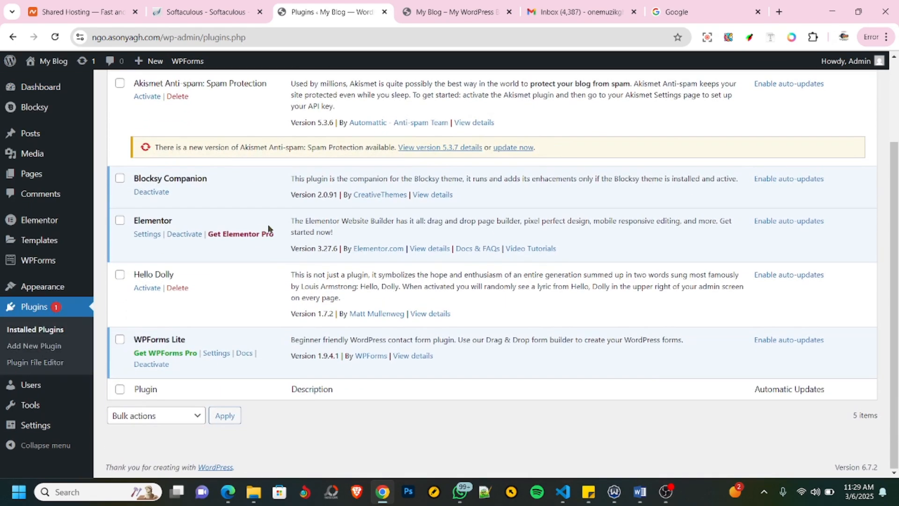
scroll(291, 279, "up", 3)
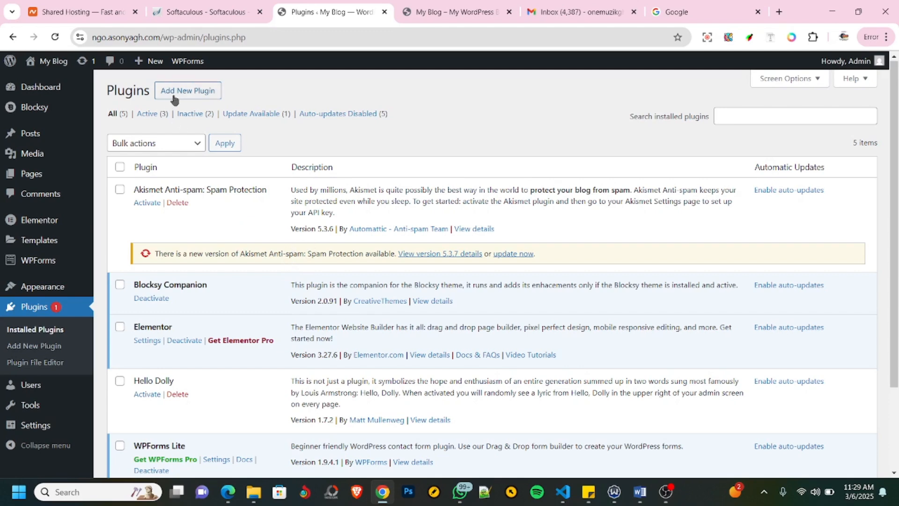
Search the plugin directory for "donation and fundraiser" and install and activate Donation Platform for WooCommerce: Fundraising & Donation Management.
left_click(196, 94)
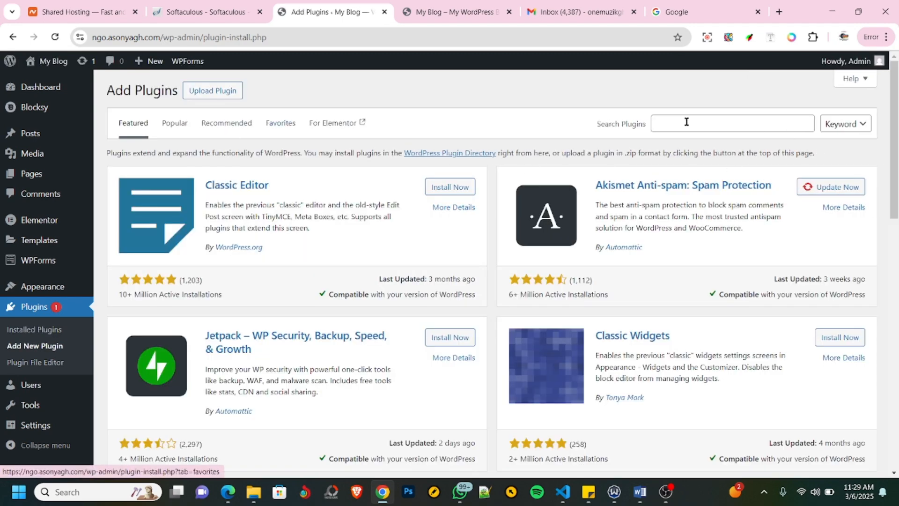
left_click(686, 122)
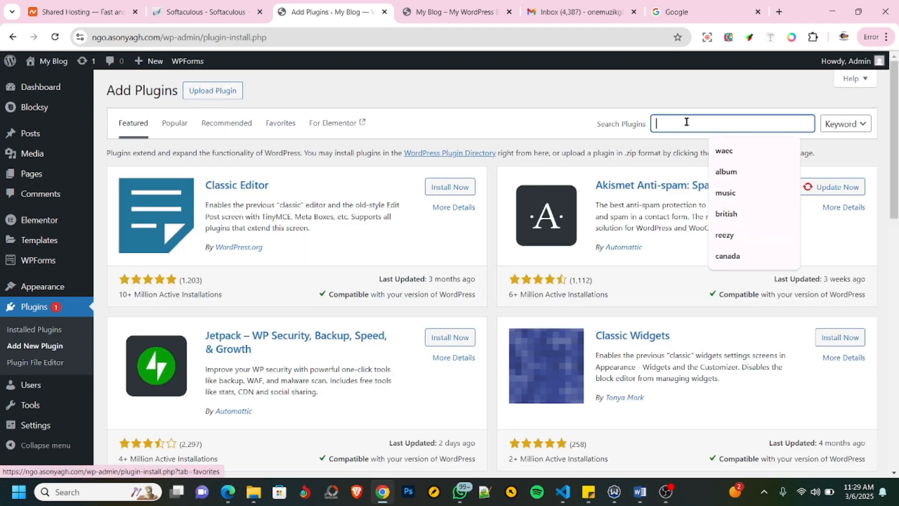
type("donation a")
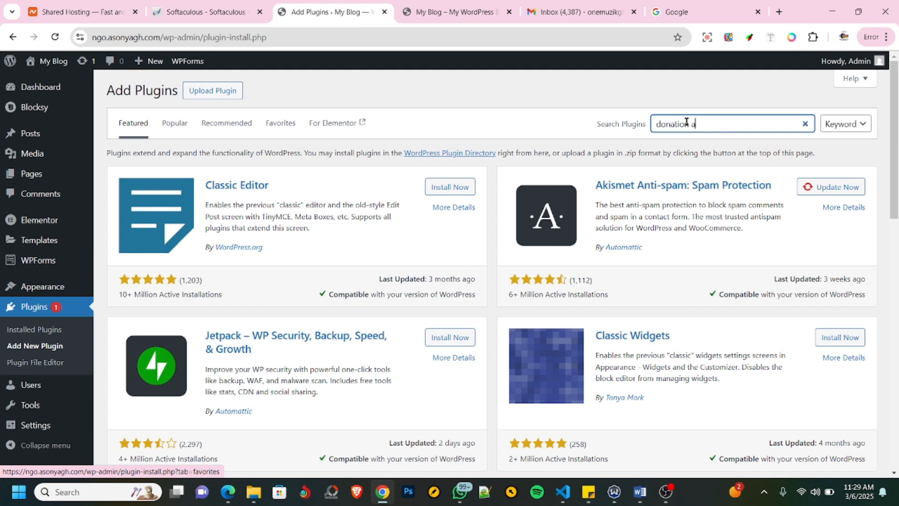
type("nd fundraiser")
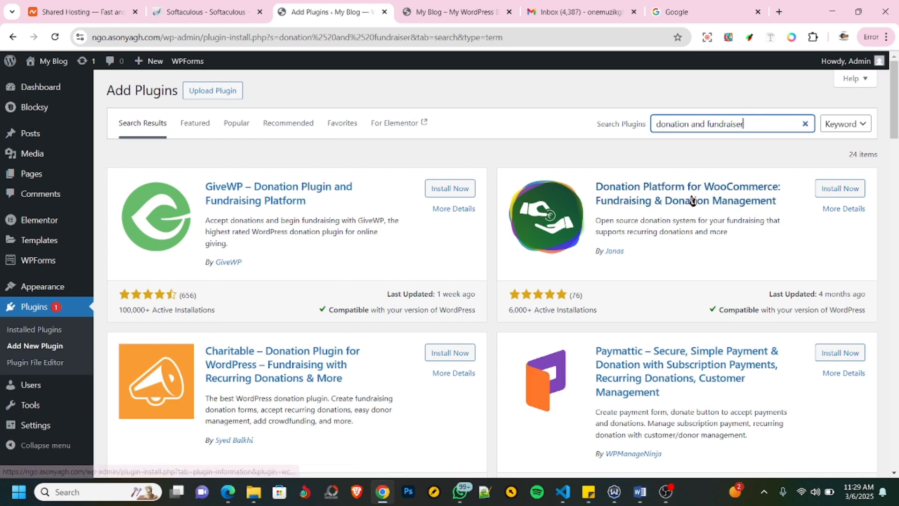
left_click(824, 189)
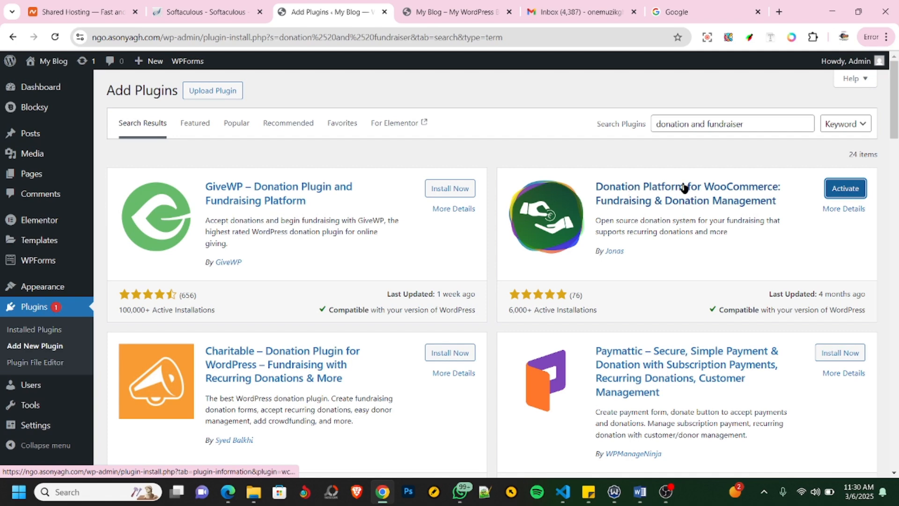
left_click(839, 191)
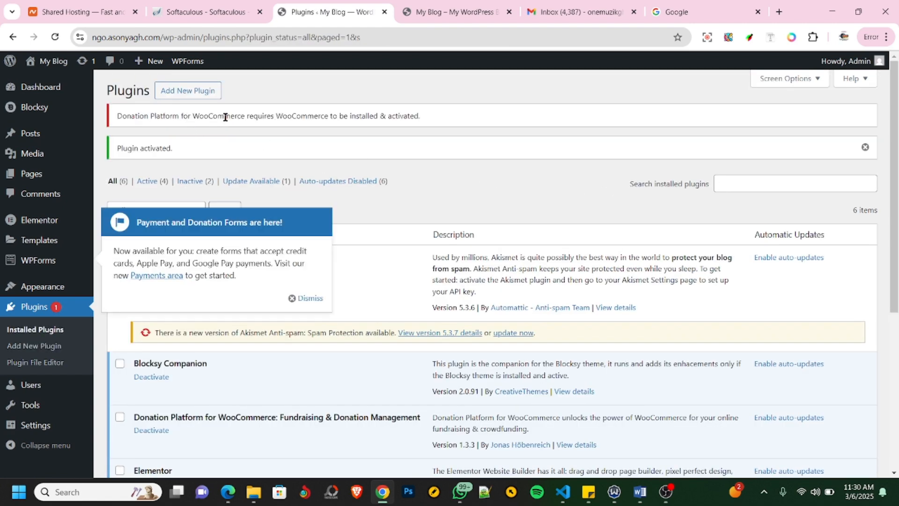
Search the plugin directory for "woocommerce" and install the WooCommerce plugin.
left_click(757, 184)
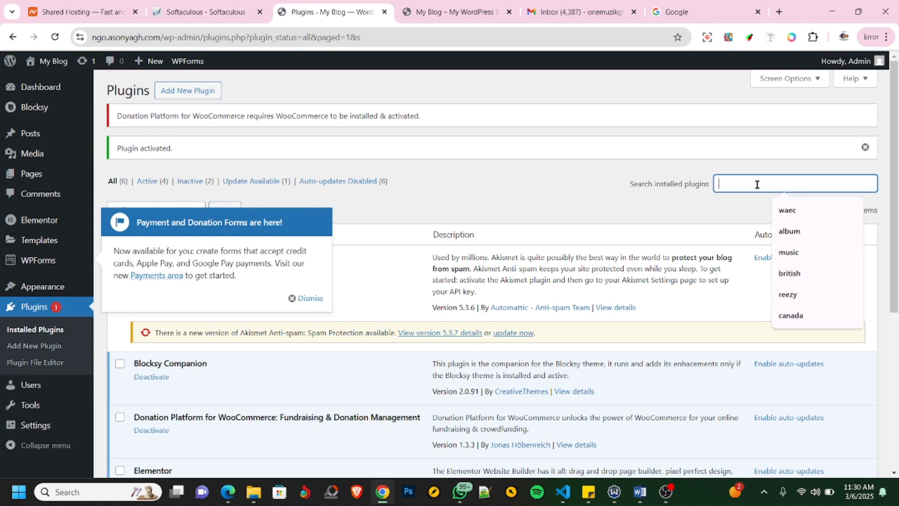
left_click(196, 92)
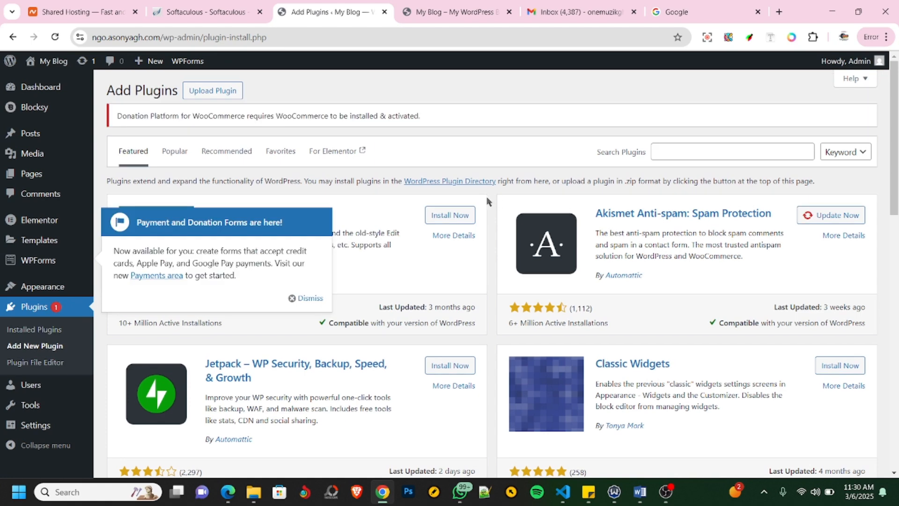
left_click(739, 151)
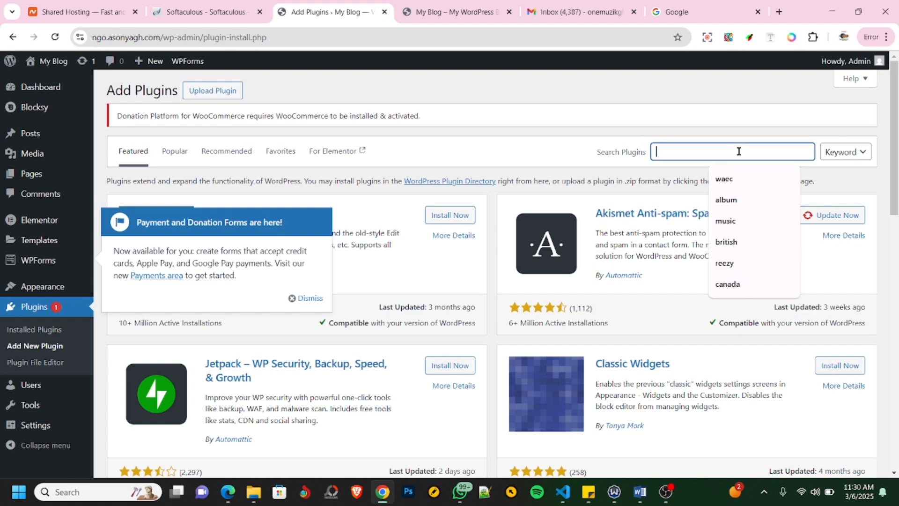
type("woocommerce")
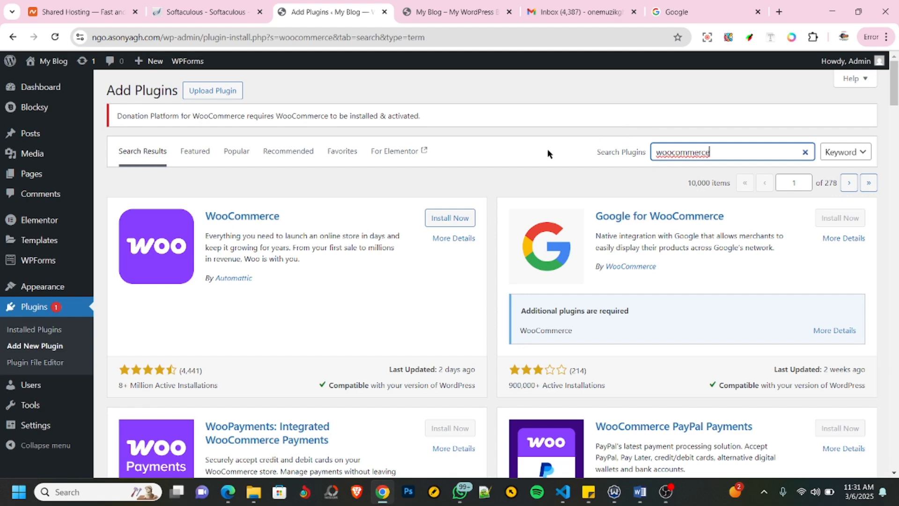
left_click(447, 218)
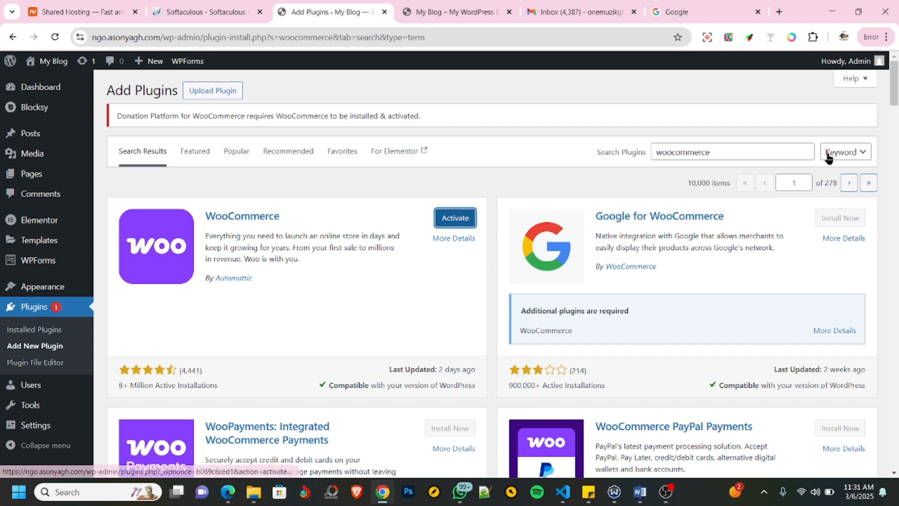
Search the plugin directory for "paystack" and install Paystack WooCommerce Payment Gateway and Paystack Payment for Give.
left_click(805, 153)
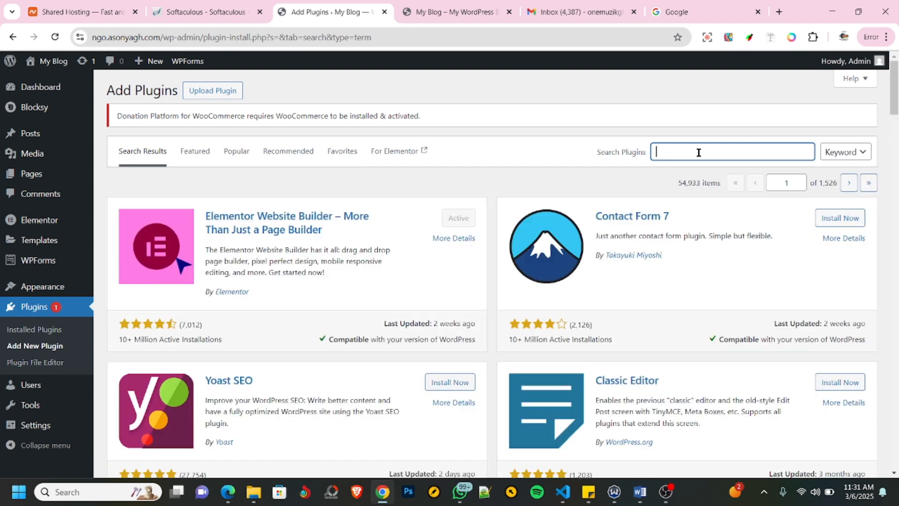
type("paystack")
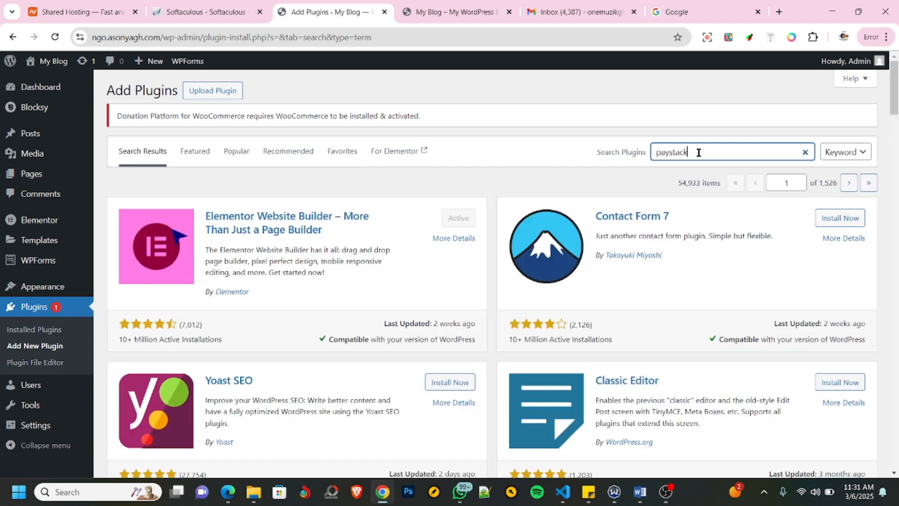
scroll(372, 328, "down", 1)
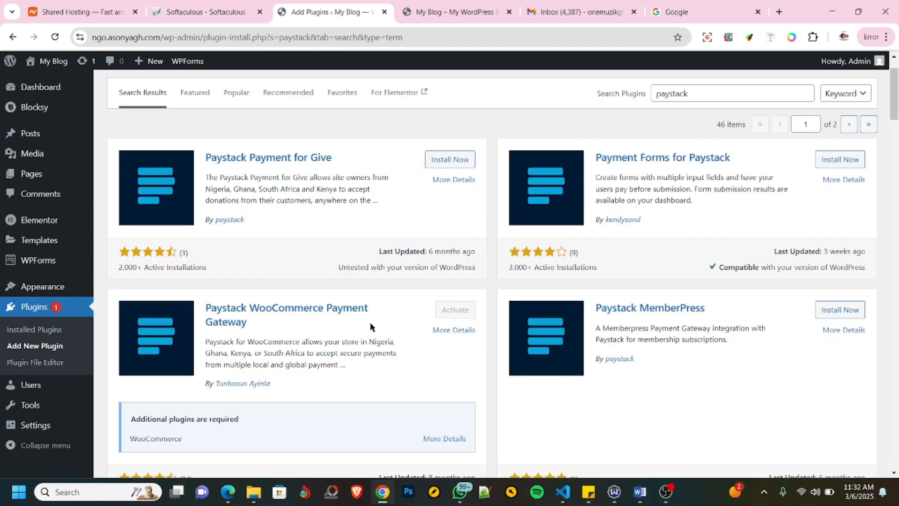
scroll(370, 326, "up", 1)
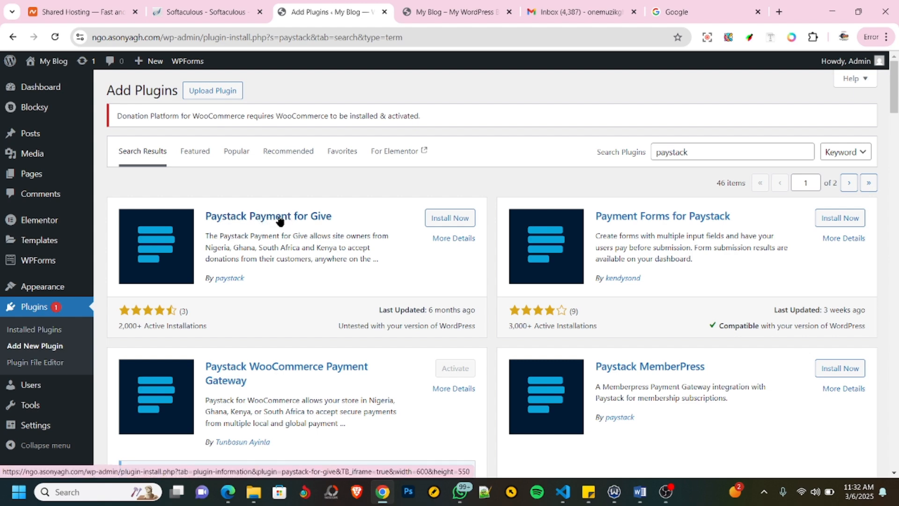
left_click(445, 219)
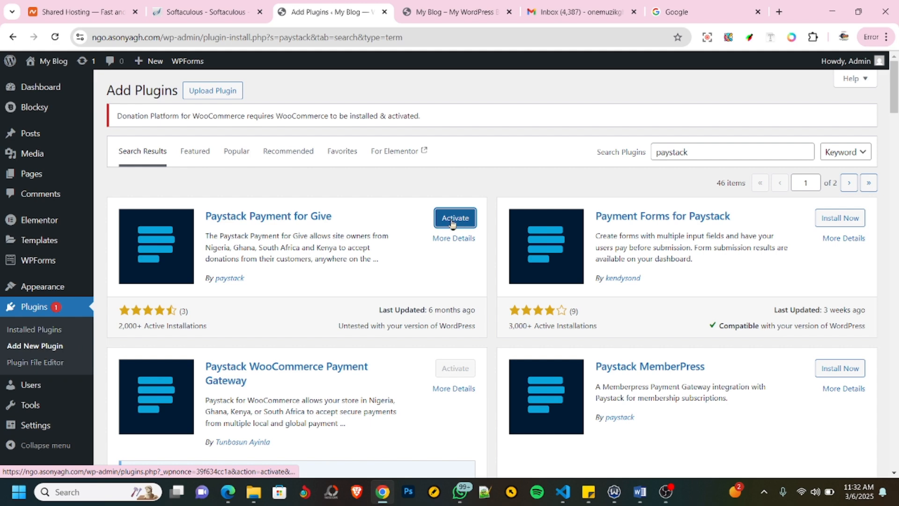
Activate WooCommerce from the list of installed plugins.
left_click(33, 311)
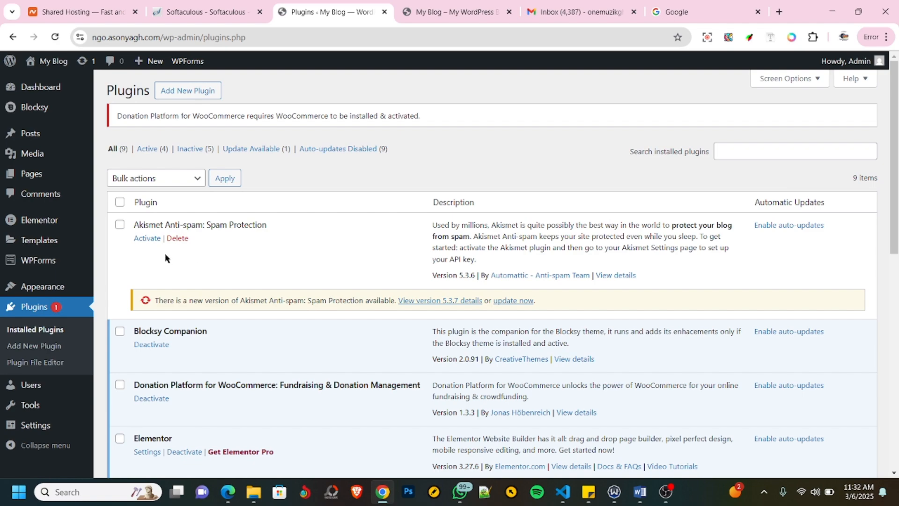
scroll(162, 258, "down", 3)
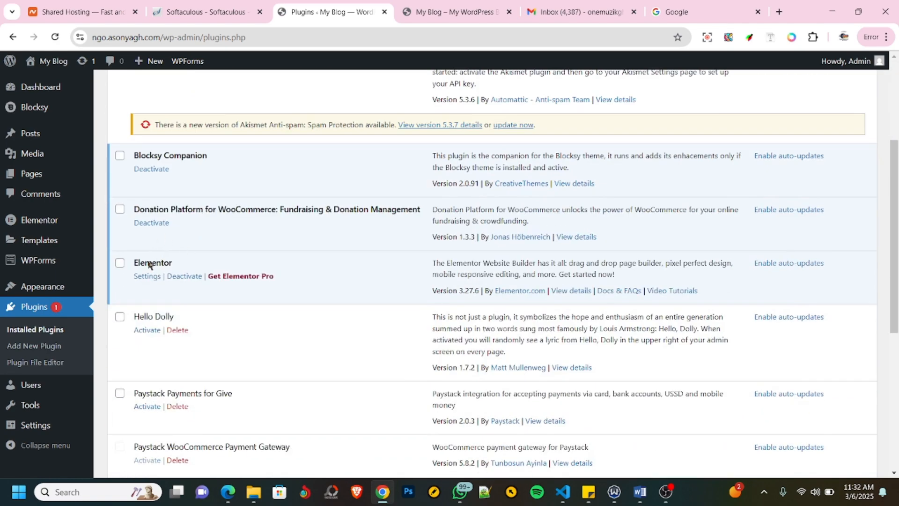
scroll(149, 271, "down", 2)
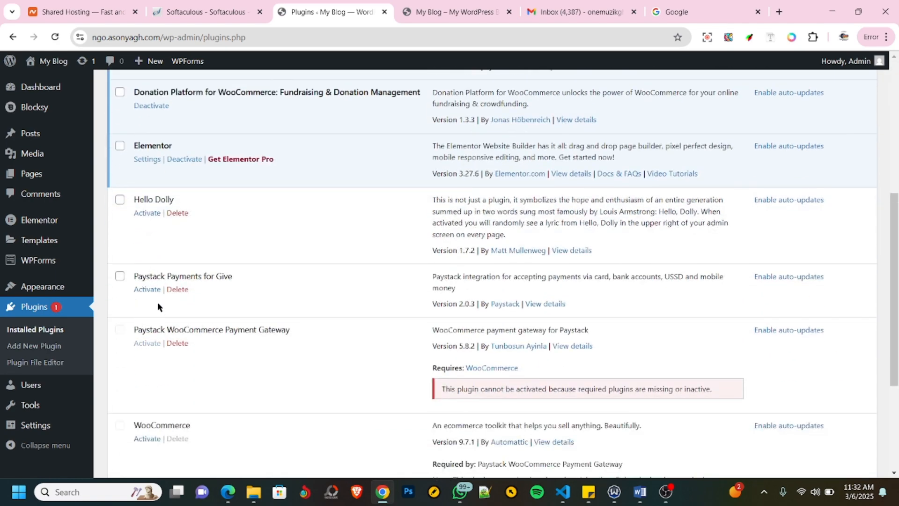
scroll(155, 296, "down", 2)
left_click(145, 322)
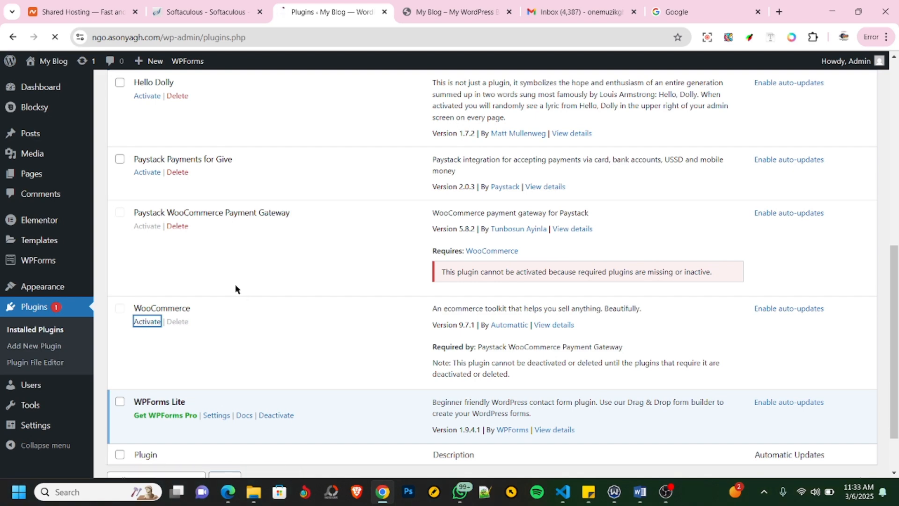
scroll(288, 287, "up", 1)
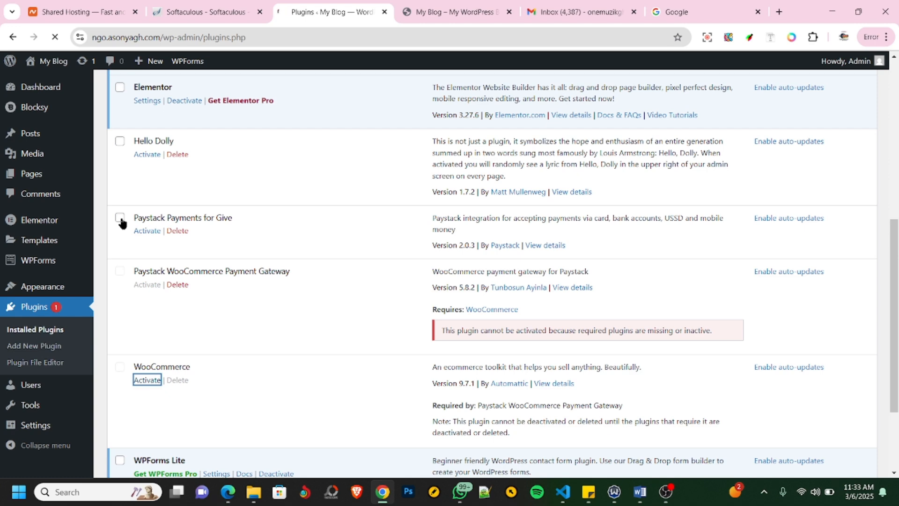
scroll(329, 234, "up", 2)
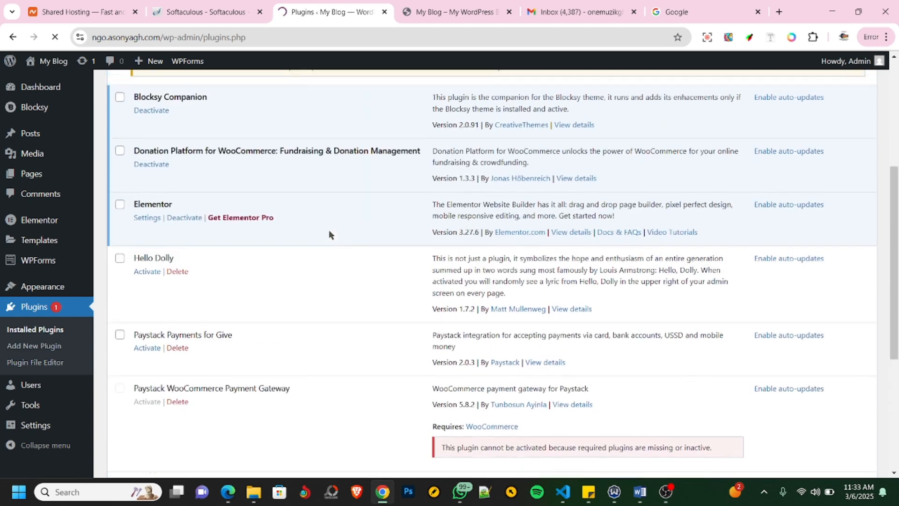
scroll(329, 235, "down", 3)
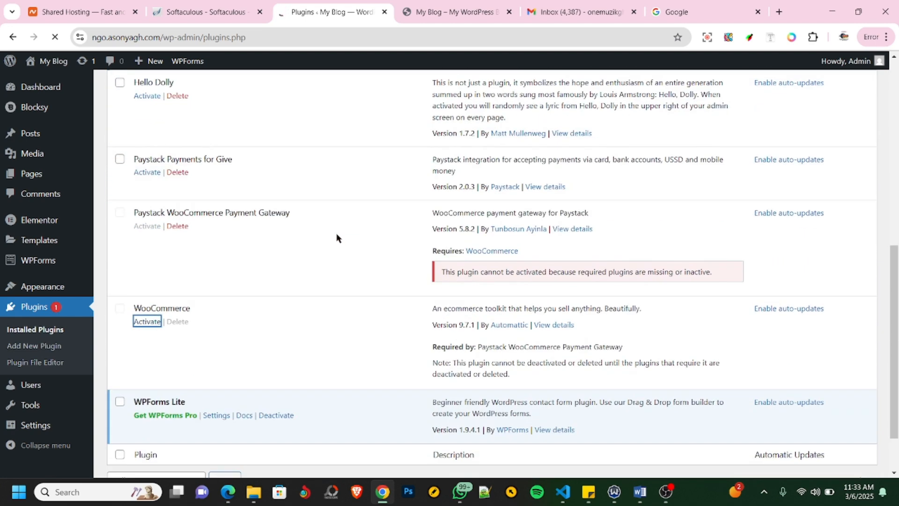
scroll(336, 238, "down", 1)
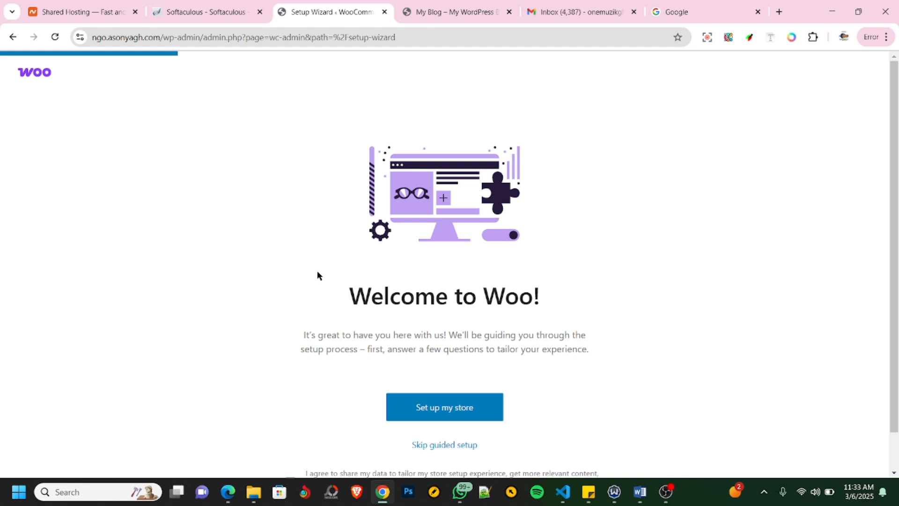
Start the guided WooCommerce store setup and continue with the profile "I'm just starting my business".
scroll(318, 271, "down", 1)
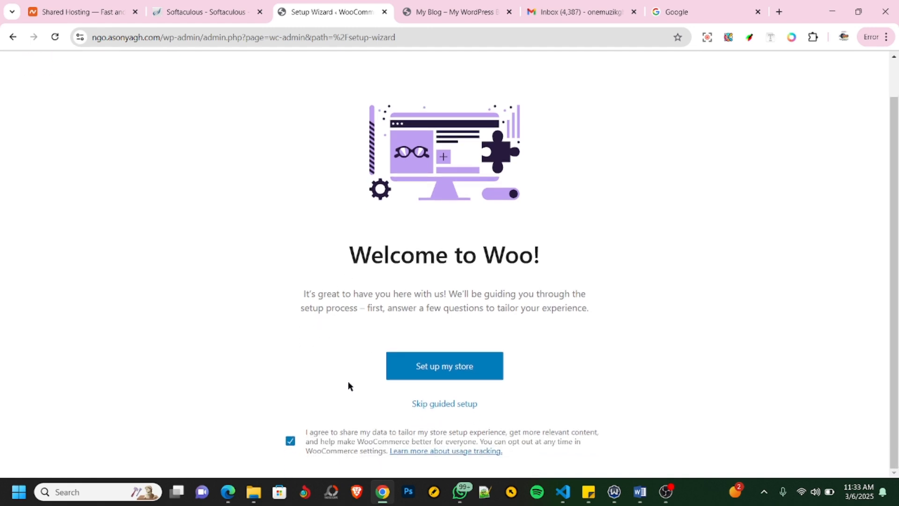
left_click(444, 369)
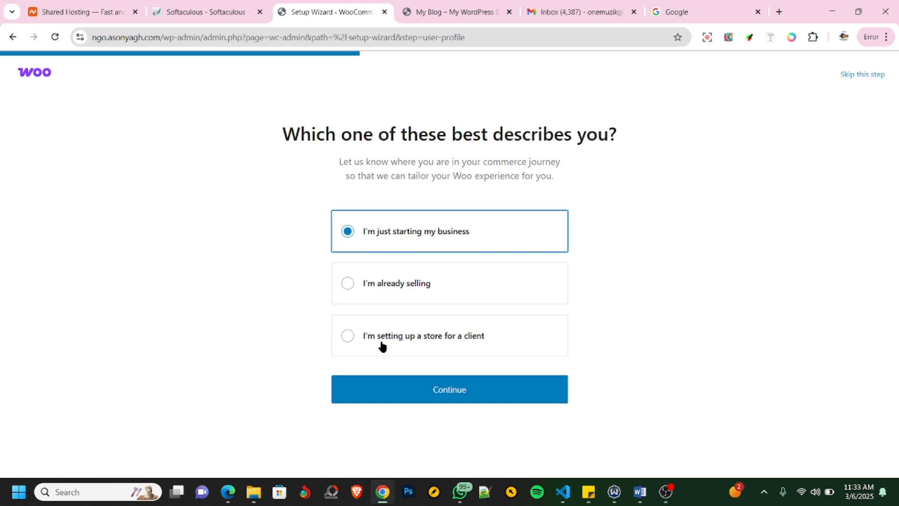
left_click(461, 388)
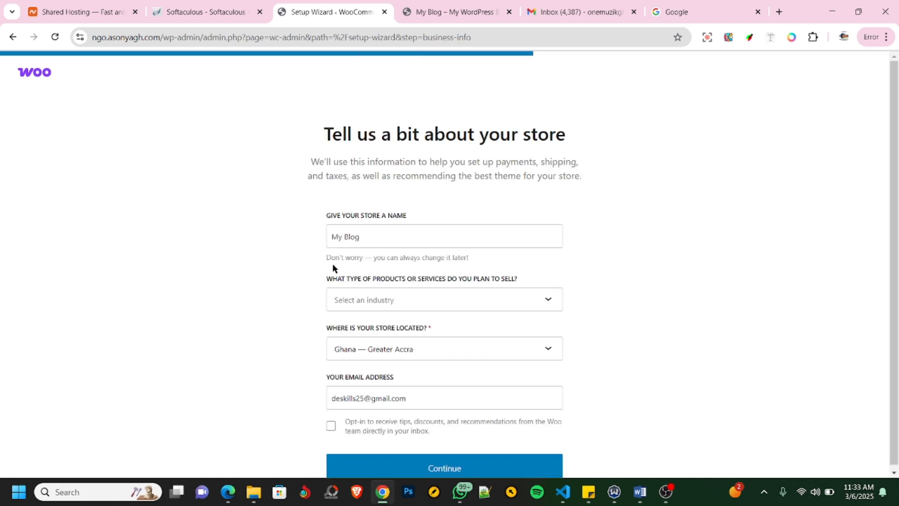
Name the store LifeAgain Gh, choose Other as the industry, and submit the store information.
left_click(352, 236)
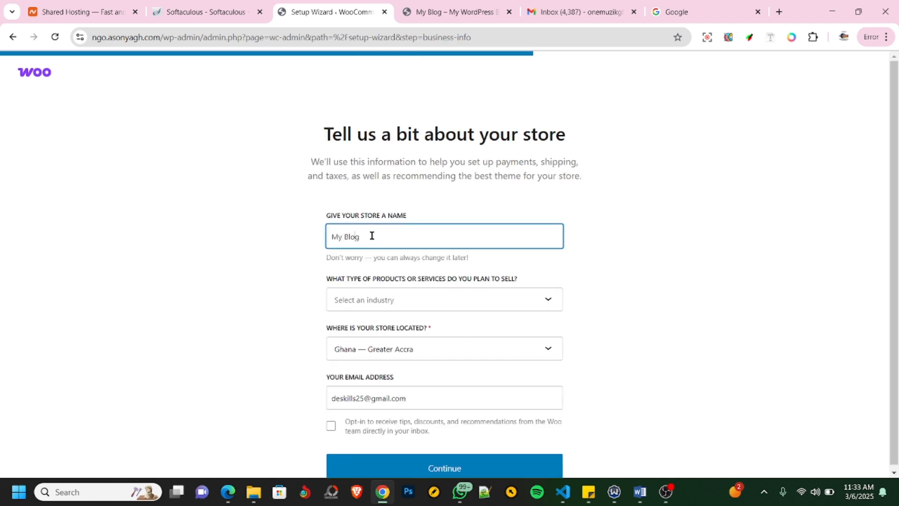
left_click_drag(372, 235, 309, 243)
type("Life Again Gh")
left_click(396, 301)
scroll(427, 344, "down", 3)
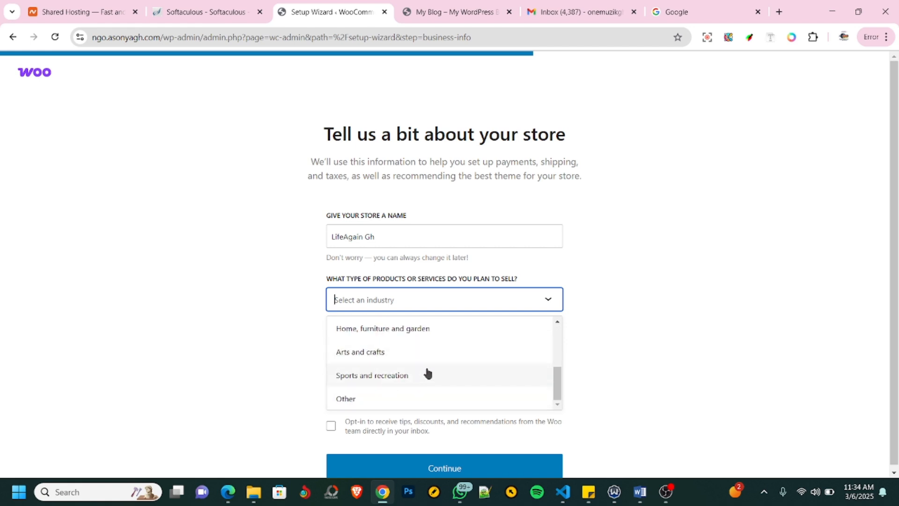
left_click(340, 403)
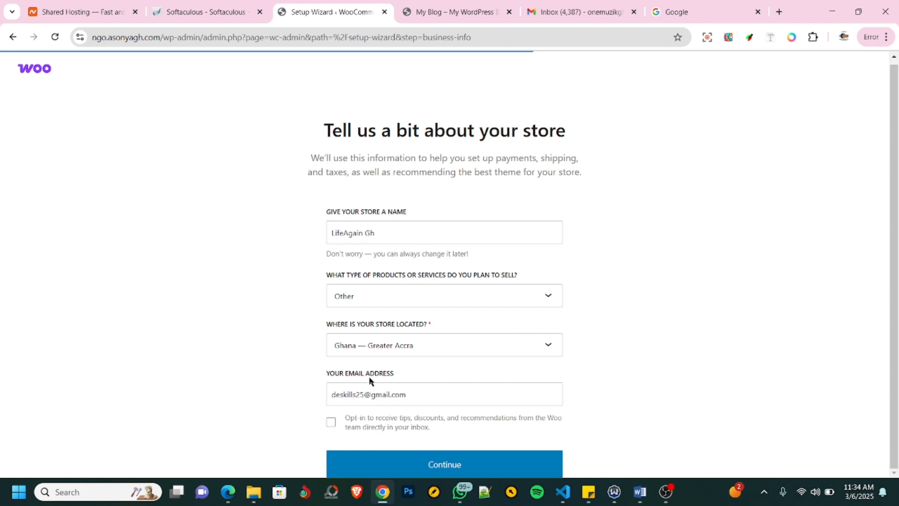
left_click(461, 464)
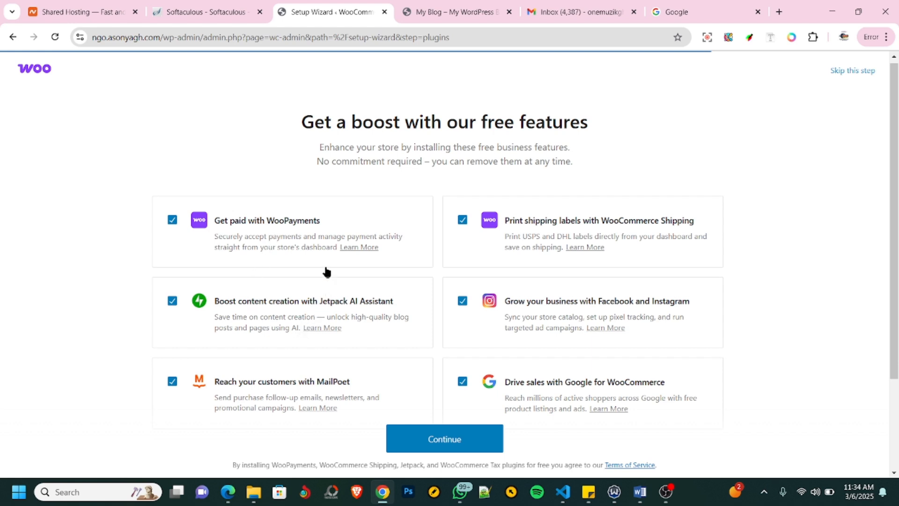
Install only WooPayments from the free features, leaving all others deselected, and decline connecting the store to a WordPress.com account.
left_click(293, 237)
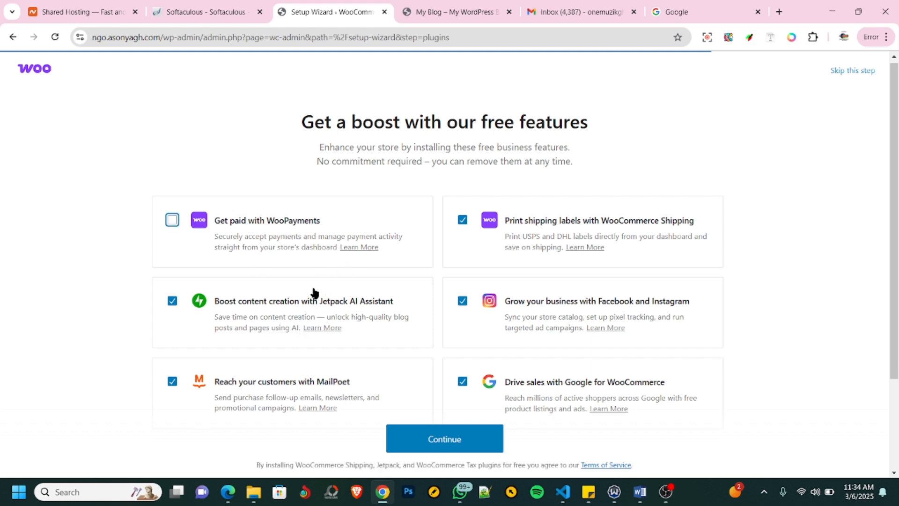
left_click(638, 230)
left_click(616, 299)
left_click(656, 392)
left_click(256, 373)
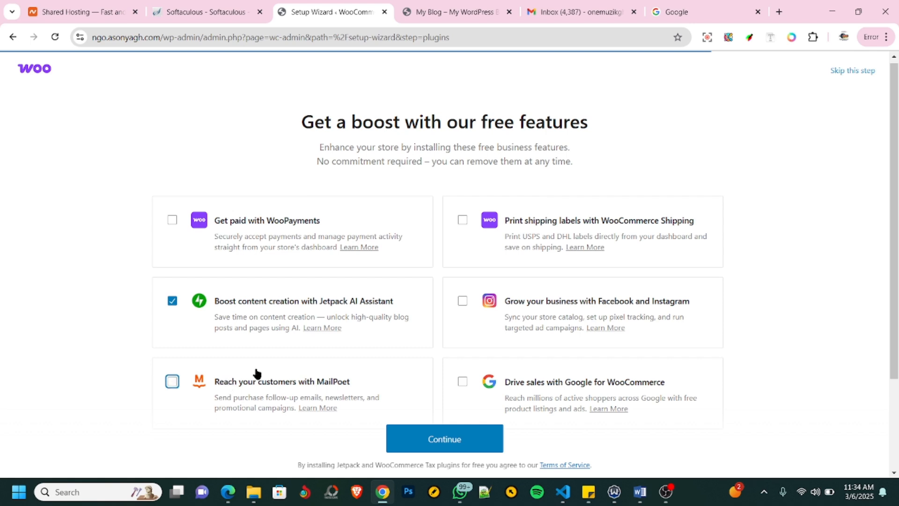
left_click(307, 323)
scroll(307, 321, "down", 2)
left_click(237, 371)
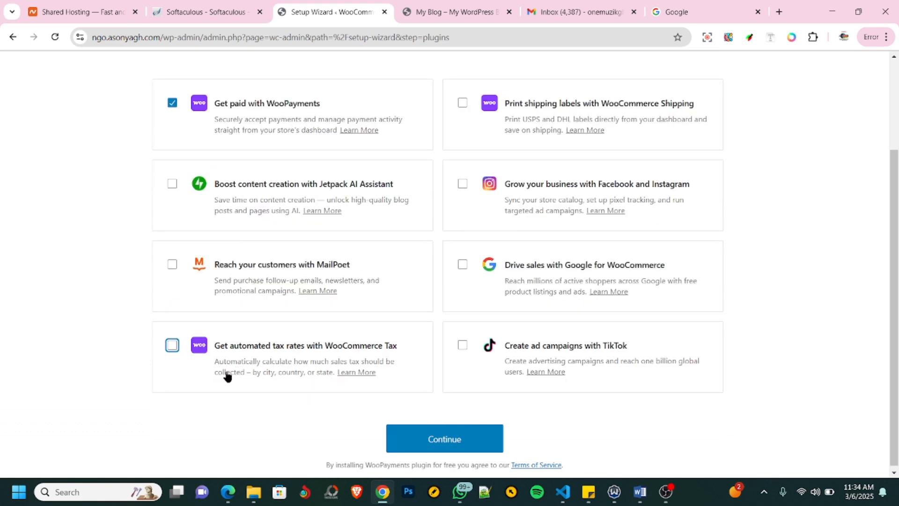
left_click(457, 445)
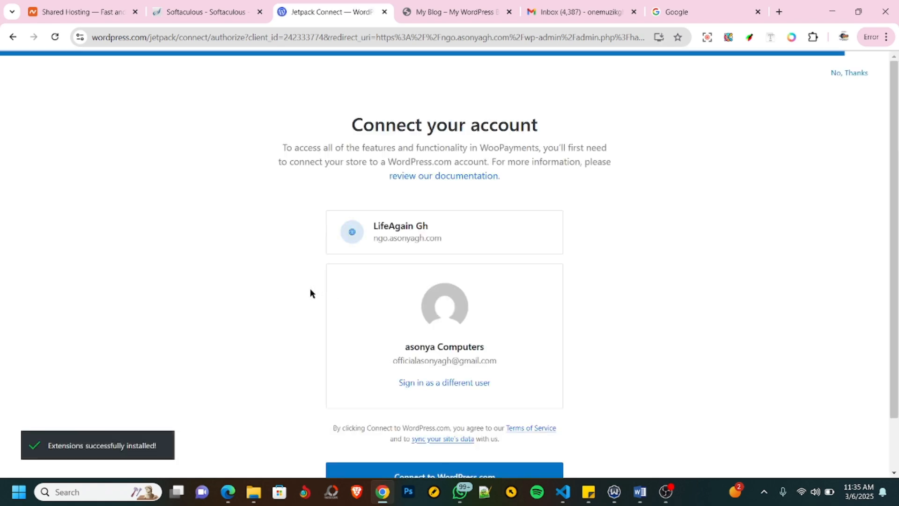
scroll(301, 282, "down", 1)
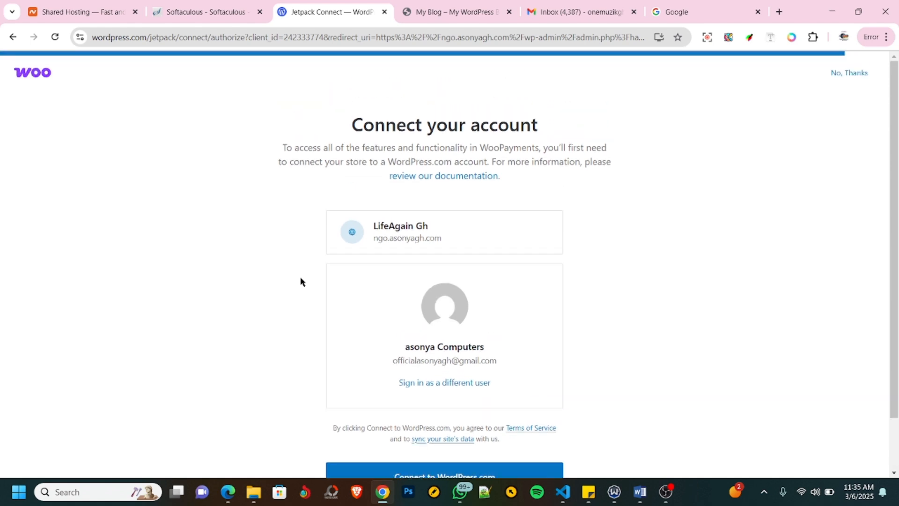
left_click(845, 76)
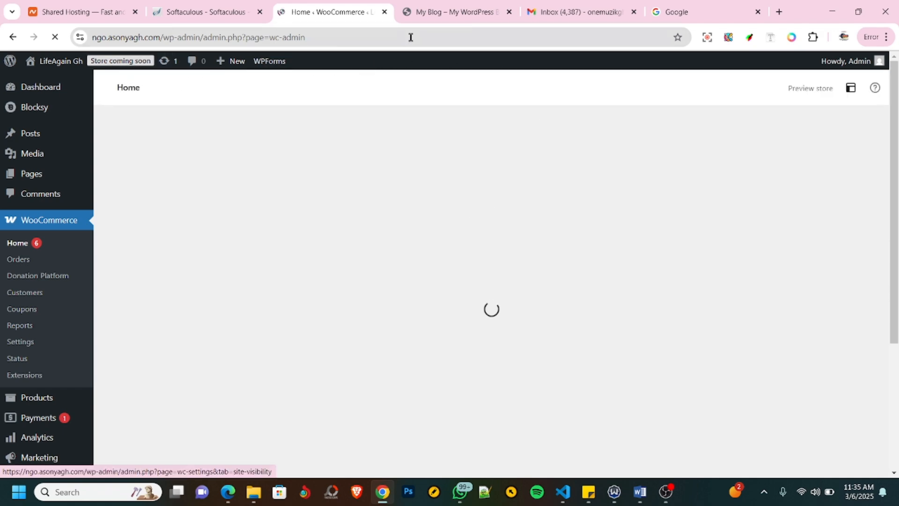
Refresh the public home page to check it, and return to the WooCommerce home to review the store setup tasks.
left_click(455, 13)
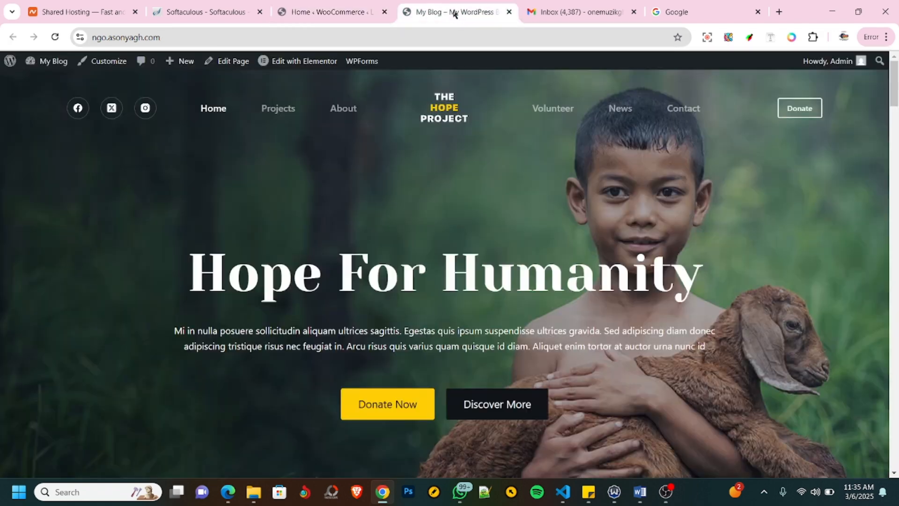
left_click(55, 37)
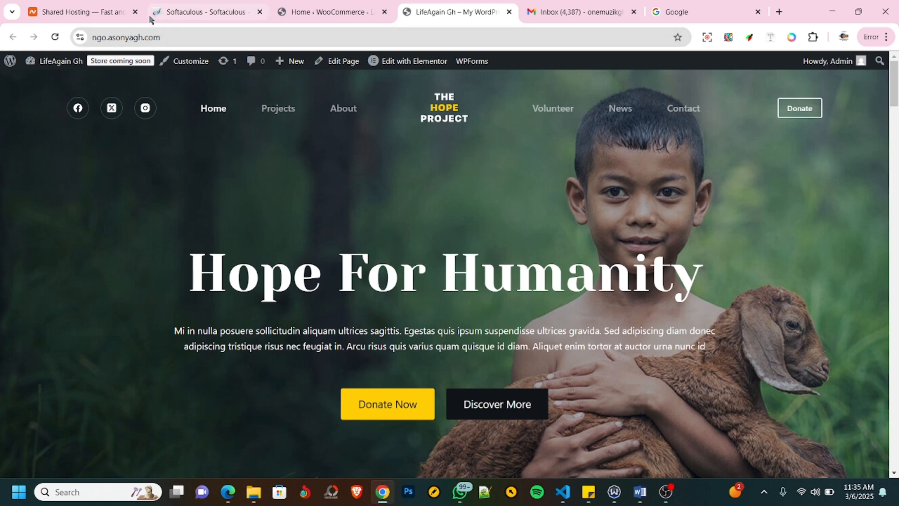
left_click(322, 17)
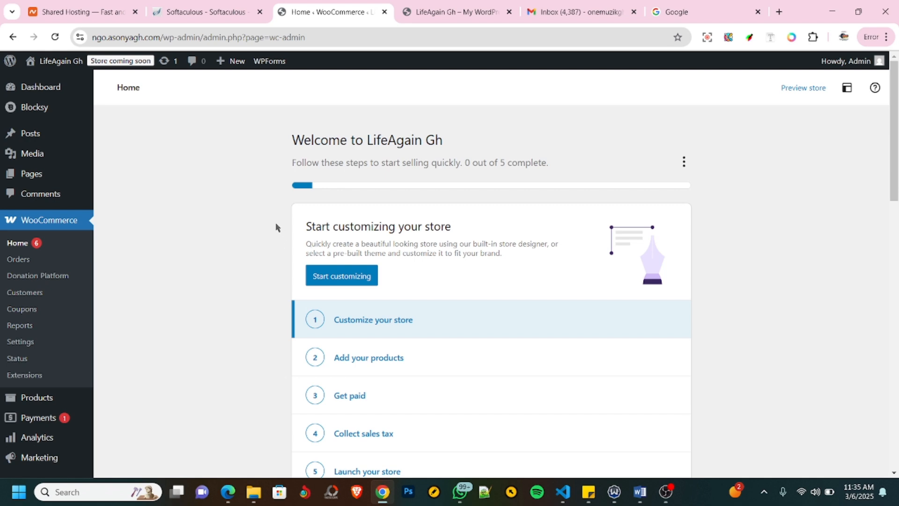
scroll(278, 223, "down", 1)
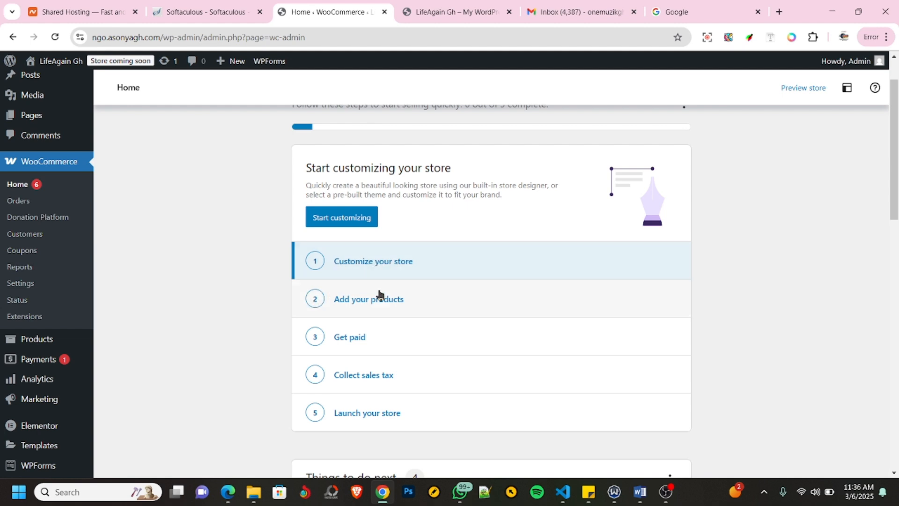
Open the list of all pages of the site.
scroll(382, 293, "down", 1)
scroll(382, 294, "down", 1)
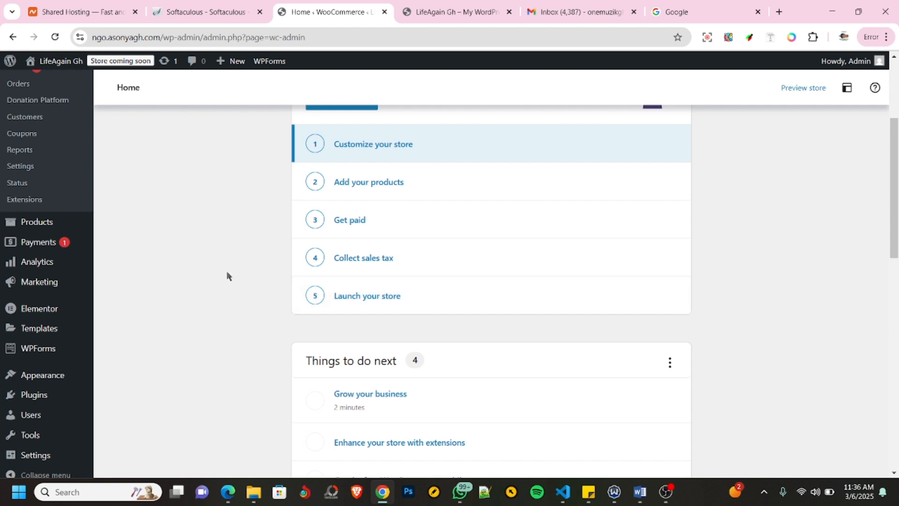
scroll(269, 340, "up", 2)
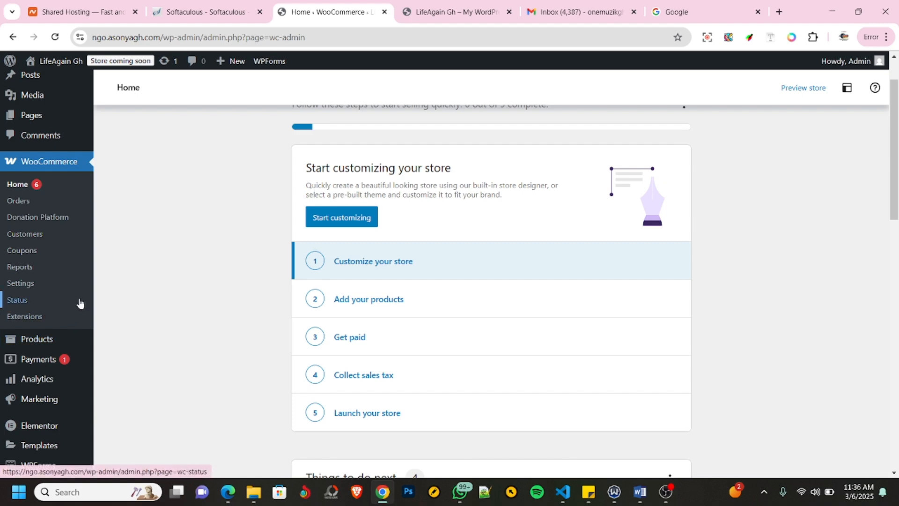
scroll(49, 375, "up", 1)
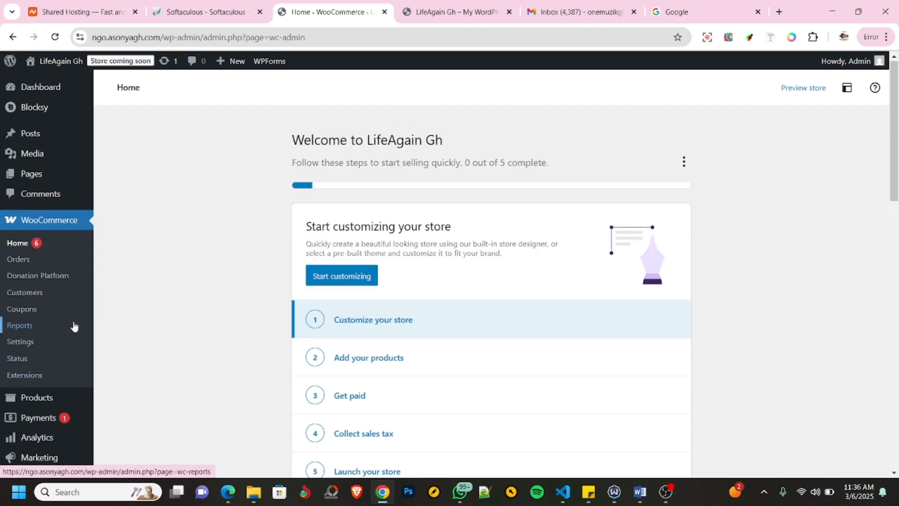
mouse_move(28, 175)
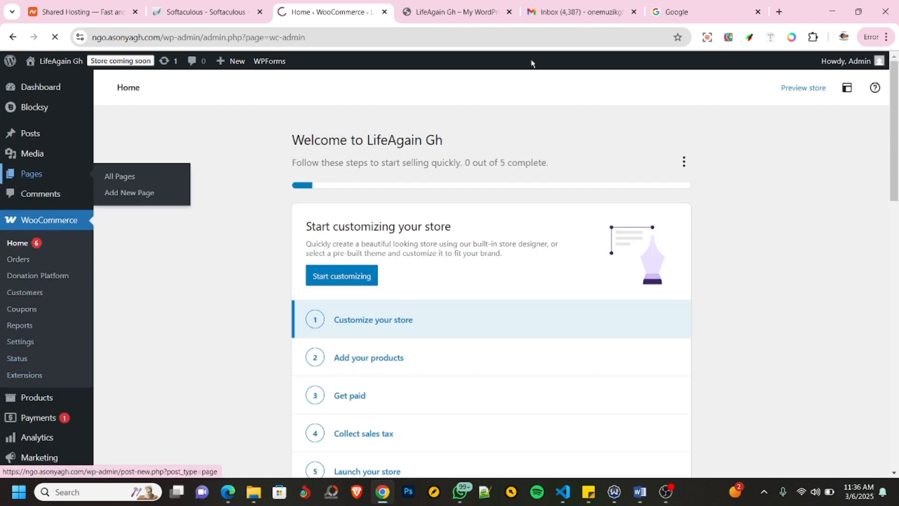
Review the public home page, from the hero banner down to the cause cards such as Healthy Food and Education.
left_click(466, 14)
scroll(424, 195, "down", 5)
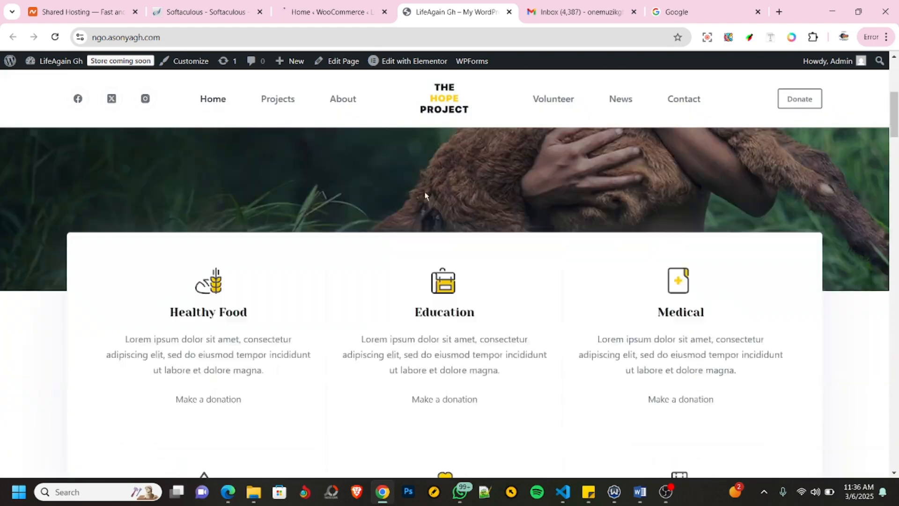
scroll(421, 196, "up", 5)
scroll(377, 237, "down", 5)
scroll(379, 236, "up", 5)
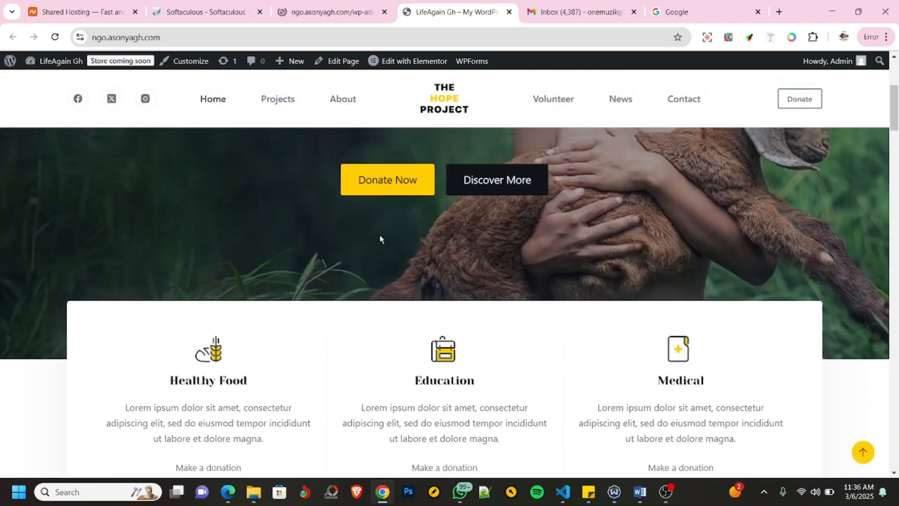
scroll(383, 229, "down", 3)
scroll(372, 230, "up", 3)
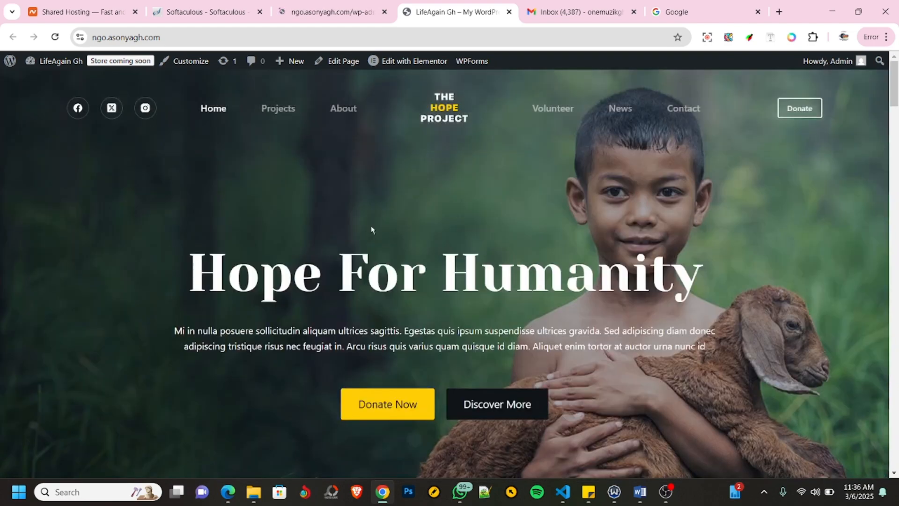
Open the Home page from the pages list and start editing it with Elementor.
left_click(327, 11)
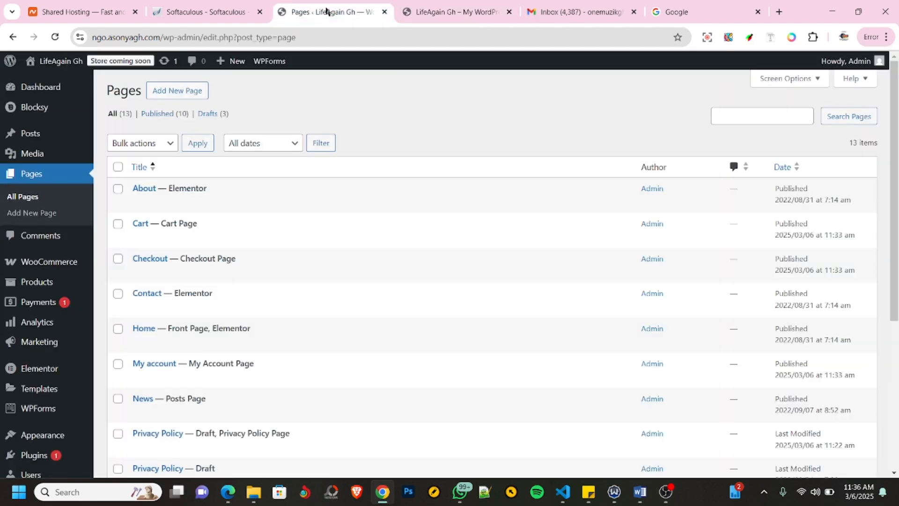
left_click(444, 11)
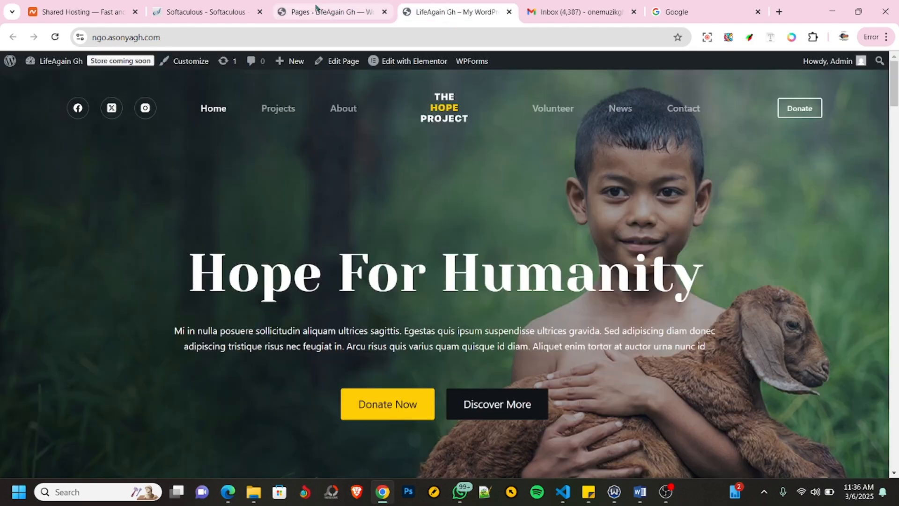
left_click(316, 8)
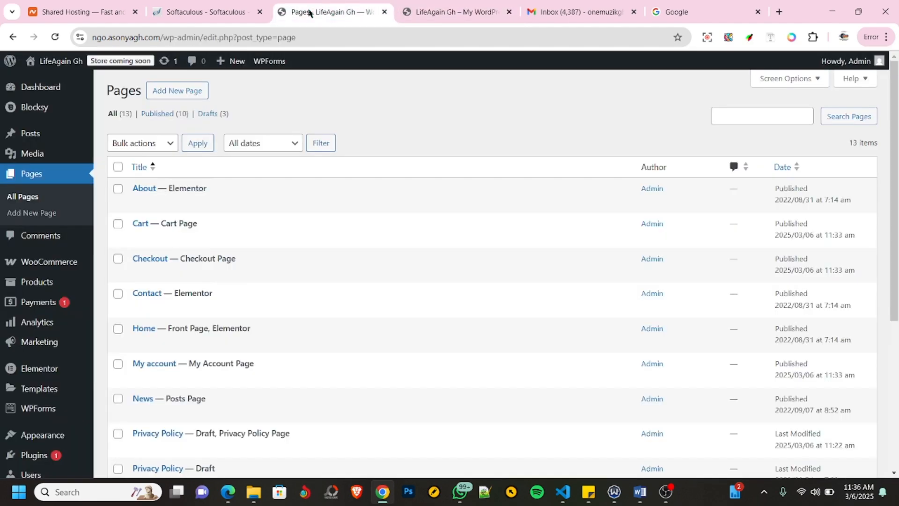
left_click(147, 330)
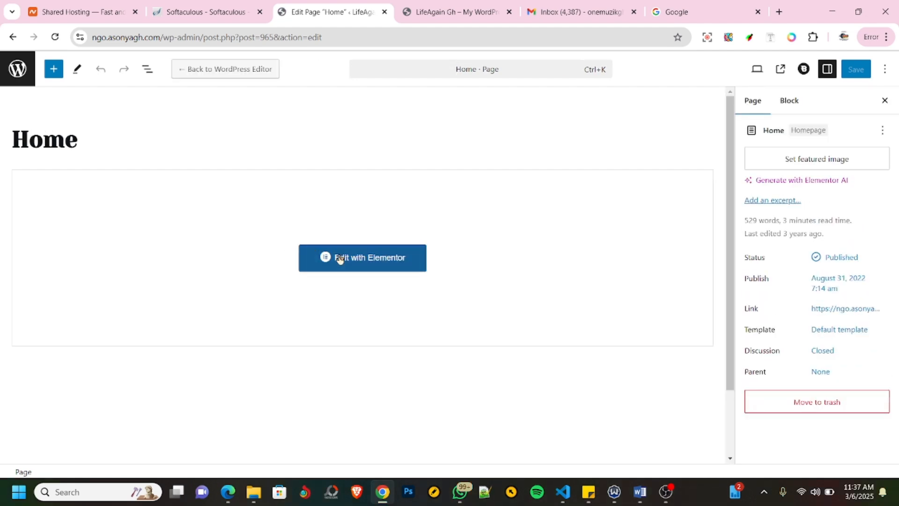
left_click(361, 261)
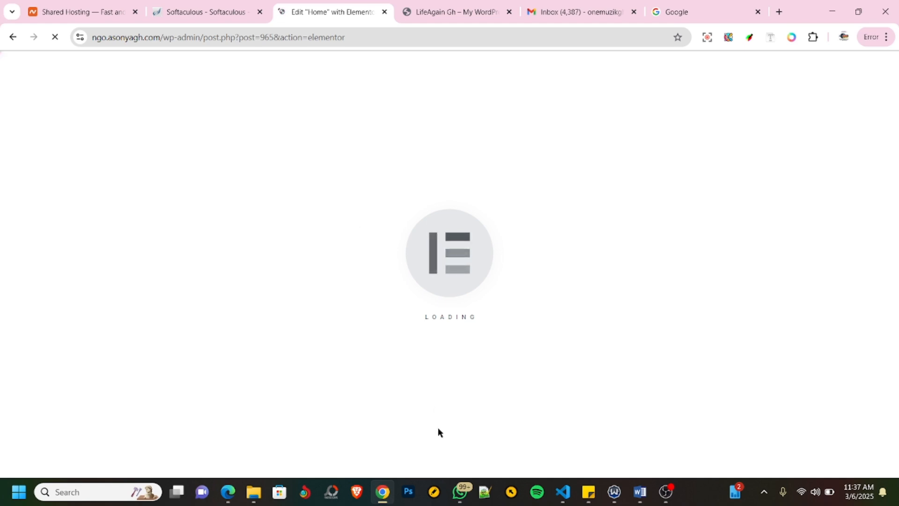
left_click(459, 498)
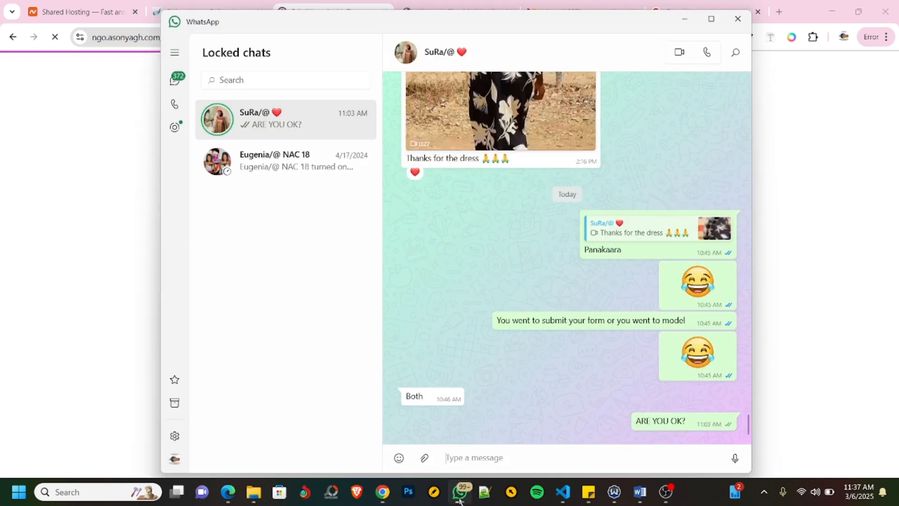
left_click(459, 498)
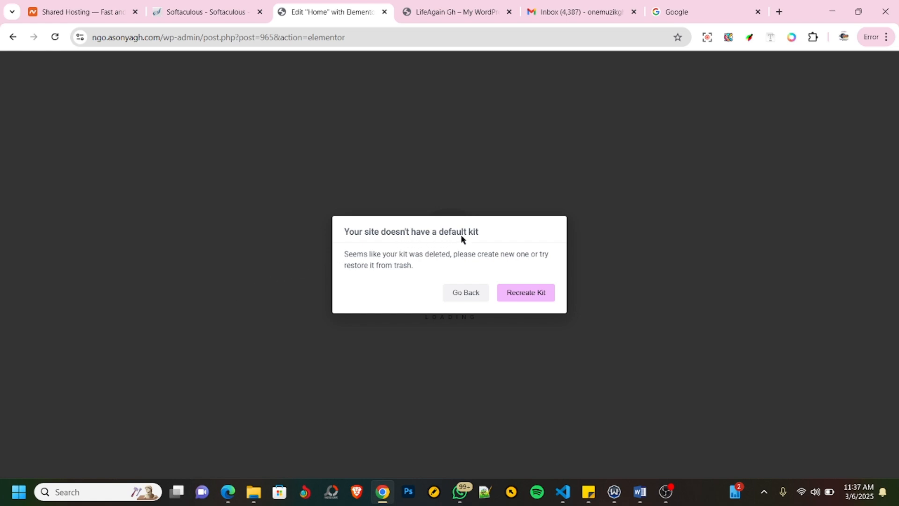
Recreate Elementor's default kit in its tools and save the changes.
left_click(528, 295)
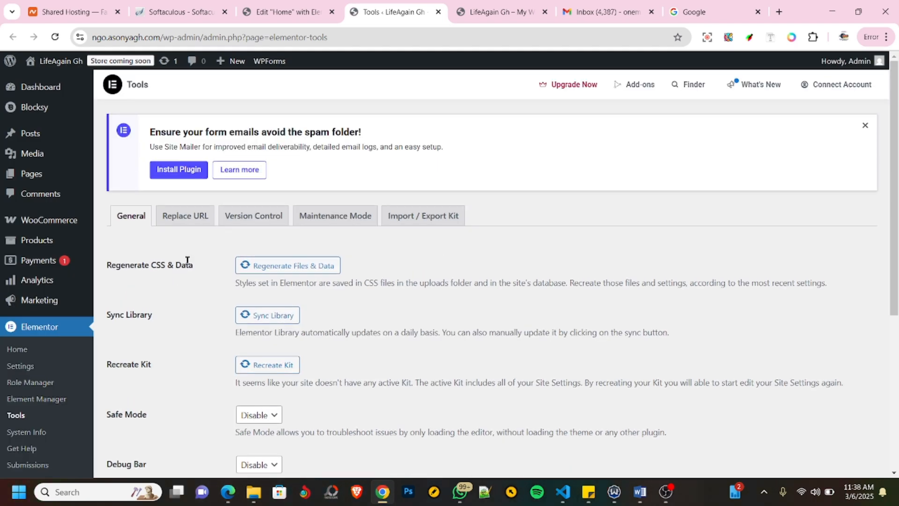
scroll(204, 262, "down", 3)
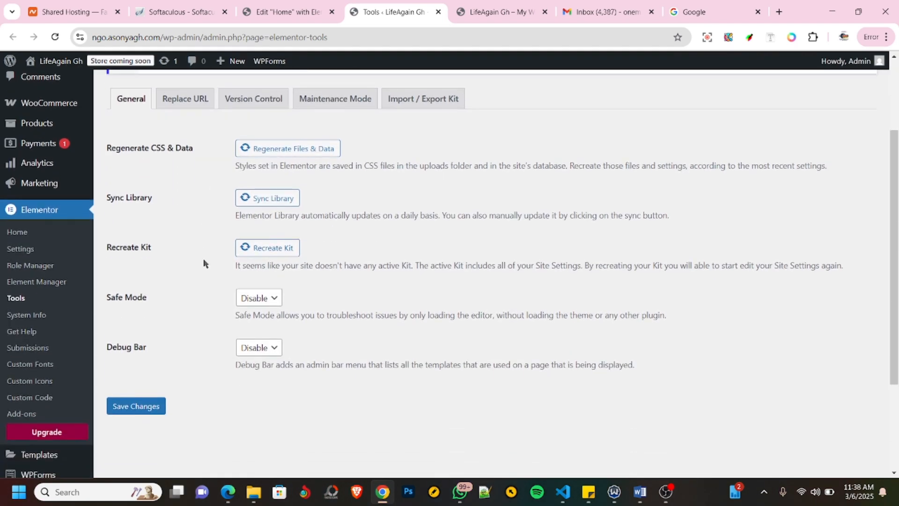
left_click(273, 252)
left_click(143, 406)
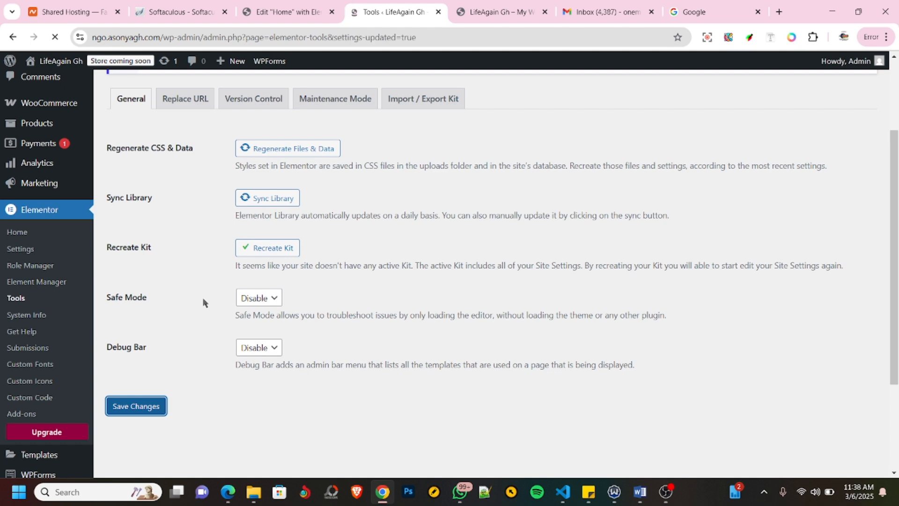
Reload the Home page's Elementor editor and dismiss the productivity checklist and its launchpad hint.
left_click(285, 11)
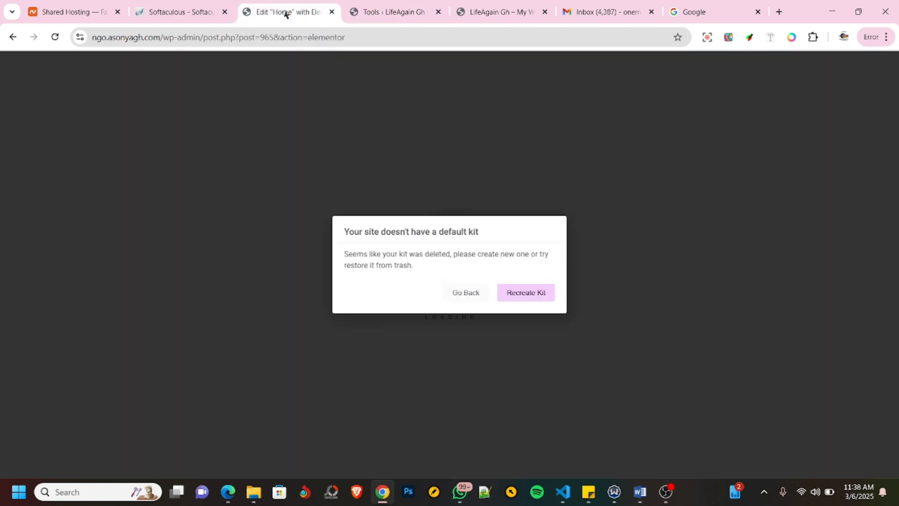
left_click(54, 38)
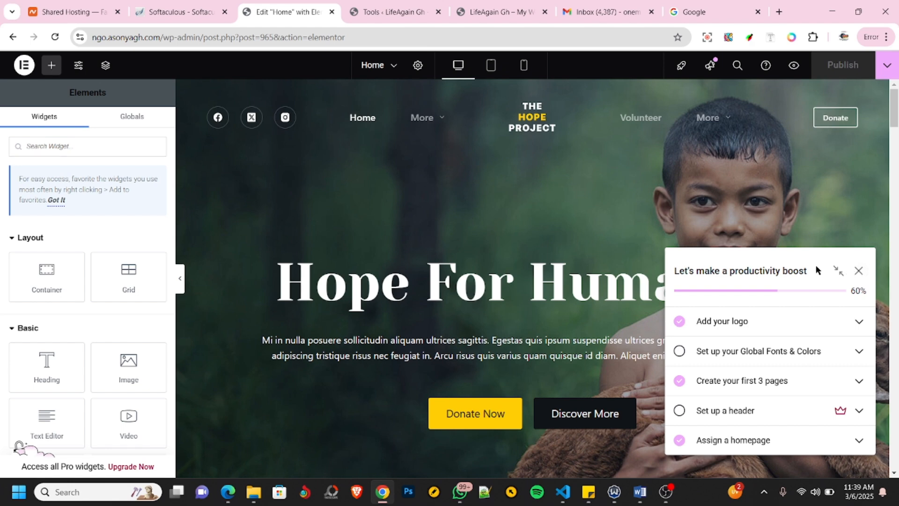
left_click(860, 271)
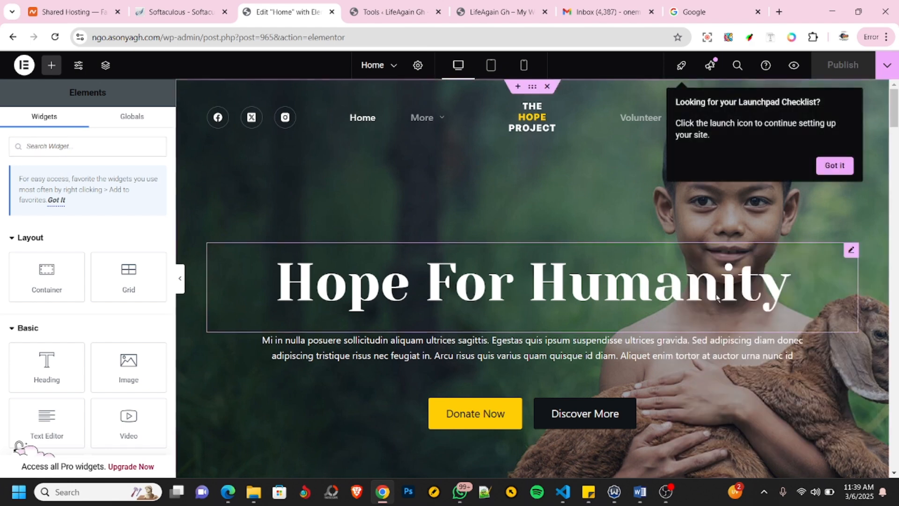
left_click(831, 168)
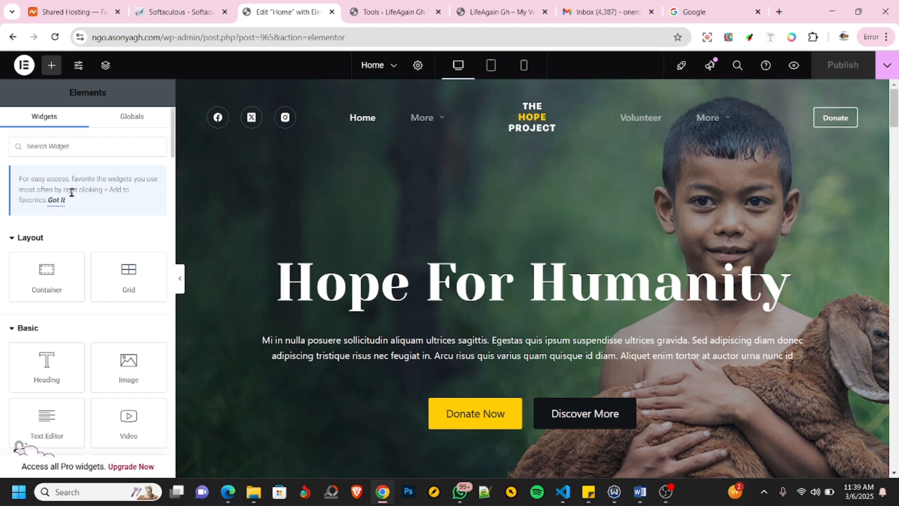
Look through the available widgets and the content, style and advanced settings of the hero heading.
scroll(100, 313, "down", 12)
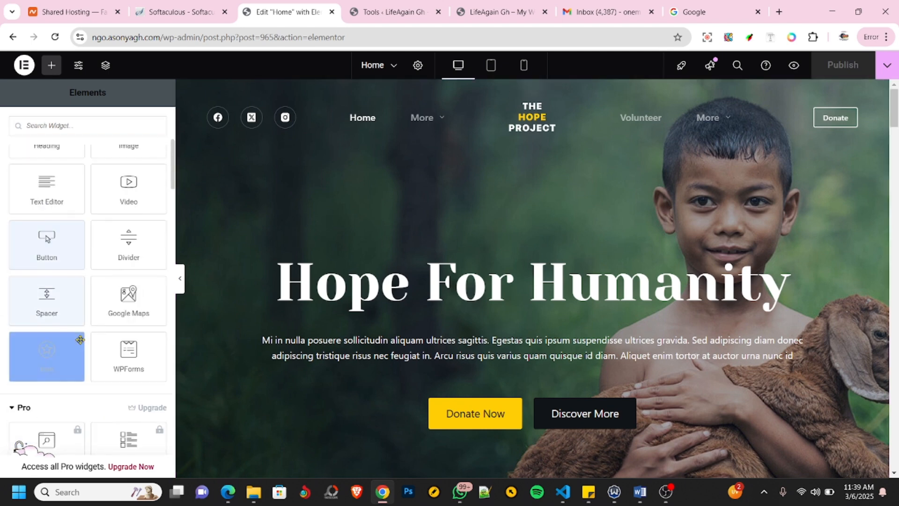
scroll(83, 347, "up", 12)
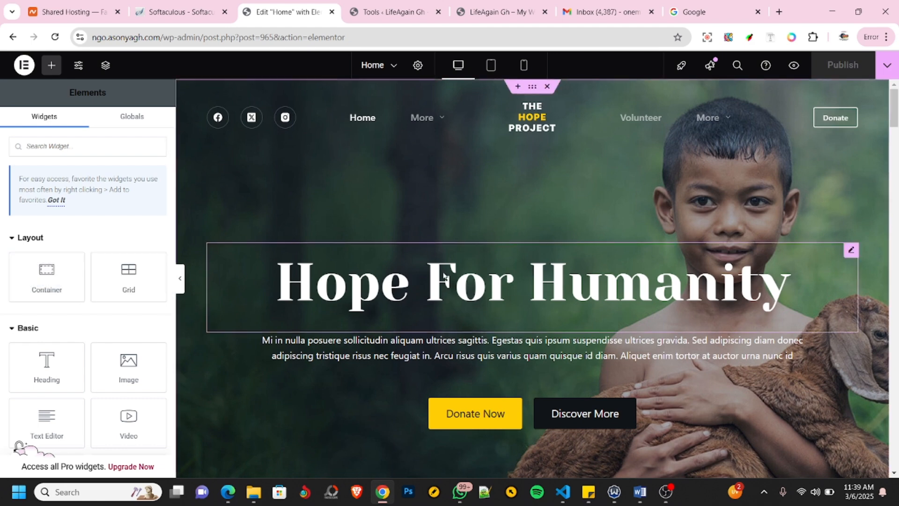
left_click(481, 276)
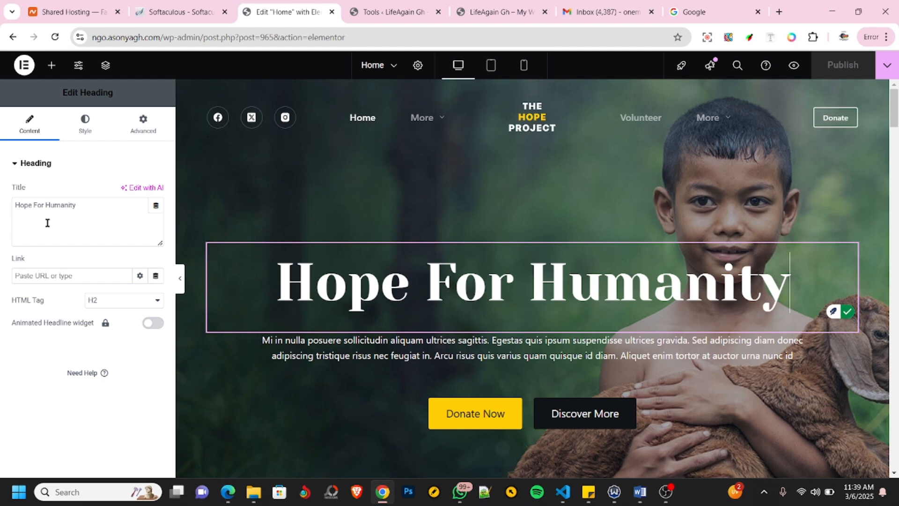
left_click(92, 135)
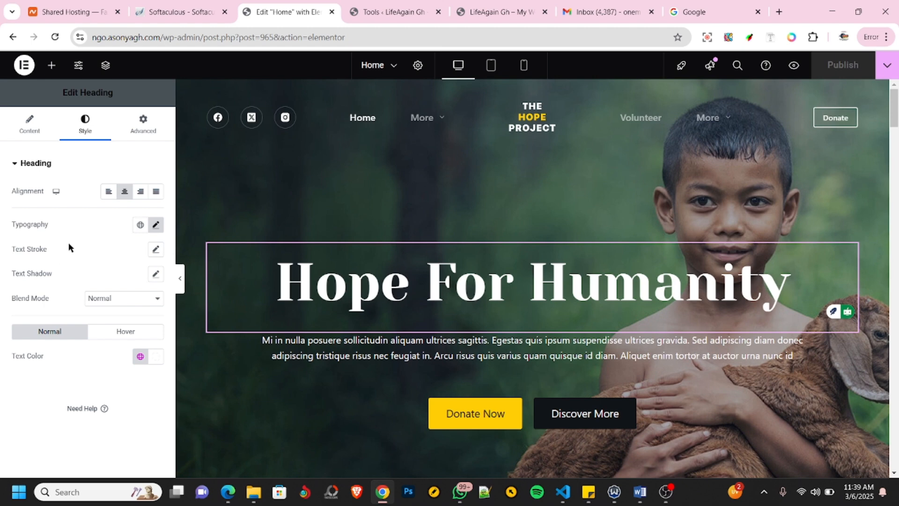
left_click(143, 133)
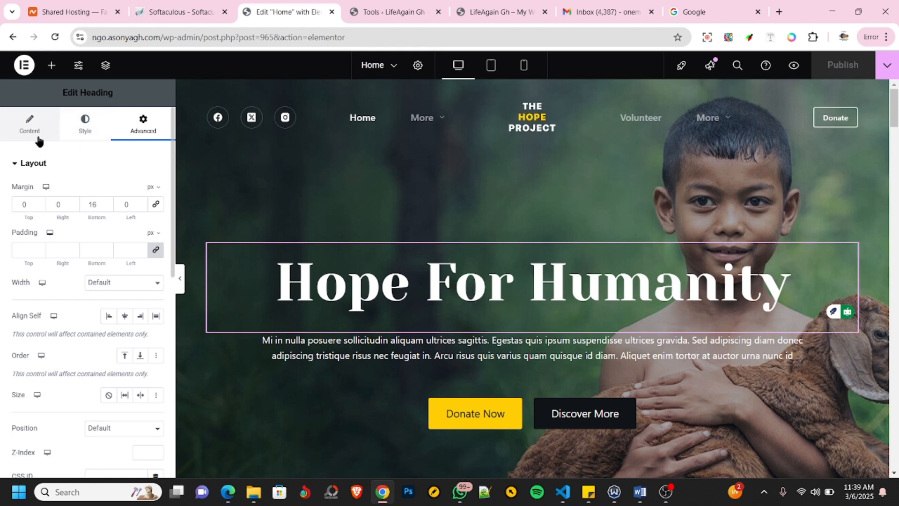
left_click(479, 293)
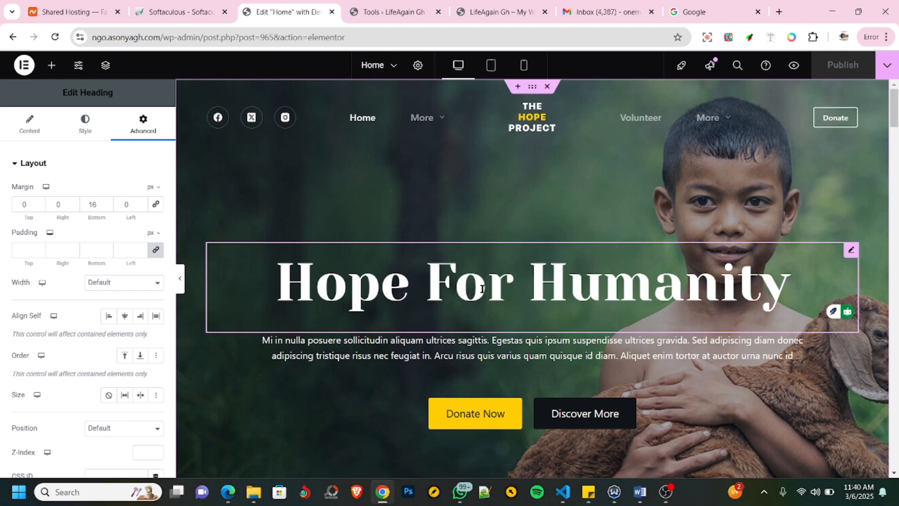
Change the hero heading's title to "Hope For The Girl Child".
left_click(13, 136)
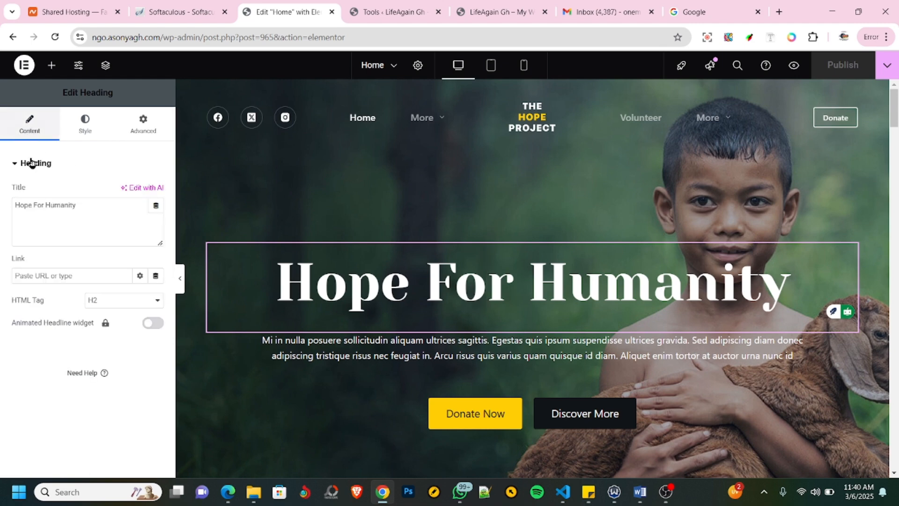
left_click_drag(77, 204, 49, 205)
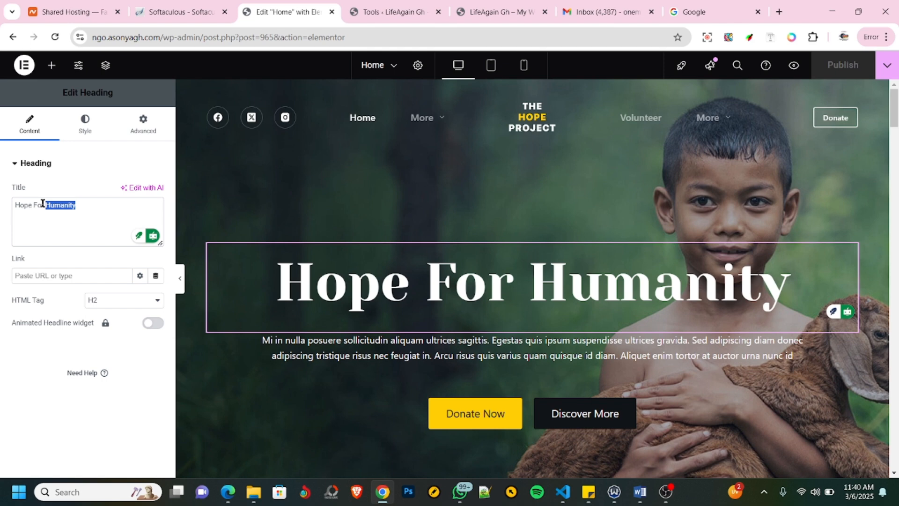
type("The Gir")
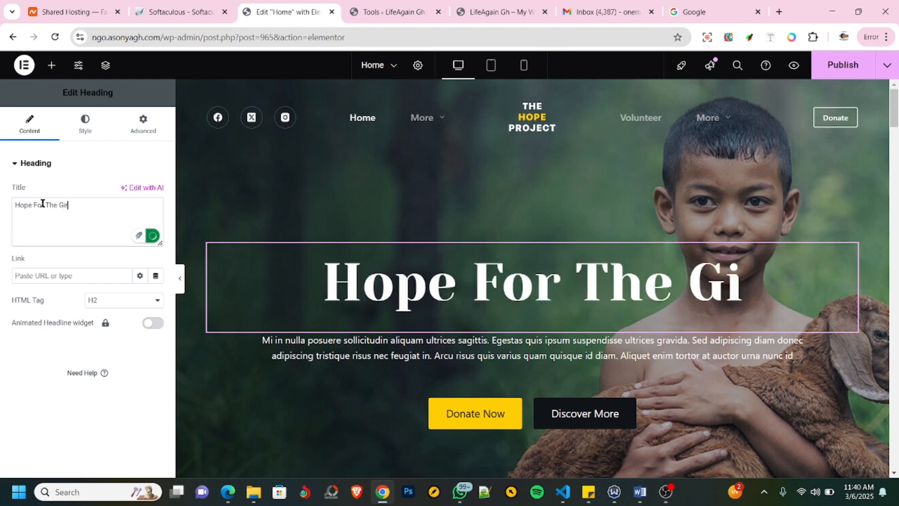
type("l Chil")
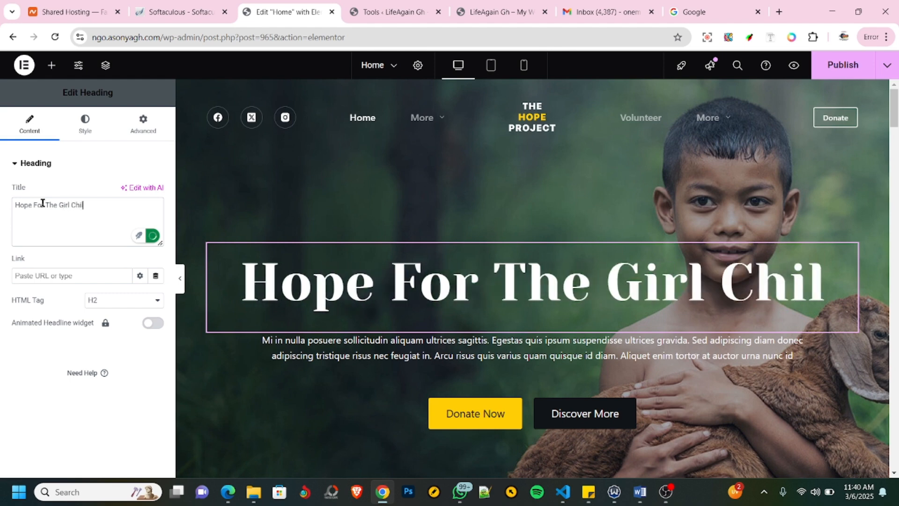
type("d")
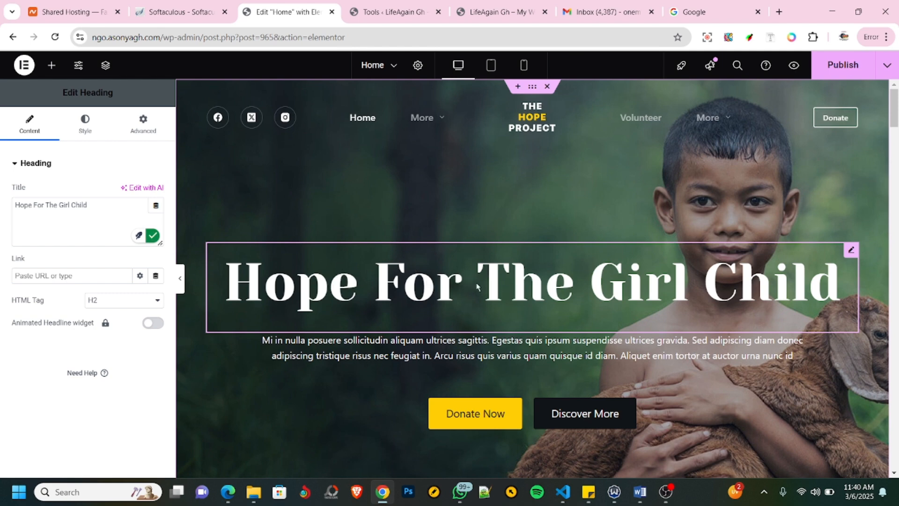
Publish the Home page changes and refresh the public home page to check the heading.
left_click(838, 69)
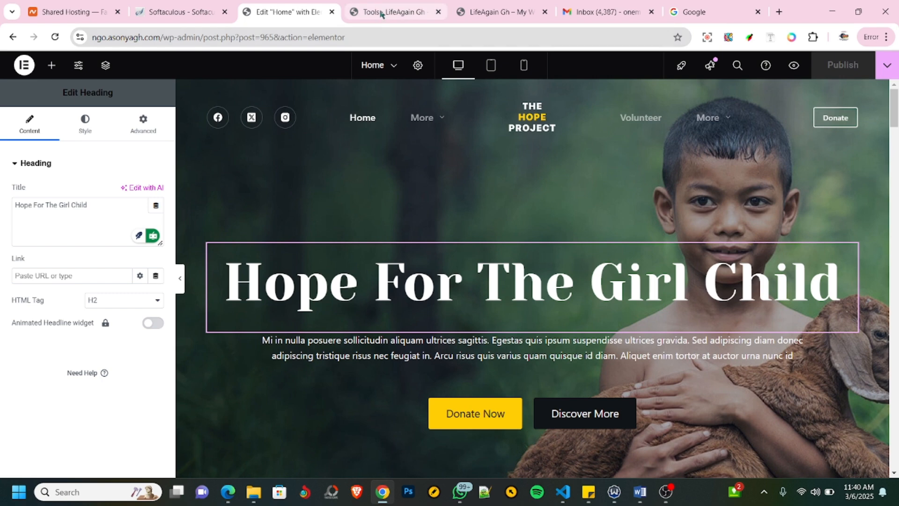
left_click(490, 13)
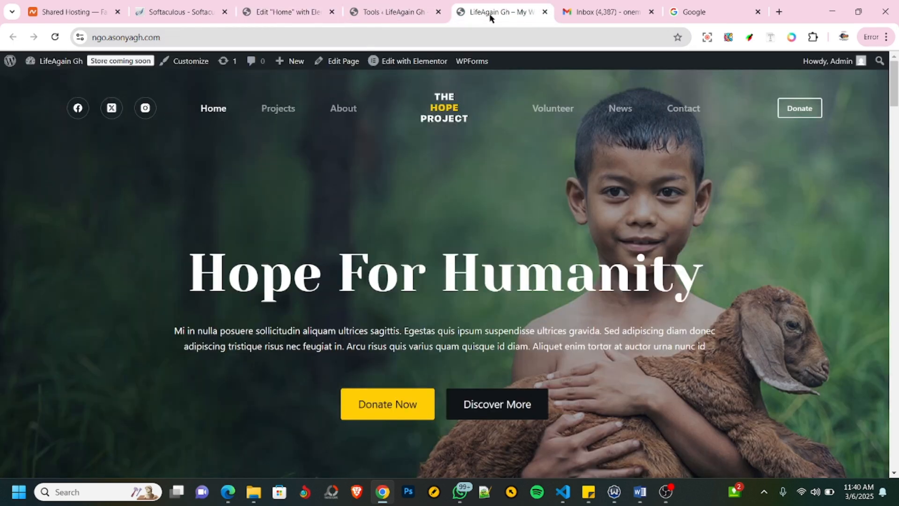
left_click(55, 38)
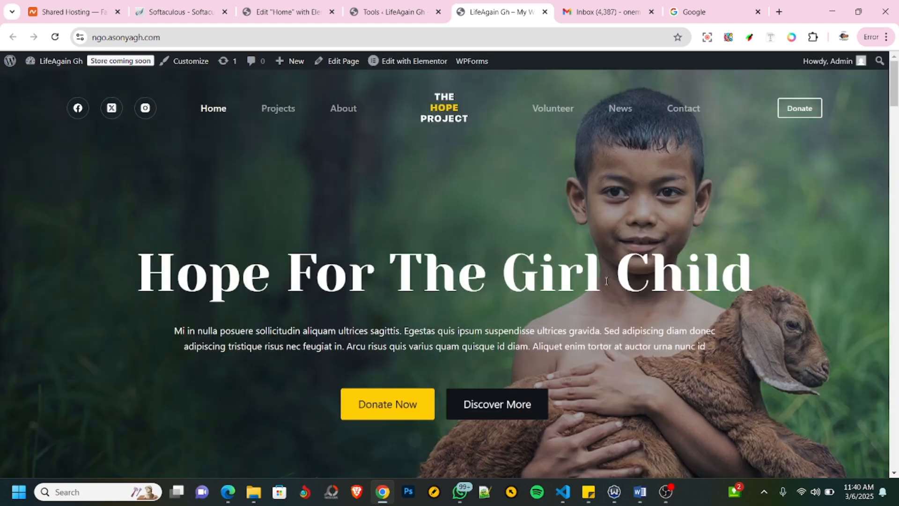
Return to the Home page's Elementor editor and view the content settings of the hero paragraph and the Donate Now button.
left_click(281, 12)
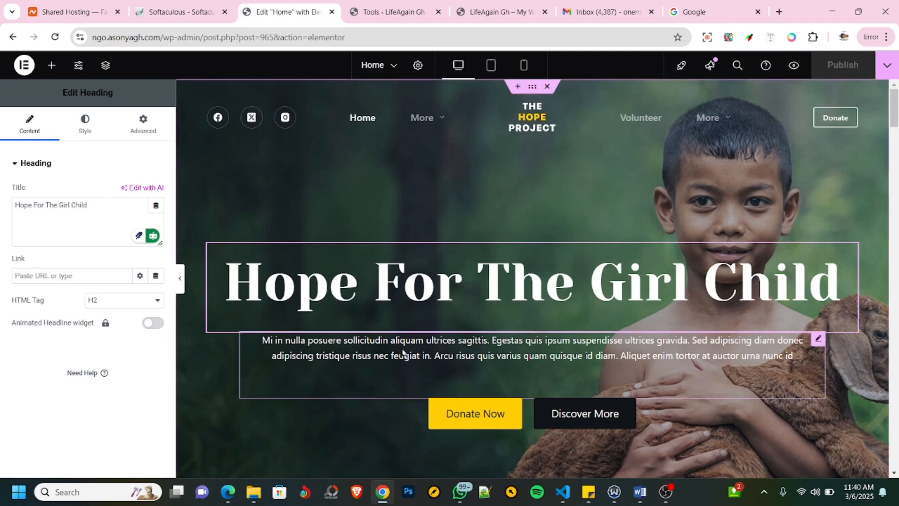
left_click(430, 343)
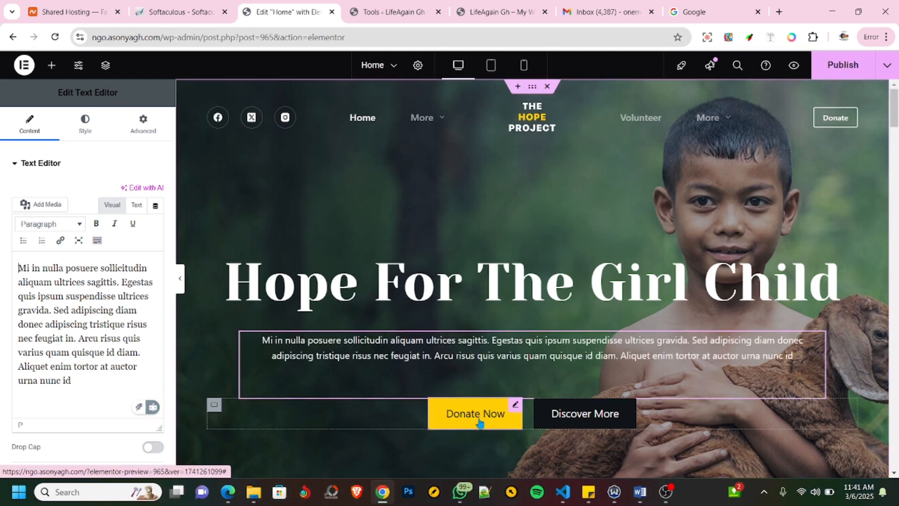
left_click(514, 404)
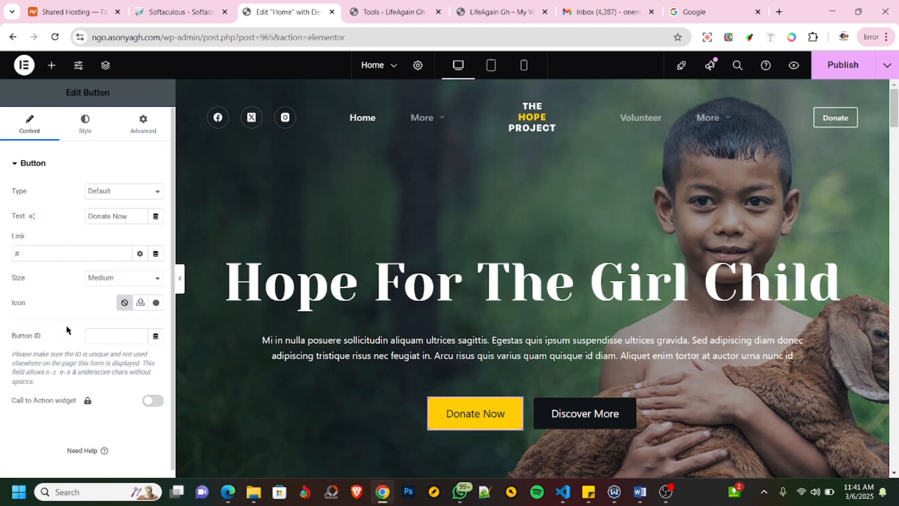
scroll(76, 311, "down", 1)
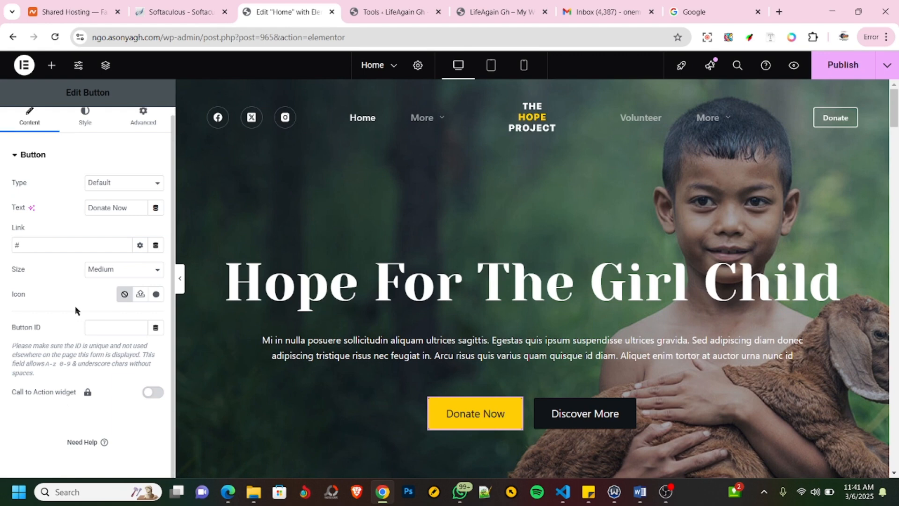
scroll(75, 311, "up", 1)
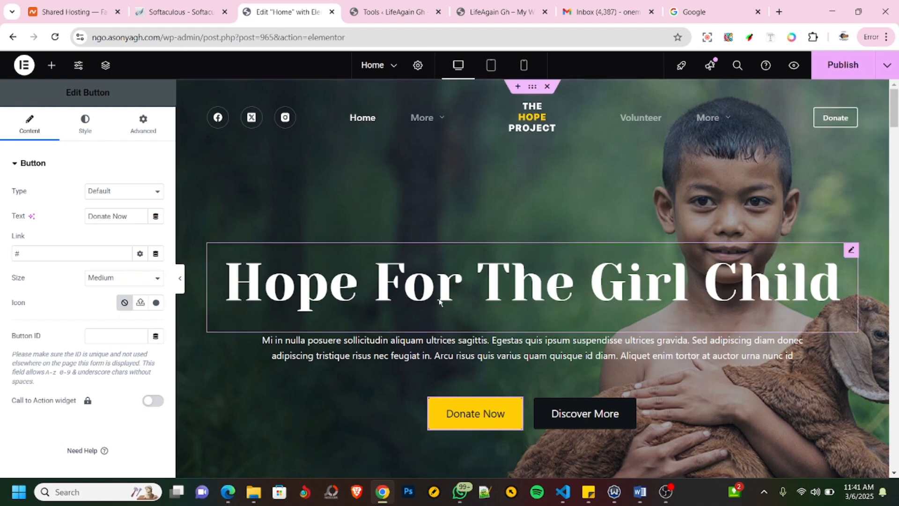
Change the title of the Healthy Food icon box to "Healthy Food for the Girl Child".
scroll(497, 293, "down", 4)
scroll(498, 293, "down", 3)
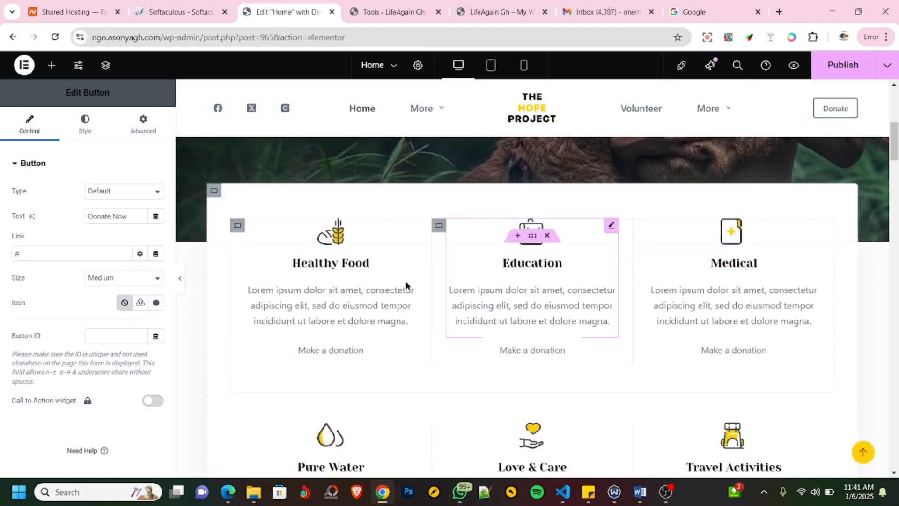
left_click(313, 264)
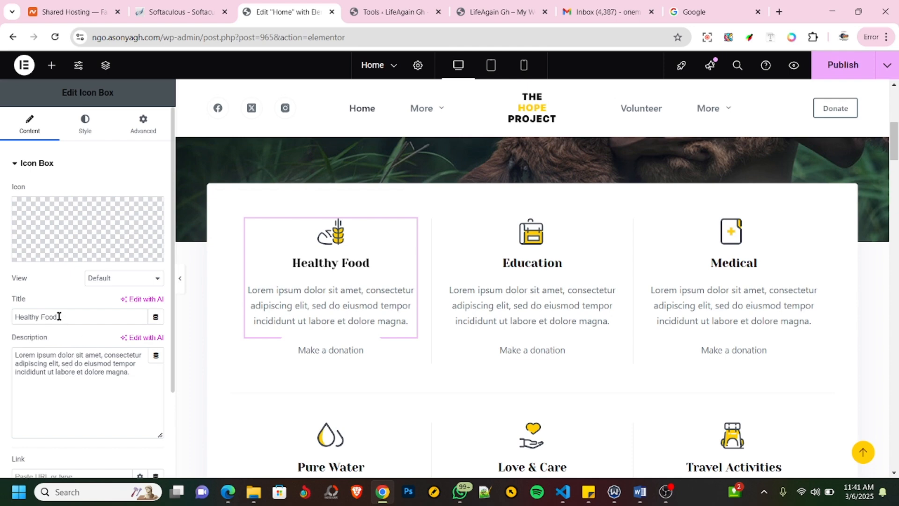
left_click_drag(58, 317, 42, 315)
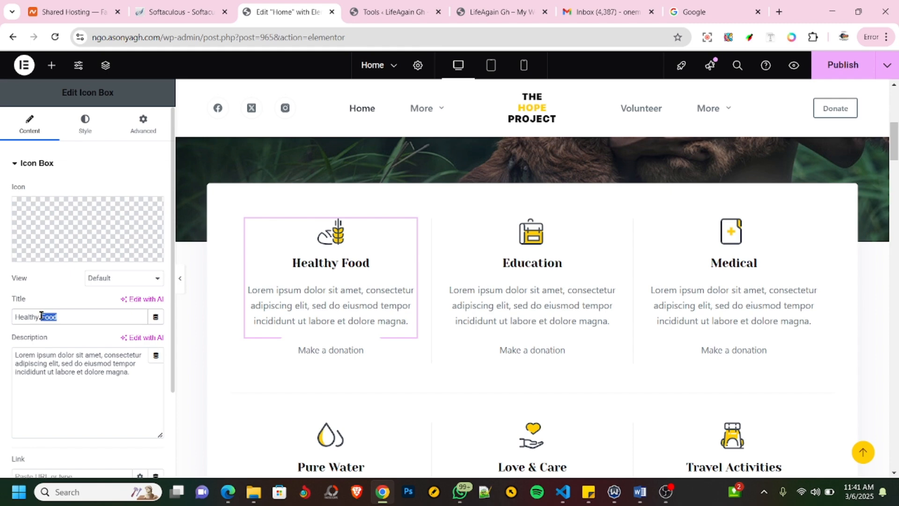
left_click(63, 313)
type("fi")
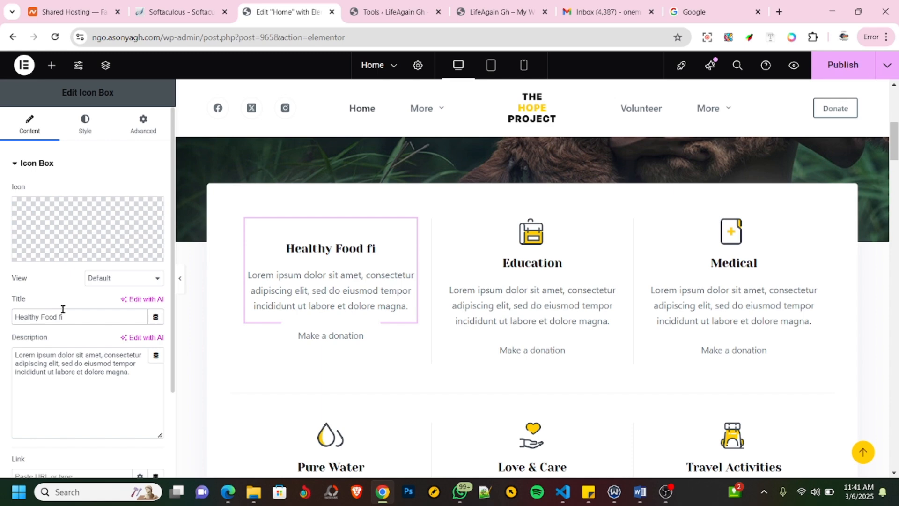
key("BackSpace")
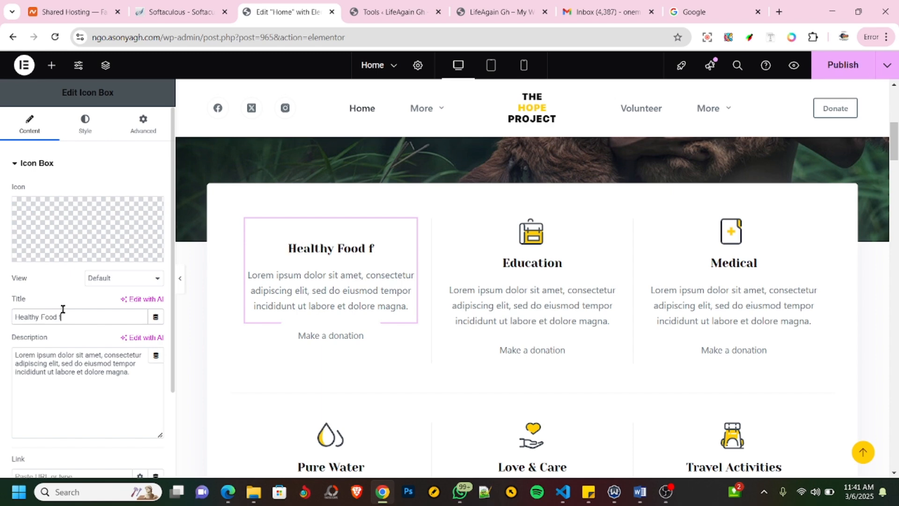
type("or the G")
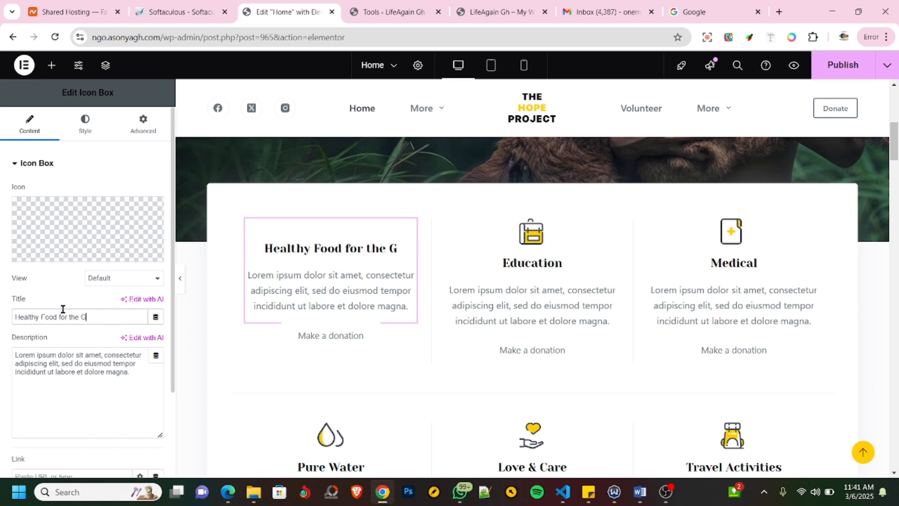
type("irl Child")
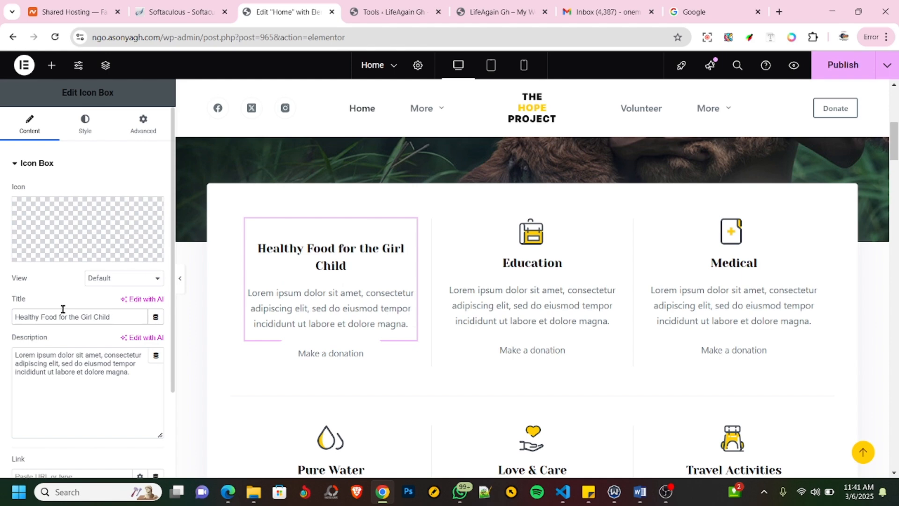
Look through the Education and Medical icon boxes, the spacer and container settings, and the sections down to the volunteers.
left_click(564, 263)
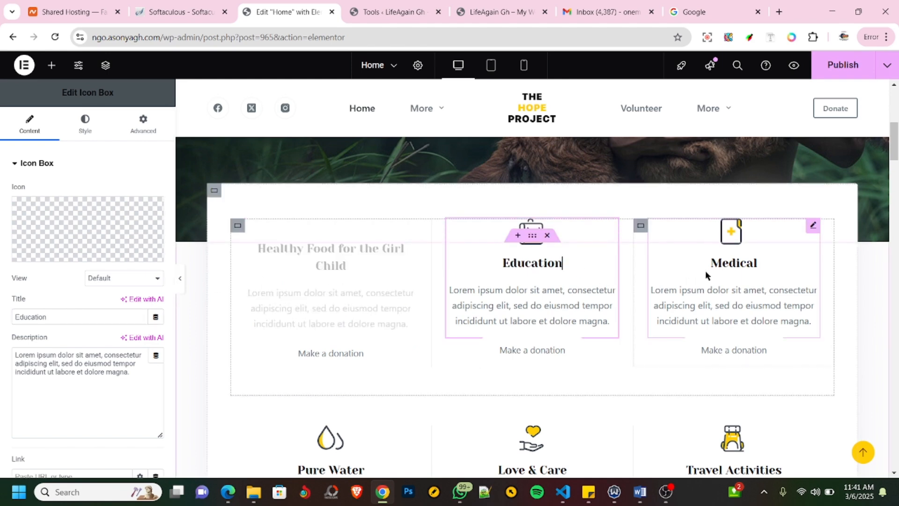
left_click(705, 271)
scroll(398, 334, "down", 3)
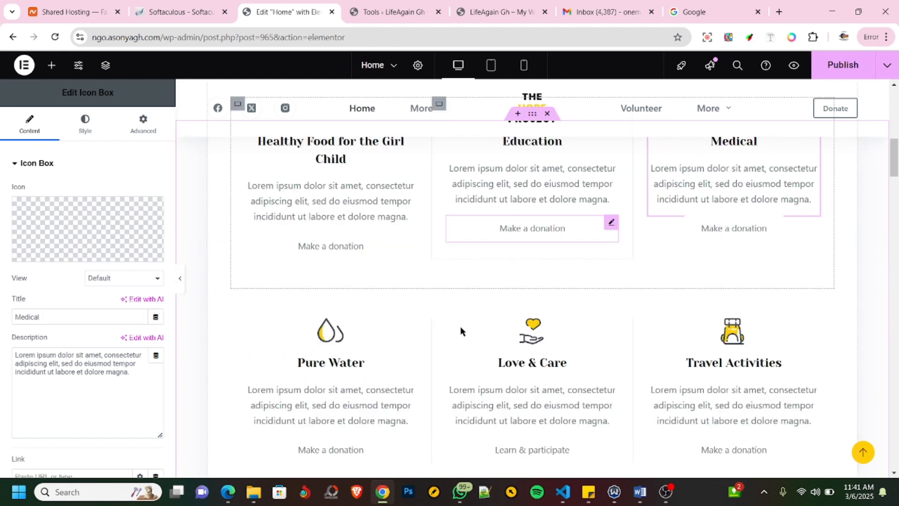
scroll(512, 308, "down", 10)
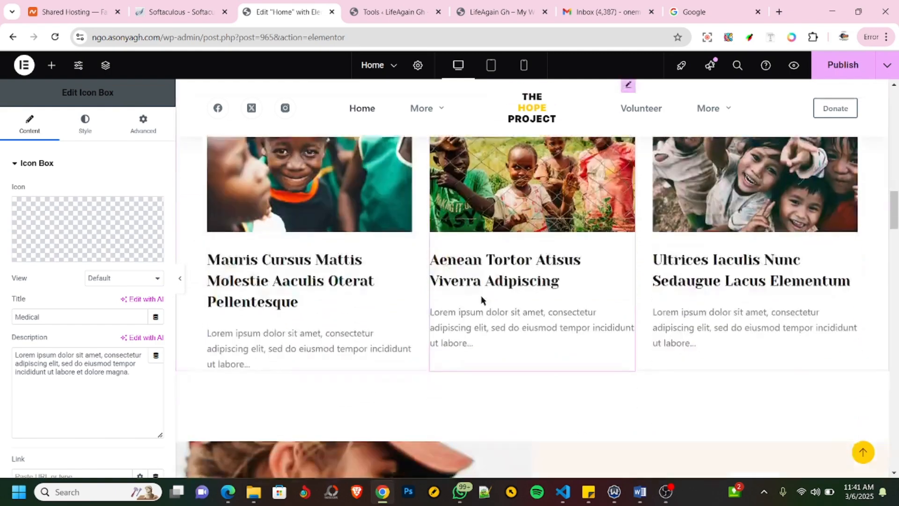
scroll(515, 302, "down", 5)
scroll(529, 280, "up", 2)
left_click(523, 283)
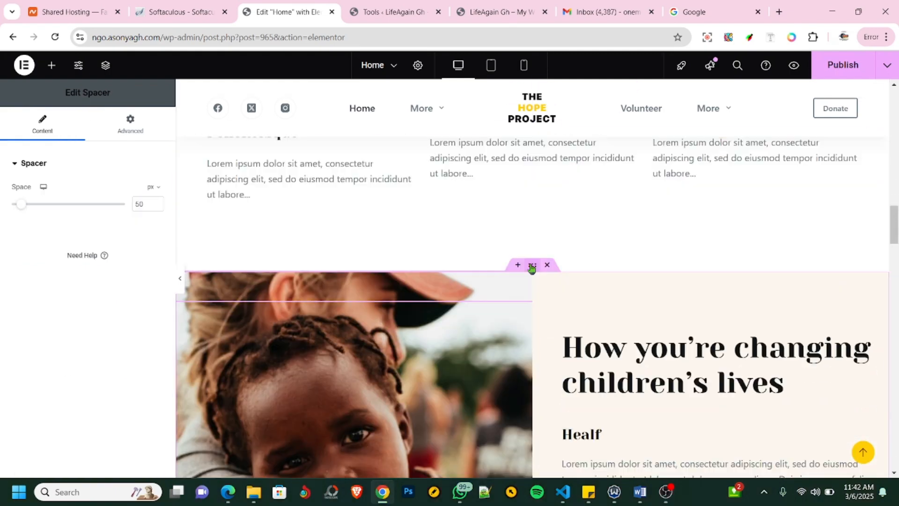
left_click(524, 266)
scroll(538, 278, "down", 3)
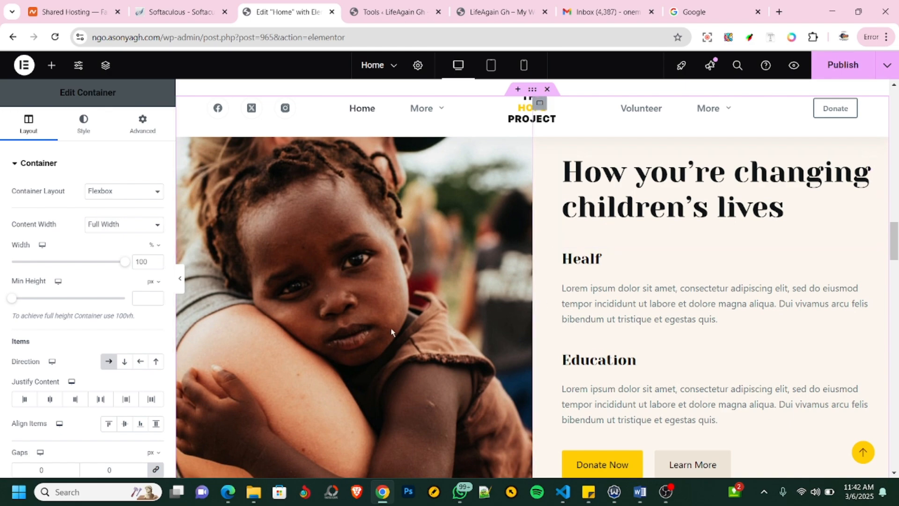
scroll(585, 337, "down", 4)
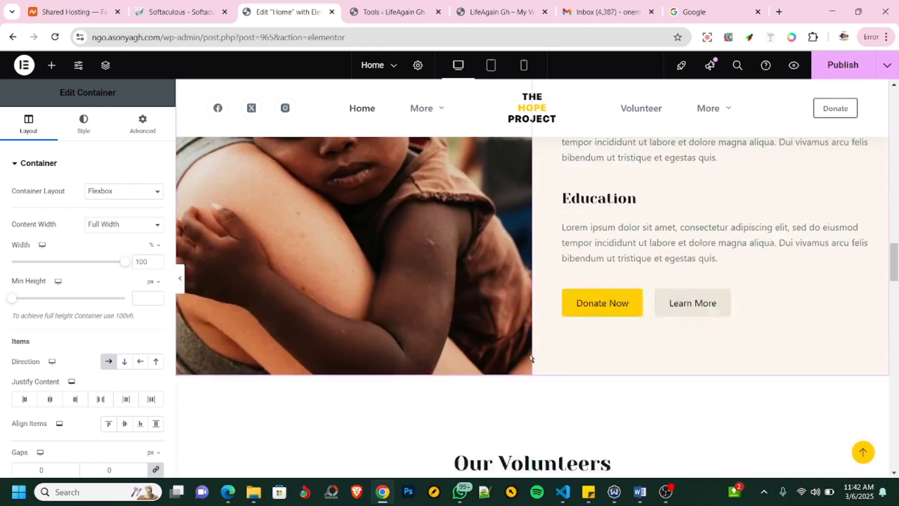
scroll(584, 301, "down", 5)
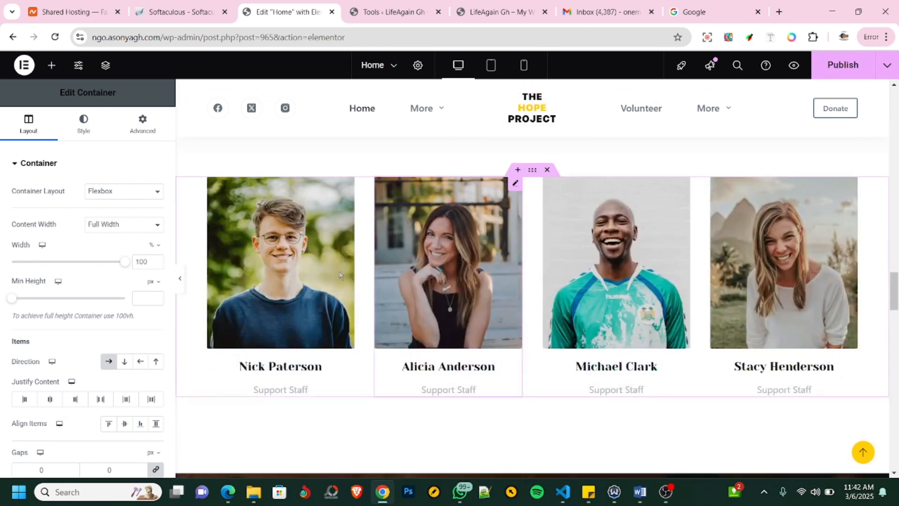
Replace the description of the first volunteer's image box with "CEO".
left_click(298, 263)
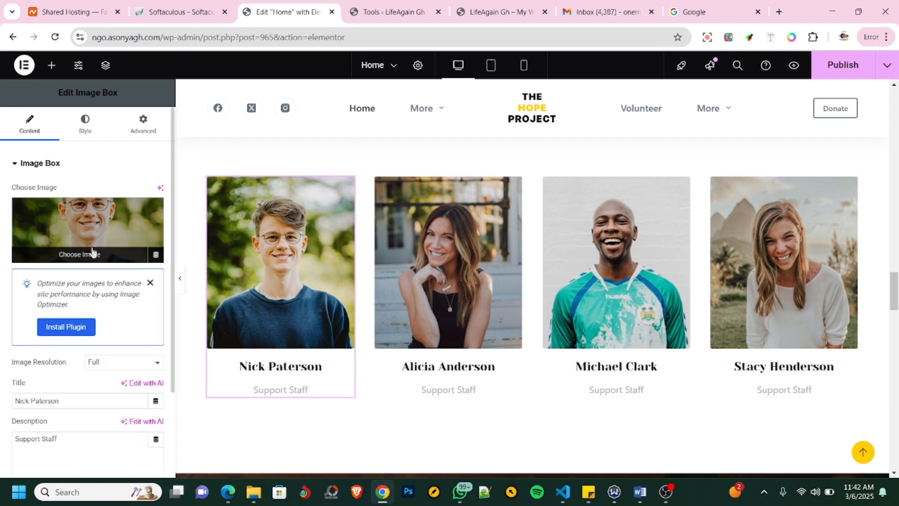
scroll(78, 267, "down", 2)
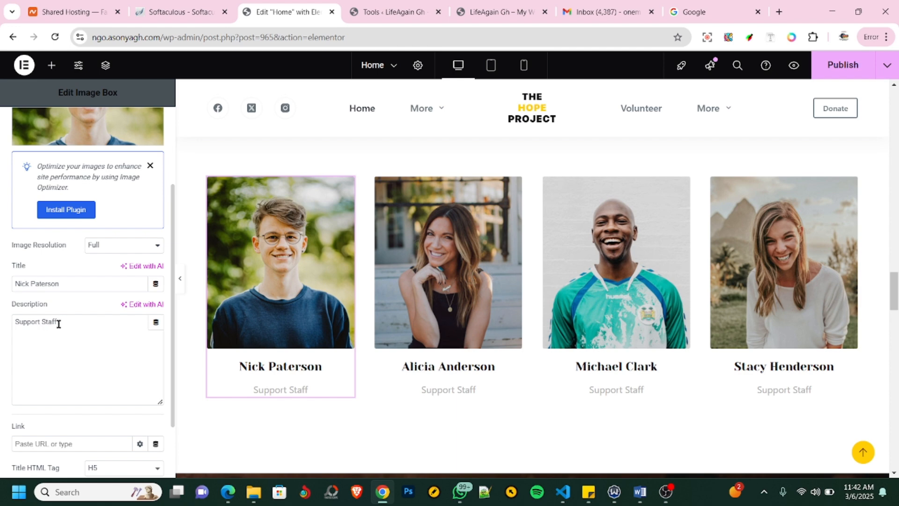
left_click_drag(61, 321, 1, 328)
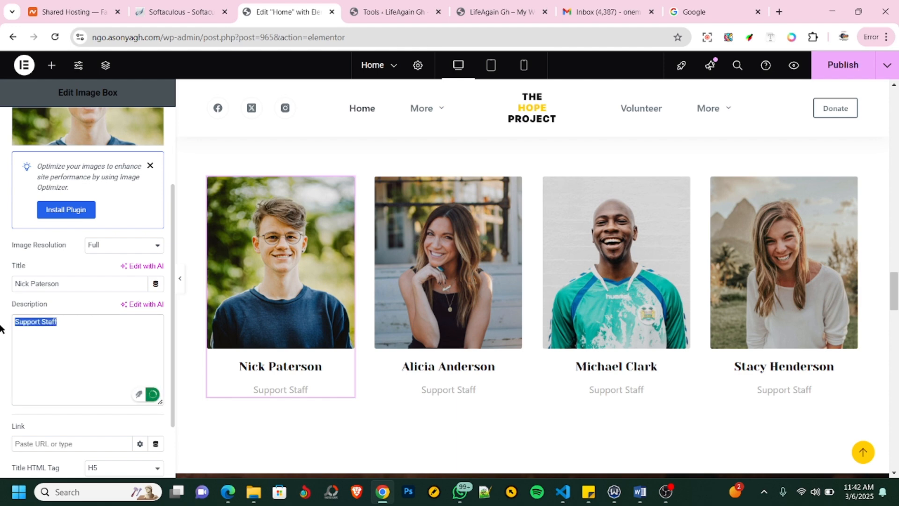
type("CEO")
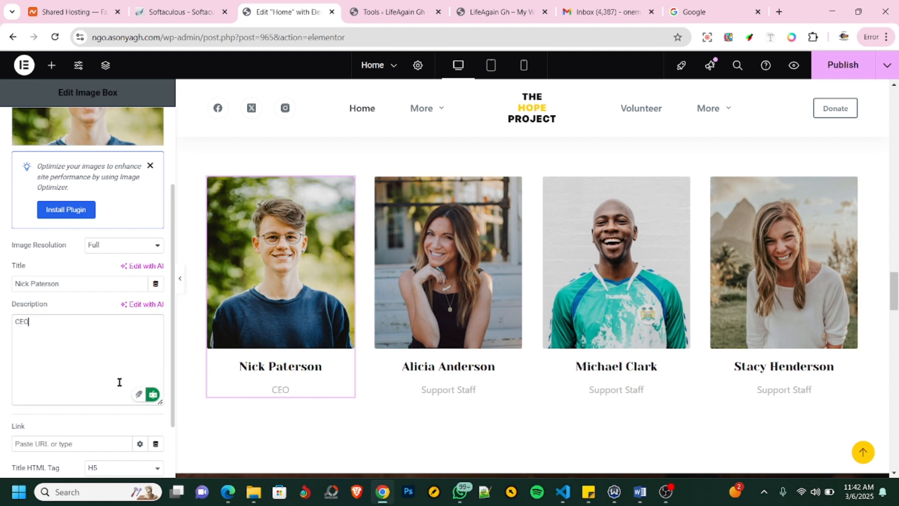
Review the second volunteer's image box and the remaining sections of the Home page, and publish the page changes.
left_click(465, 381)
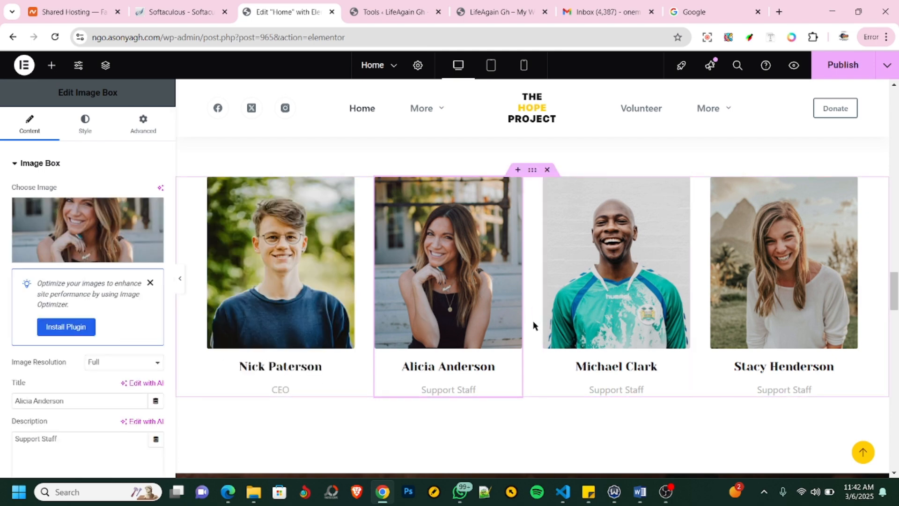
scroll(606, 337, "down", 5)
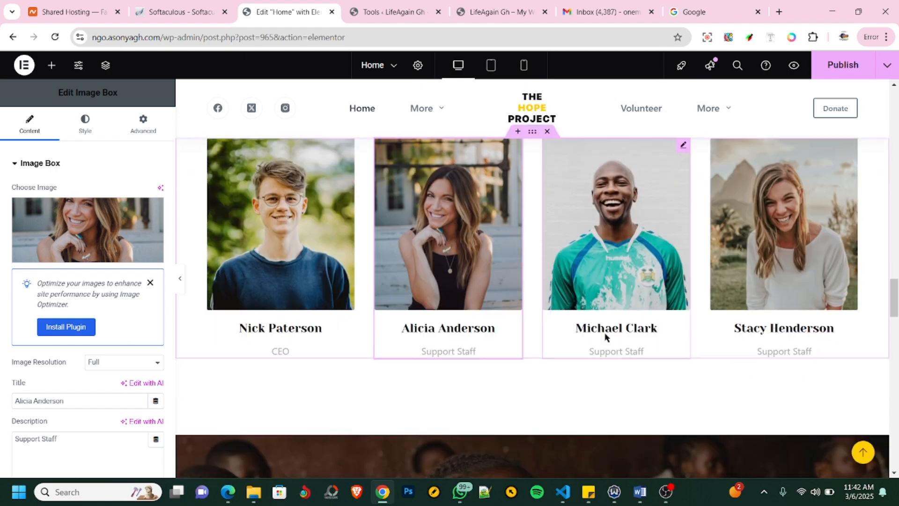
scroll(548, 315, "down", 15)
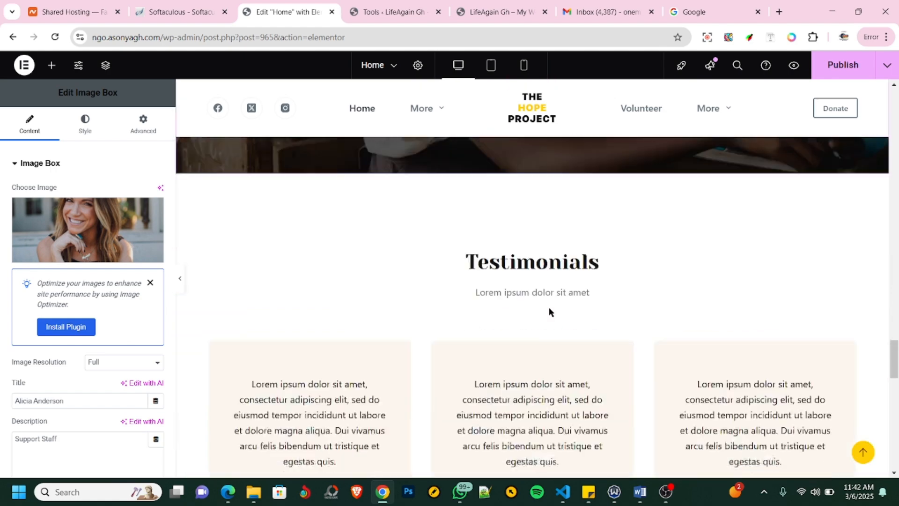
scroll(549, 311, "down", 5)
scroll(550, 312, "up", 15)
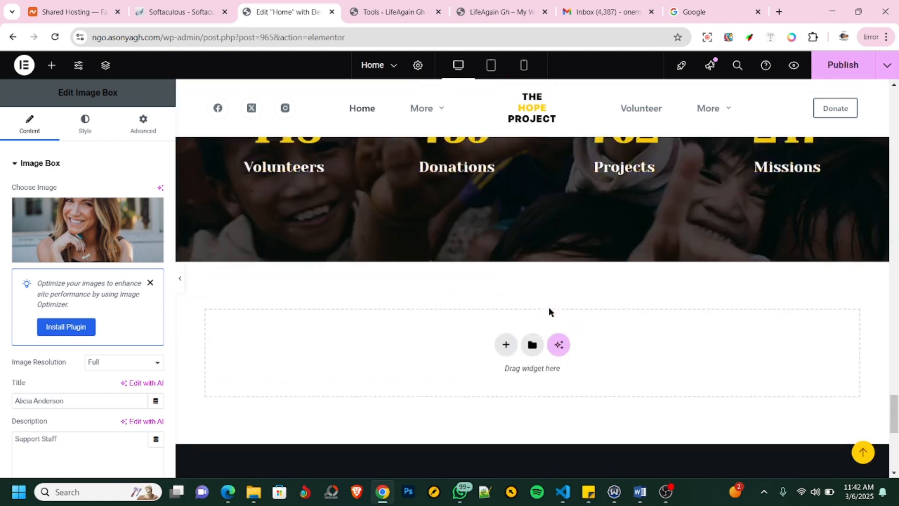
scroll(549, 307, "up", 15)
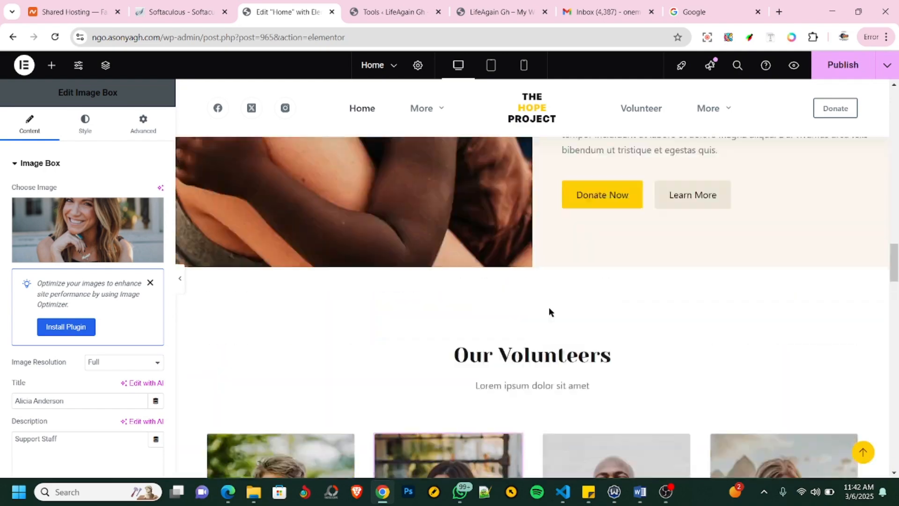
scroll(551, 311, "up", 10)
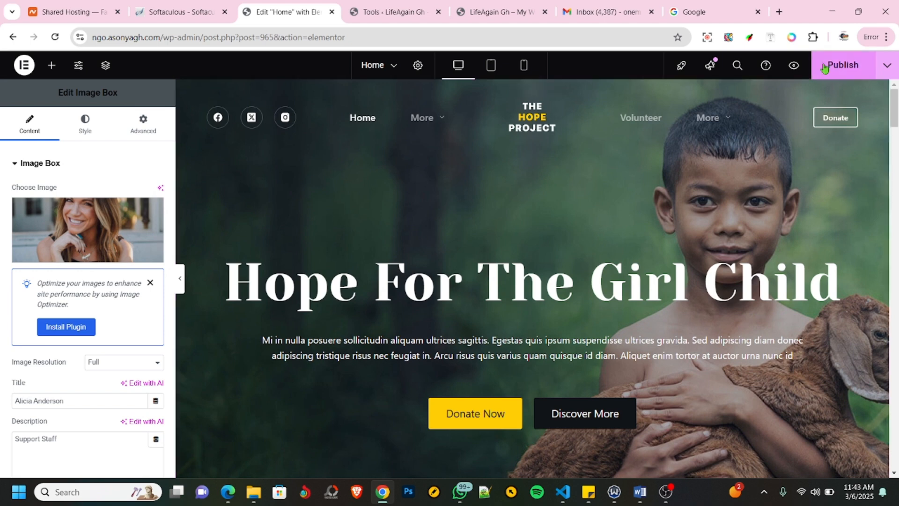
left_click(841, 66)
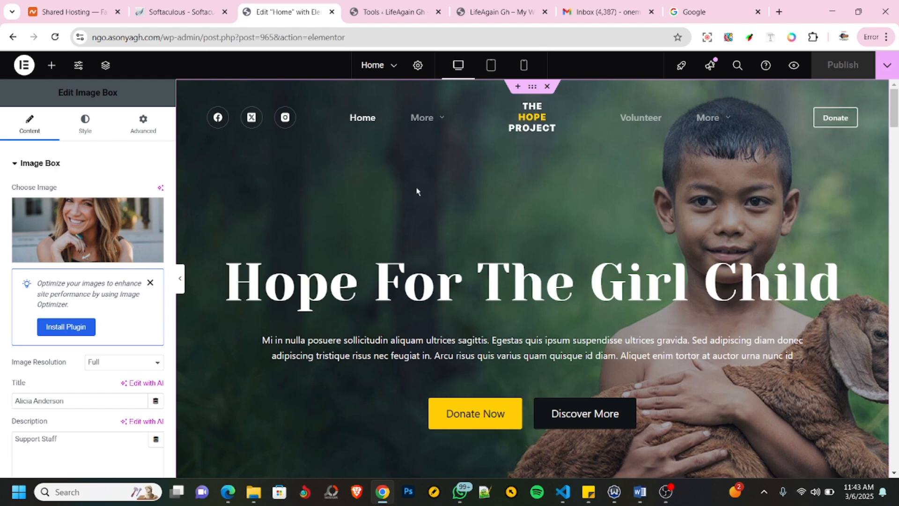
Switch to the WordPress admin and open the list of installed plugins.
left_click(387, 12)
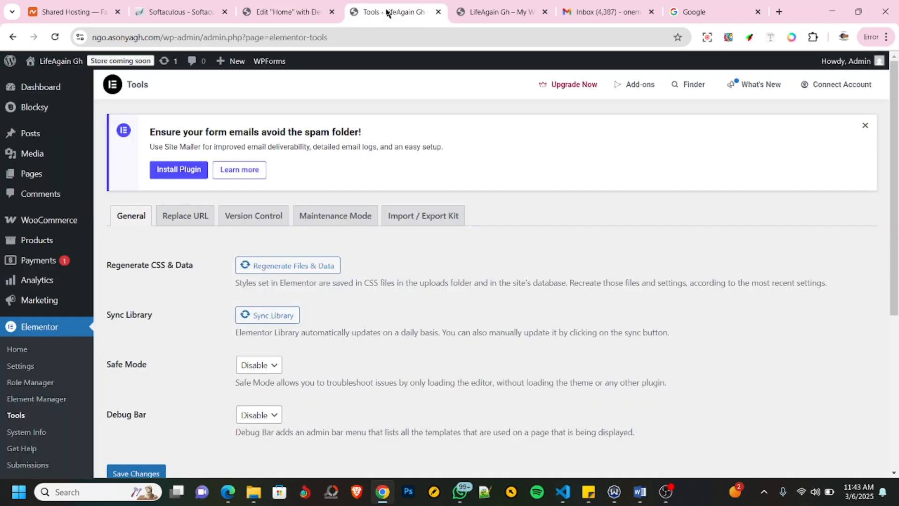
left_click(56, 95)
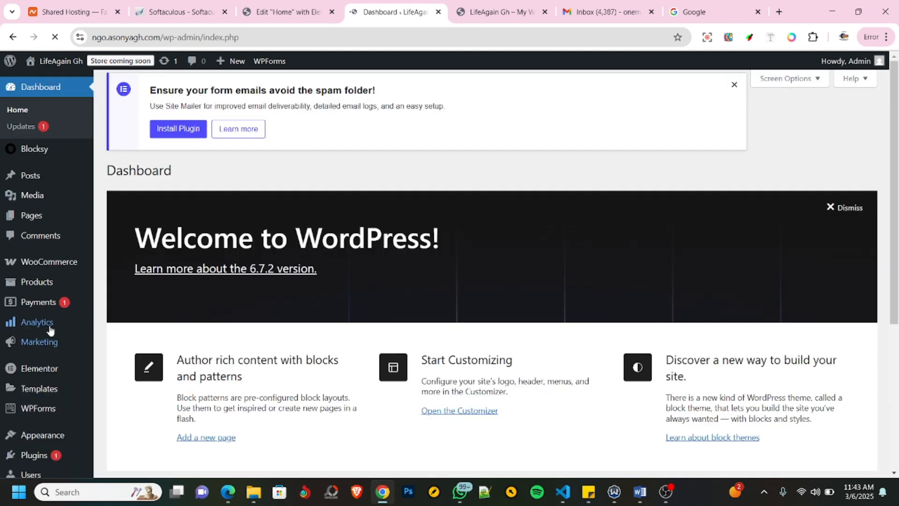
scroll(42, 406, "down", 1)
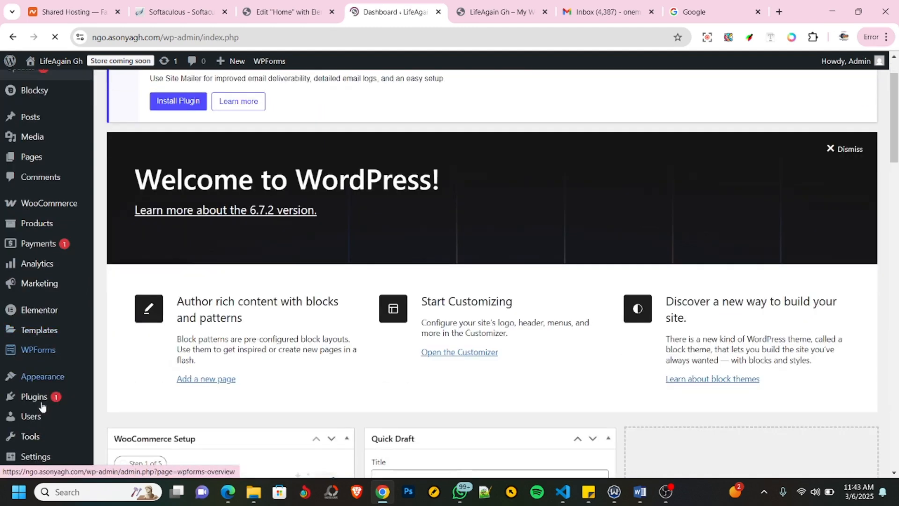
mouse_move(34, 400)
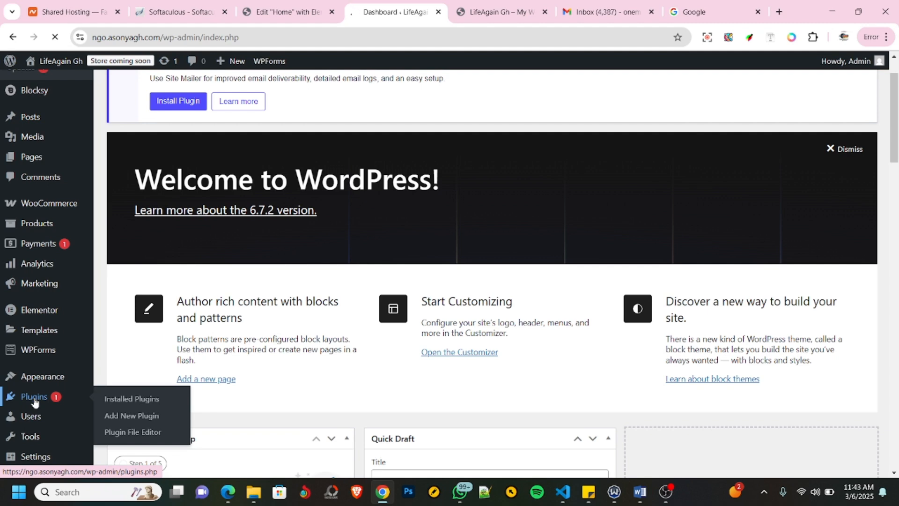
left_click(34, 401)
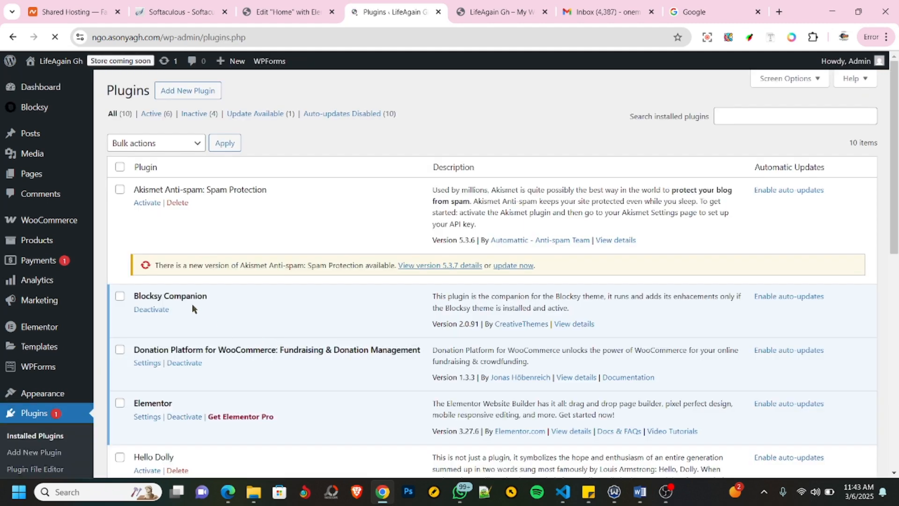
Activate the Paystack Payments for Give plugin and look over the list of installed plugins.
scroll(192, 307, "down", 6)
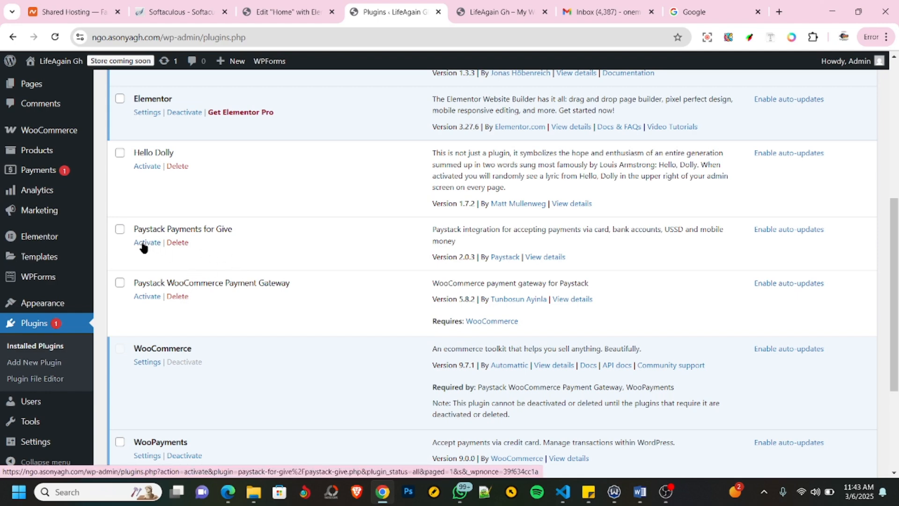
left_click(144, 247)
scroll(288, 278, "up", 5)
scroll(291, 275, "up", 1)
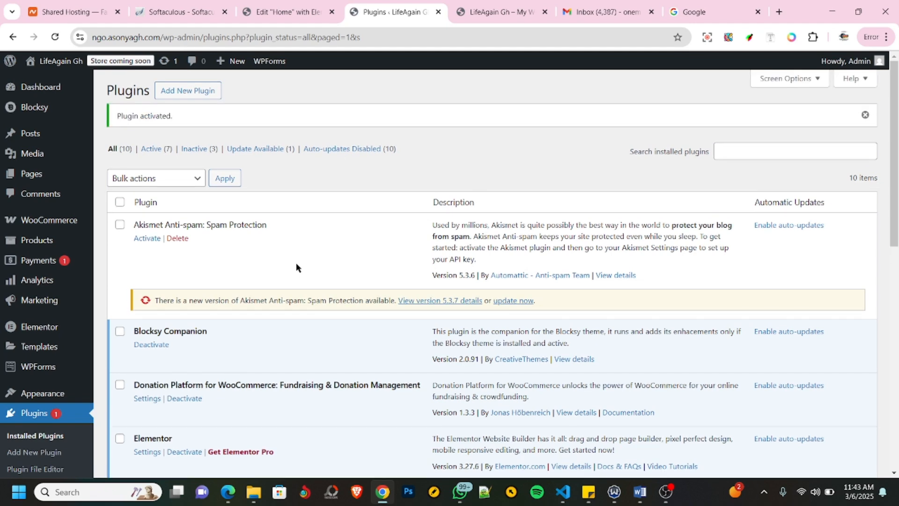
scroll(60, 281, "down", 7)
mouse_move(60, 281)
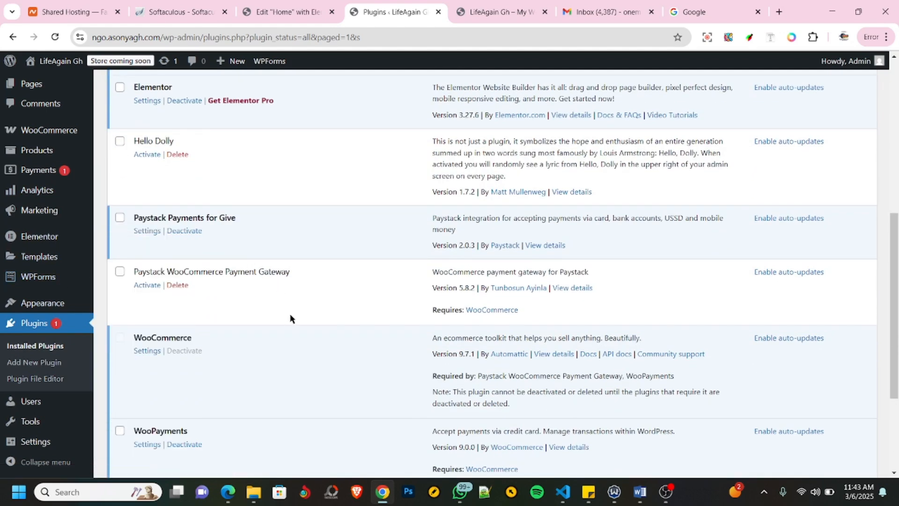
scroll(248, 300, "up", 1)
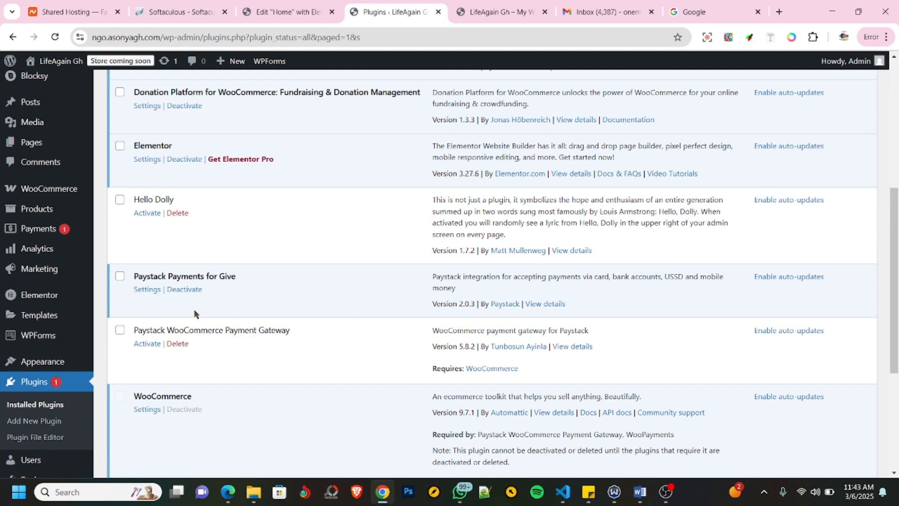
scroll(194, 313, "up", 1)
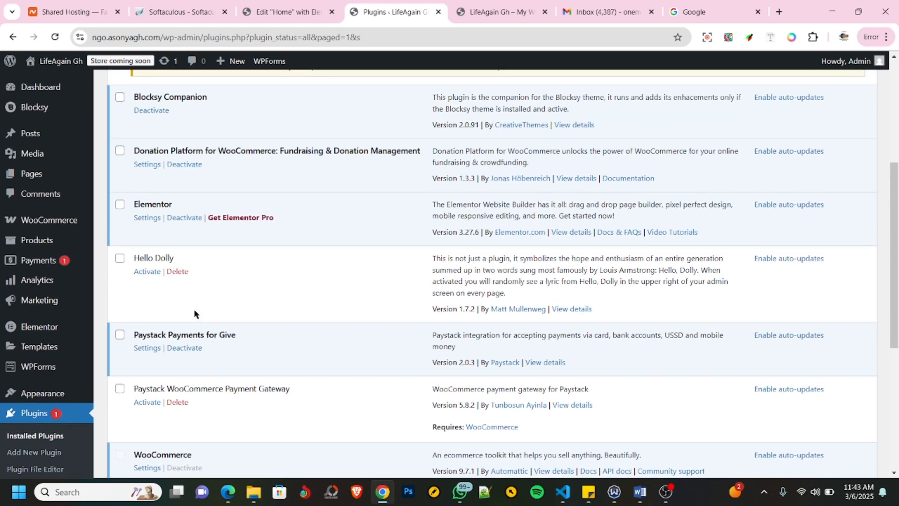
Create a new WooCommerce product named "Send a Girl Child to School" and dismiss the product tutorial.
mouse_move(42, 241)
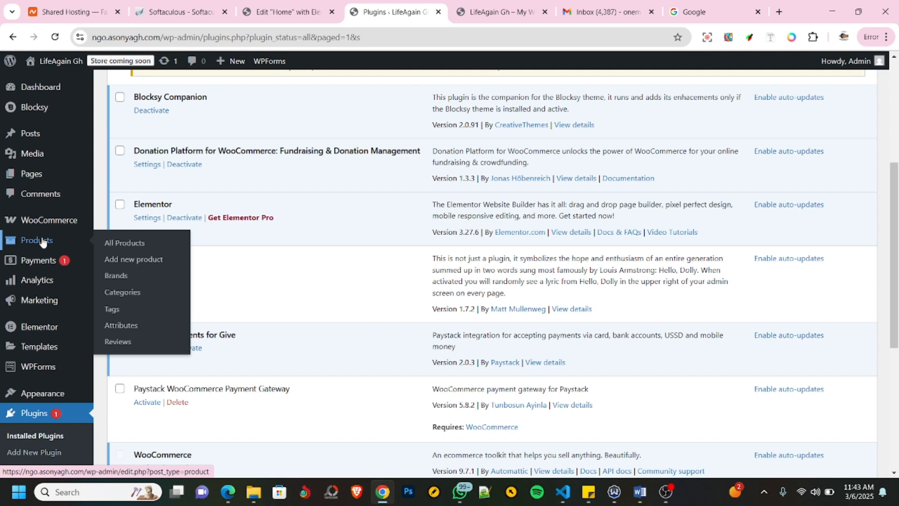
left_click(42, 241)
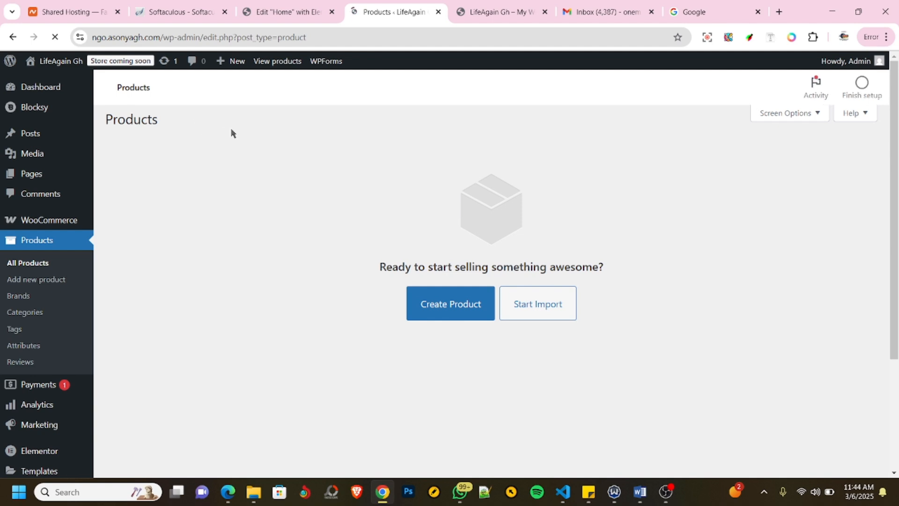
left_click(453, 309)
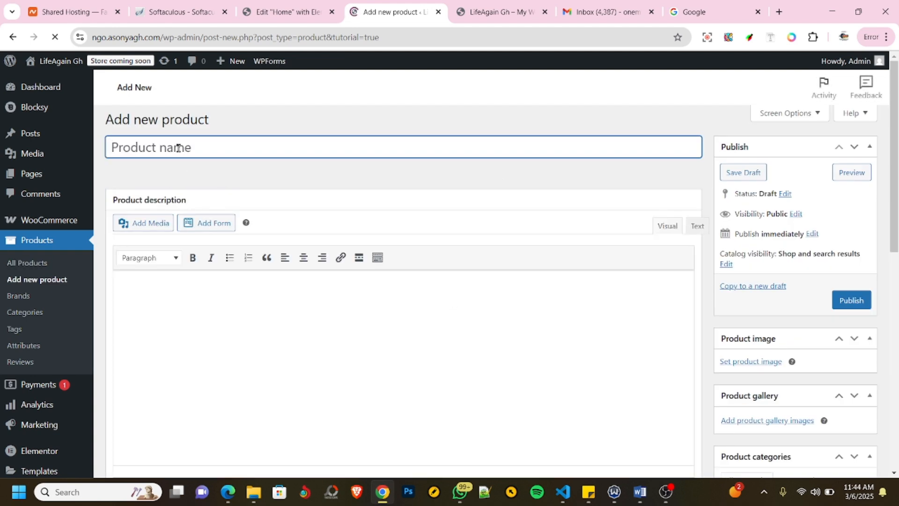
type("sEN")
key("BackSpace")
key("BackSpace")
key("BackSpace")
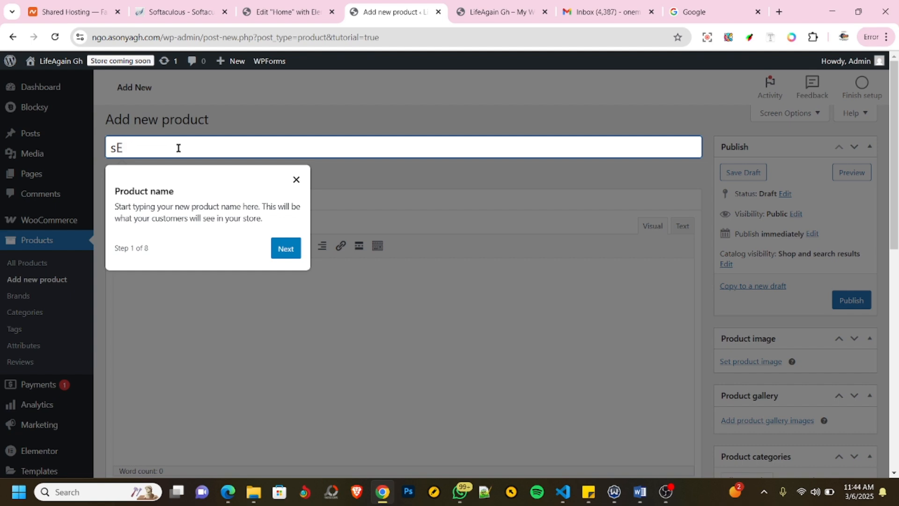
type("Send a Girl Chil")
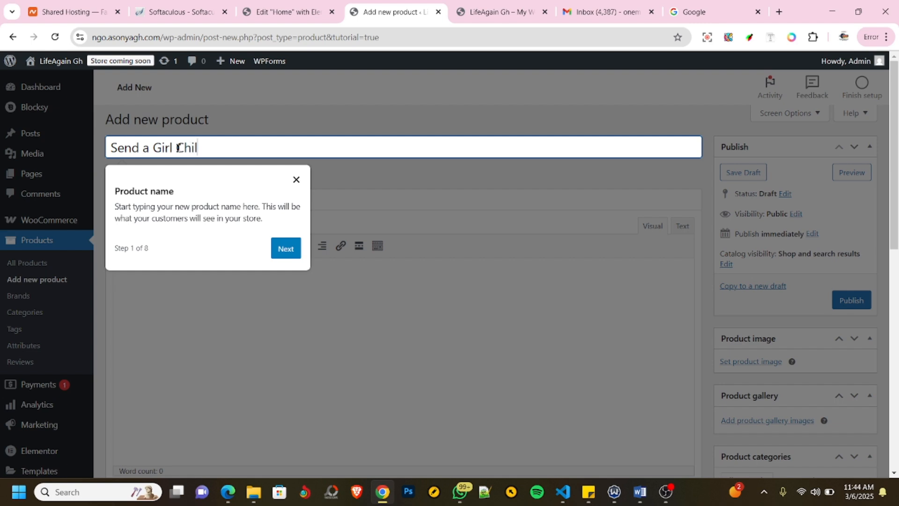
type("d to School")
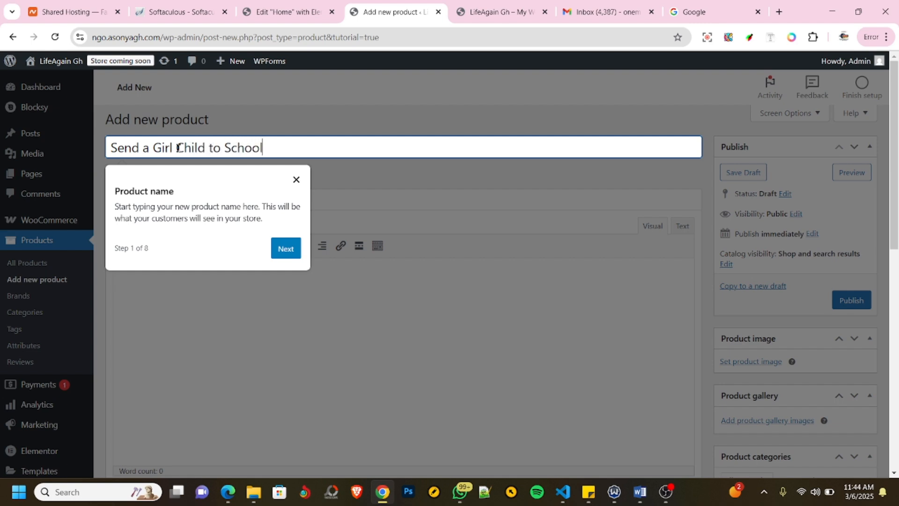
left_click(296, 179)
Copy the placeholder paragraph under the website's "Hope For The Girl Child" heading into the new product's description.
left_click(181, 315)
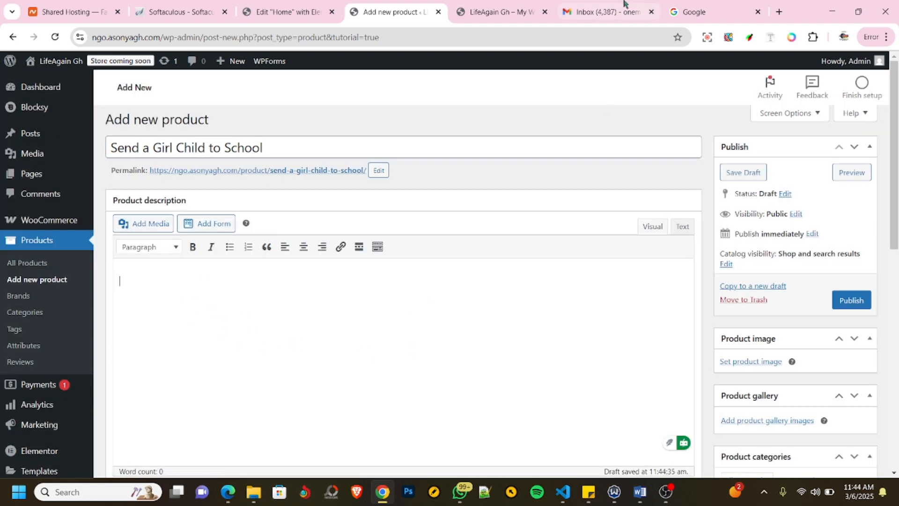
left_click(487, 12)
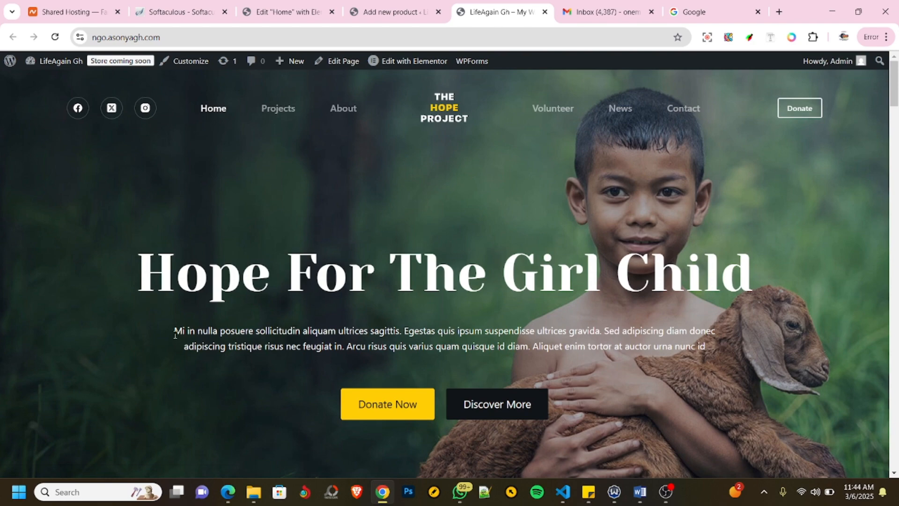
left_click_drag(175, 334, 709, 351)
key("ctrl+c")
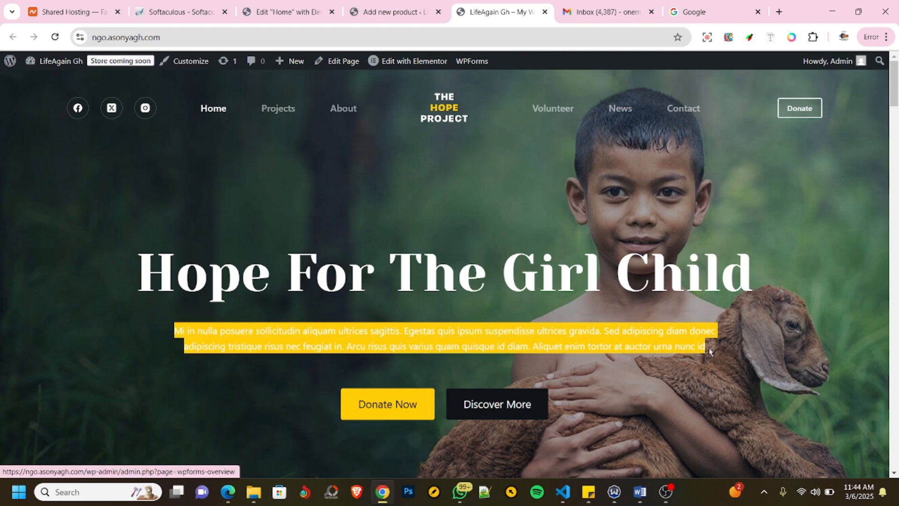
left_click(276, 14)
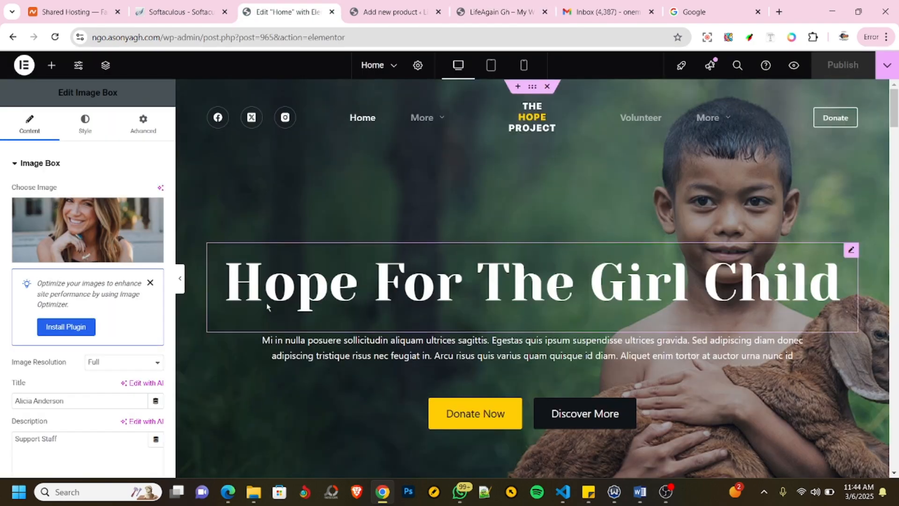
left_click(393, 12)
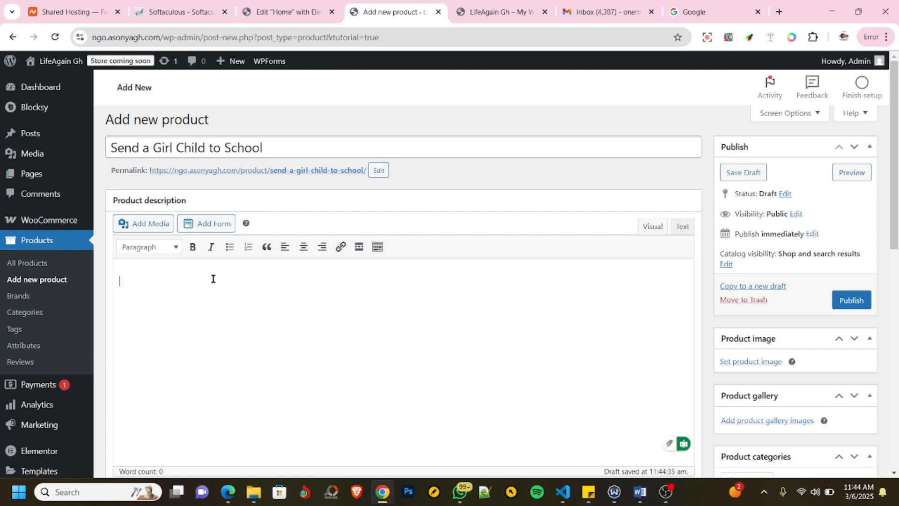
key("ctrl+v")
Keep the product type as Simple product and mark it as Virtual and as a Donation Product.
scroll(279, 290, "down", 5)
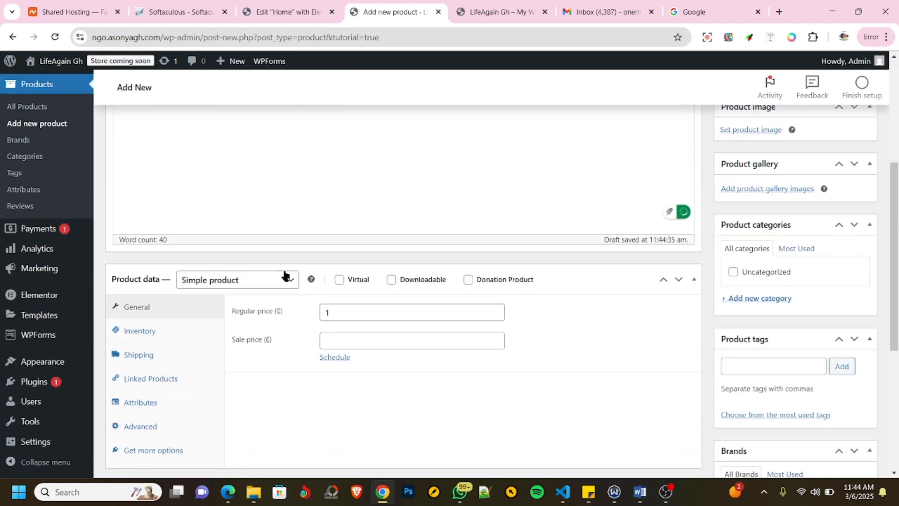
scroll(284, 273, "down", 1)
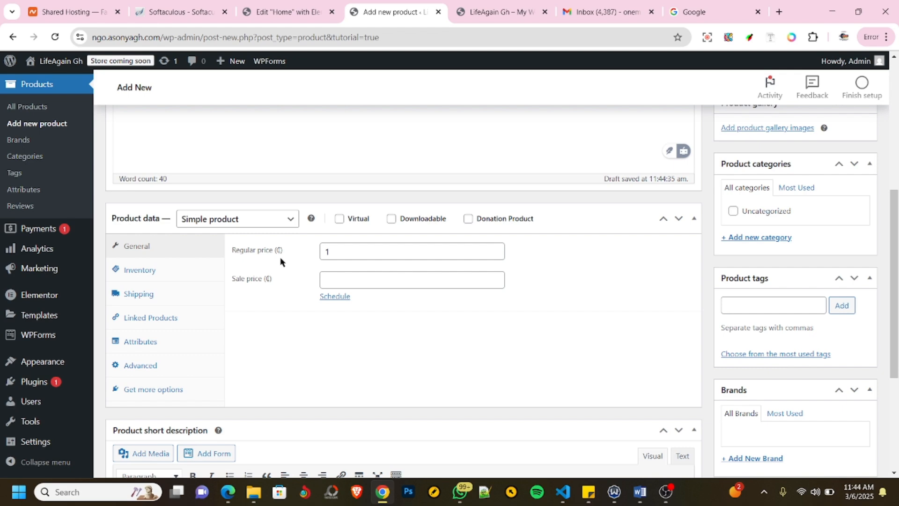
left_click(214, 222)
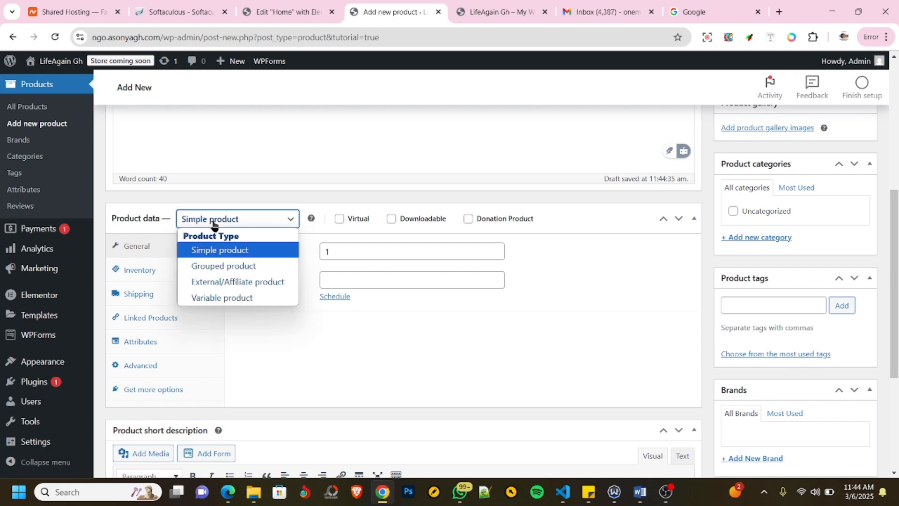
left_click(213, 224)
left_click(339, 219)
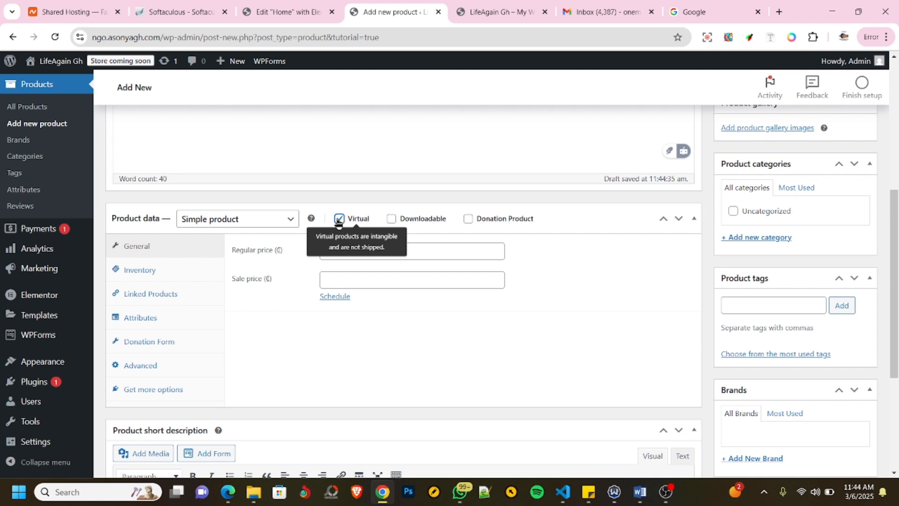
left_click(468, 219)
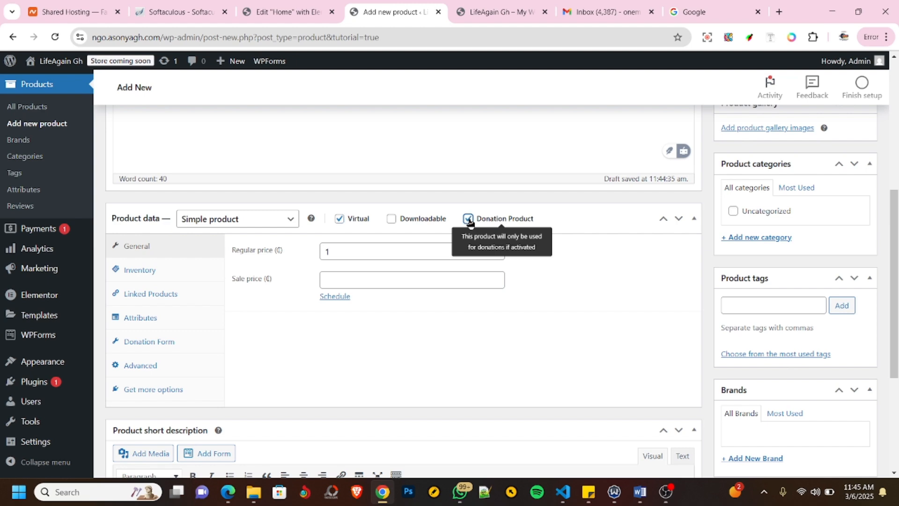
Open the donation range settings from the product's donation form data and set the minimum donation amount to 5.
left_click(166, 344)
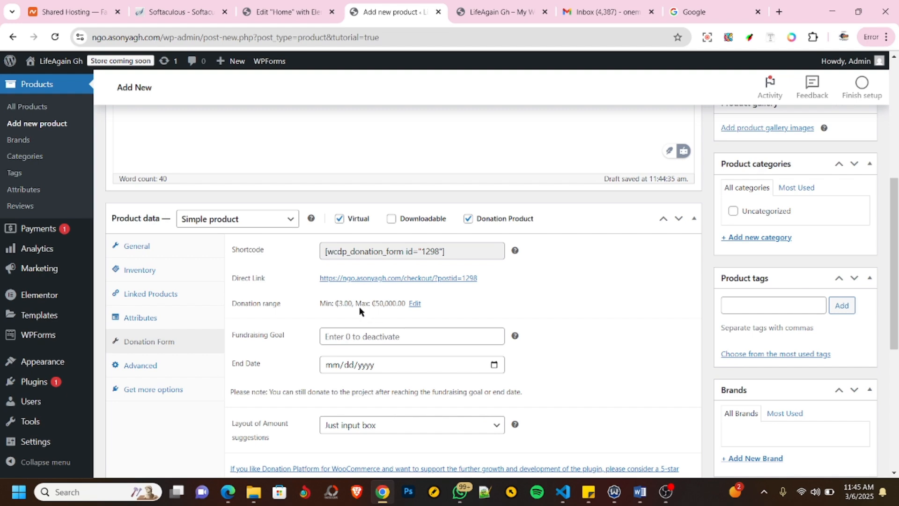
left_click(414, 304)
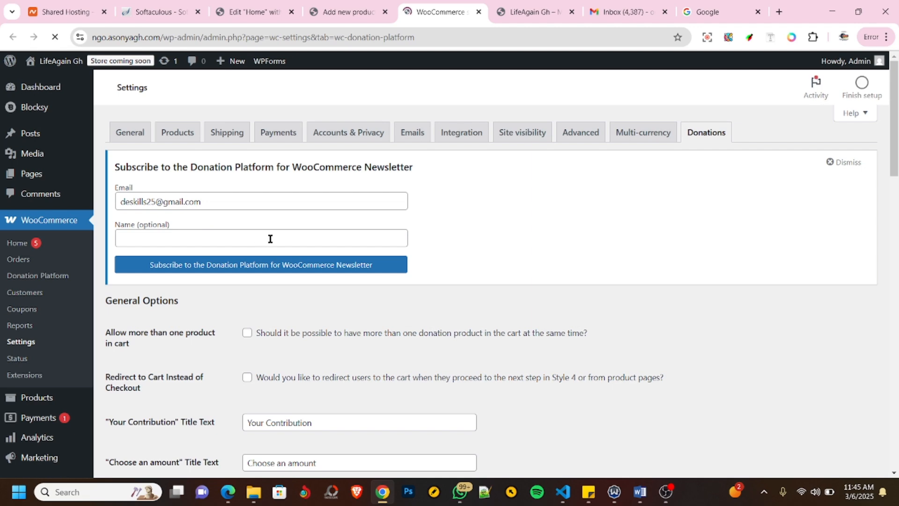
scroll(284, 214, "down", 1)
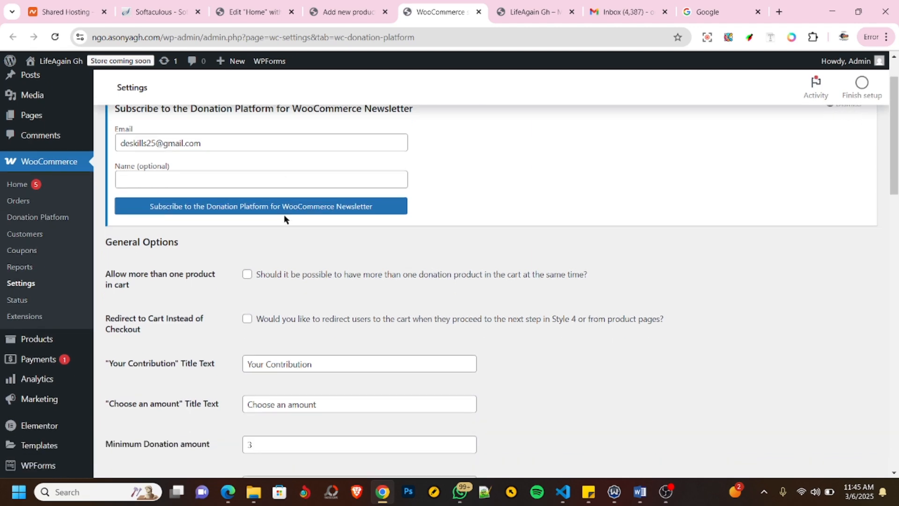
scroll(271, 206, "up", 1)
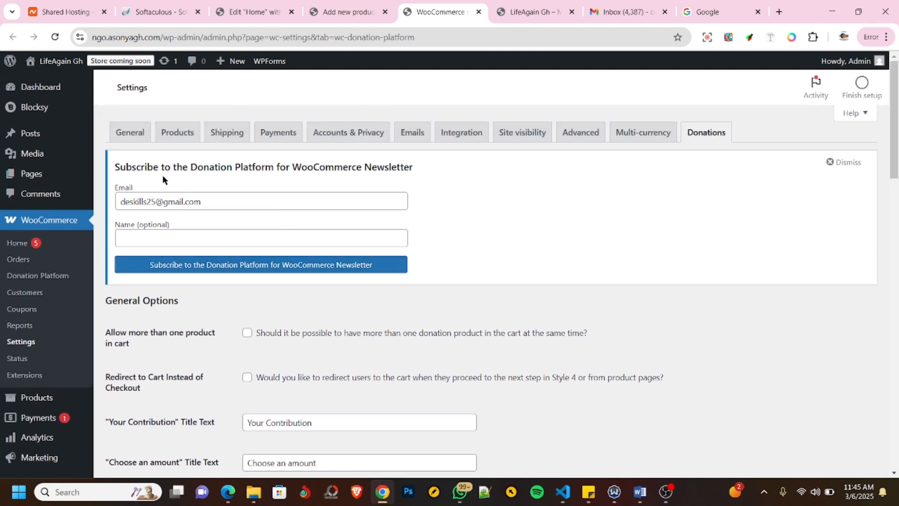
scroll(141, 225, "down", 2)
scroll(187, 237, "down", 3)
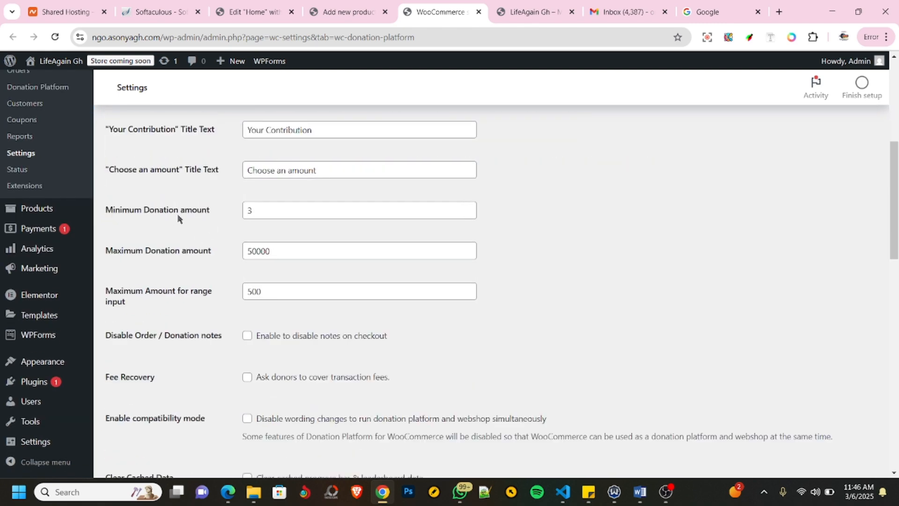
left_click_drag(257, 209, 247, 212)
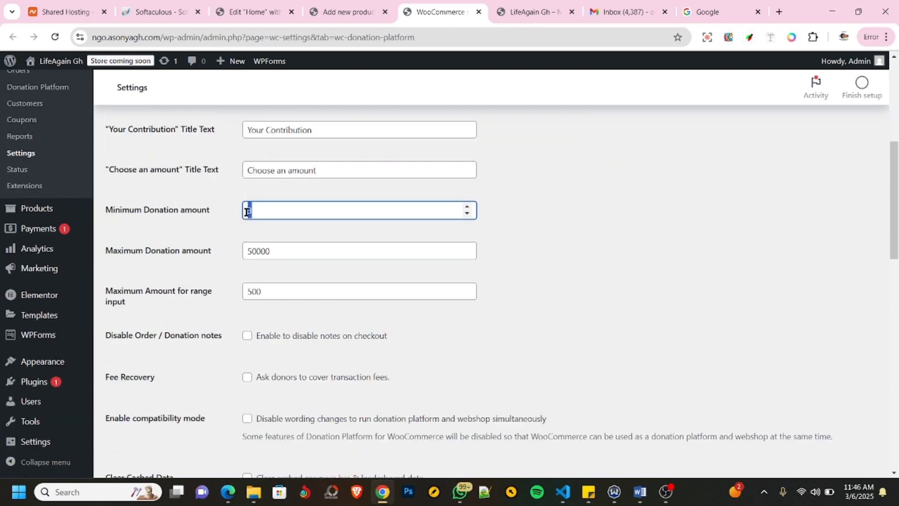
type("5")
Allow more than one donation product in the cart at the same time.
scroll(256, 251, "up", 6)
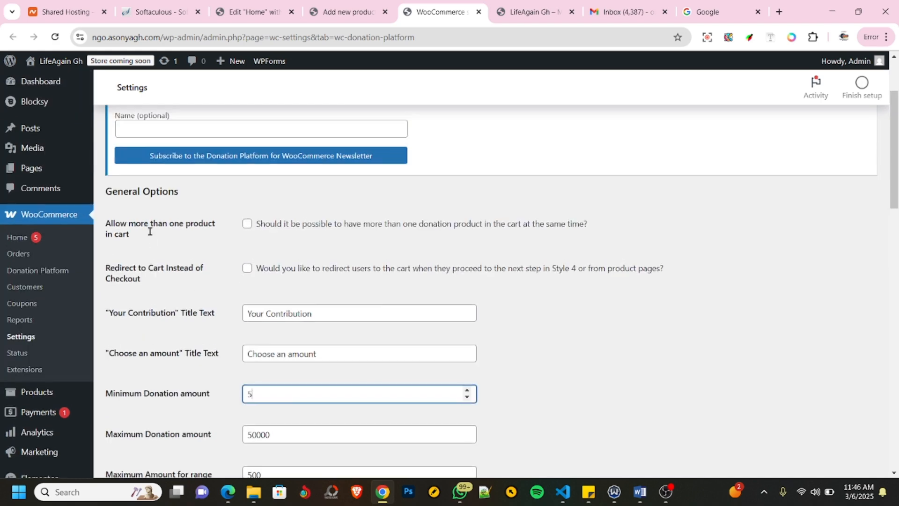
scroll(252, 220, "down", 3)
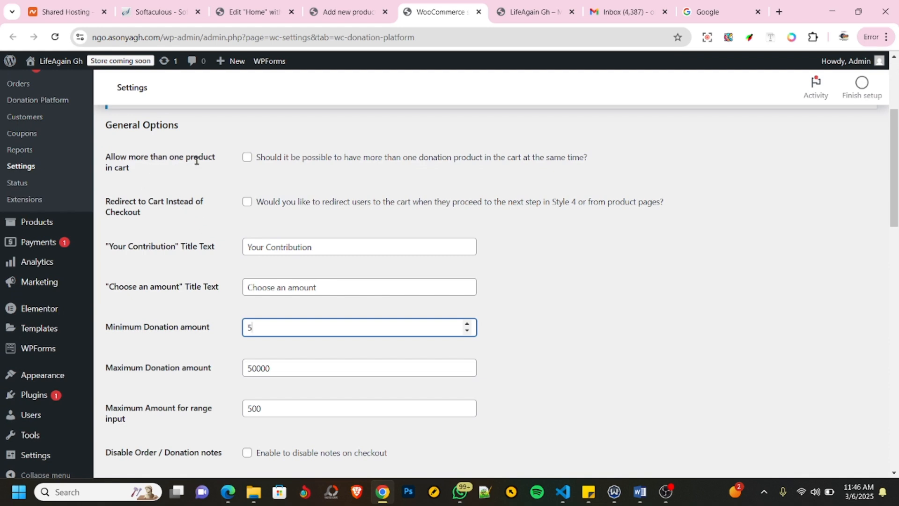
left_click(247, 158)
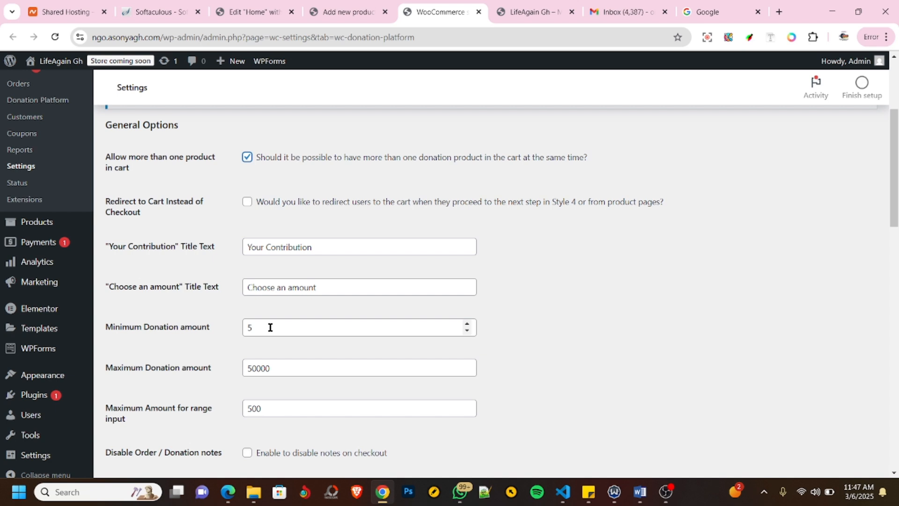
Re-enter 5 as the minimum donation amount.
left_click_drag(257, 328, 233, 330)
left_click(248, 329)
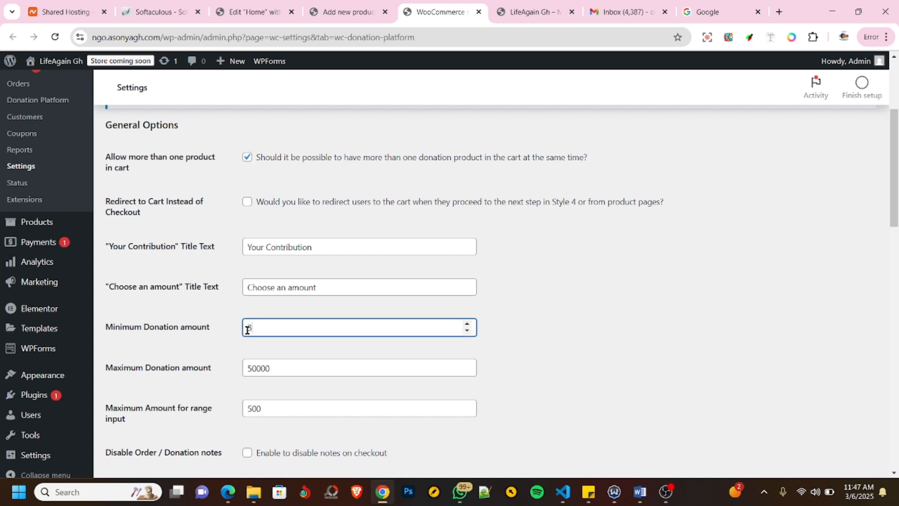
key("BackSpace")
type("5")
Enable Fee Recovery so that donors are asked to cover the transaction fees.
scroll(225, 377, "down", 1)
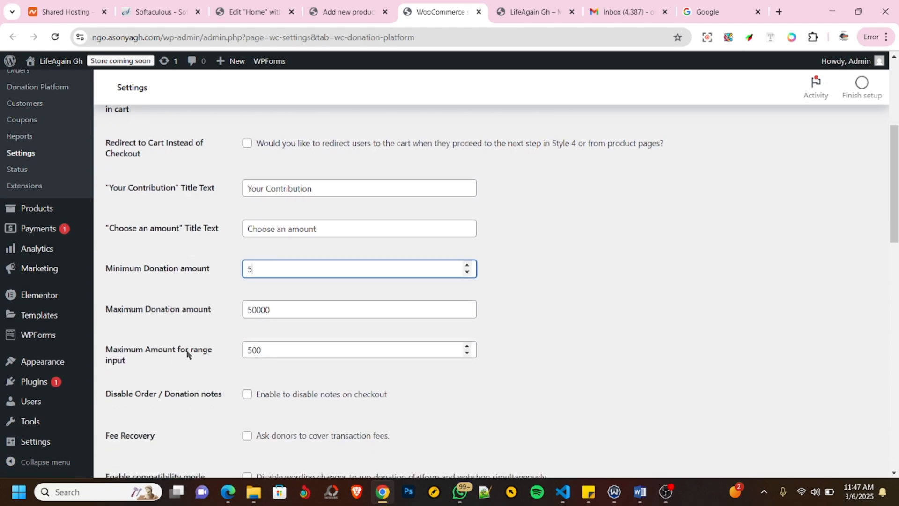
scroll(150, 377, "down", 2)
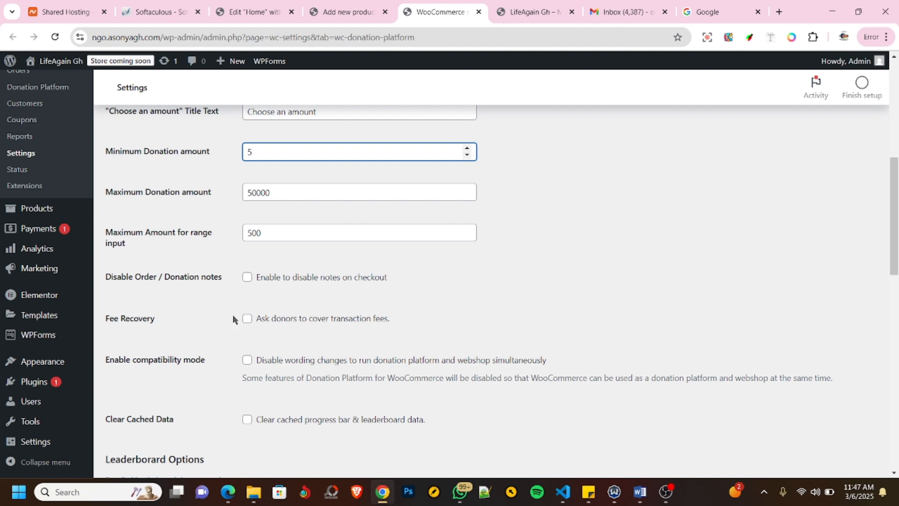
left_click(246, 319)
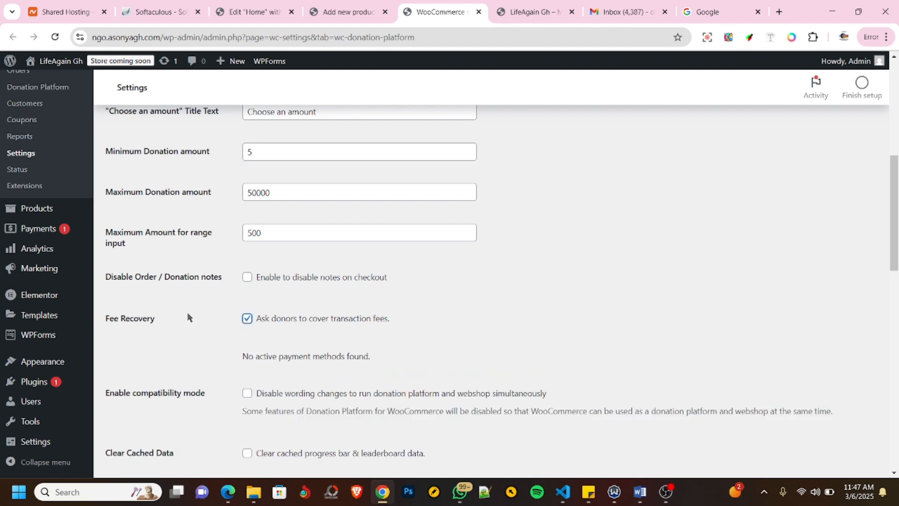
scroll(189, 317, "down", 1)
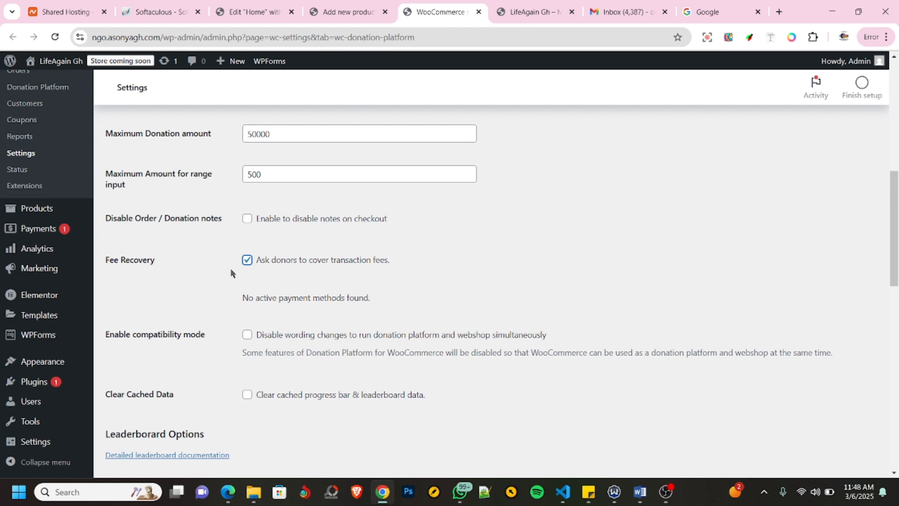
Turn off Fee Recovery so donors are not asked to cover transaction fees, and save the donation settings.
left_click(247, 260)
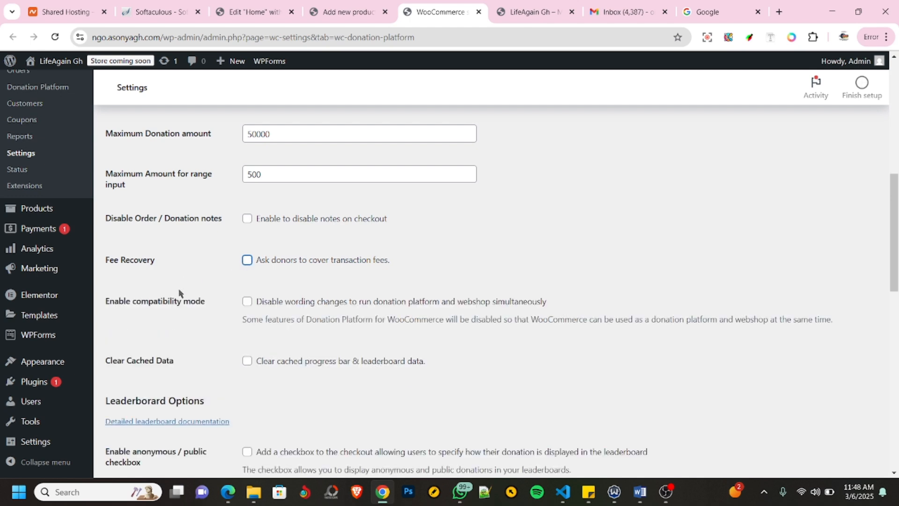
scroll(218, 304, "down", 1)
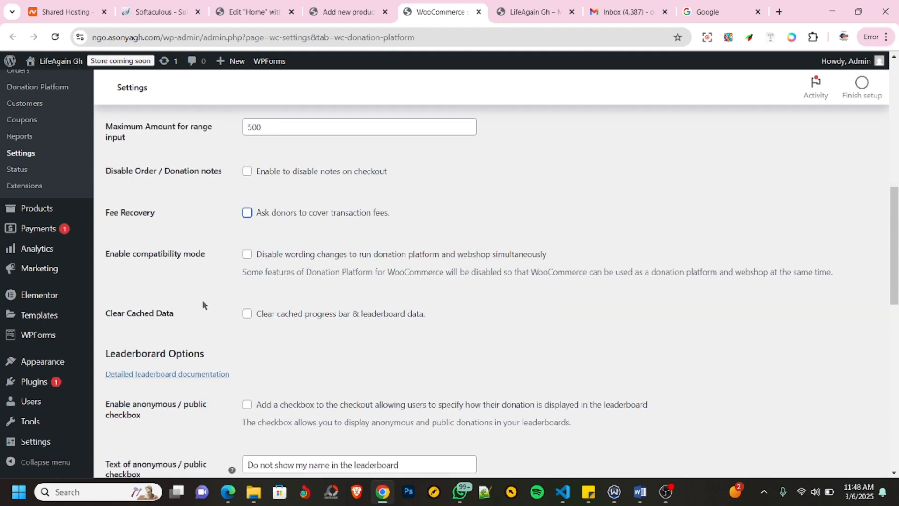
scroll(196, 311, "down", 2)
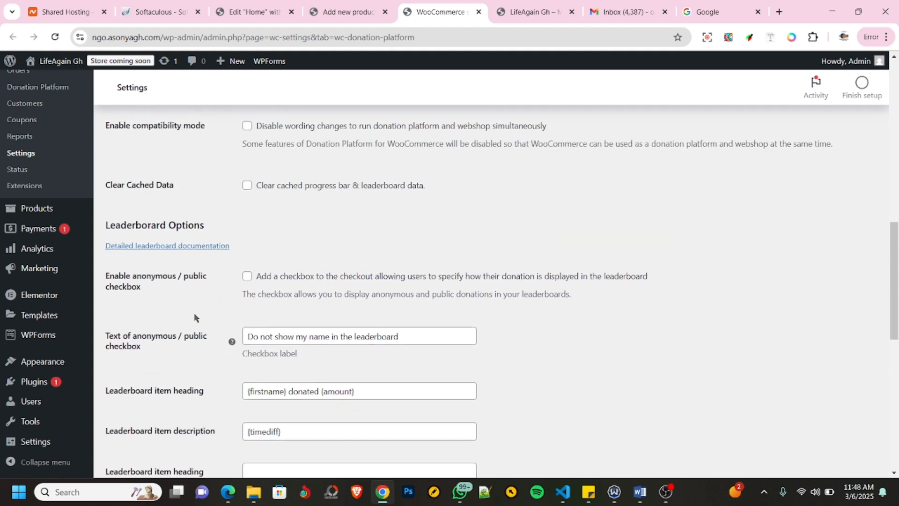
scroll(189, 306, "down", 1)
scroll(186, 302, "down", 7)
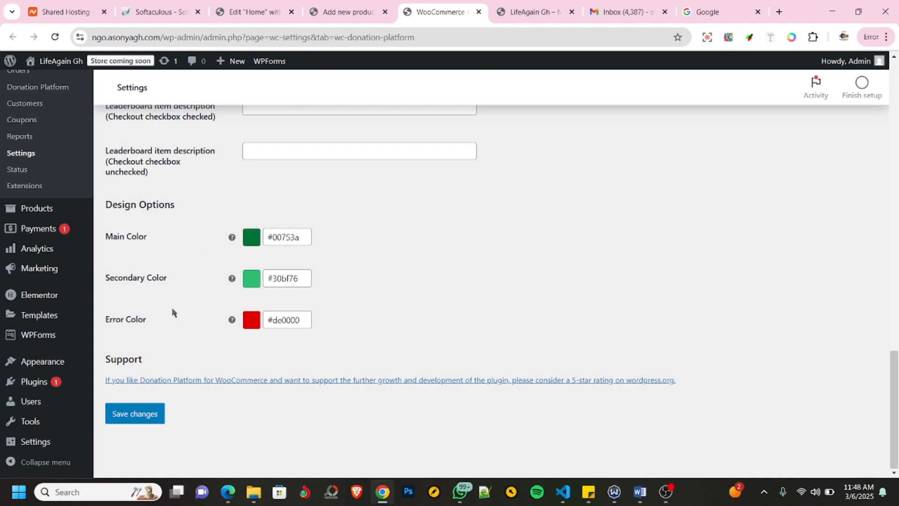
left_click(132, 416)
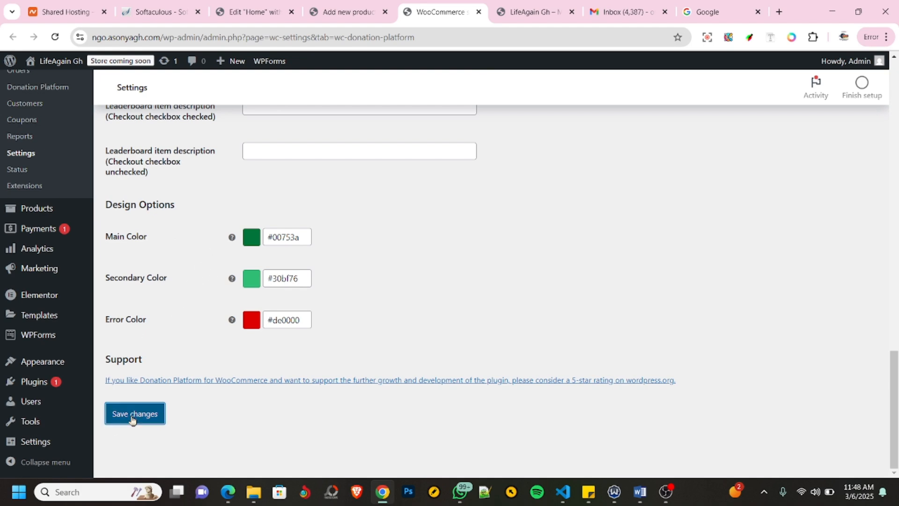
scroll(213, 361, "up", 15)
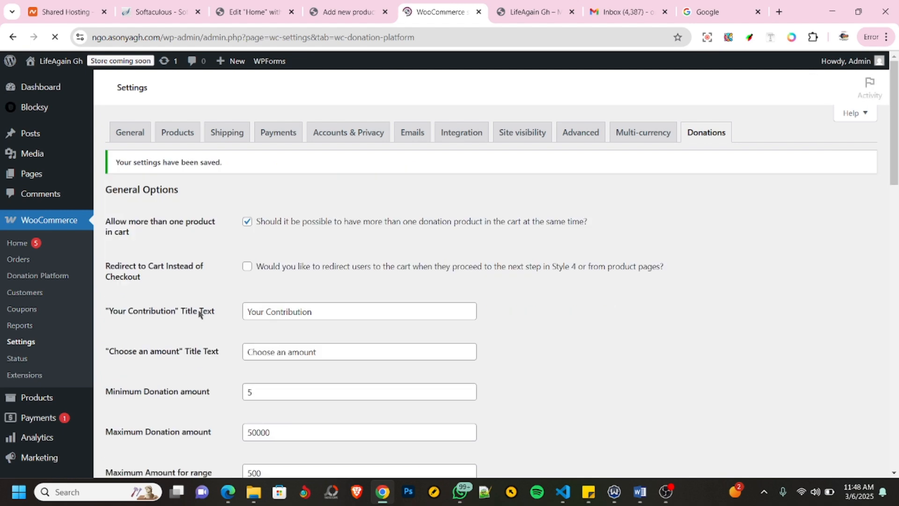
In the new donation product's donation form data, set the fundraising goal to 5000 and the end date to 06/30/2025.
left_click(347, 10)
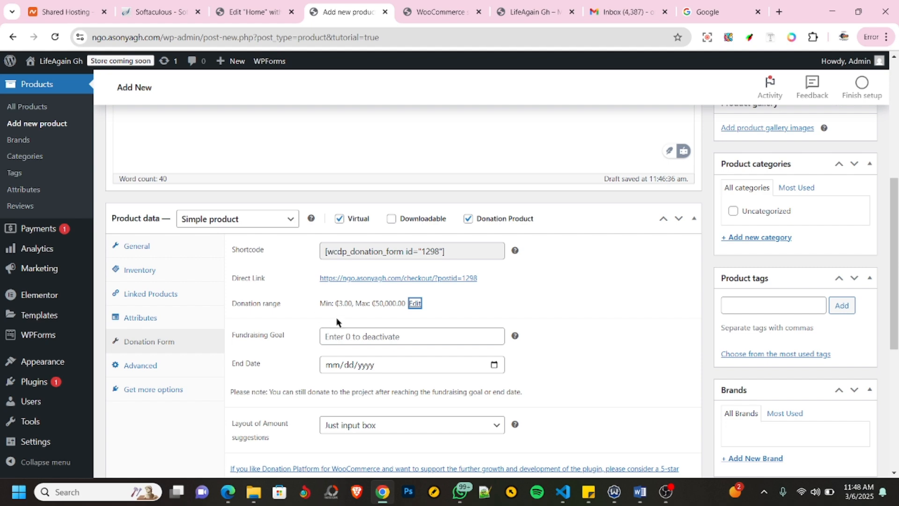
scroll(285, 313, "down", 1)
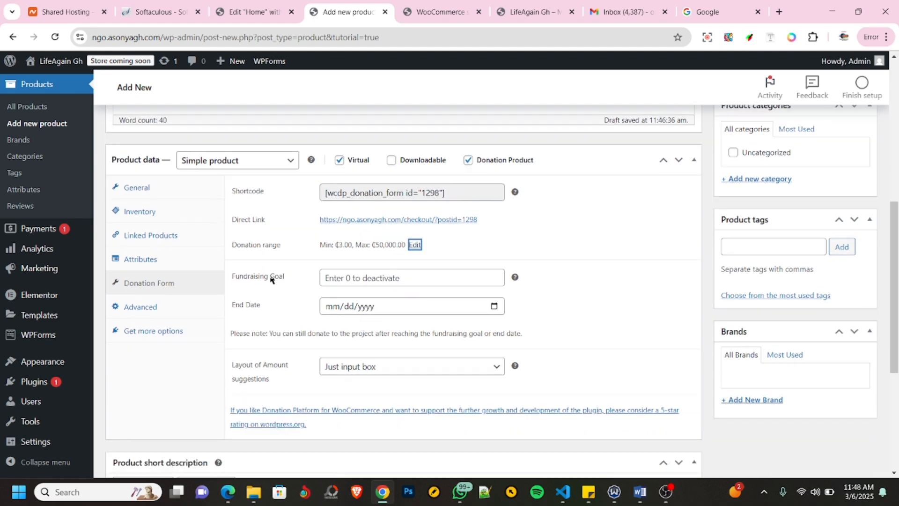
left_click(418, 277)
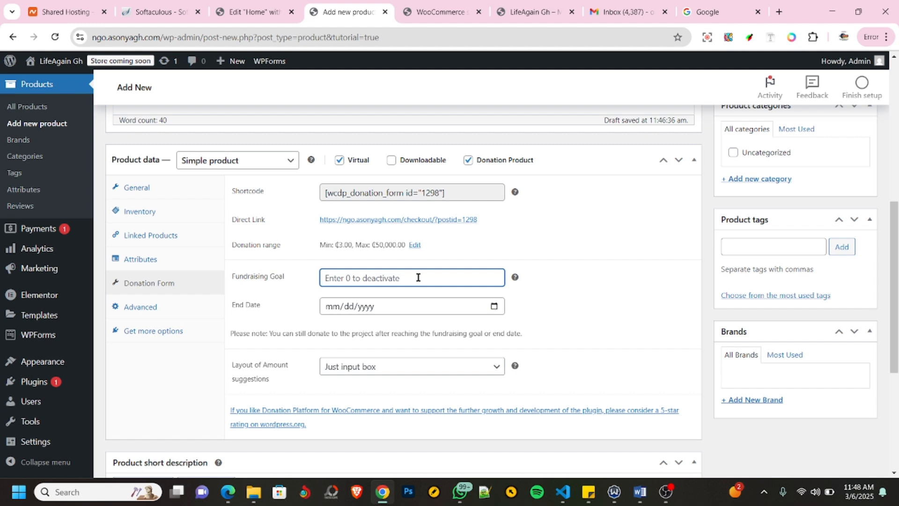
type("5000")
left_click(494, 307)
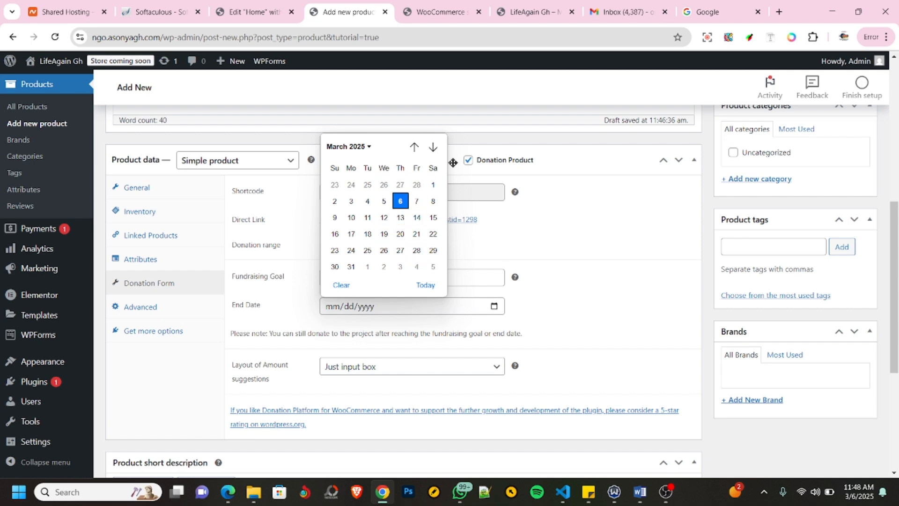
left_click(368, 148)
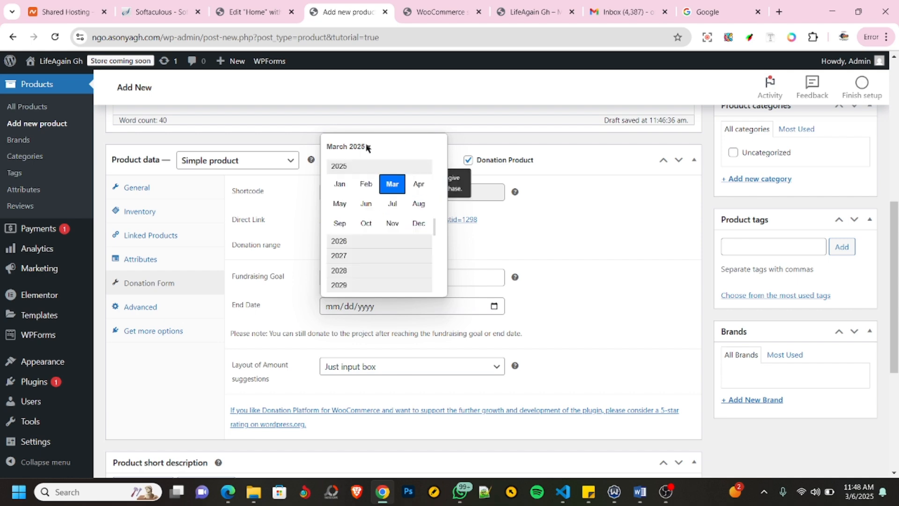
left_click(366, 204)
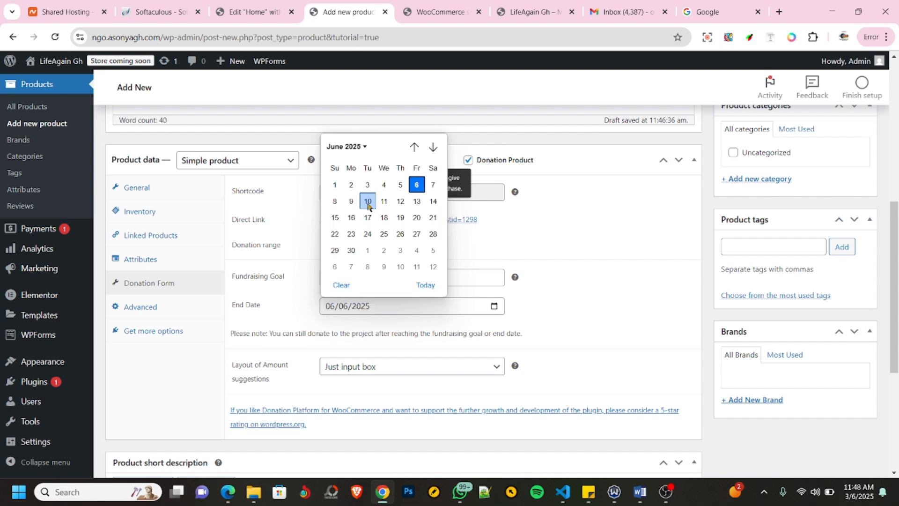
left_click(351, 250)
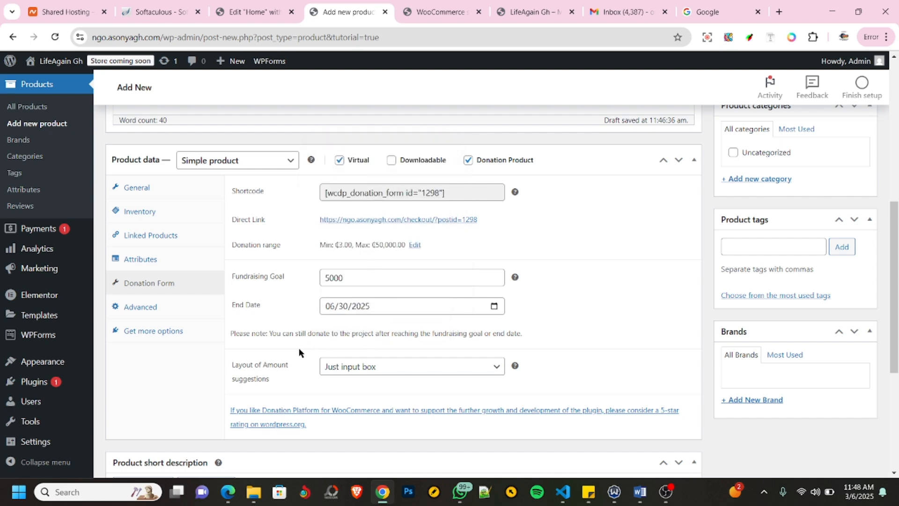
Review the layout choices for the product's amount suggestions, keep Just input box, and look over the product short description area.
scroll(294, 337, "down", 1)
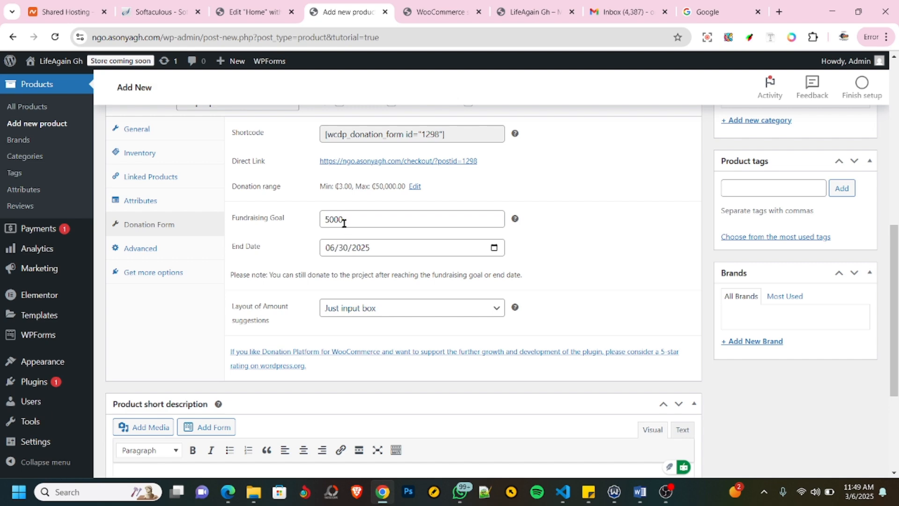
left_click(387, 311)
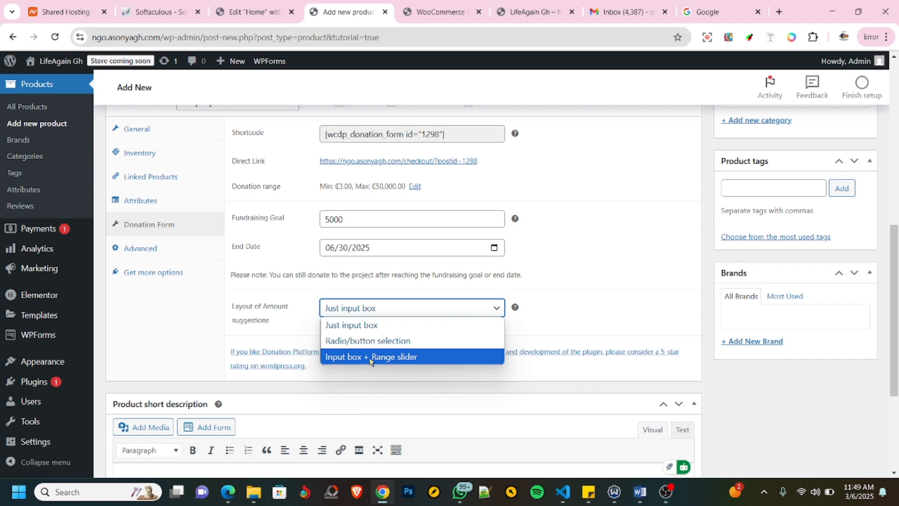
left_click(298, 321)
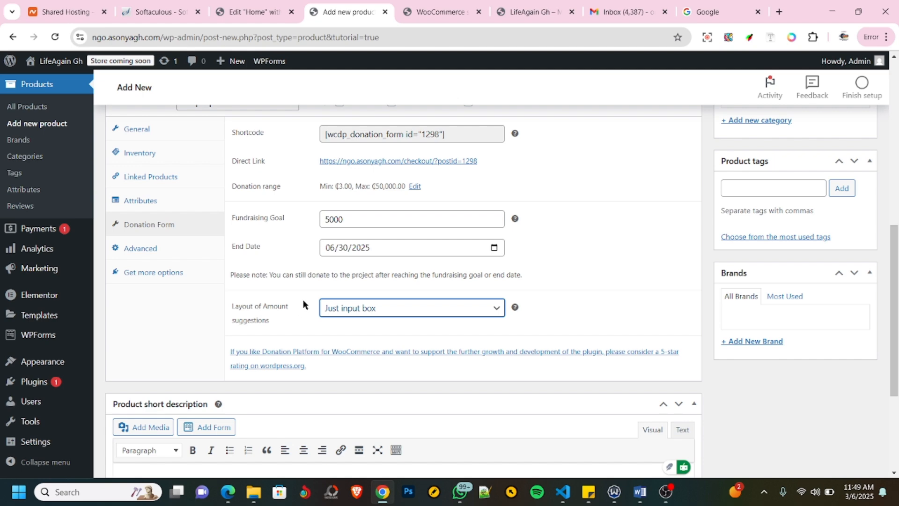
scroll(305, 302, "down", 2)
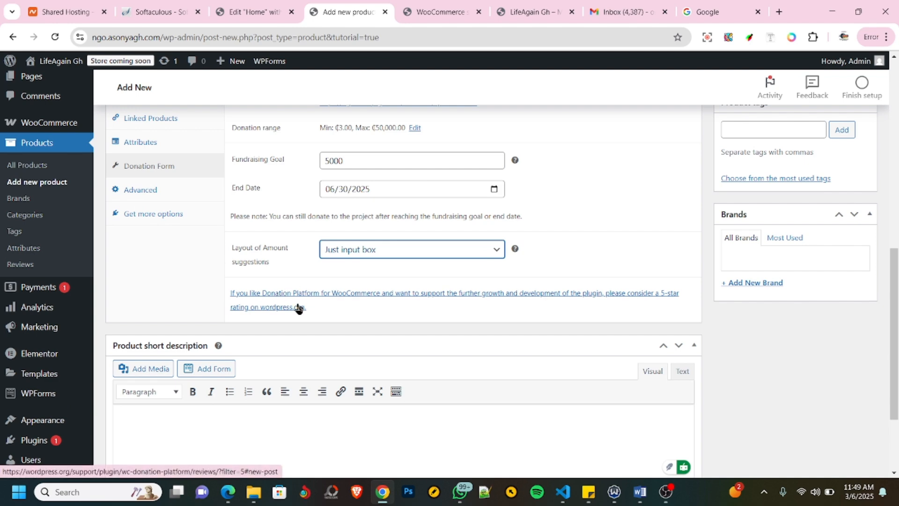
scroll(354, 309, "down", 3)
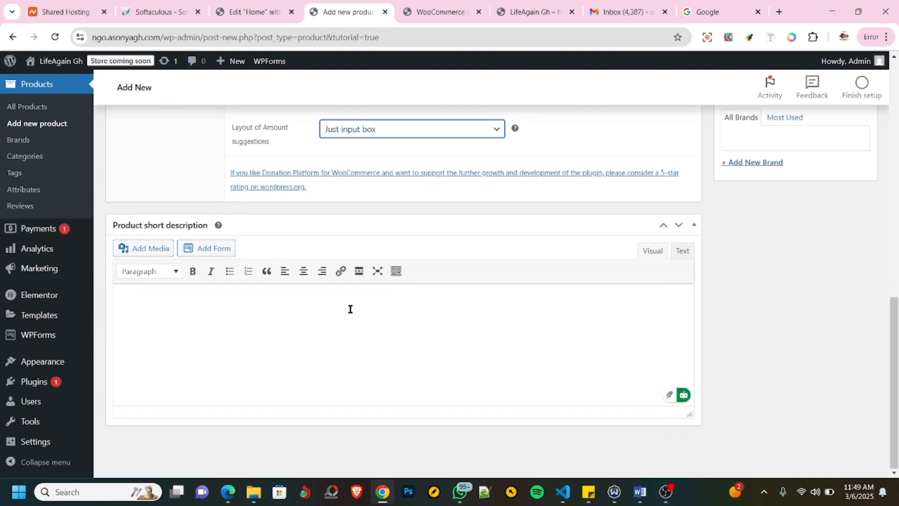
Fill in the product short description with the placeholder paragraph beginning "Mi in nulla posuere sollicitudin aliquam".
left_click(189, 319)
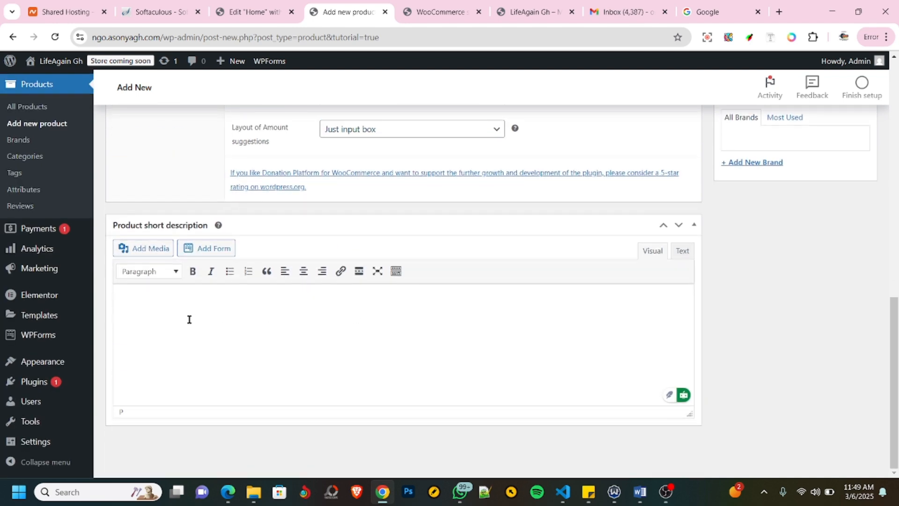
type("Mi in nulla posuere sollicitudin aliquam ultrices sagittis. Egestas quis ipsum suspendisse ultrices gravida. Sed adipiscing diam donec adipiscing tristique risus nec feugiat in. Arcu risus quis varius quam quisque id diam. Aliquet enim tortor at auctor urna nunc id")
Set the product image to the media library photo of the child sitting by a wire fence in the woods.
scroll(577, 339, "up", 10)
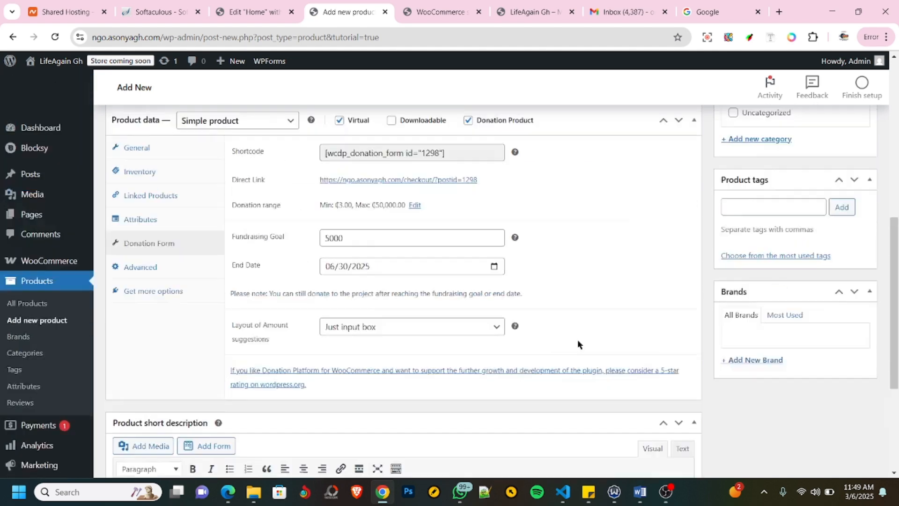
scroll(655, 330, "up", 1)
scroll(662, 329, "down", 3)
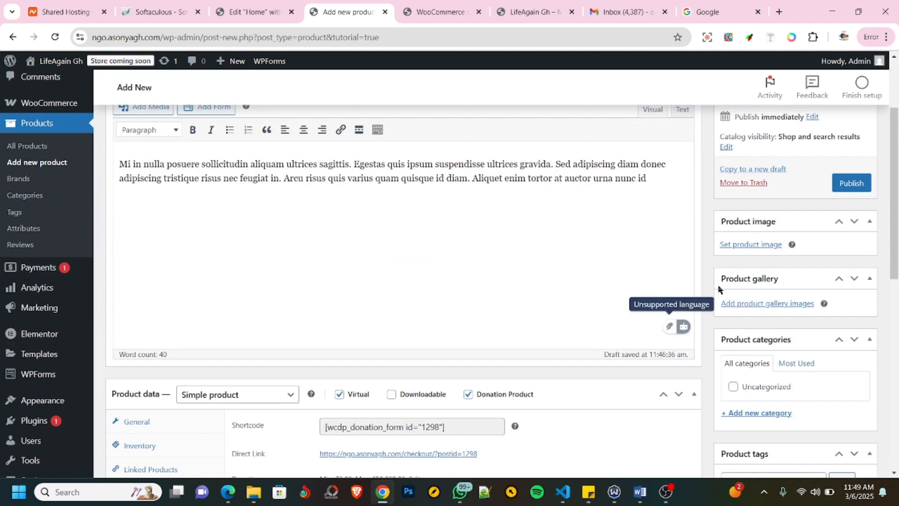
left_click(748, 244)
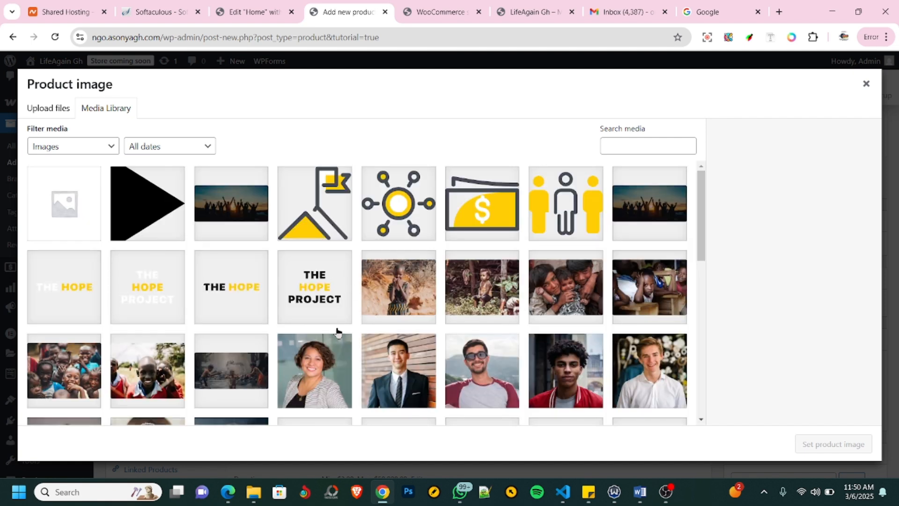
left_click(423, 301)
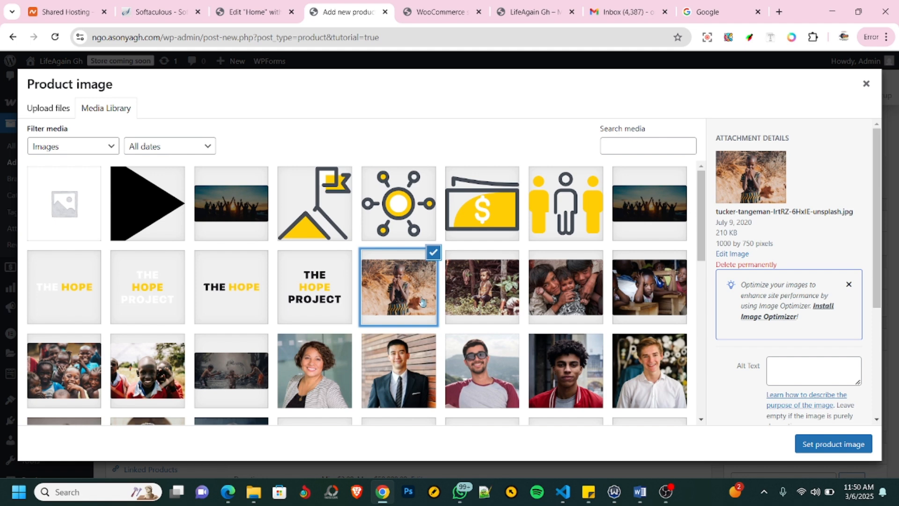
left_click(488, 292)
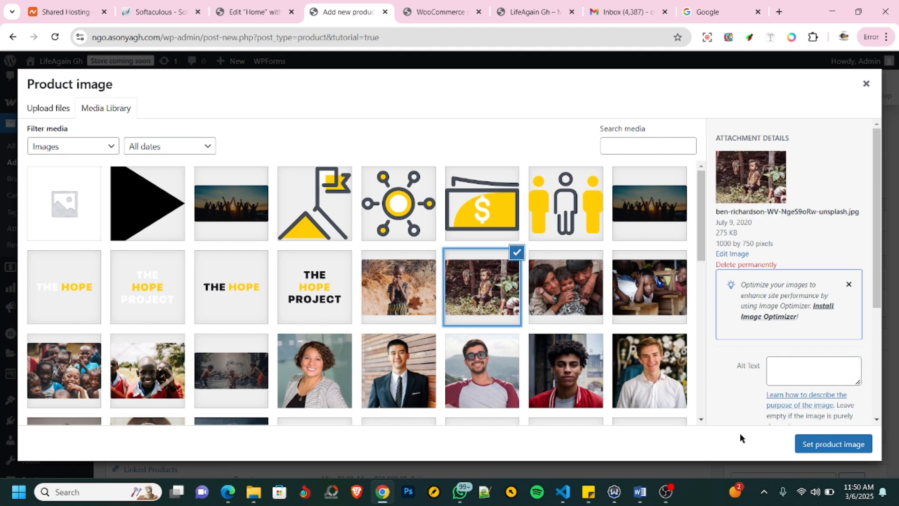
left_click(823, 446)
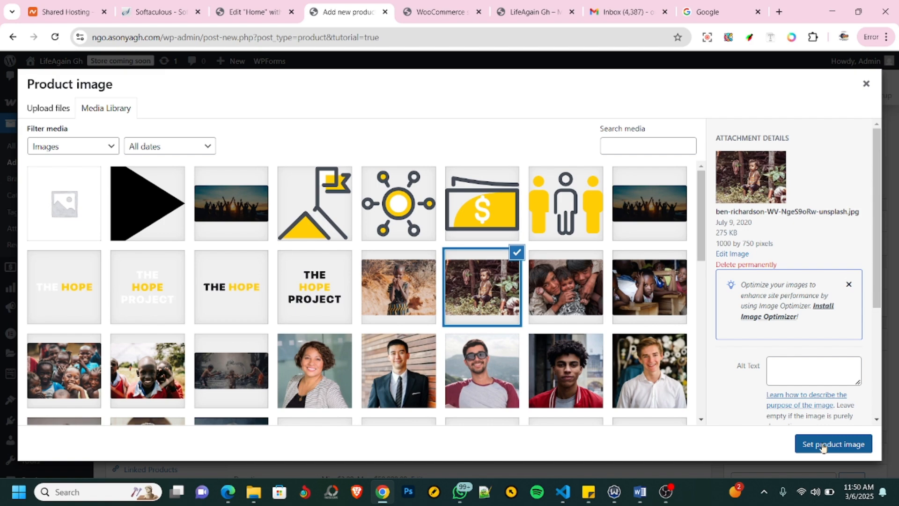
Add three media library photos to the product gallery: the laughing child in red, the group of children, and the child at a wooden desk.
scroll(693, 325, "down", 2)
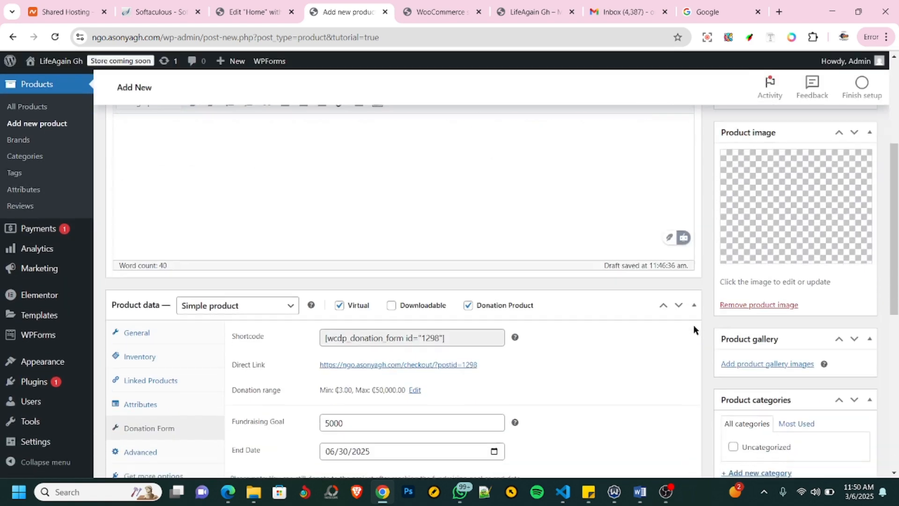
scroll(693, 324, "down", 2)
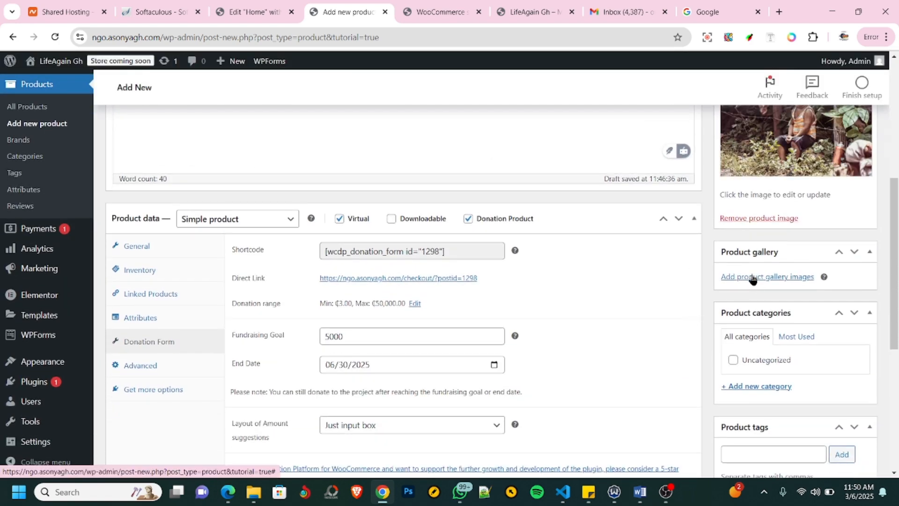
left_click(750, 277)
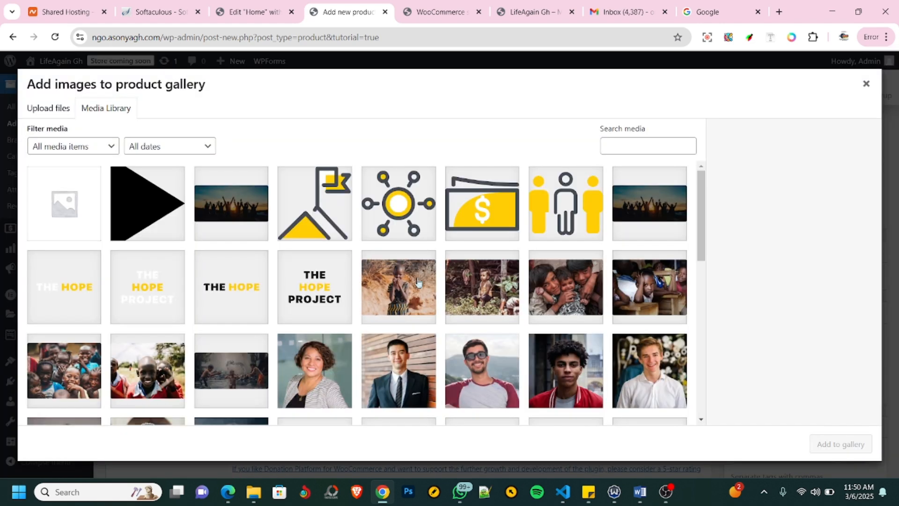
left_click(64, 370)
left_click(152, 378)
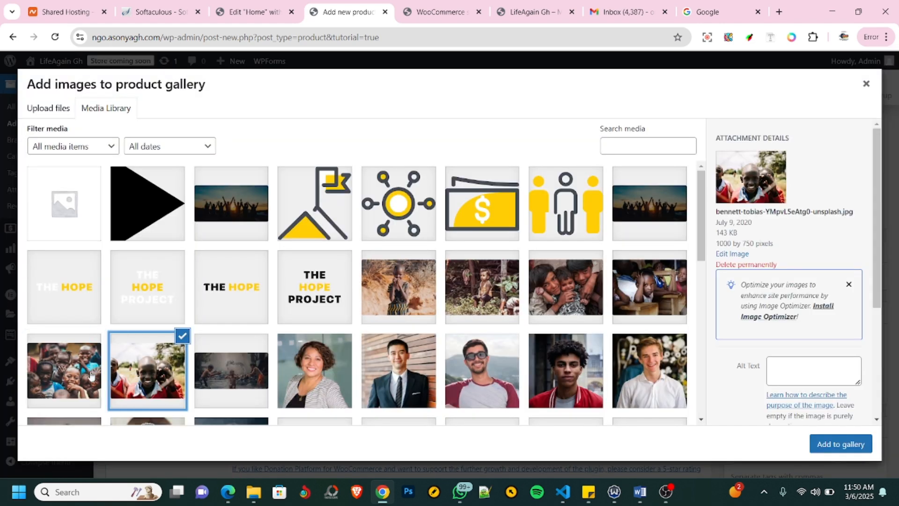
left_click(74, 373)
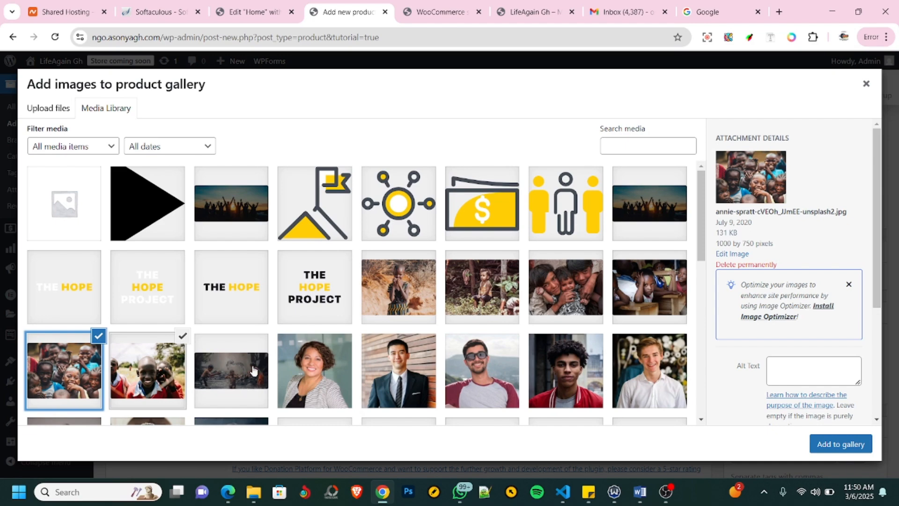
left_click(651, 293)
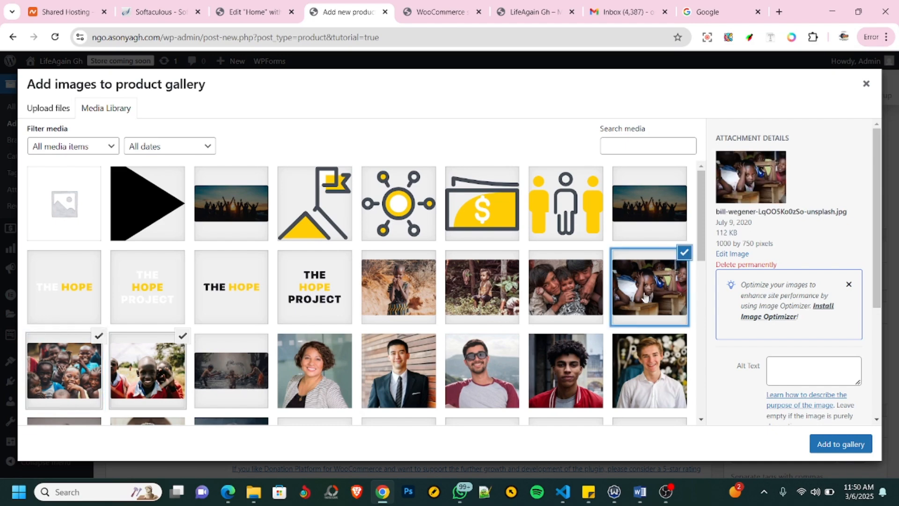
left_click(841, 444)
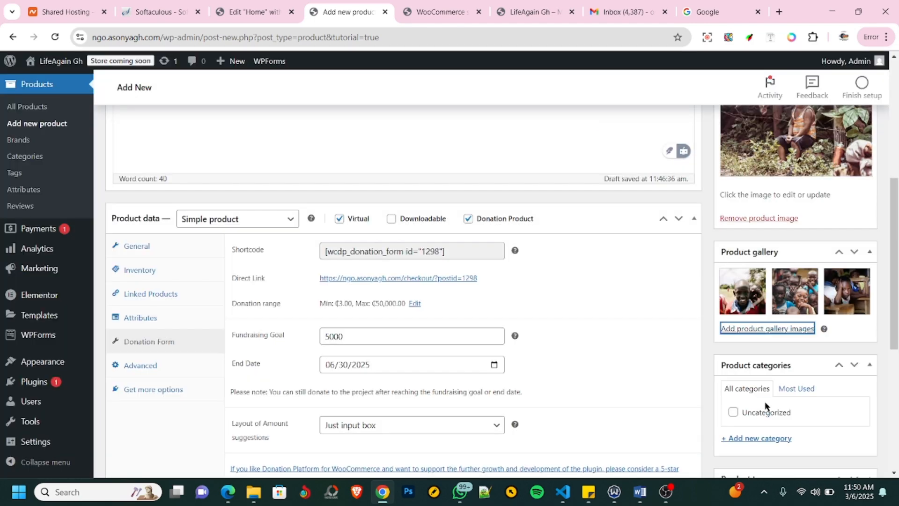
Add new product categories by entering "Girl Child Project, Back To School".
scroll(707, 412, "down", 2)
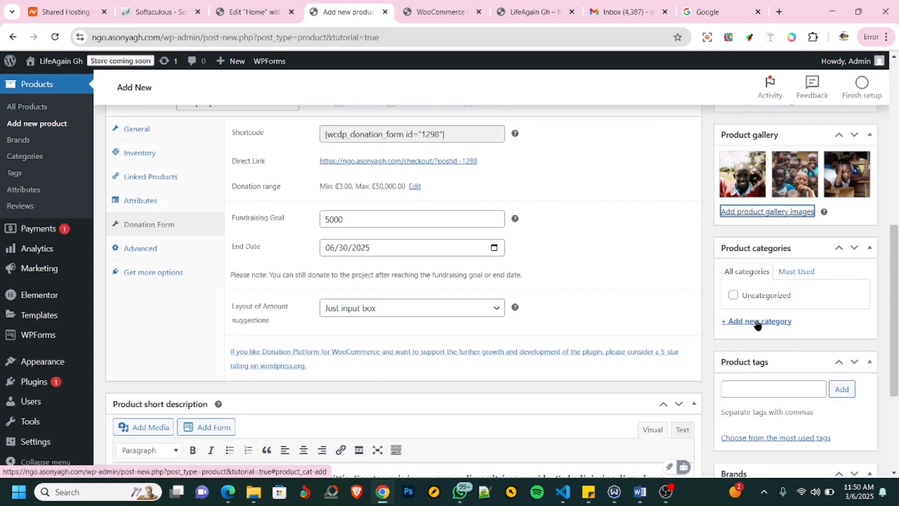
left_click(757, 322)
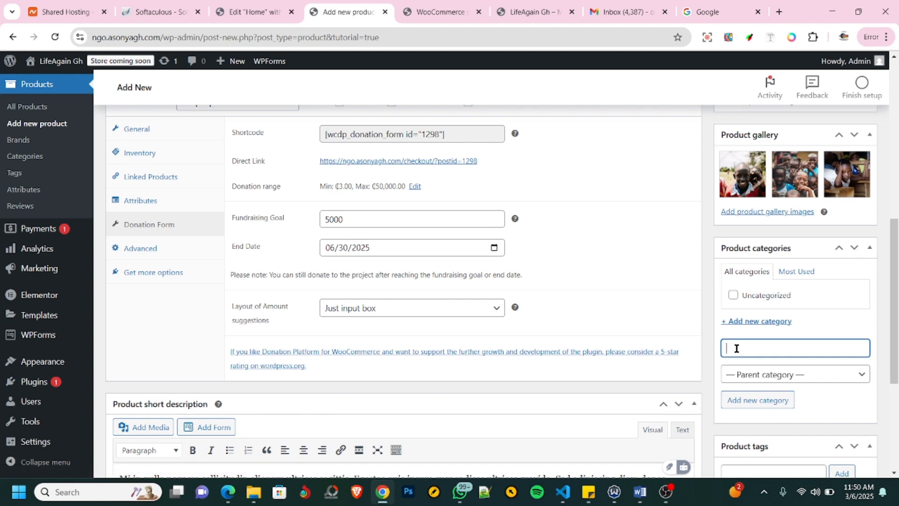
type("Girl Child Project, Back To School")
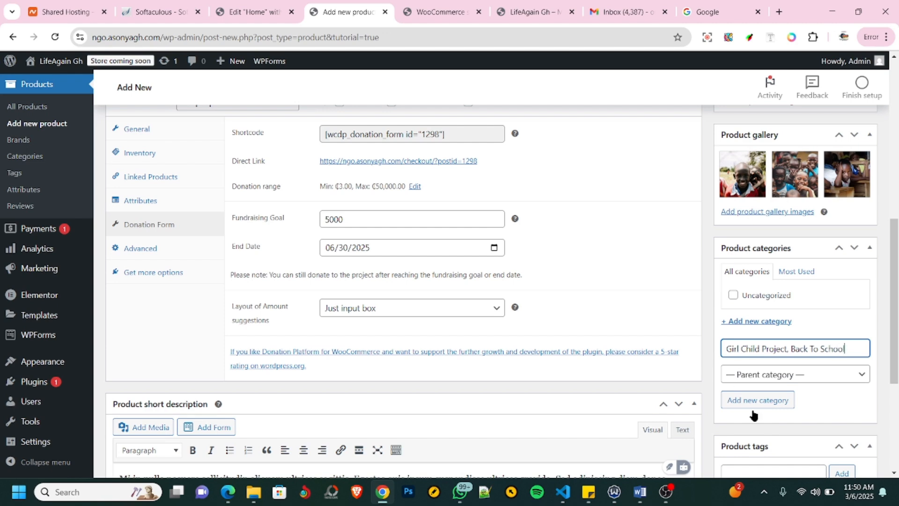
left_click(778, 398)
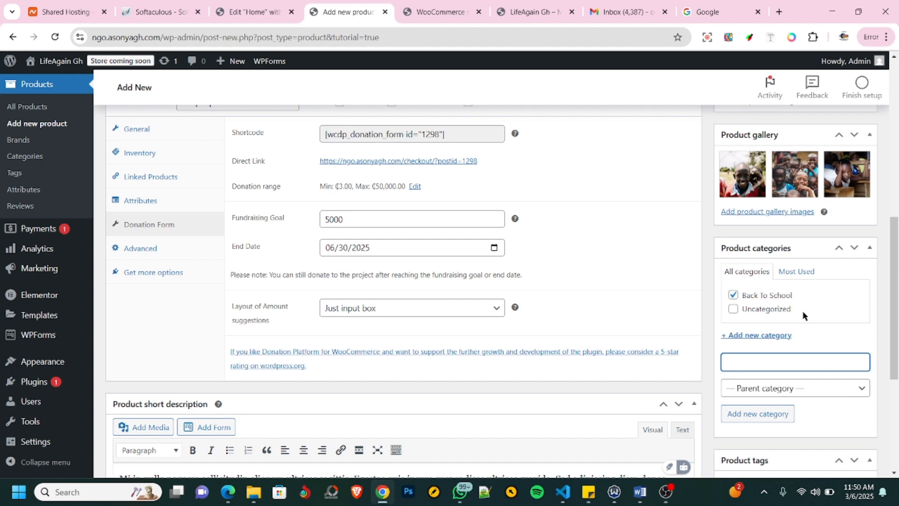
Add the product tag "Girl Child Project".
scroll(804, 313, "up", 2)
scroll(804, 315, "down", 2)
scroll(808, 303, "down", 1)
scroll(808, 300, "down", 3)
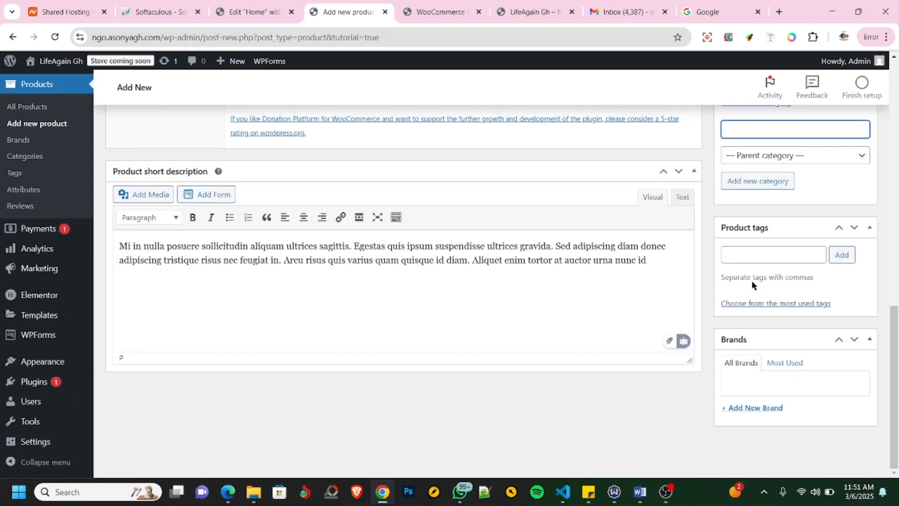
left_click(744, 255)
type("Girl")
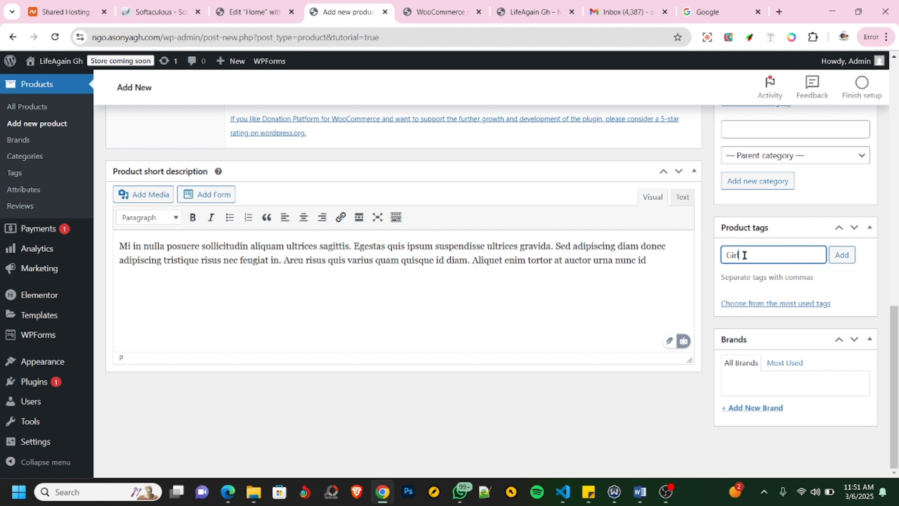
type(" Child Project")
key("Return")
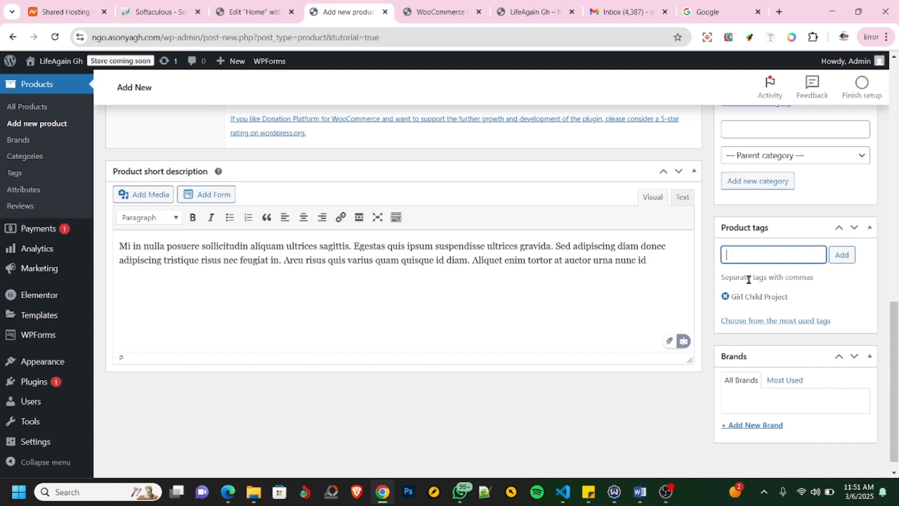
Publish the "Send a Girl Child to School" donation product.
scroll(773, 280, "down", 1)
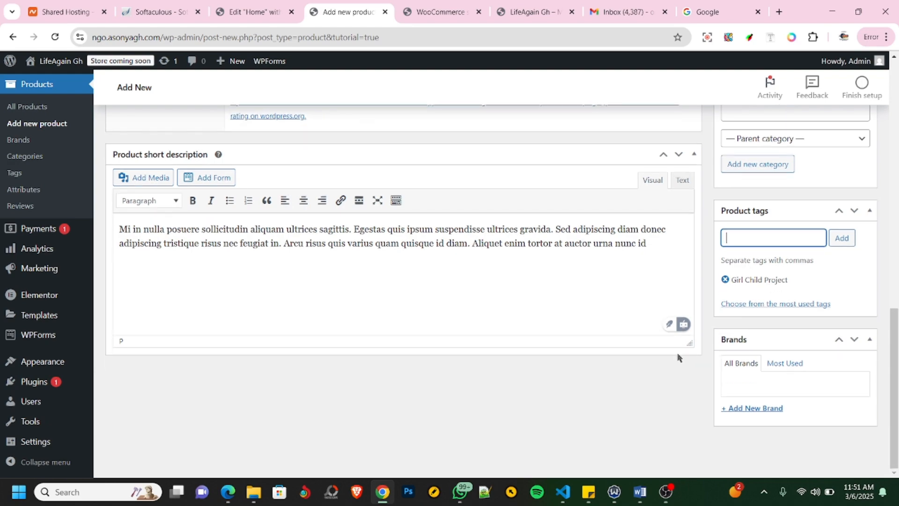
scroll(686, 345, "up", 10)
scroll(708, 336, "up", 2)
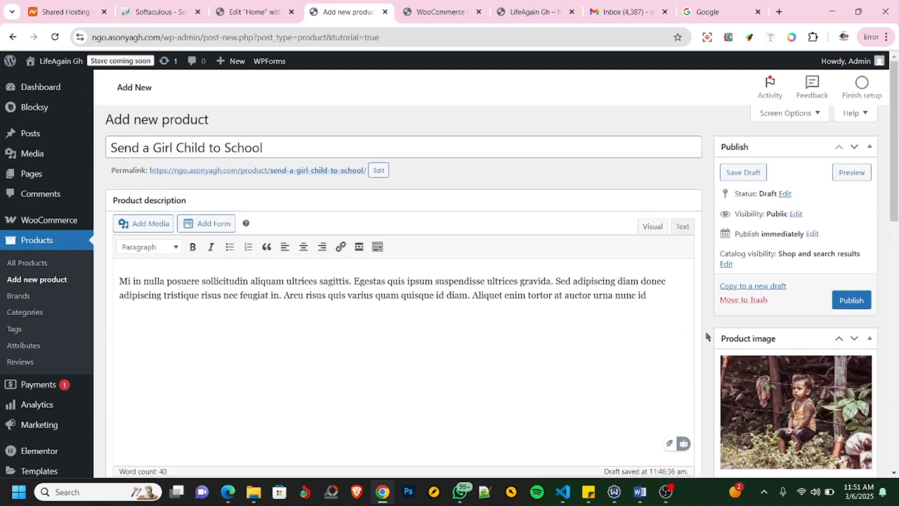
left_click(848, 302)
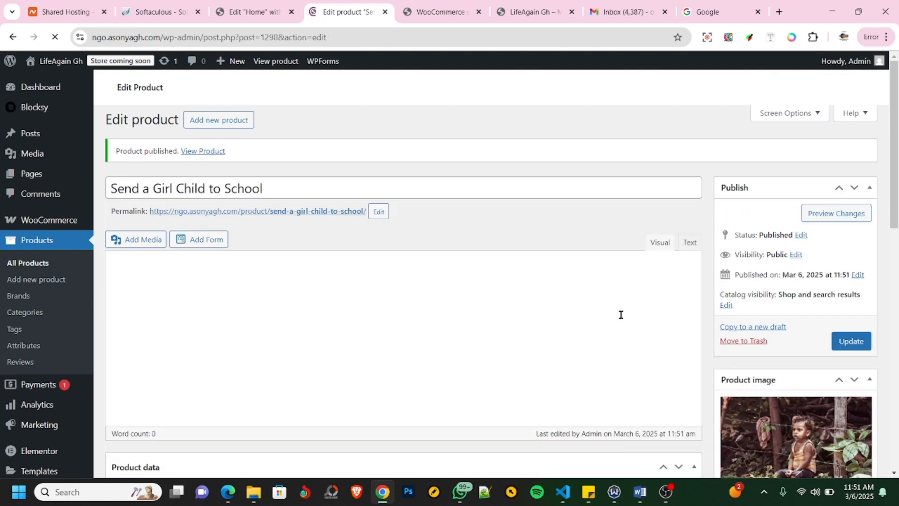
Open the product's permalink in a new browser tab and examine its images, fundraising progress and donation form.
right_click(317, 214)
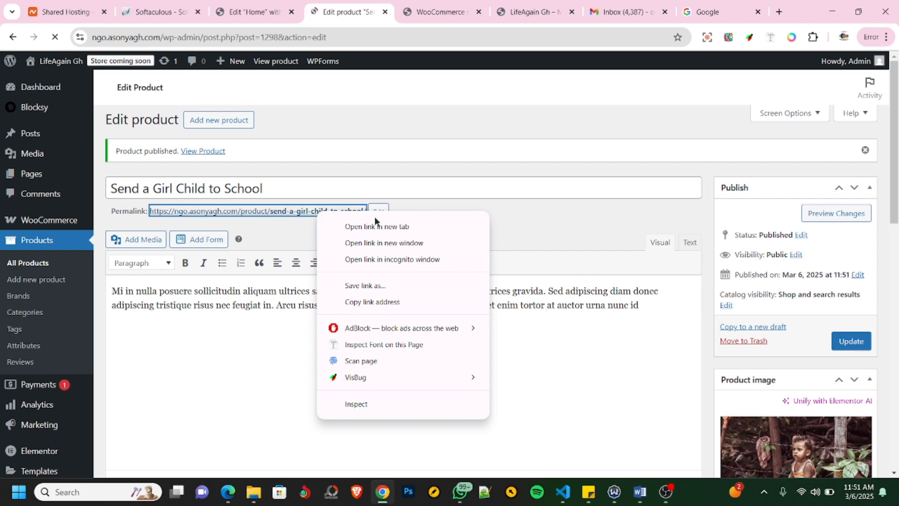
left_click(388, 229)
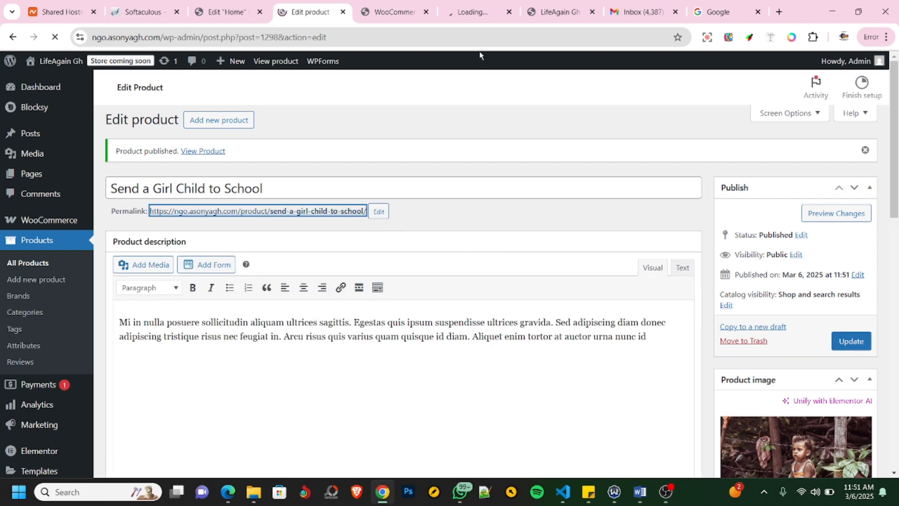
left_click(461, 14)
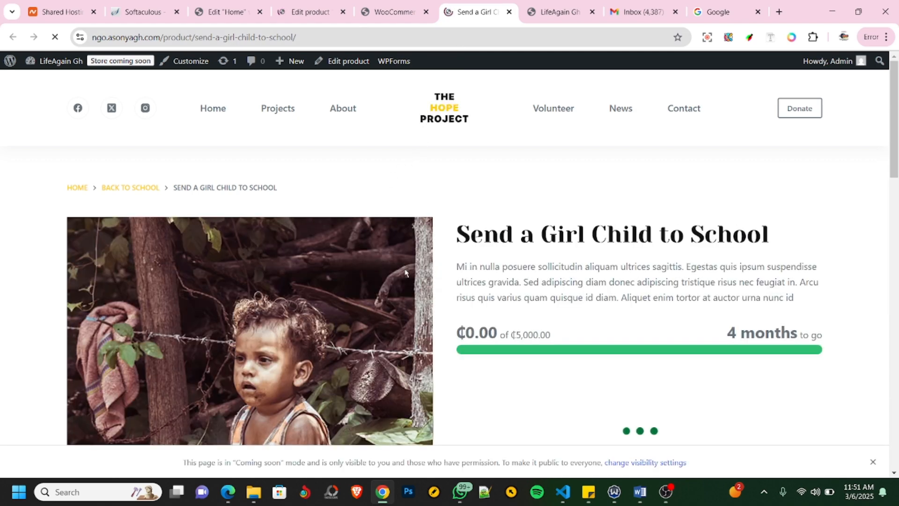
scroll(455, 255, "down", 2)
scroll(454, 236, "down", 1)
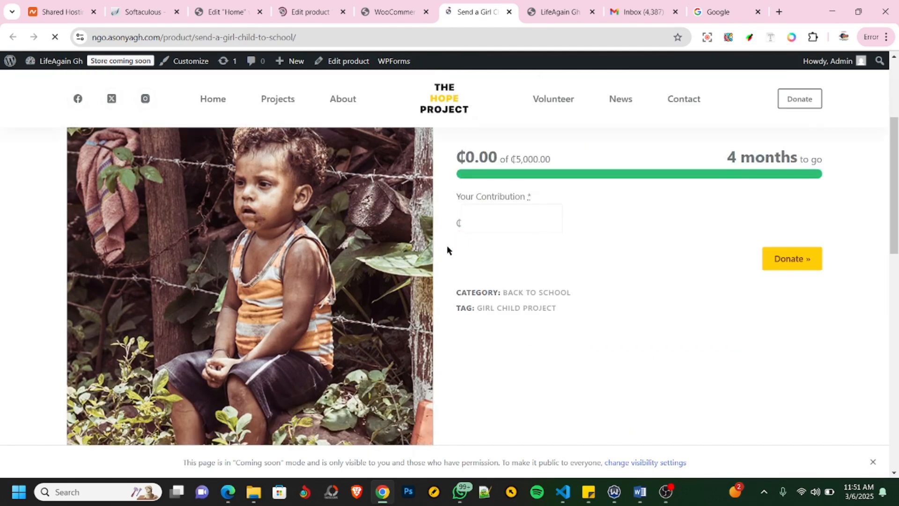
scroll(444, 267, "up", 2)
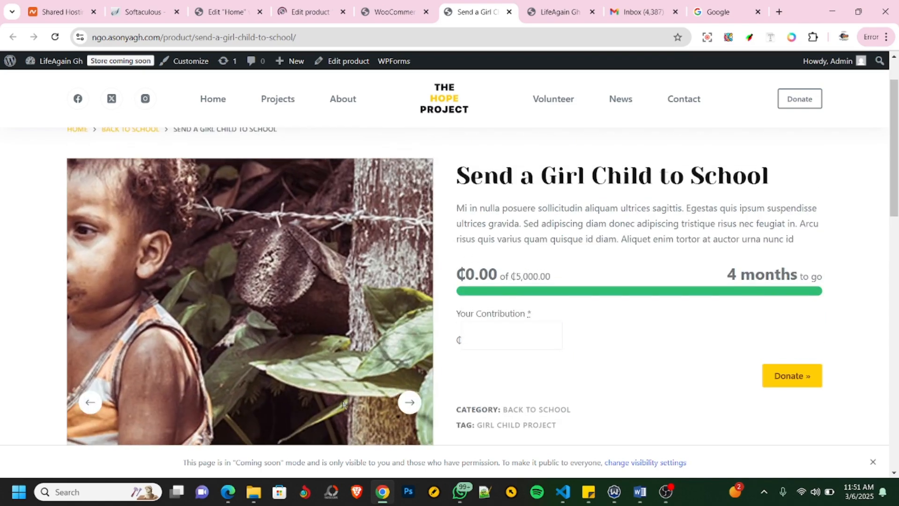
scroll(542, 292, "down", 1)
scroll(543, 240, "up", 1)
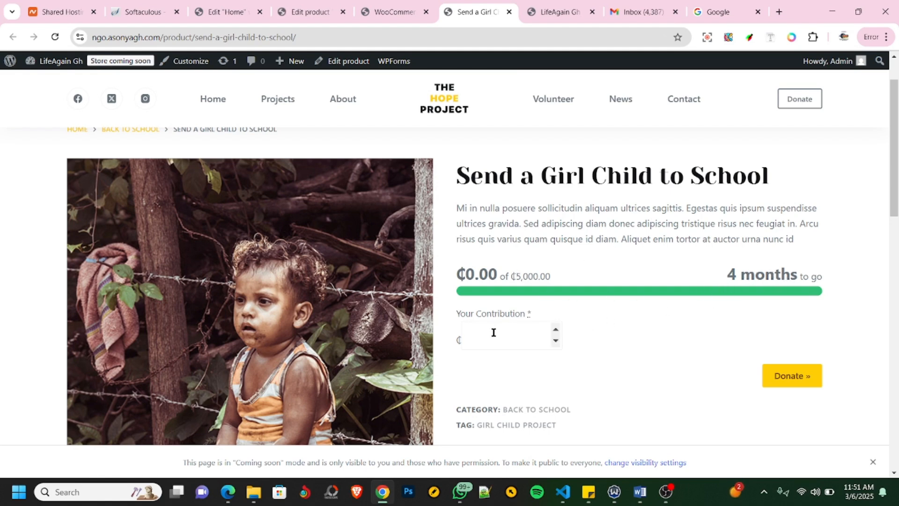
Return to the product editor and check the donation form settings, including the donation range and fundraising goal.
left_click(310, 12)
scroll(407, 262, "down", 10)
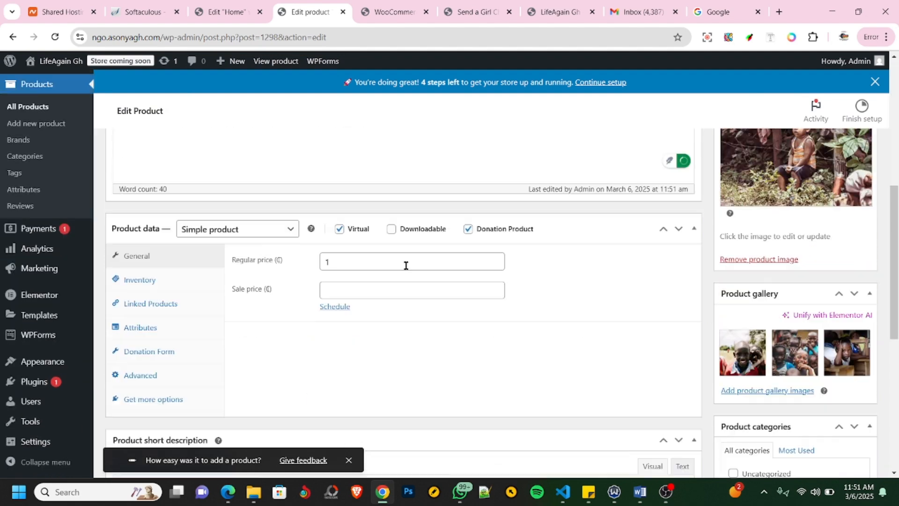
scroll(409, 260, "up", 3)
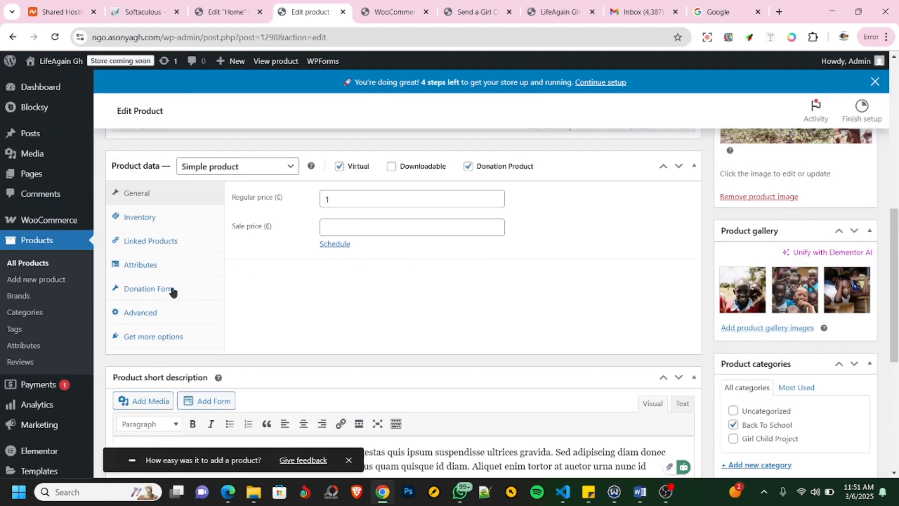
left_click(170, 289)
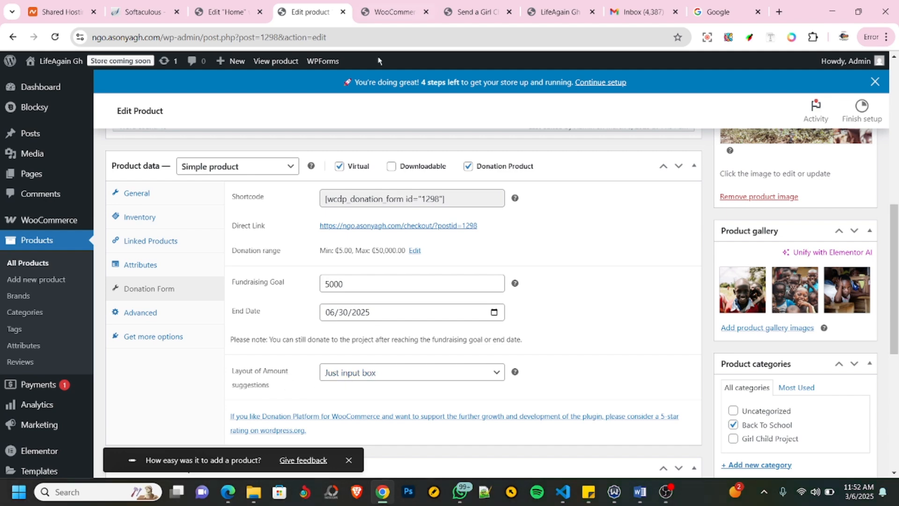
On the live product page, enter a contribution of 500 and submit the donation.
left_click(473, 11)
left_click(499, 337)
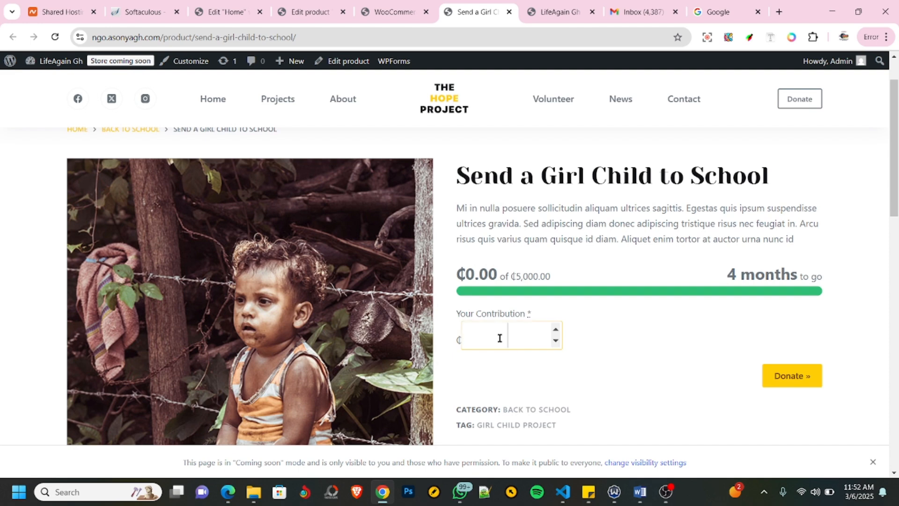
type("500")
left_click(791, 379)
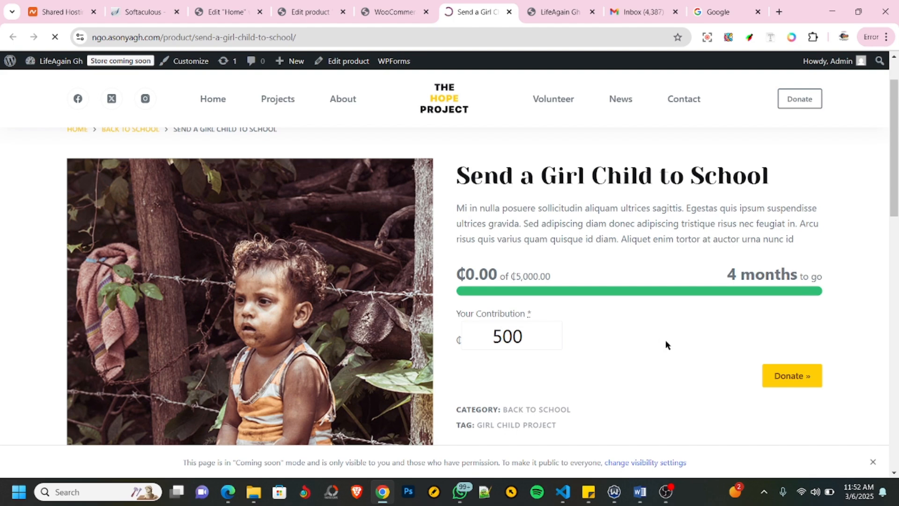
Review the checkout page's donor details form, donation summary and payment section for the 500 contribution.
scroll(532, 300, "down", 8)
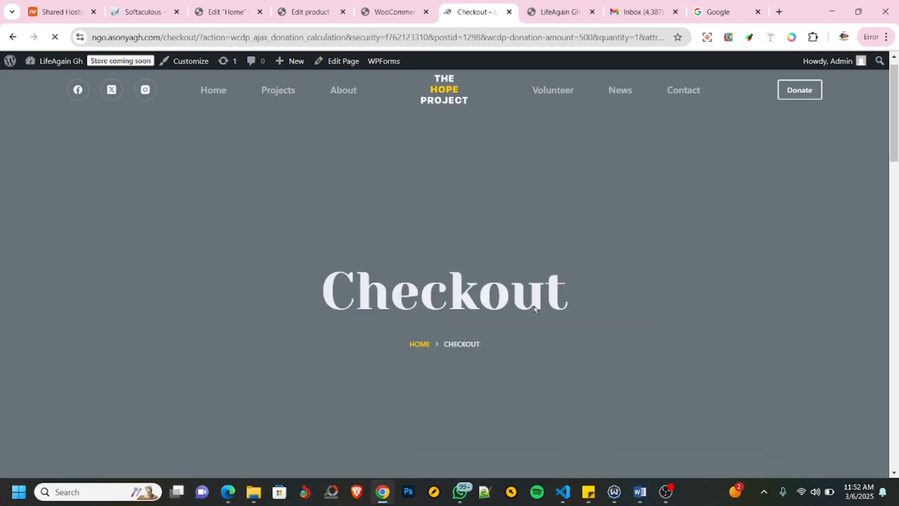
scroll(533, 298, "down", 7)
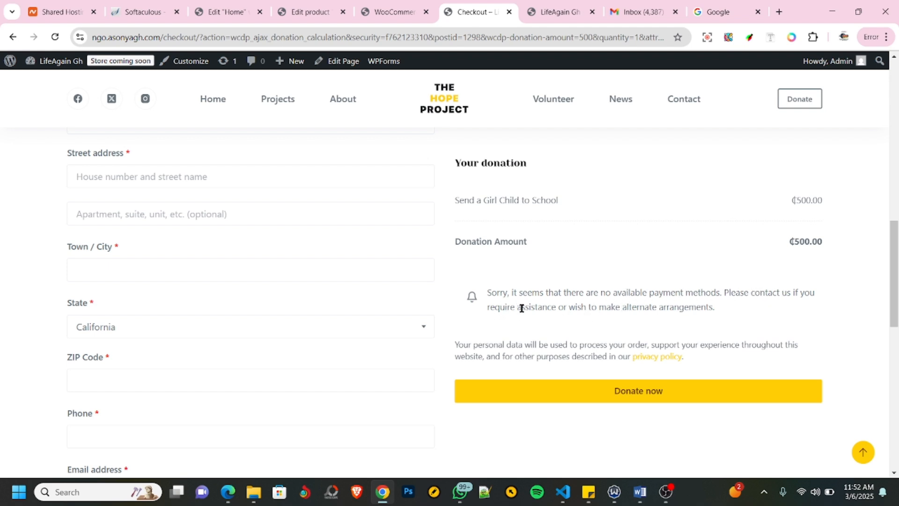
scroll(576, 308, "up", 10)
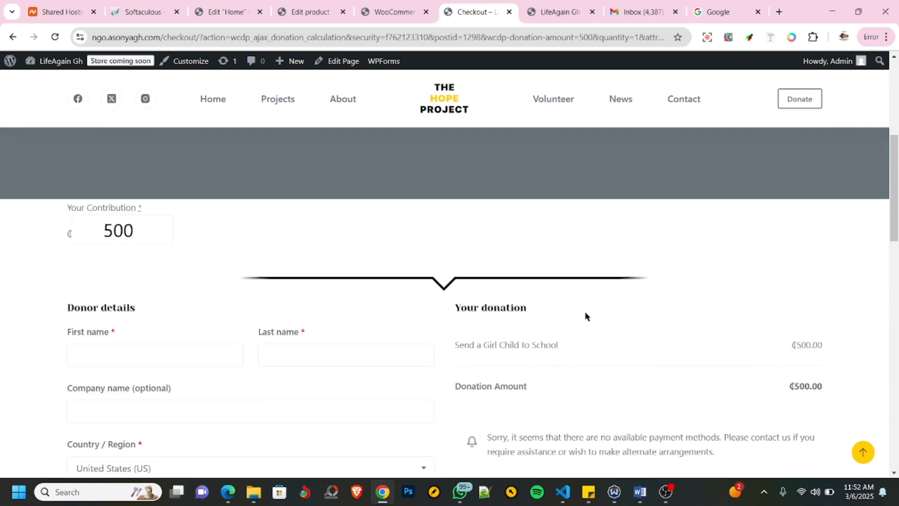
Return to the "Send a Girl Child to School" product page and examine its fundraising progress bar and contribution form.
left_click(13, 37)
scroll(435, 234, "down", 10)
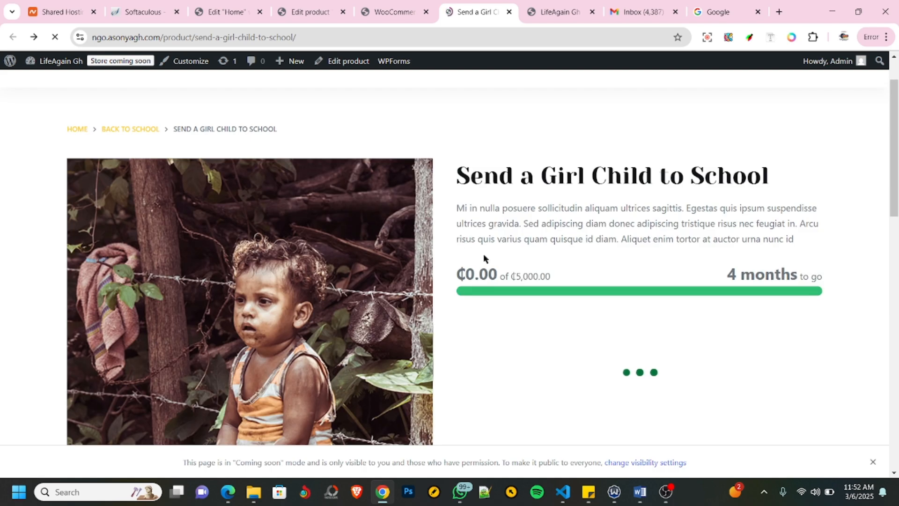
scroll(654, 328, "down", 4)
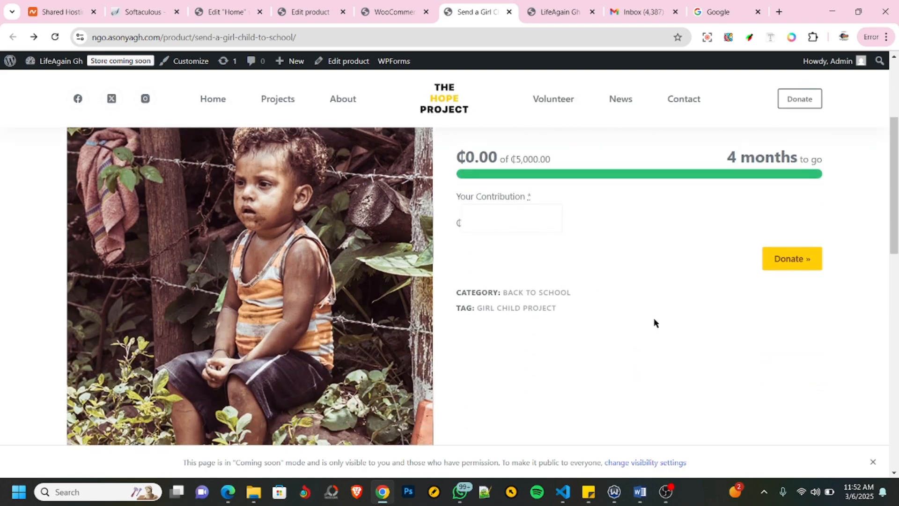
scroll(654, 321, "up", 5)
scroll(653, 316, "down", 2)
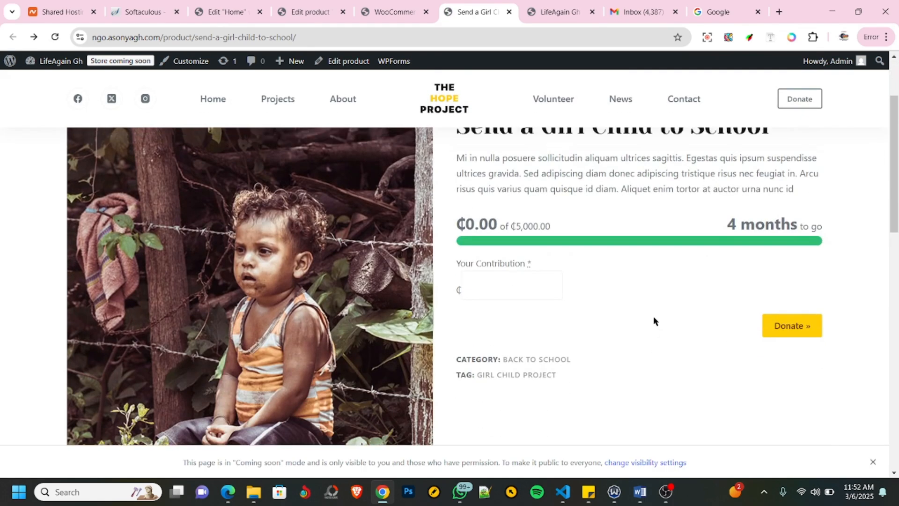
scroll(653, 316, "up", 2)
scroll(653, 316, "down", 2)
scroll(653, 316, "up", 2)
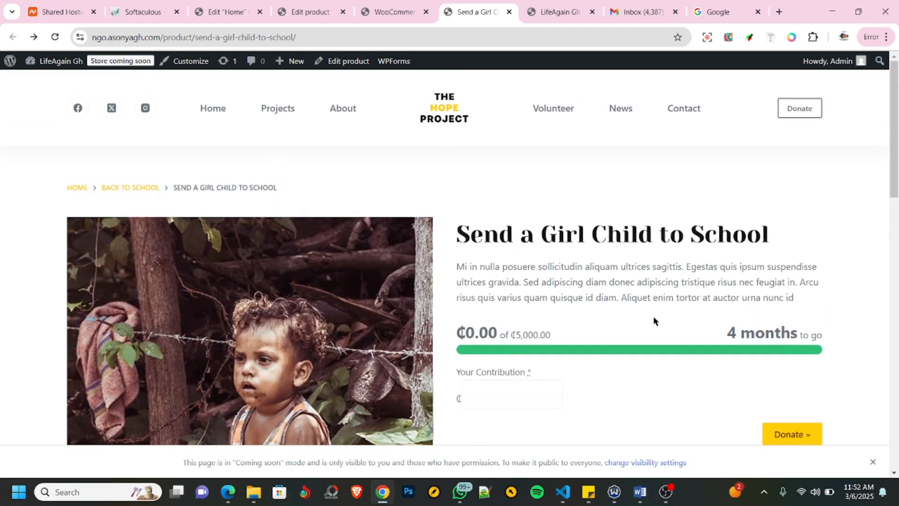
scroll(653, 316, "down", 4)
scroll(653, 316, "up", 3)
scroll(653, 321, "up", 3)
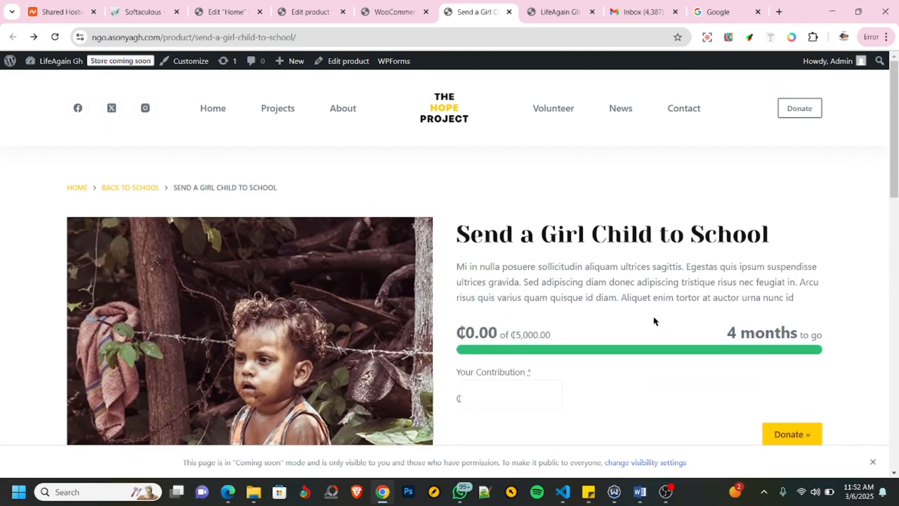
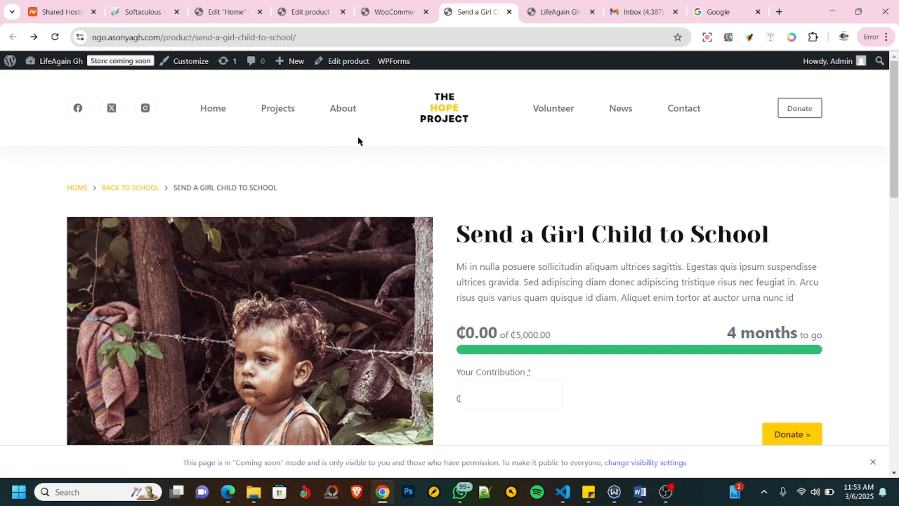
From the WordPress admin, open the theme customizer, checking the current header on the live home page while it loads.
left_click(380, 12)
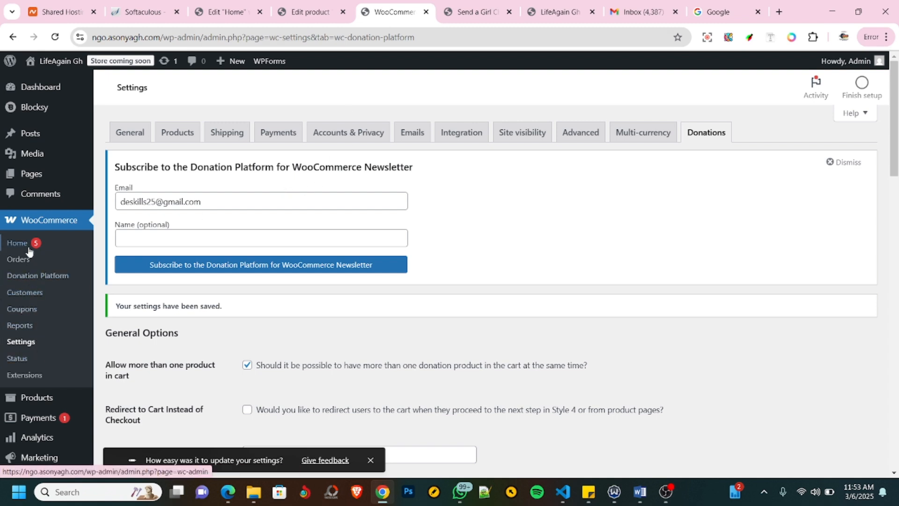
scroll(26, 206, "down", 5)
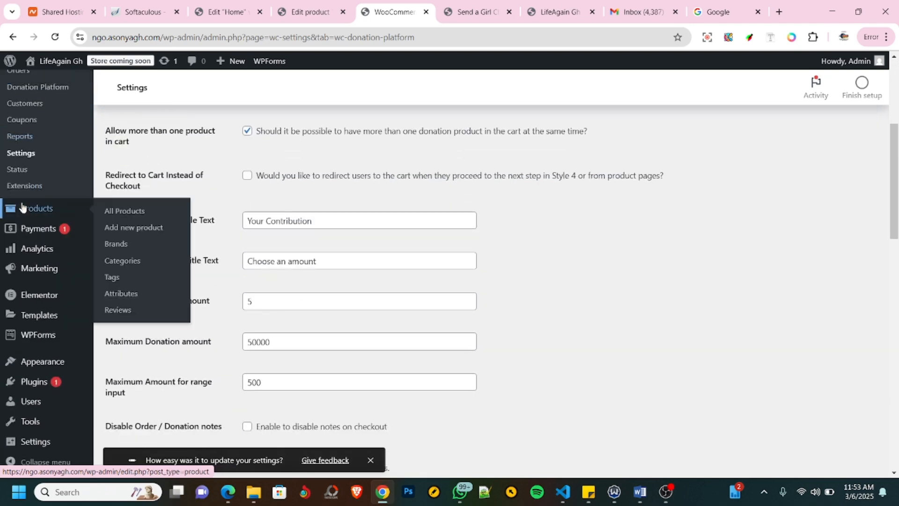
mouse_move(39, 368)
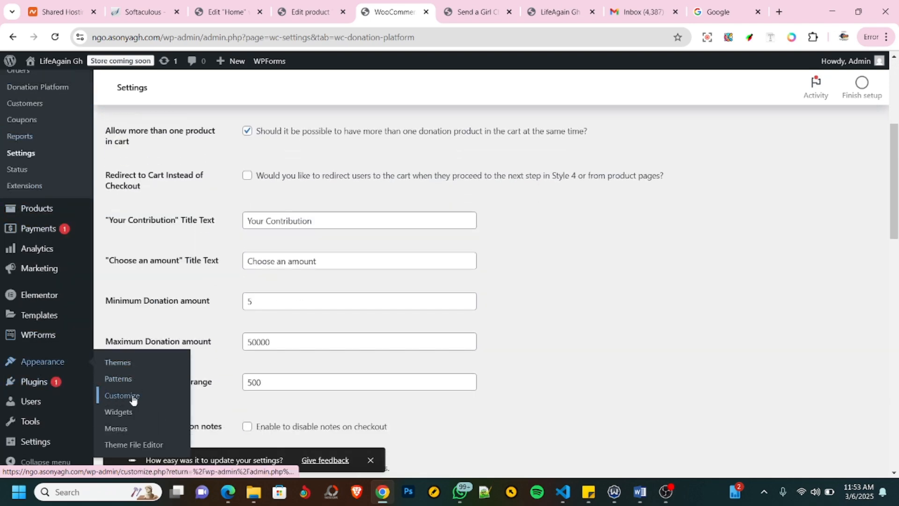
left_click(127, 397)
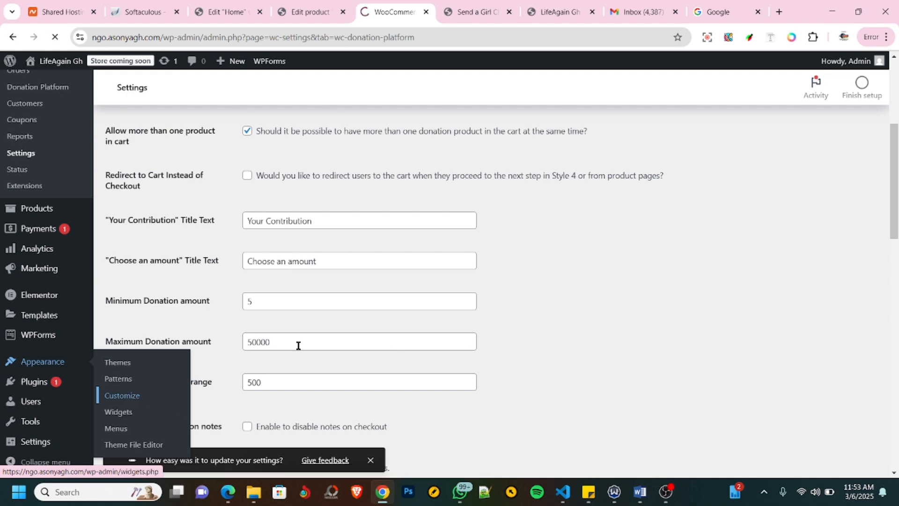
left_click(558, 13)
left_click(483, 14)
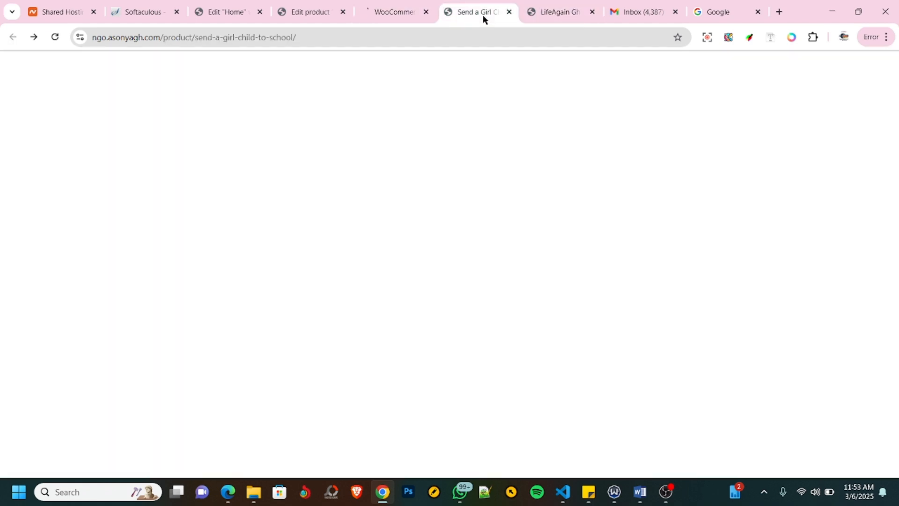
left_click(551, 15)
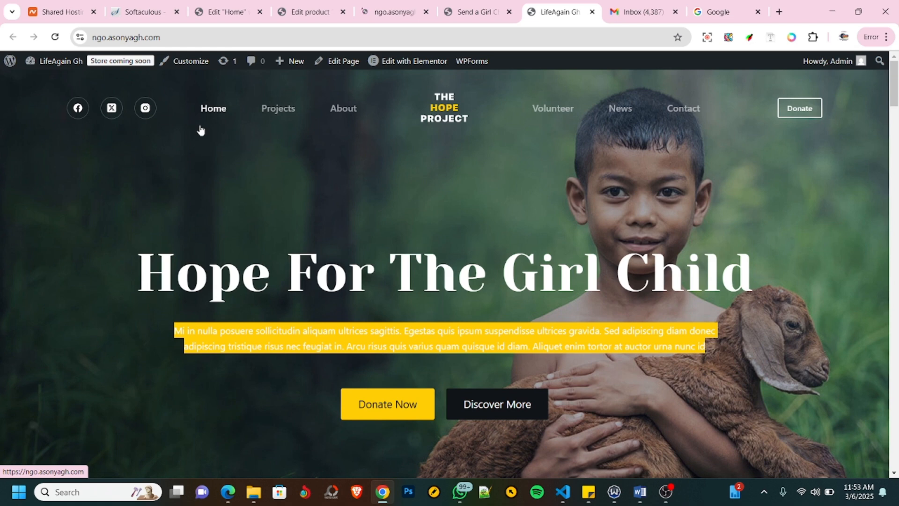
left_click(387, 15)
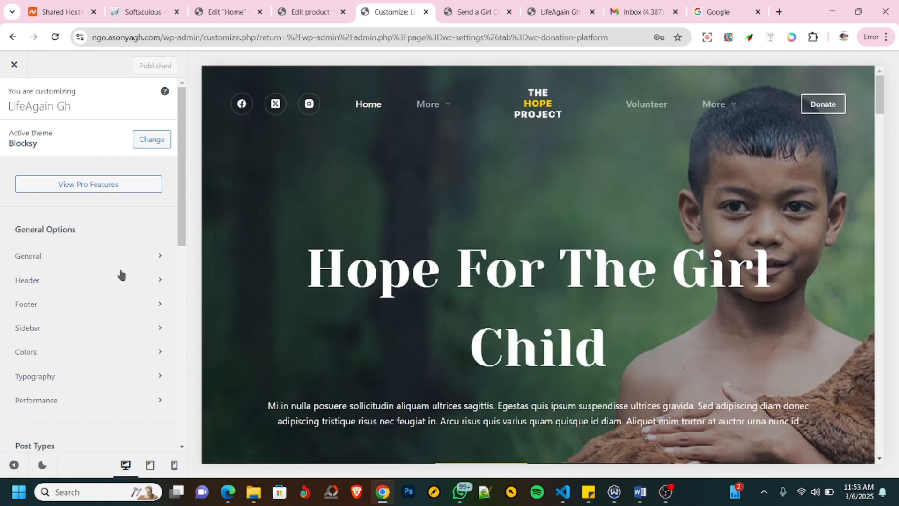
left_click(145, 257)
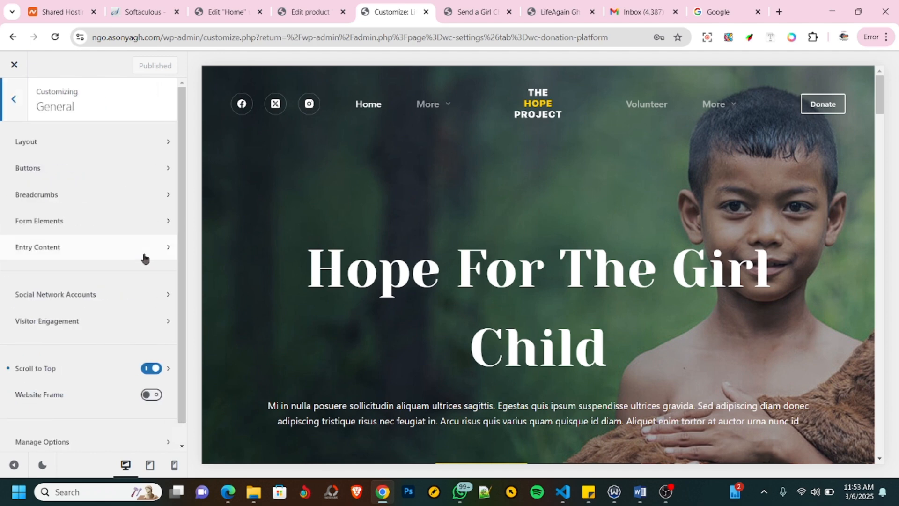
left_click(70, 150)
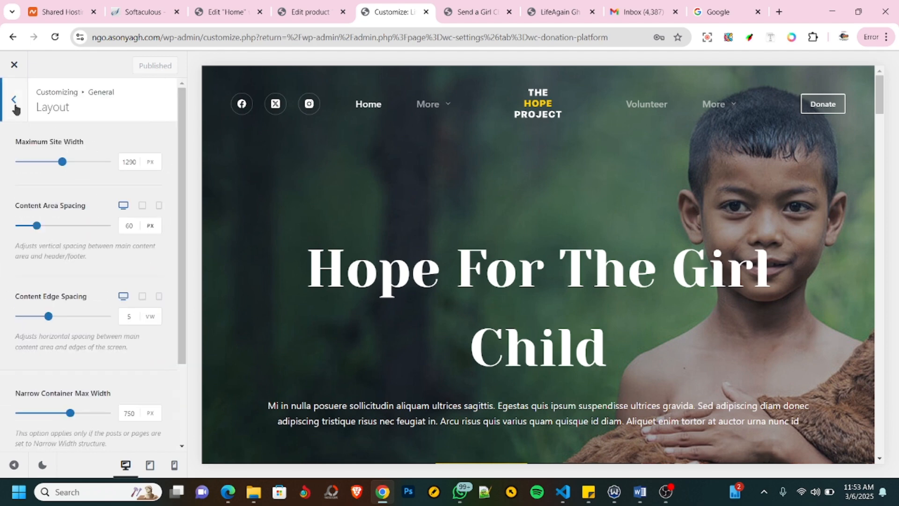
left_click(17, 111)
left_click(16, 106)
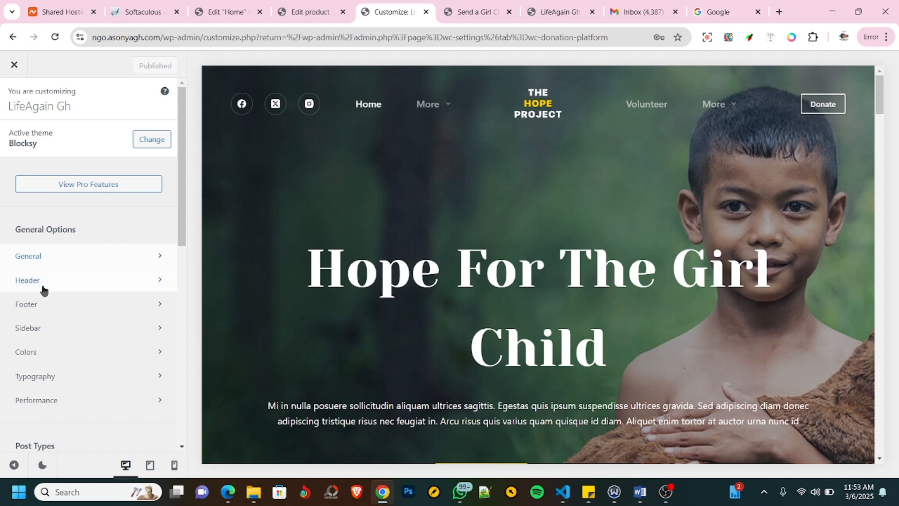
In the desktop header's main row, move Socials to the right side beside Button and Logo to the far left.
left_click(77, 283)
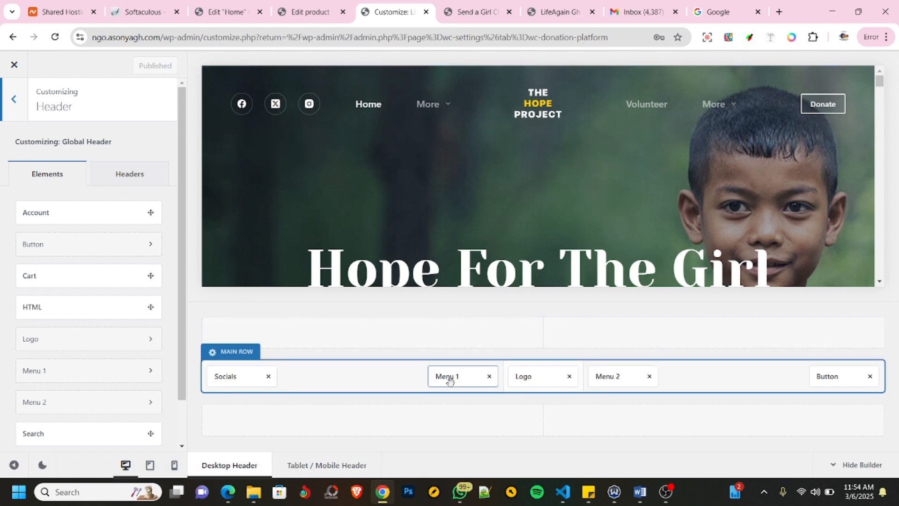
mouse_move(397, 112)
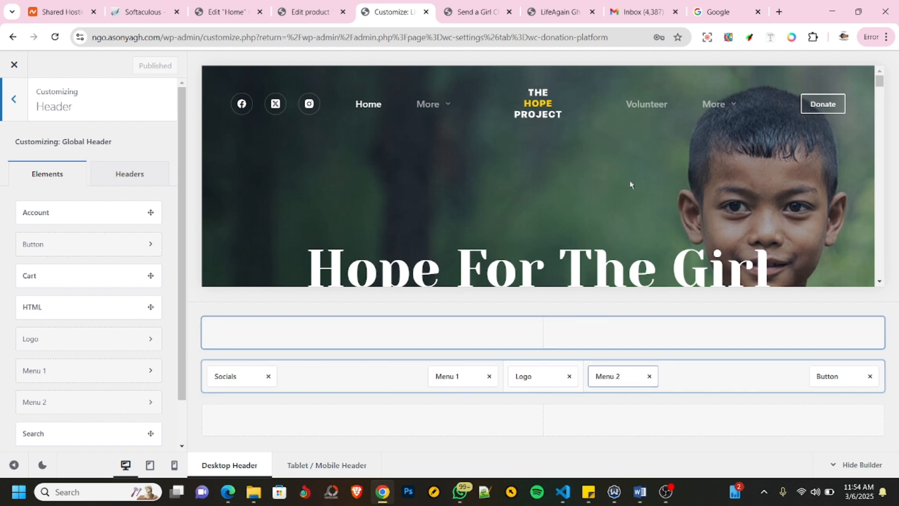
mouse_move(728, 114)
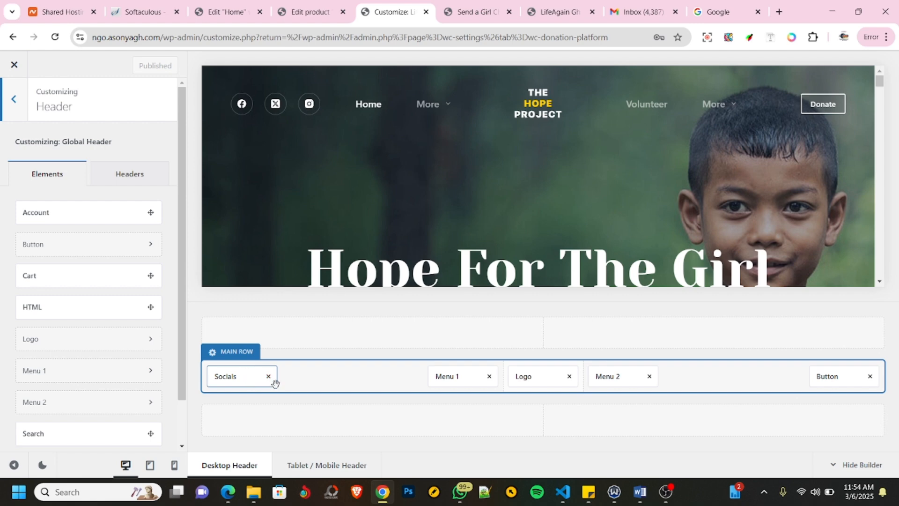
left_click_drag(240, 377, 760, 377)
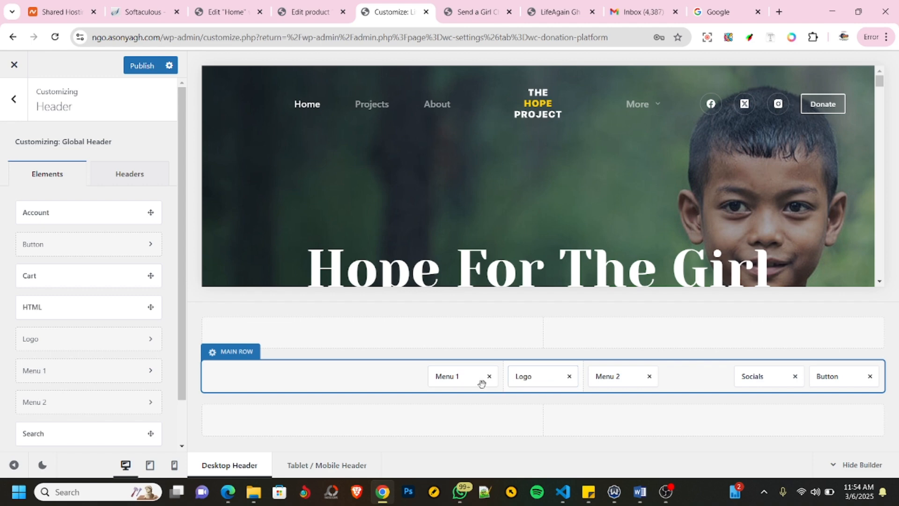
left_click_drag(531, 380, 258, 379)
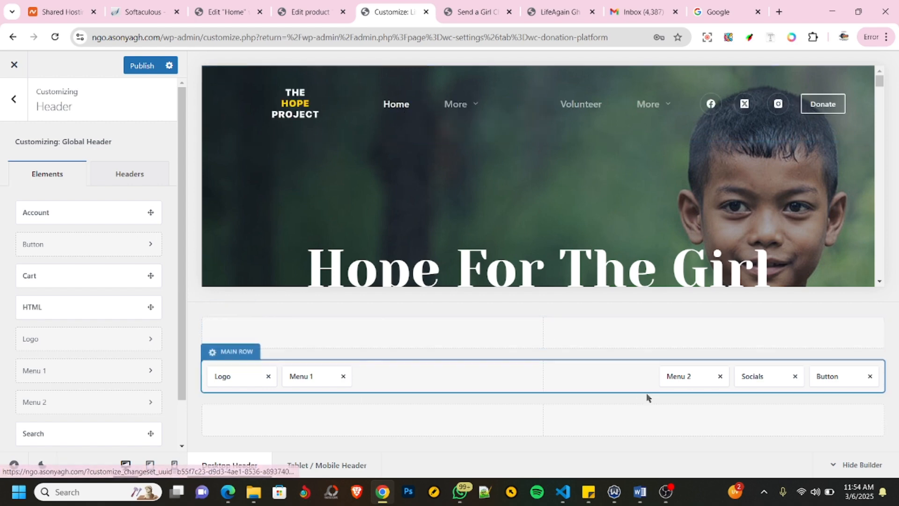
Remove Menu 2 from the header's main row and place Button directly before Socials on the right side.
left_click(720, 376)
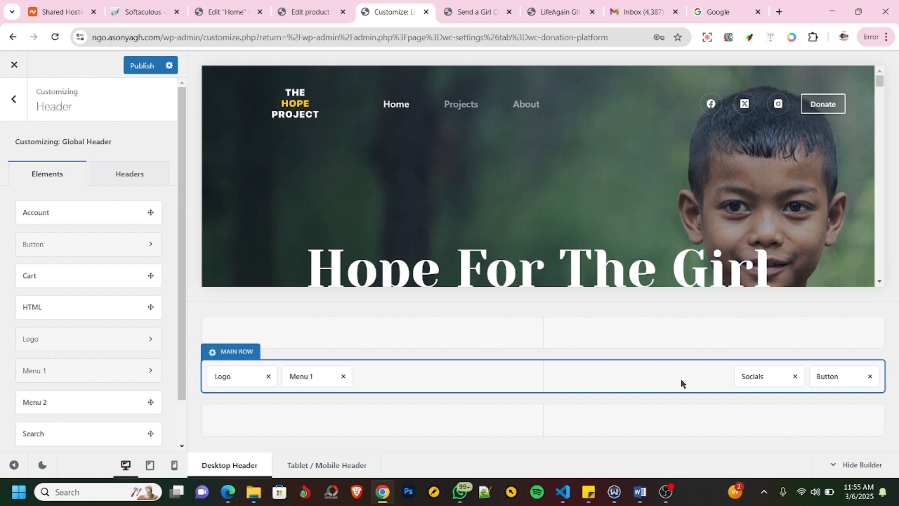
left_click_drag(838, 376, 543, 377)
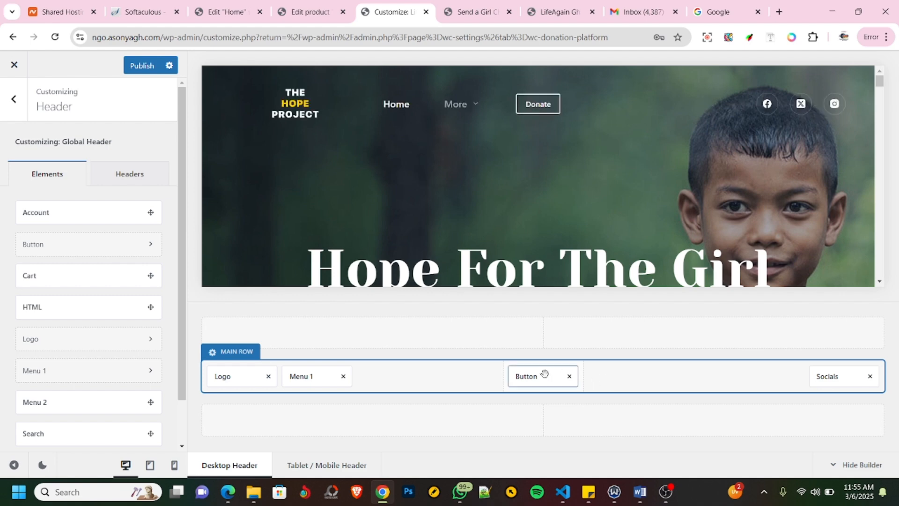
left_click_drag(542, 373, 736, 373)
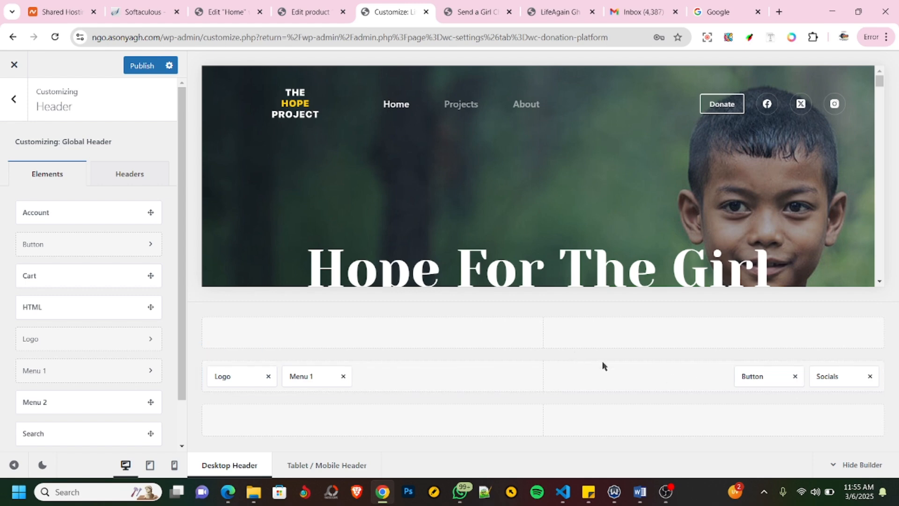
Publish the header changes and reload the live home page to check the new header layout.
left_click(142, 68)
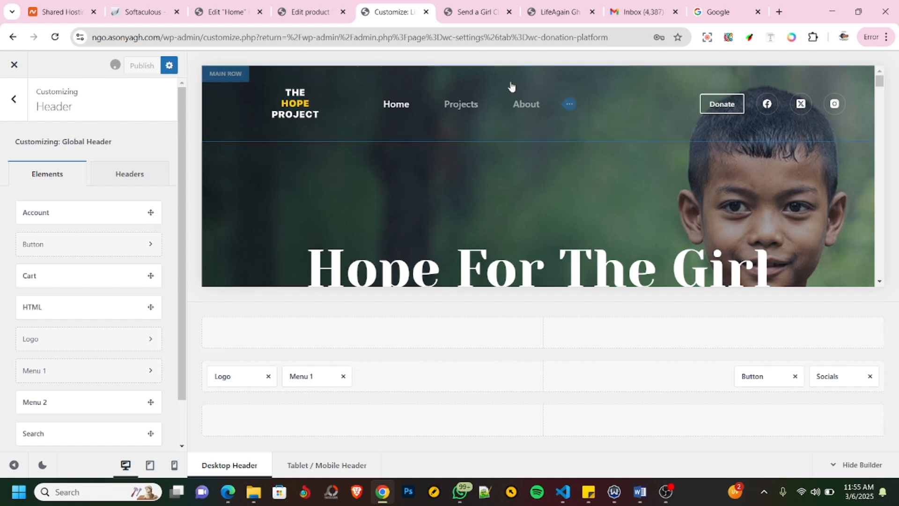
left_click(559, 14)
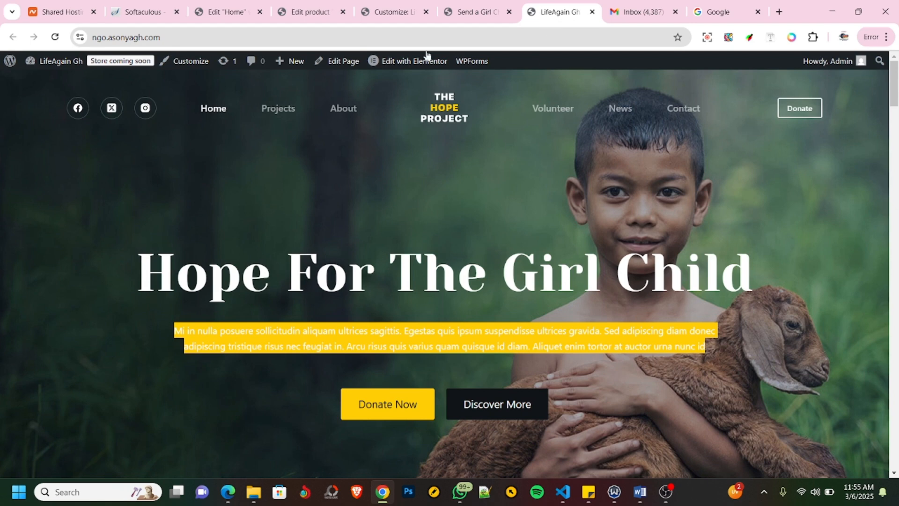
left_click(55, 38)
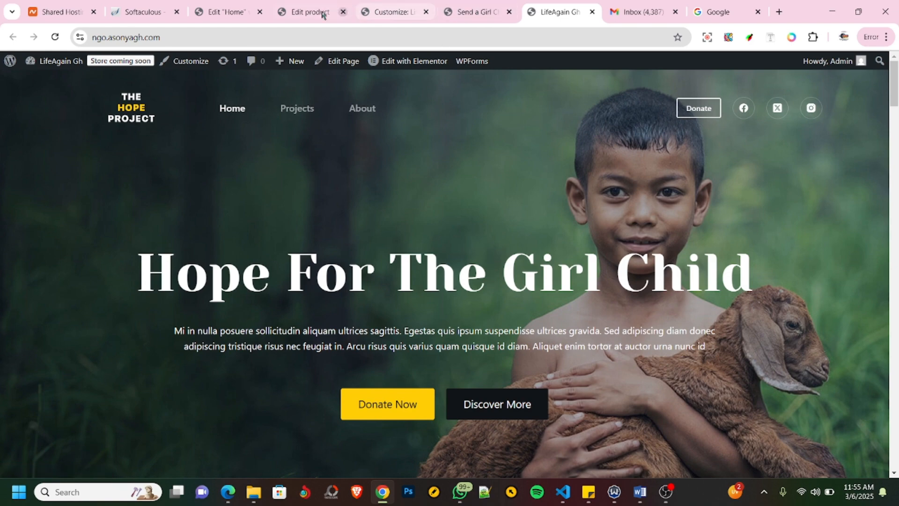
Return to the customizer and preview the Projects page with the rearranged header.
left_click(307, 16)
left_click(384, 13)
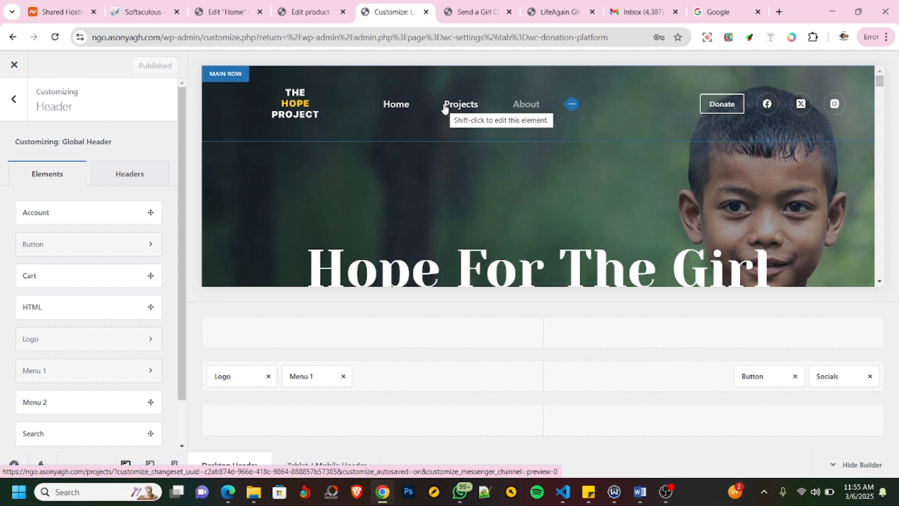
left_click(459, 105)
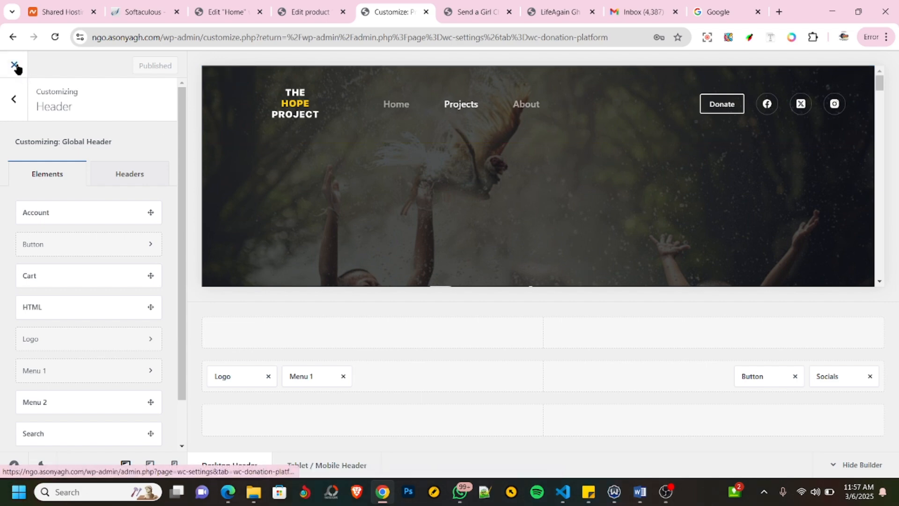
Close the customizer and open the list of all site pages in the WordPress admin.
left_click(25, 76)
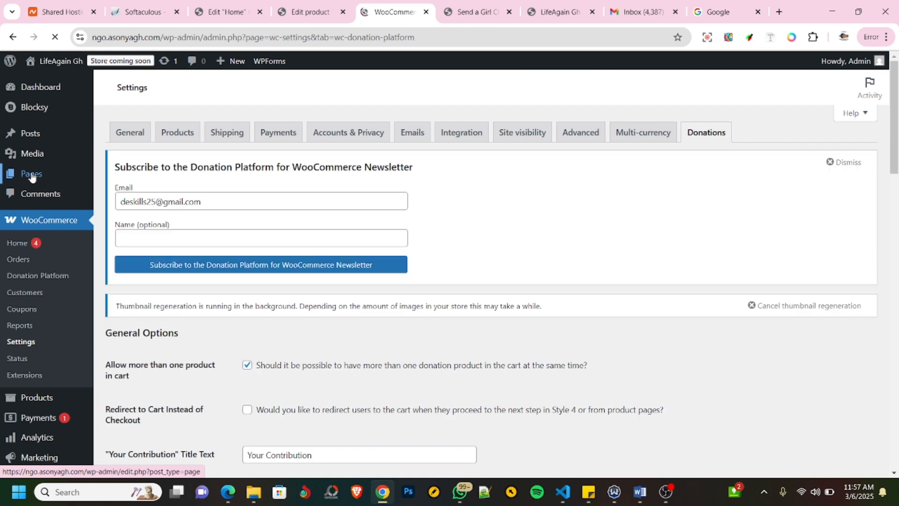
mouse_move(31, 178)
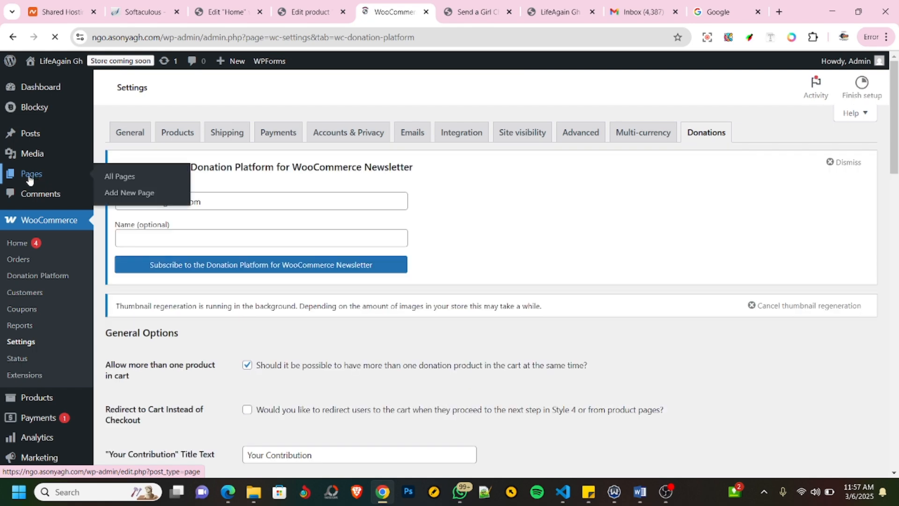
left_click(28, 179)
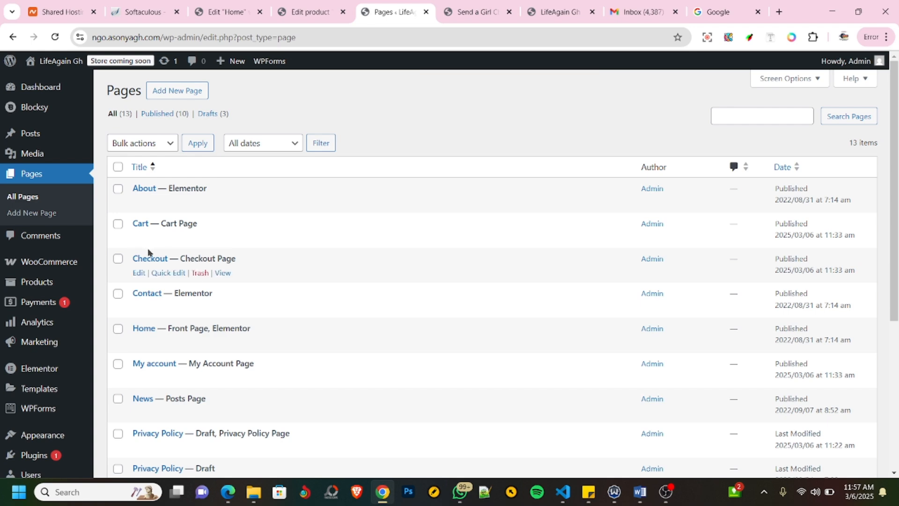
Open the live Shop page from the pages list in a new tab and examine its product listing.
scroll(152, 264, "down", 5)
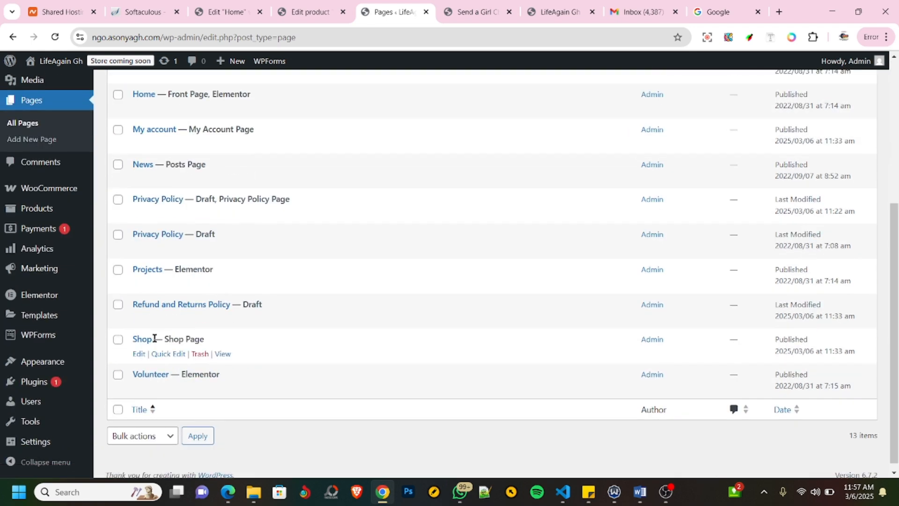
middle_click(222, 354)
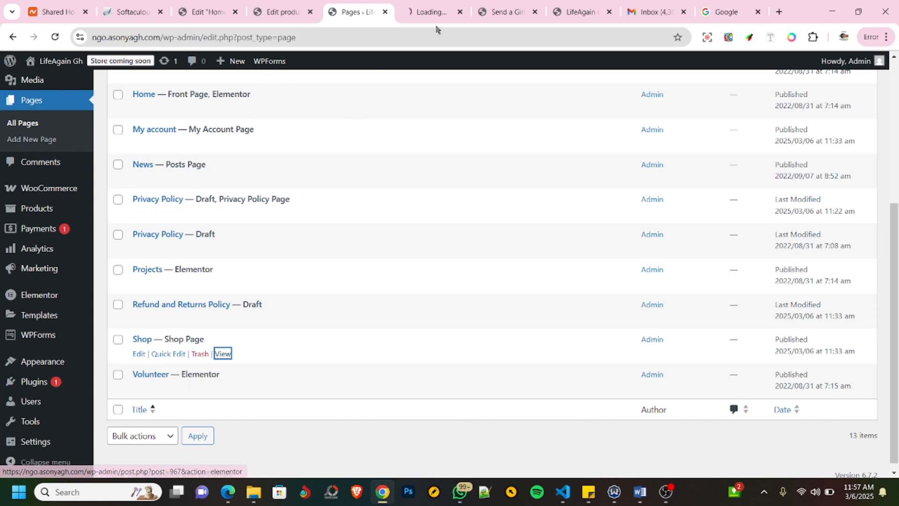
left_click(424, 12)
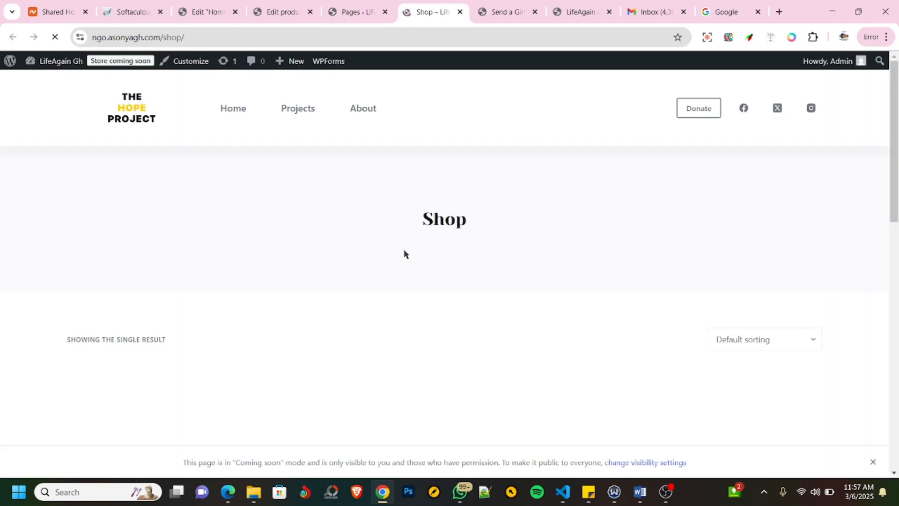
scroll(409, 286, "down", 3)
scroll(409, 286, "up", 3)
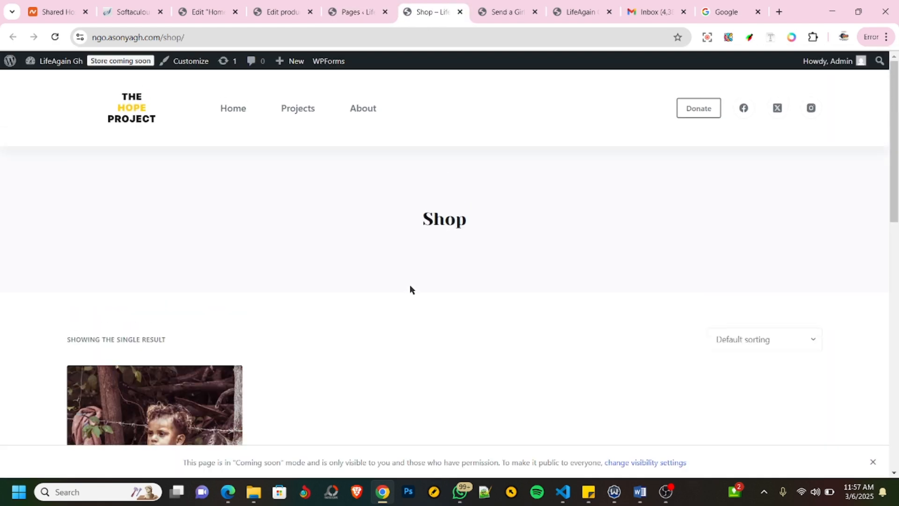
scroll(409, 286, "down", 5)
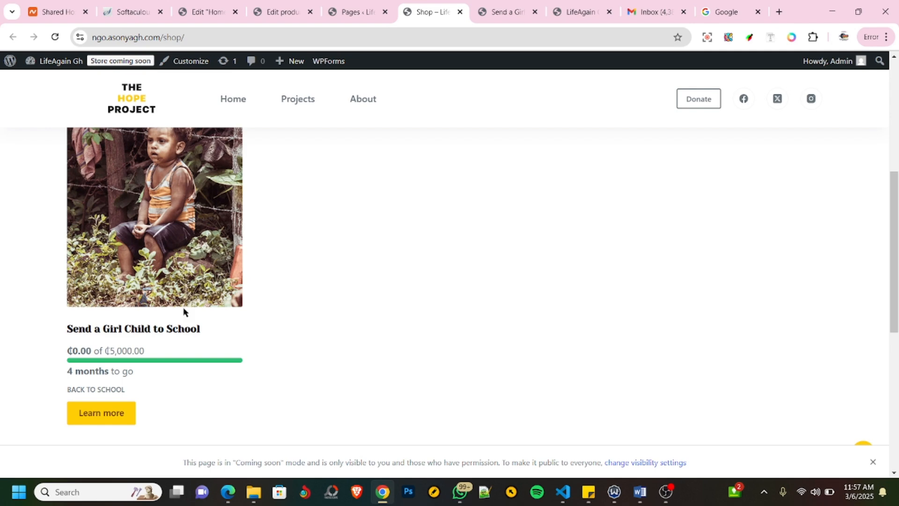
scroll(184, 311, "up", 2)
scroll(186, 299, "down", 2)
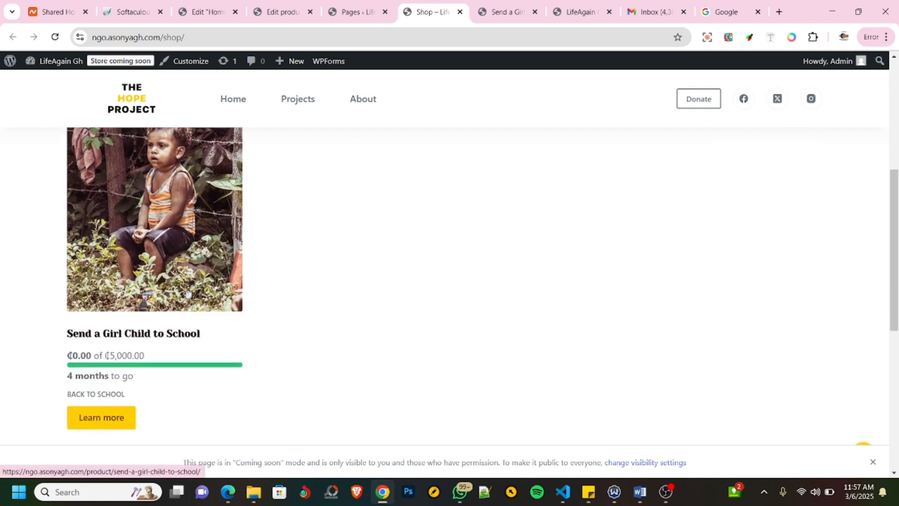
scroll(187, 293, "up", 2)
scroll(188, 294, "up", 3)
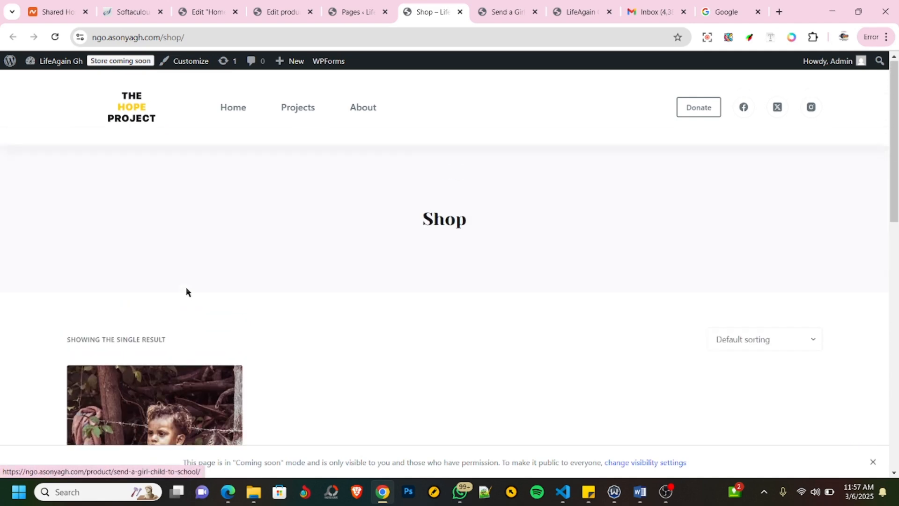
Open the site's menu management and add the Shop page to Menu 1.
left_click(575, 14)
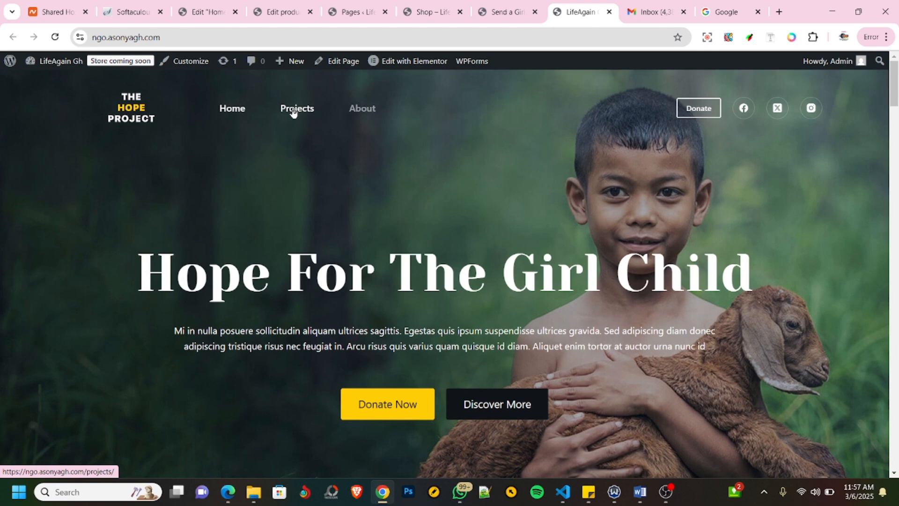
left_click(353, 13)
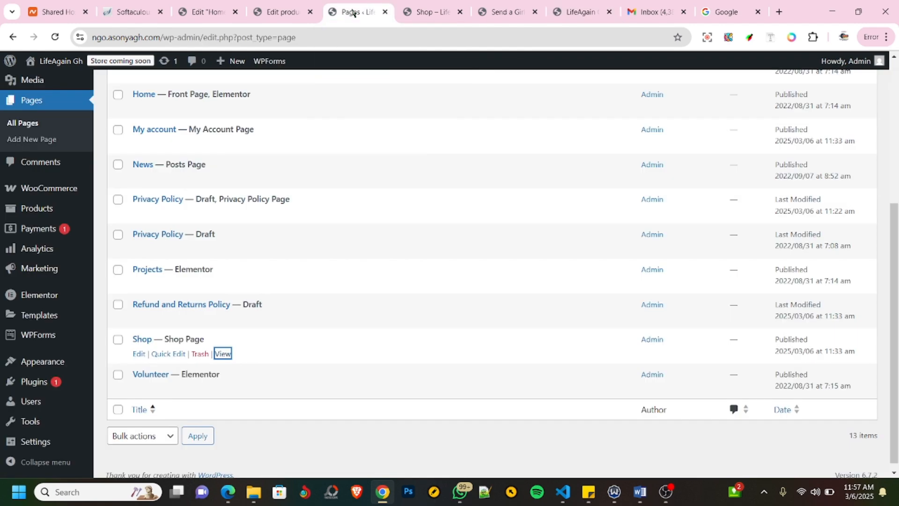
mouse_move(44, 368)
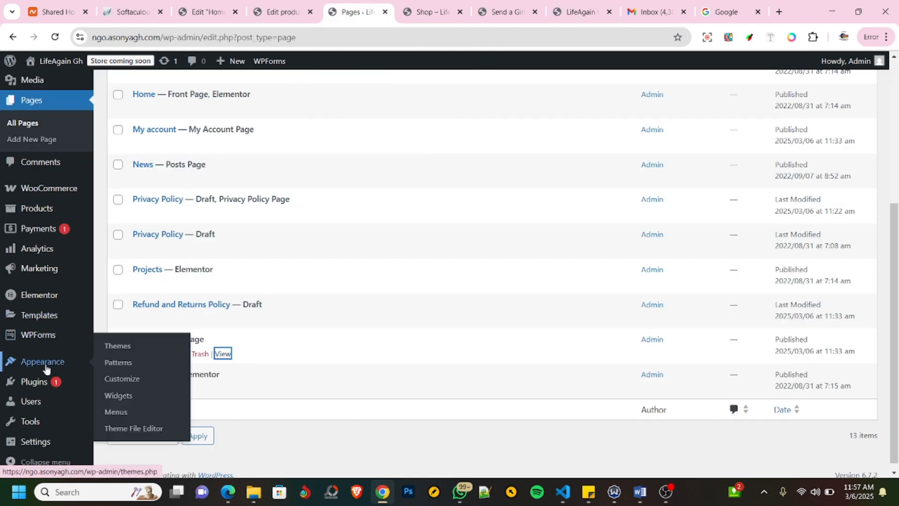
left_click(116, 412)
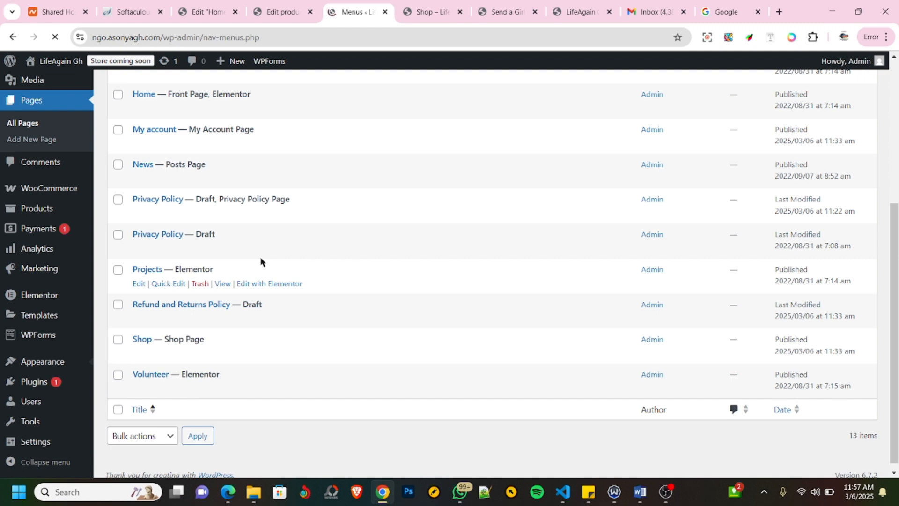
scroll(324, 298, "down", 1)
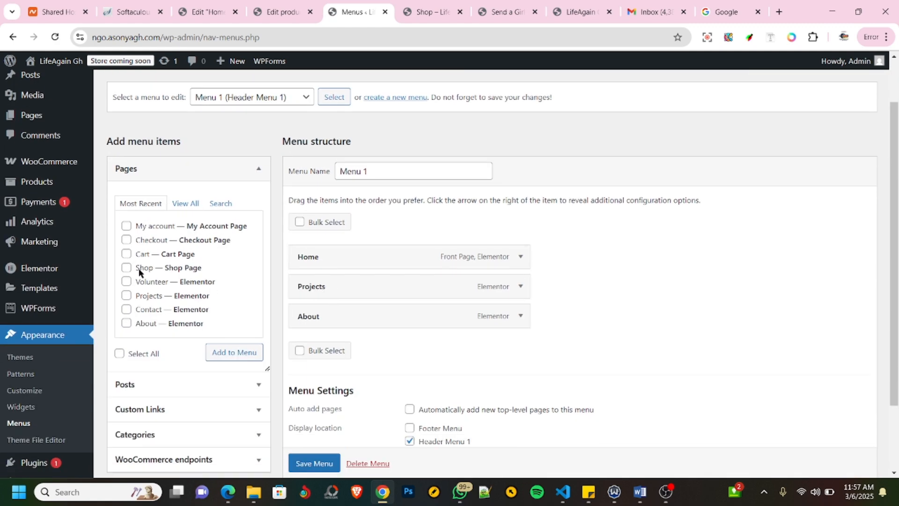
left_click(127, 267)
left_click(236, 354)
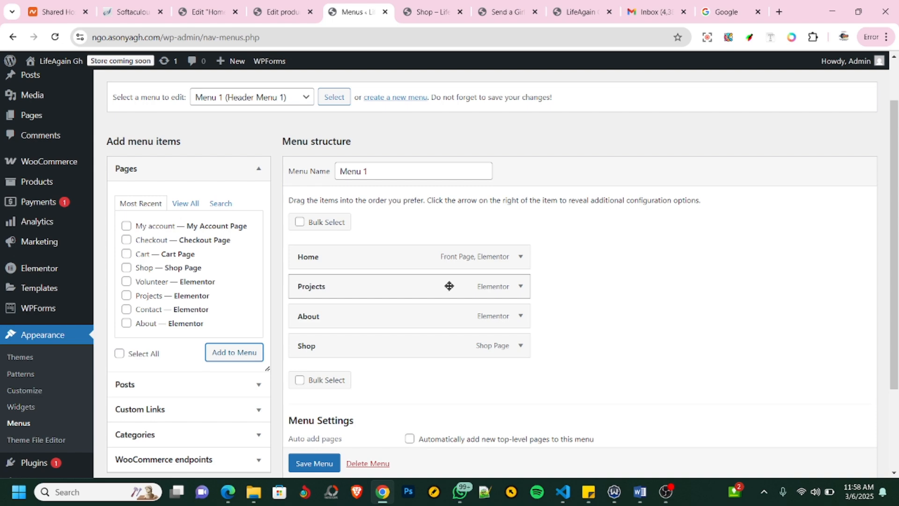
Remove the original Projects page item from Menu 1.
scroll(552, 281, "down", 3)
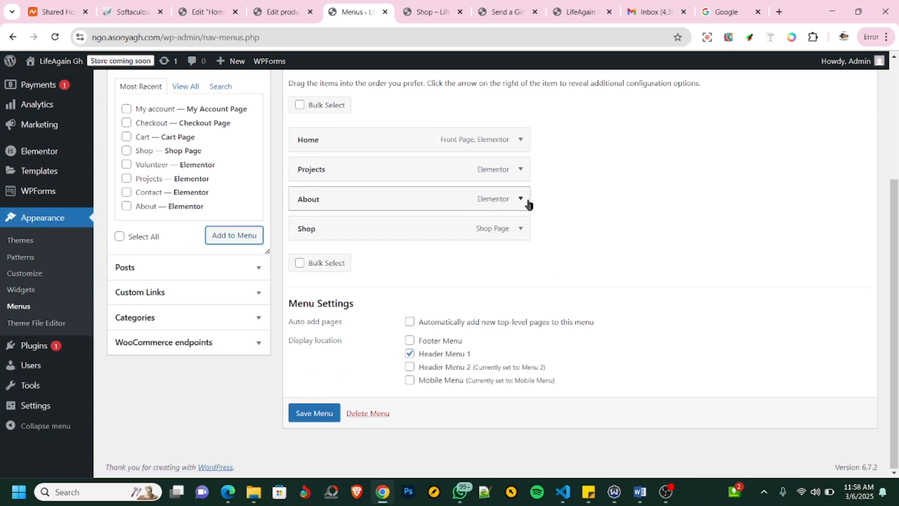
left_click(522, 169)
left_click(318, 312)
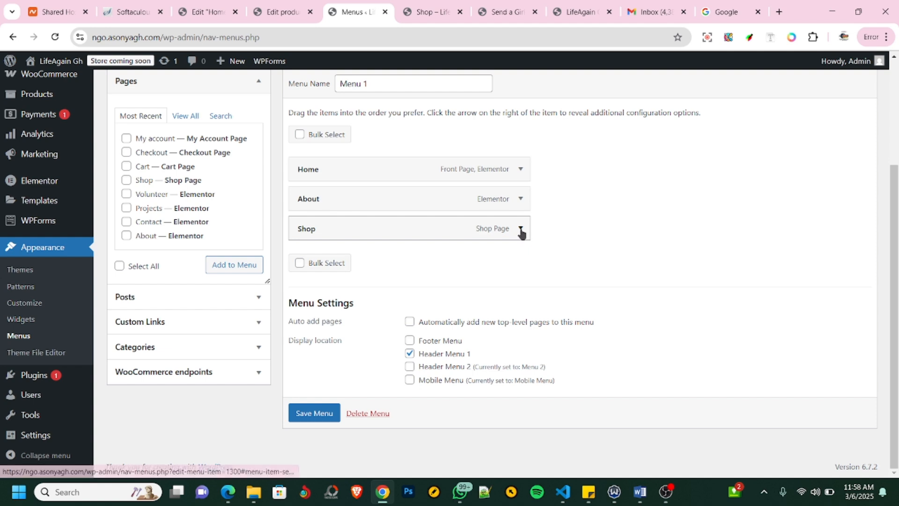
Relabel the Shop menu item as Projects, move it between Home and About, and save Menu 1.
left_click(520, 228)
left_click_drag(343, 274, 286, 273)
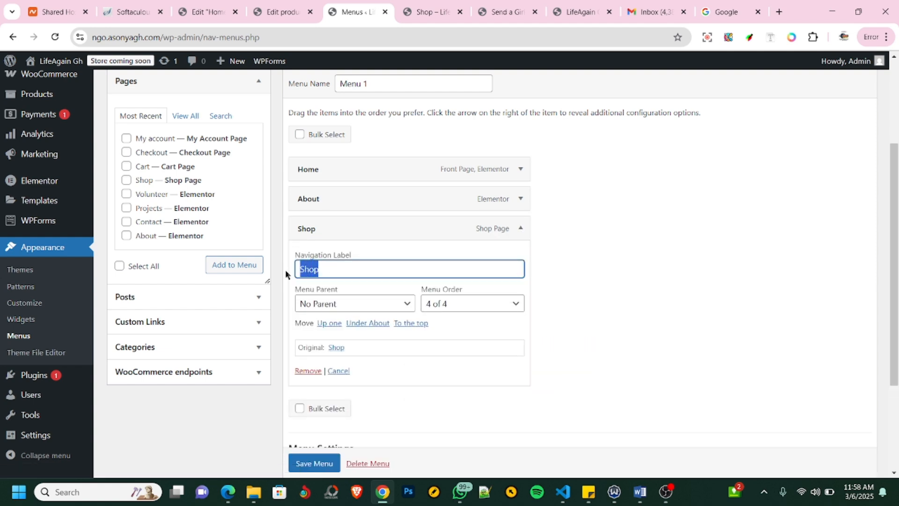
type("Projects")
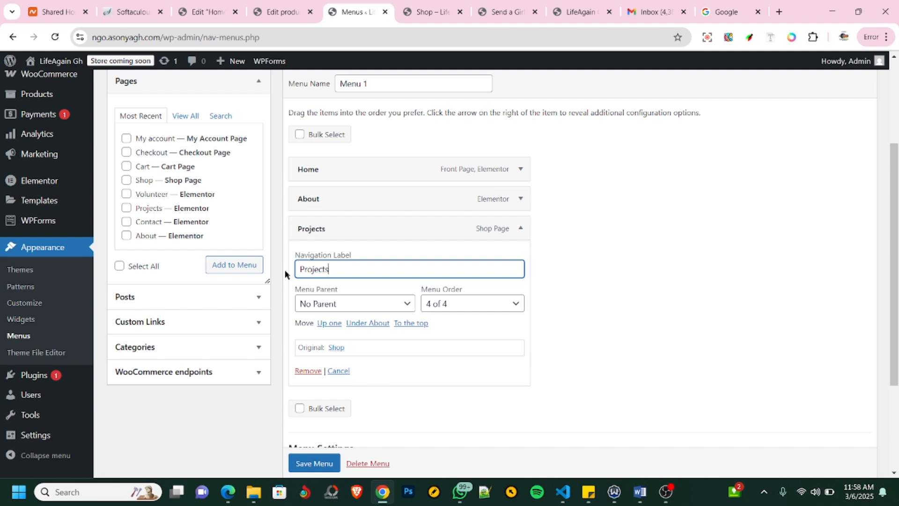
left_click(312, 462)
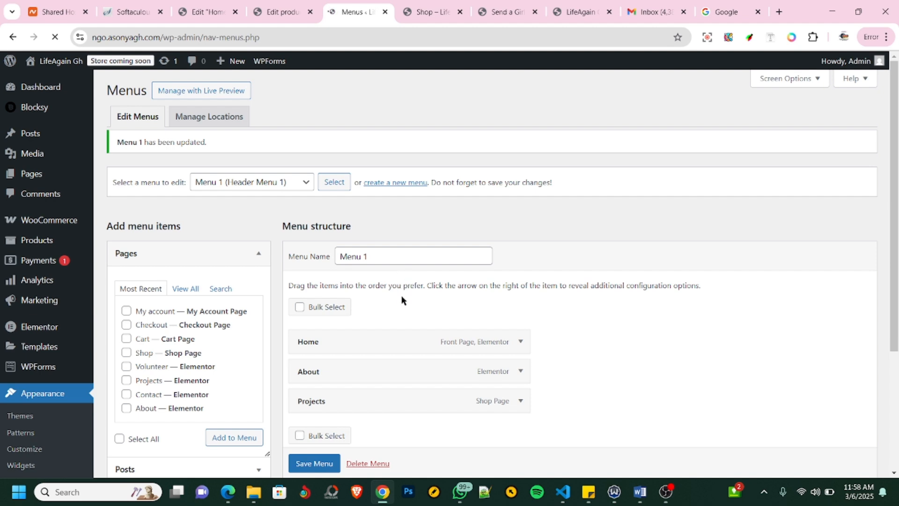
left_click_drag(335, 408, 330, 377)
left_click(313, 463)
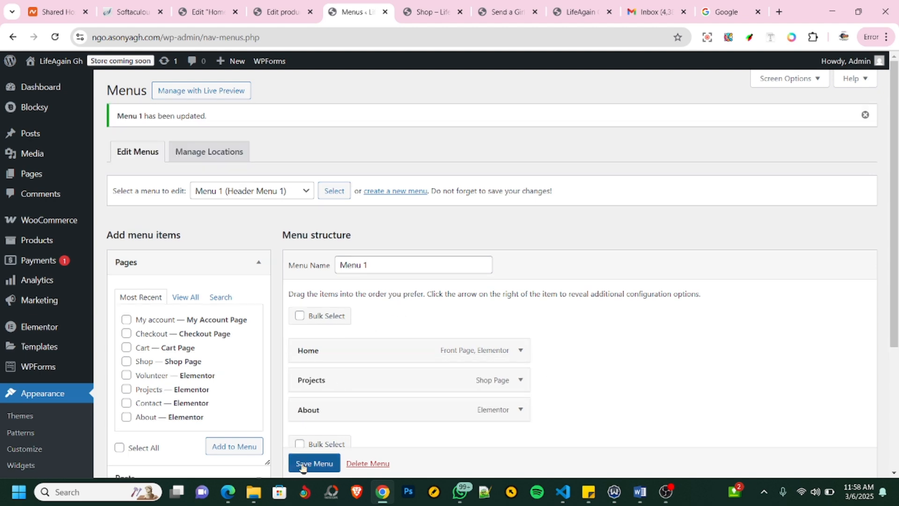
Reload the live home page, follow the Projects menu link, and examine the page it opens.
scroll(393, 335, "down", 1)
left_click(578, 12)
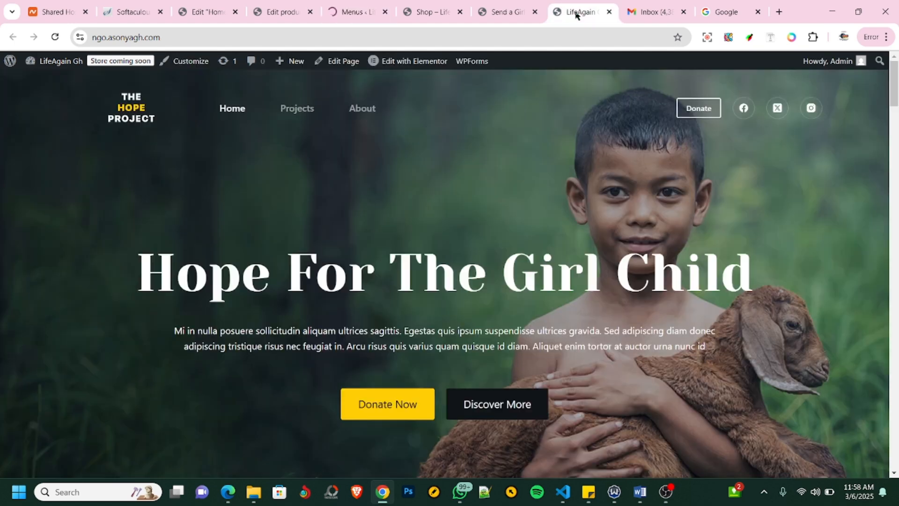
left_click(55, 37)
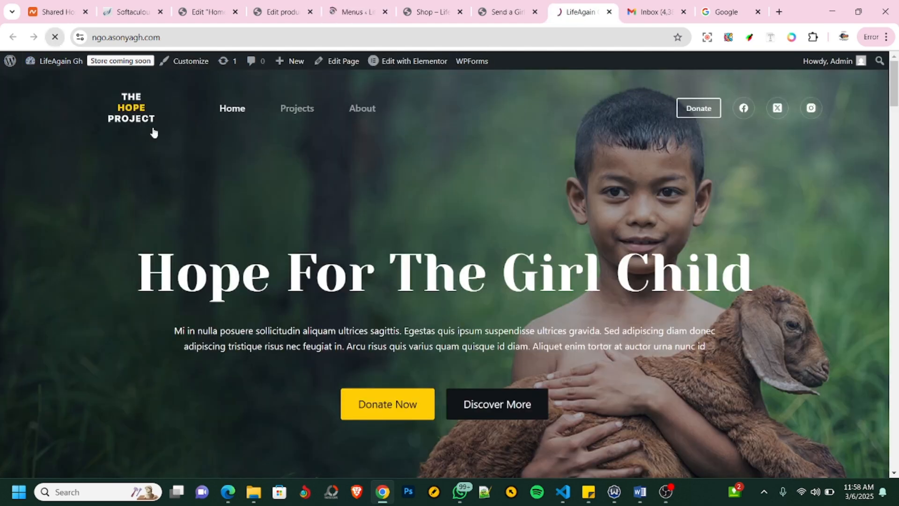
left_click(297, 110)
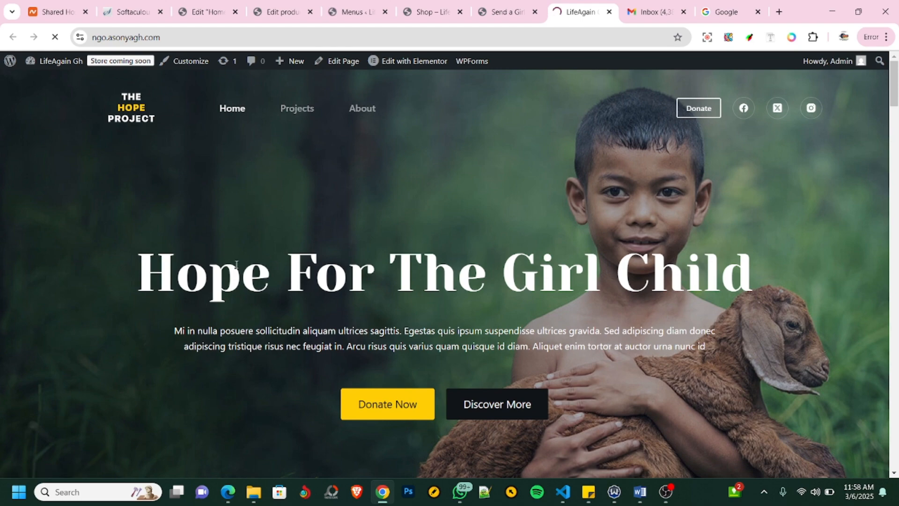
scroll(245, 277, "down", 6)
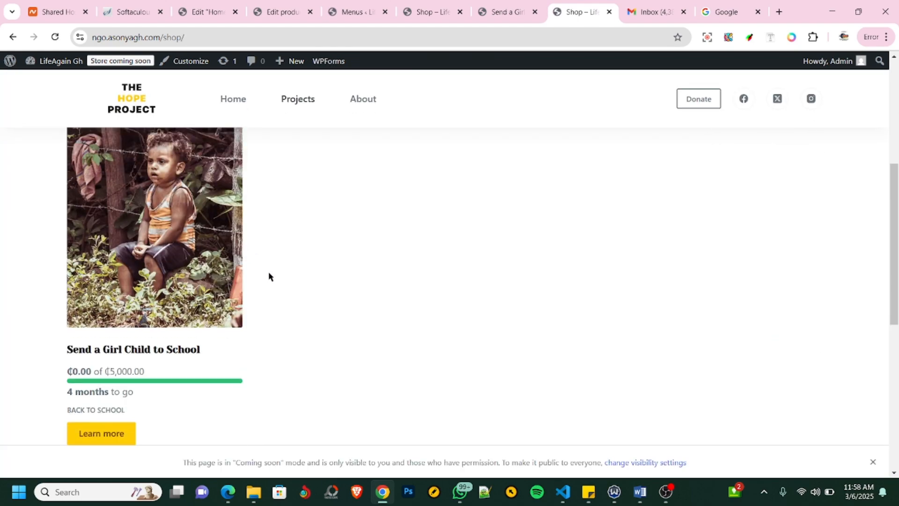
scroll(278, 272, "up", 4)
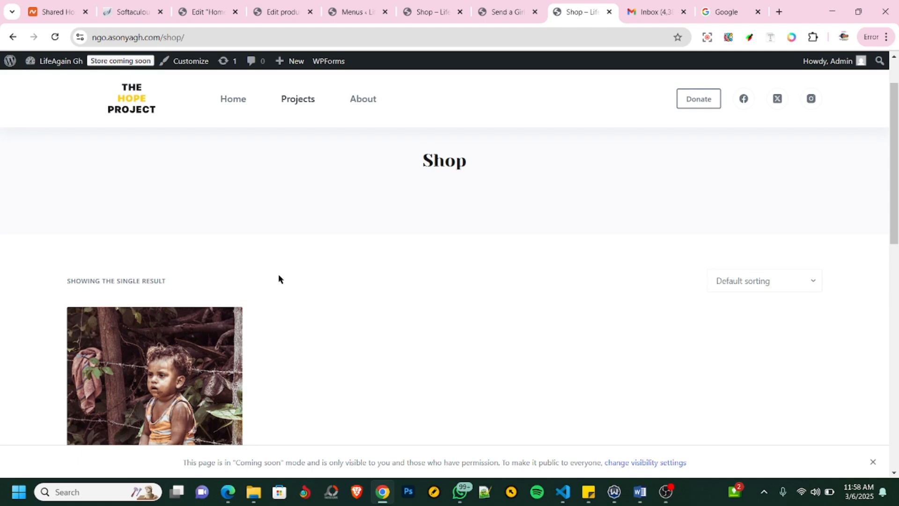
scroll(278, 274, "down", 7)
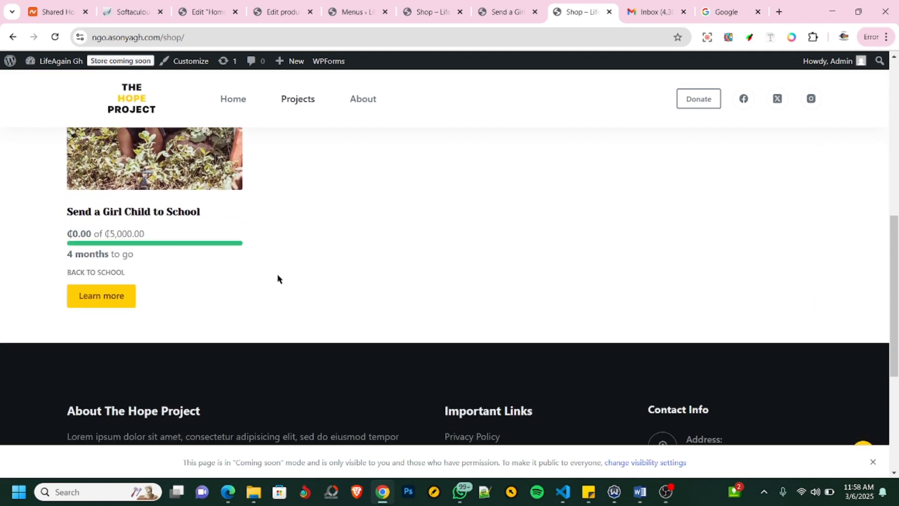
scroll(277, 279, "up", 5)
scroll(279, 279, "down", 2)
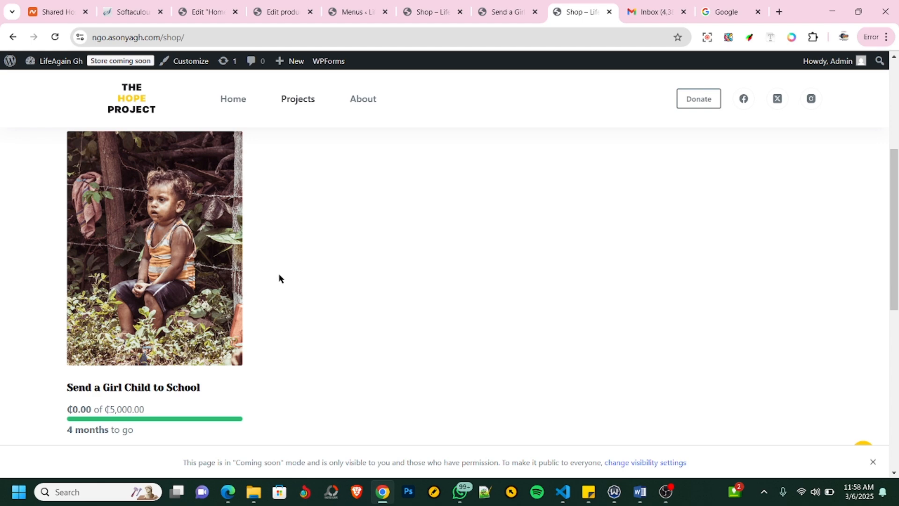
scroll(288, 285, "up", 2)
scroll(287, 285, "down", 1)
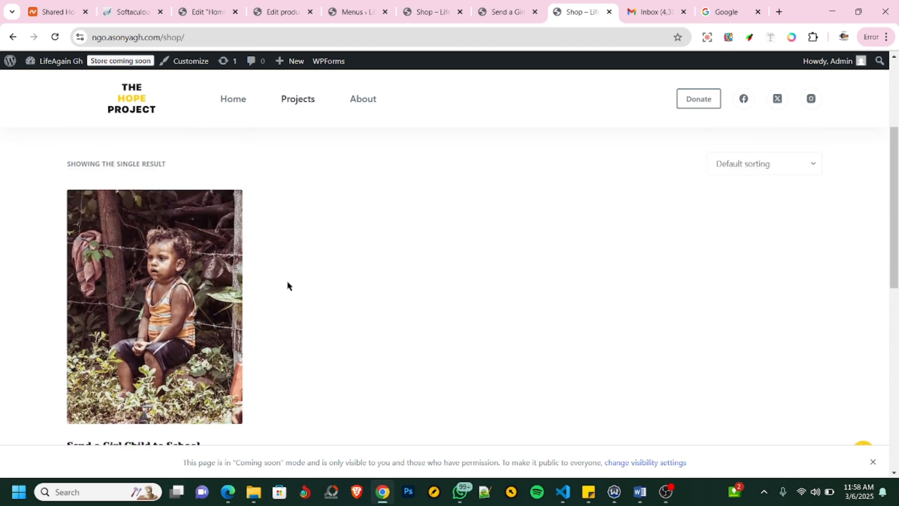
scroll(287, 285, "up", 4)
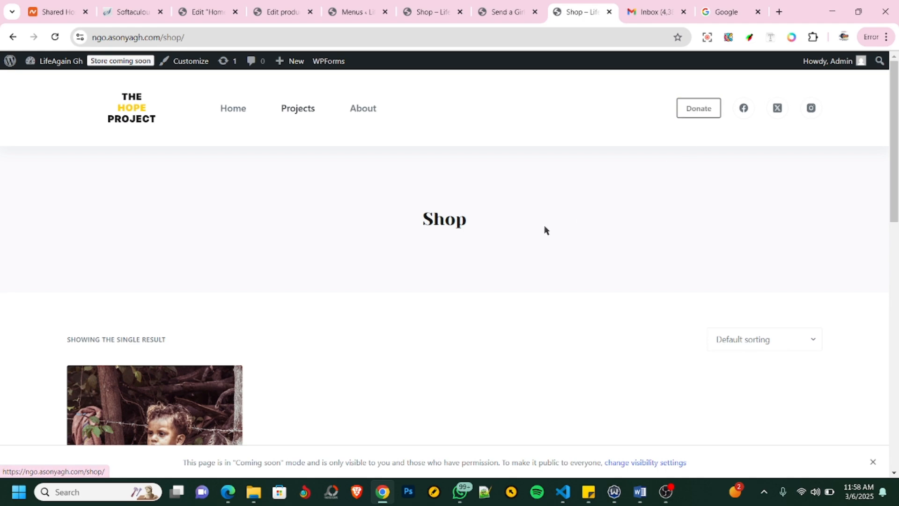
scroll(543, 227, "down", 2)
scroll(546, 224, "up", 2)
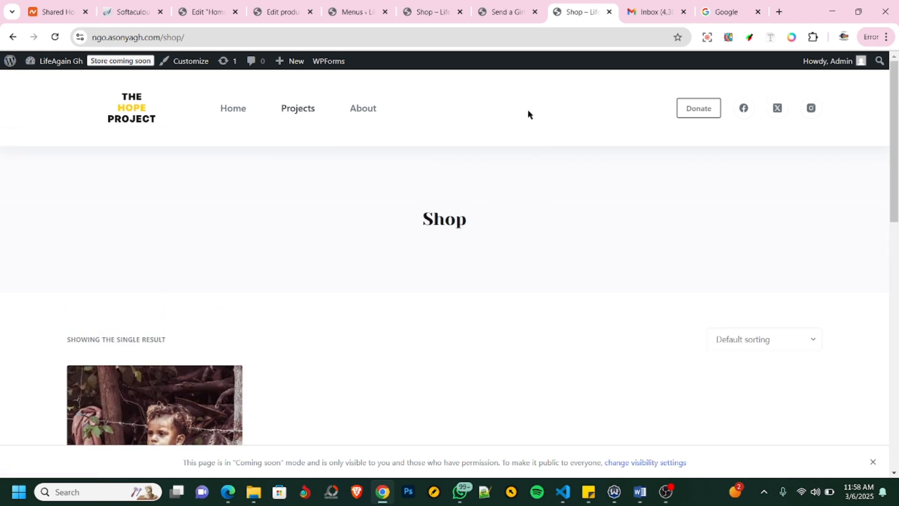
left_click(363, 11)
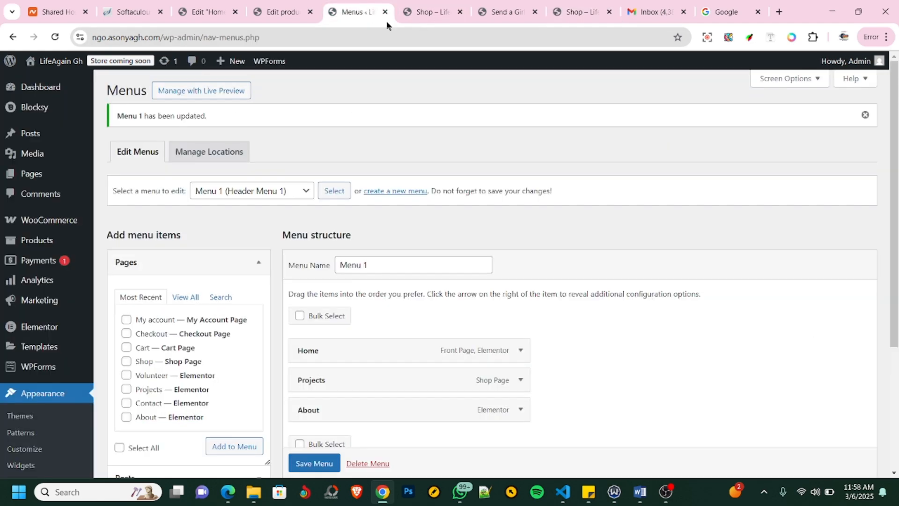
left_click(430, 11)
left_click(497, 17)
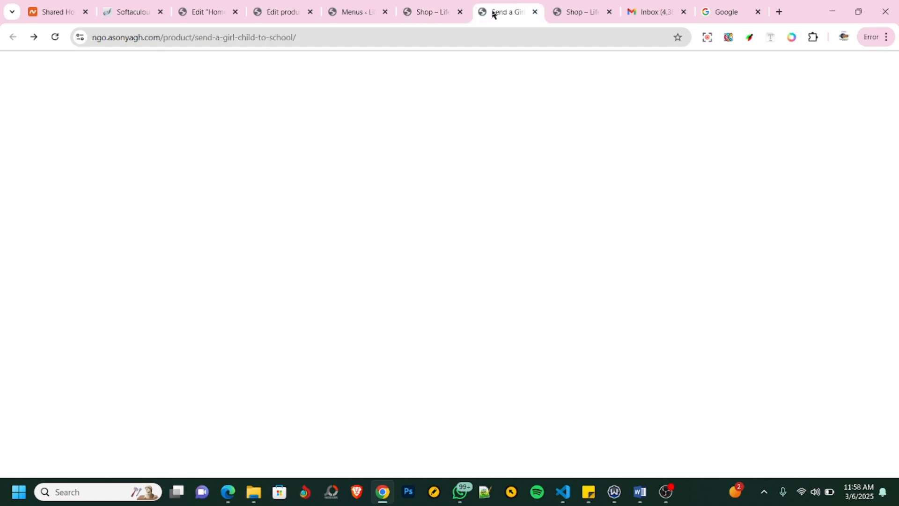
left_click(296, 15)
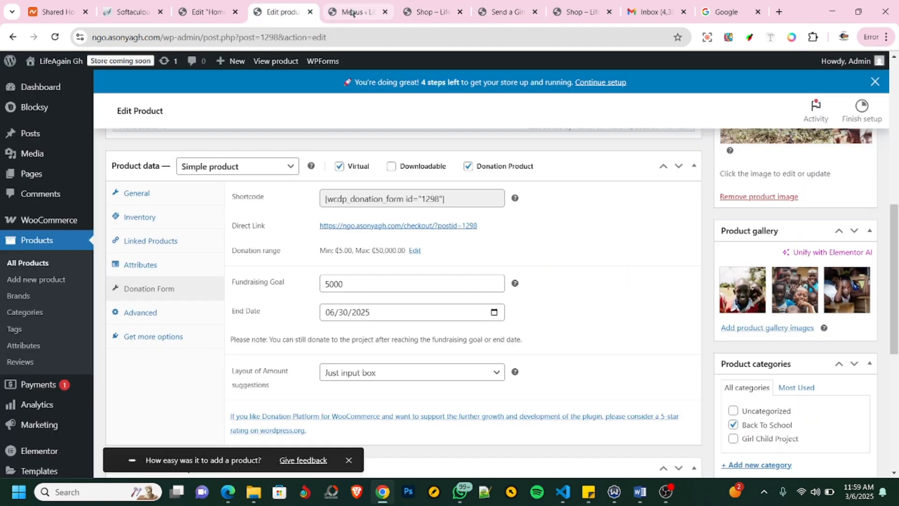
left_click(354, 12)
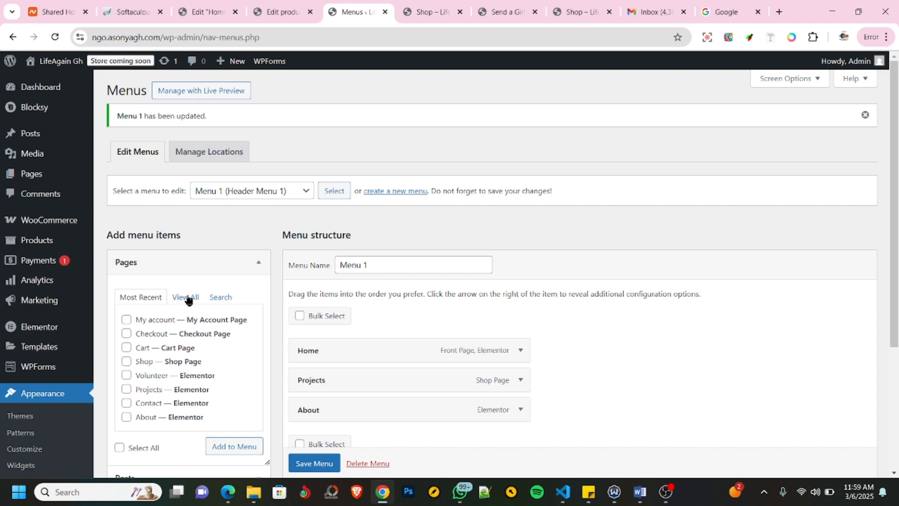
left_click(208, 15)
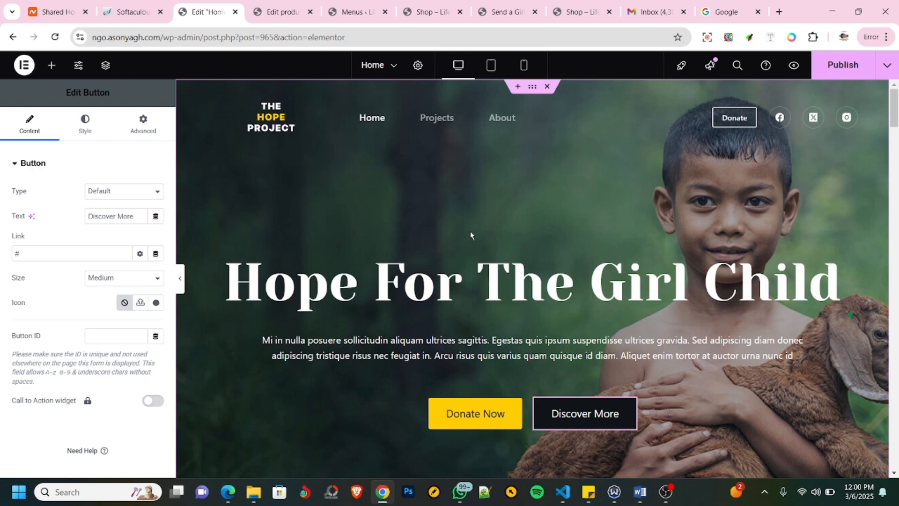
scroll(496, 304, "down", 2)
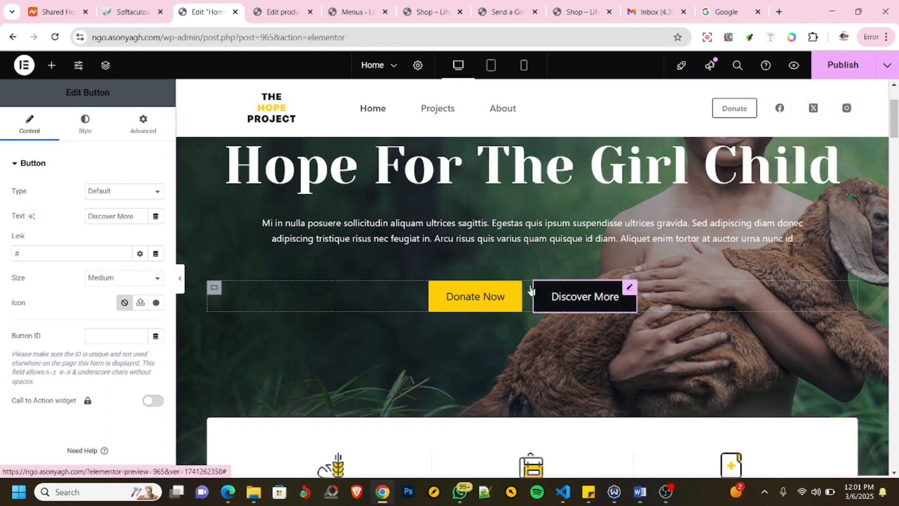
left_click(476, 293)
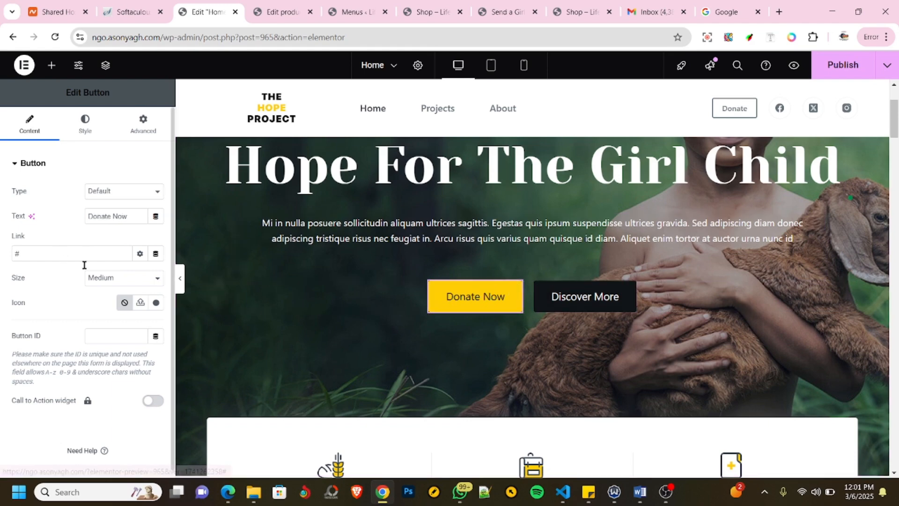
left_click(428, 12)
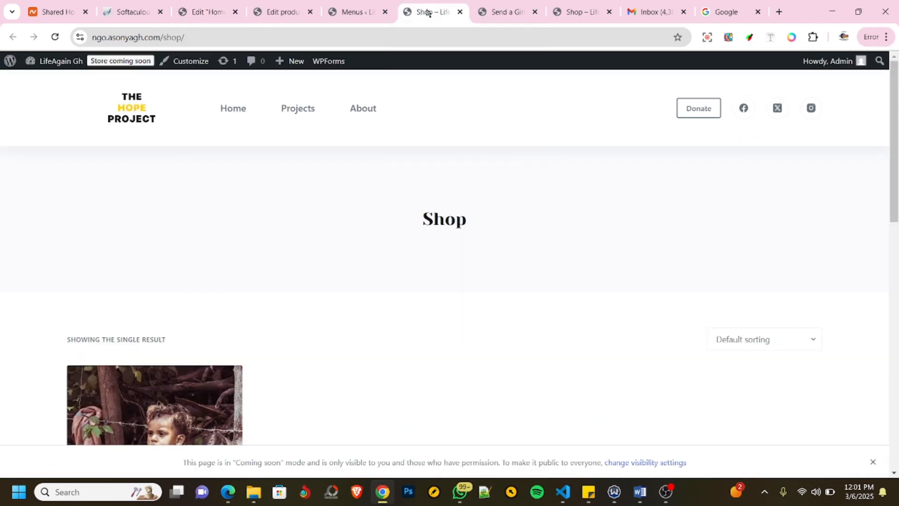
left_click(210, 37)
key("ctrl+c")
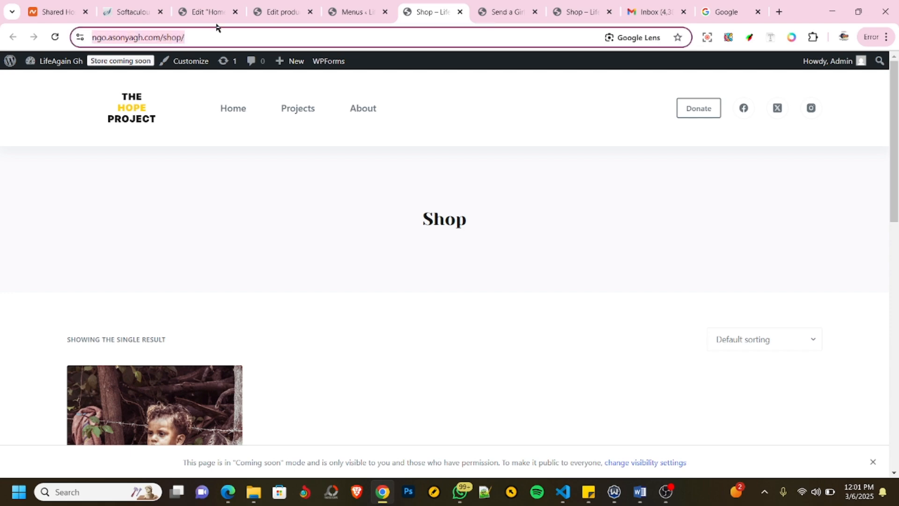
left_click(204, 12)
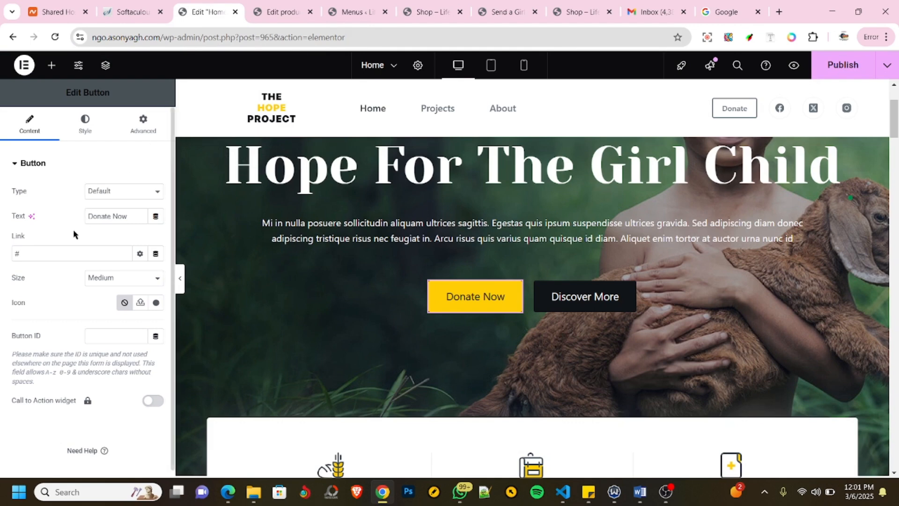
left_click(30, 253)
key("ctrl+v")
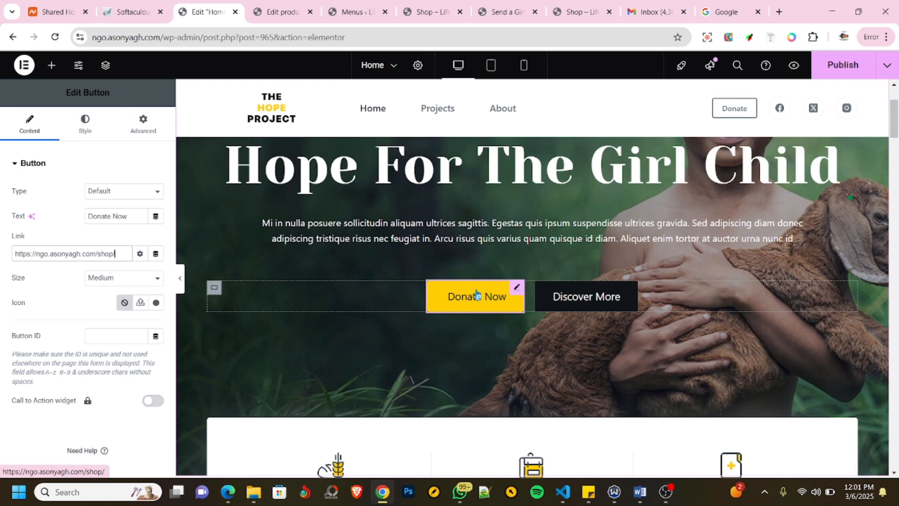
left_click(841, 68)
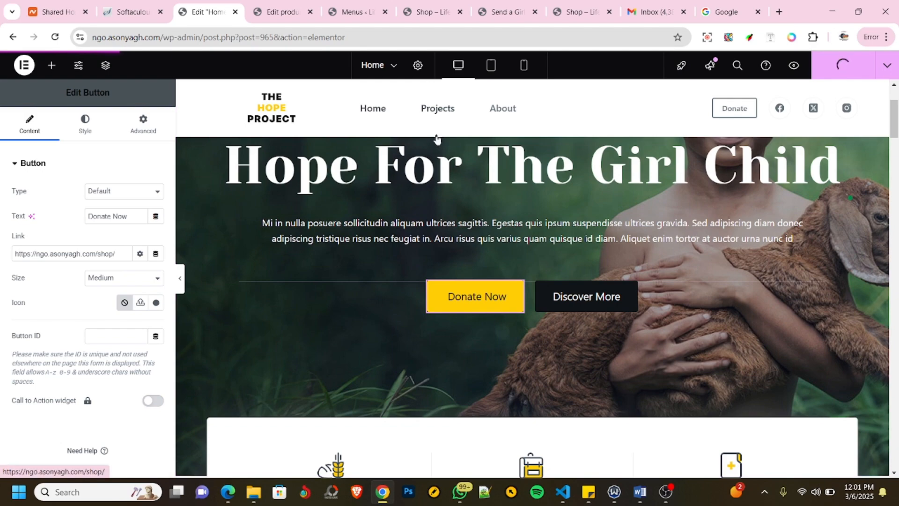
Expand the Projects item in Menu 1 and examine its settings.
left_click(356, 13)
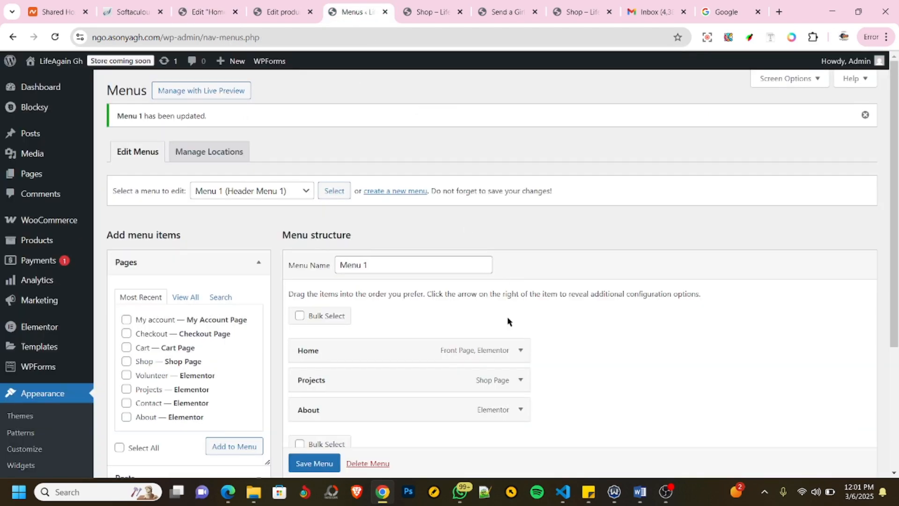
scroll(508, 321, "down", 1)
left_click(521, 322)
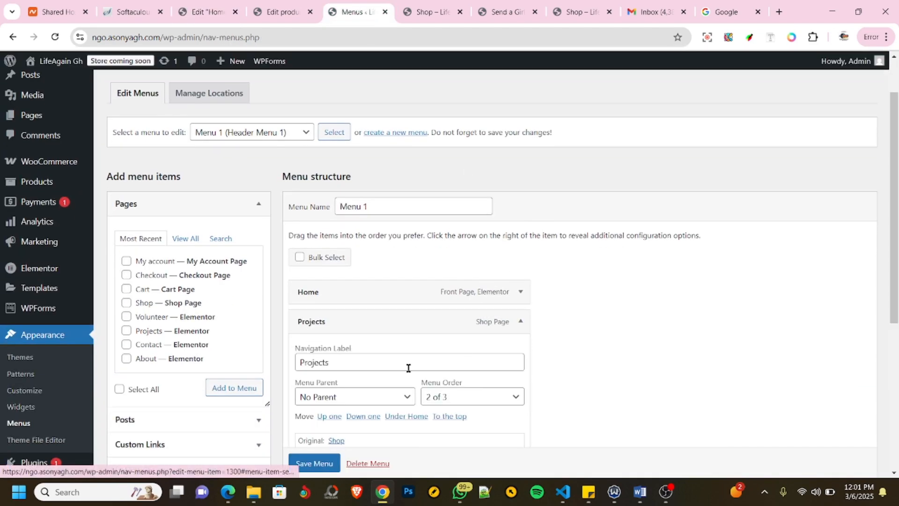
scroll(408, 368, "down", 2)
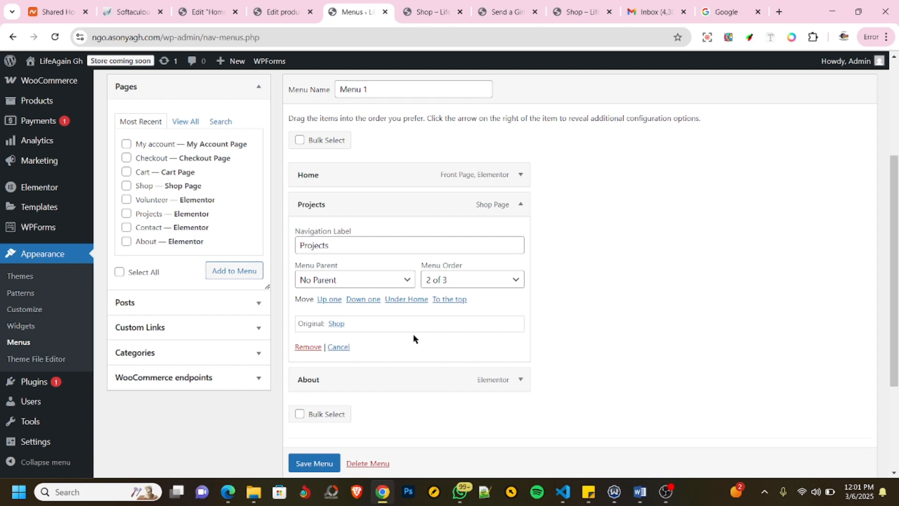
scroll(446, 334, "up", 1)
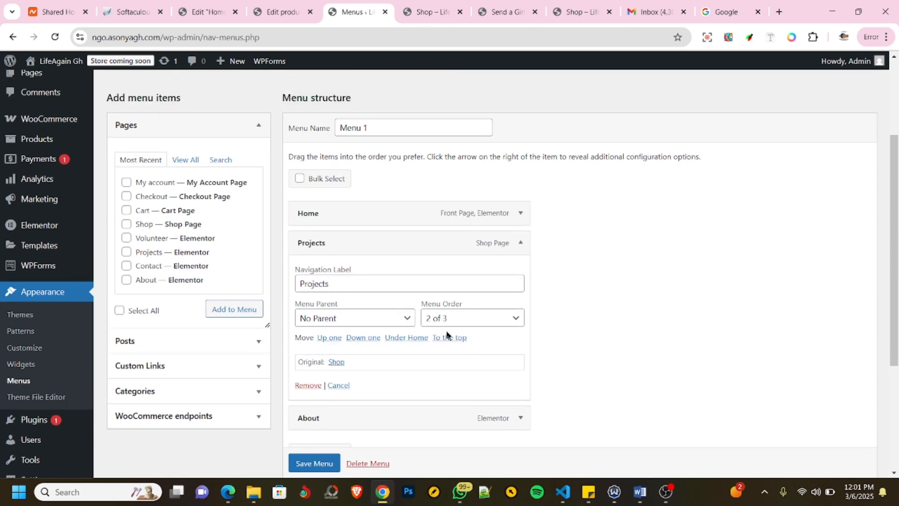
scroll(446, 334, "up", 3)
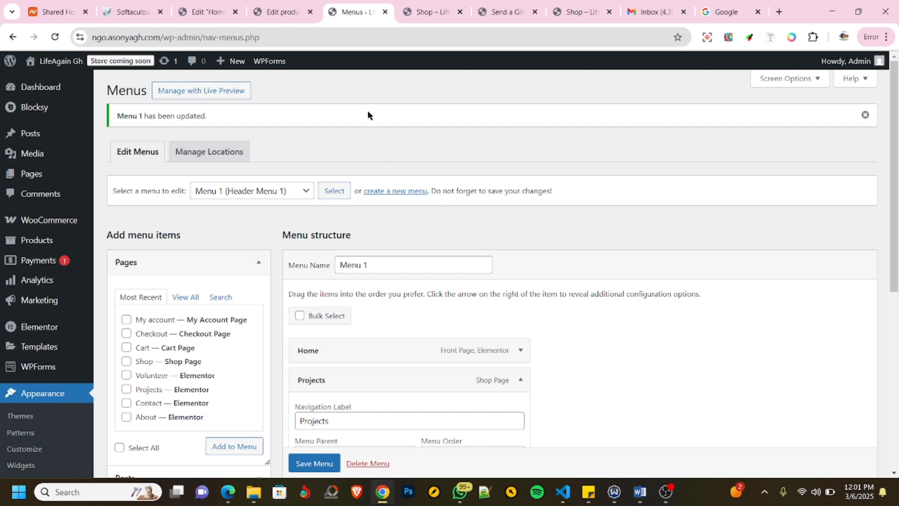
Load the live home page, follow its Donate Now button, and examine the page it opens.
left_click(206, 12)
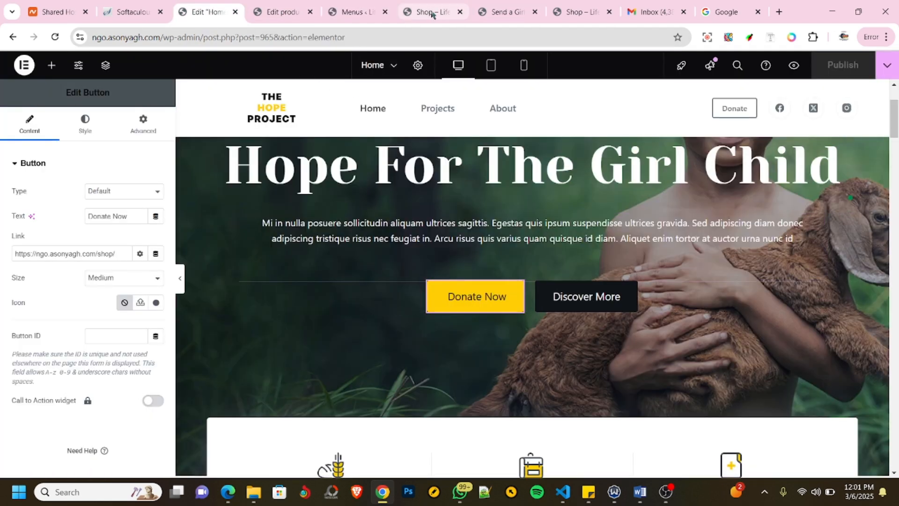
left_click(580, 12)
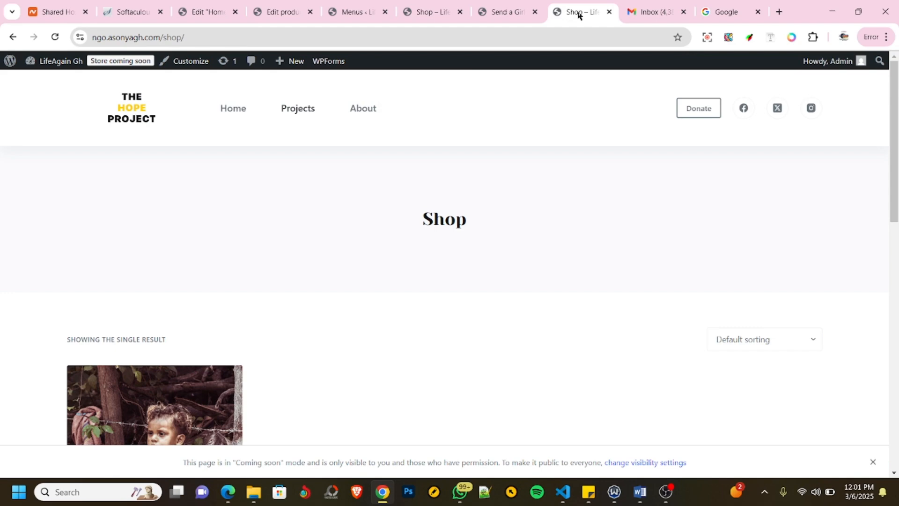
left_click(132, 113)
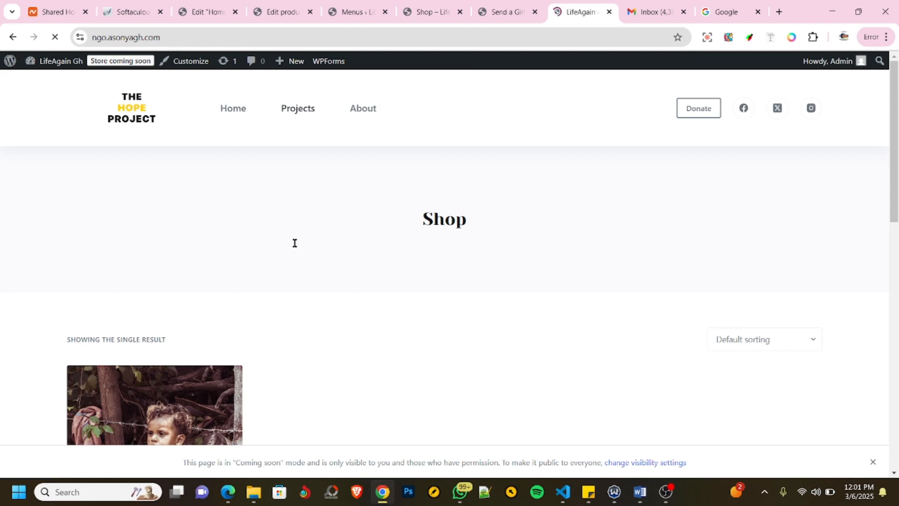
scroll(361, 260, "down", 2)
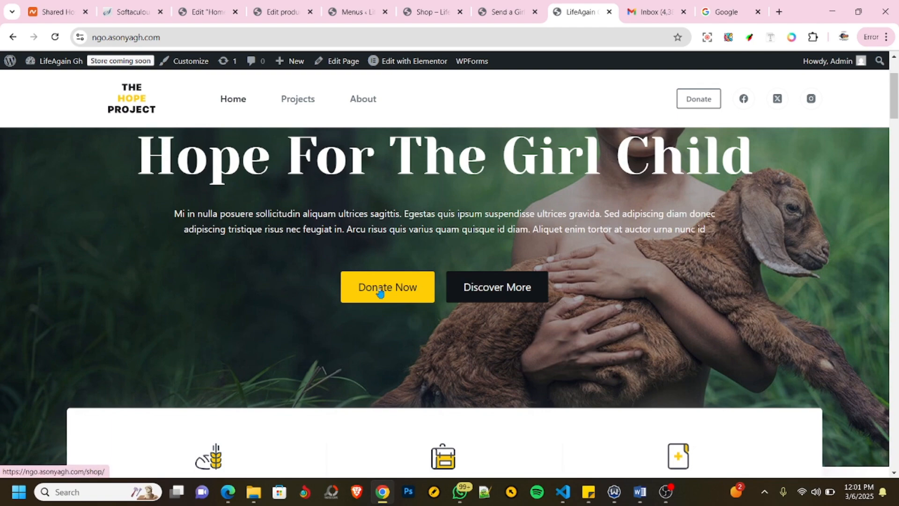
left_click(380, 292)
scroll(314, 281, "down", 5)
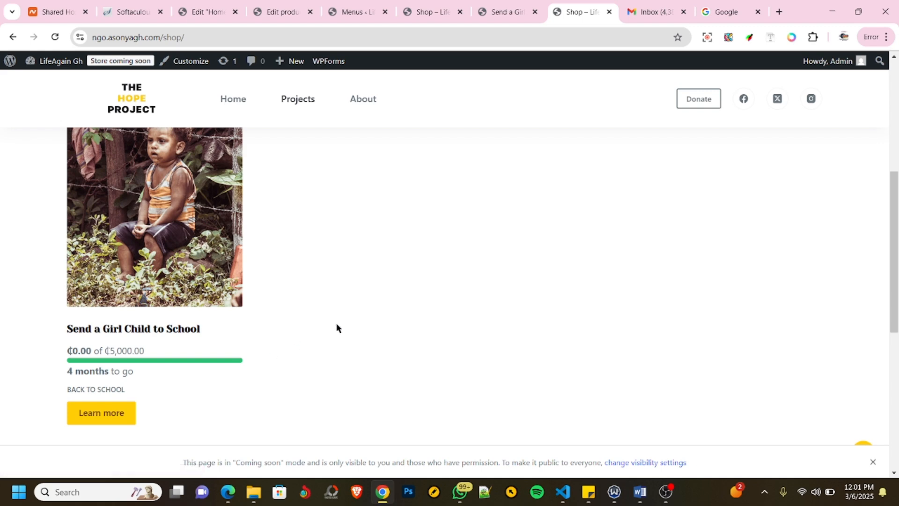
scroll(350, 309, "up", 3)
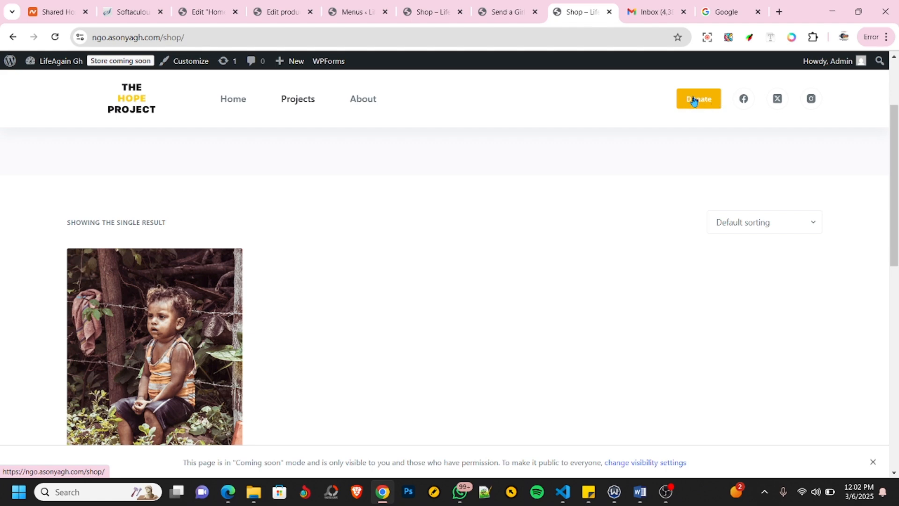
Open the theme customizer from the site admin and go to its Header settings.
left_click(282, 13)
left_click(361, 19)
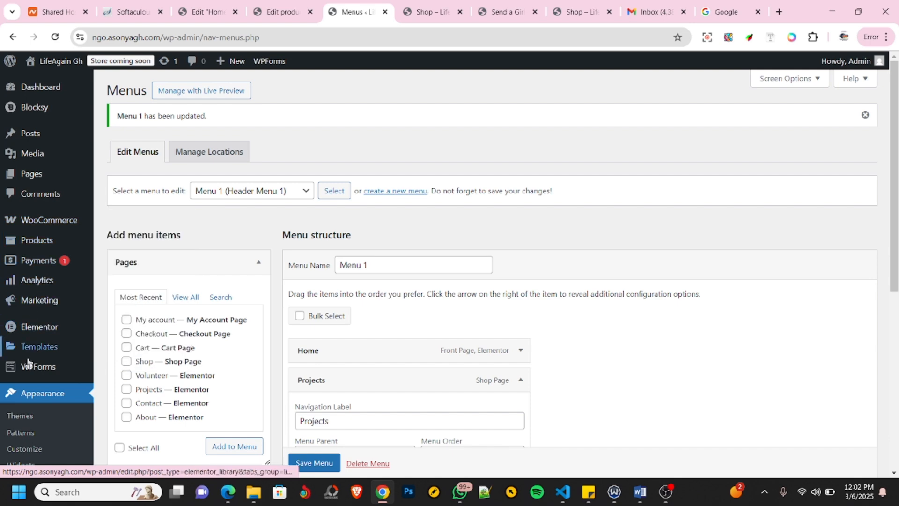
scroll(38, 412, "down", 2)
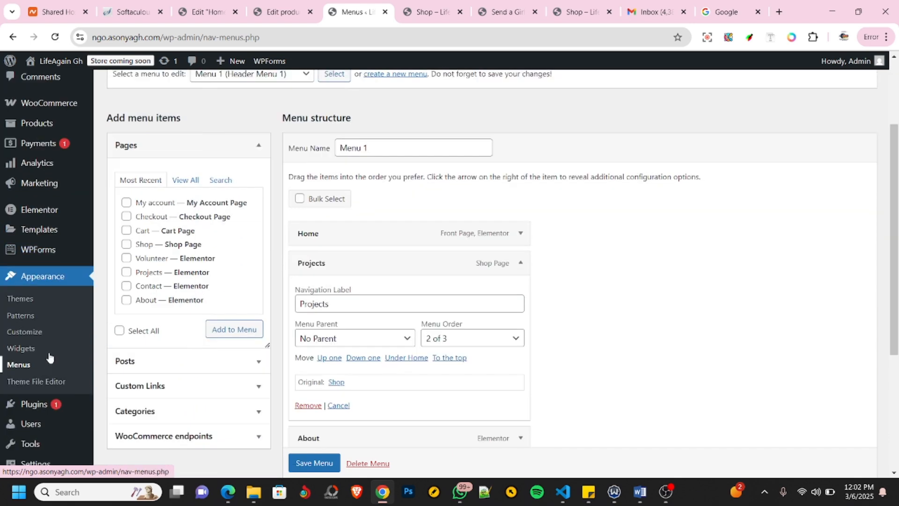
left_click(19, 333)
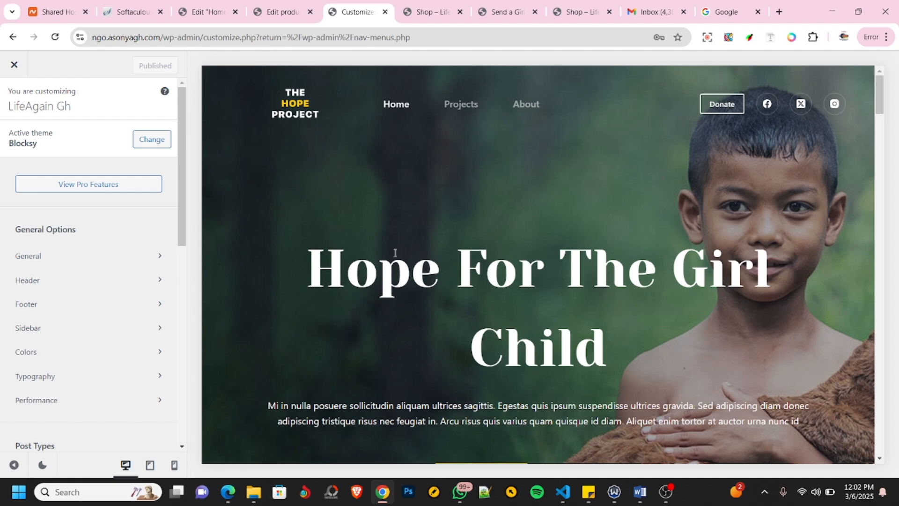
left_click(34, 282)
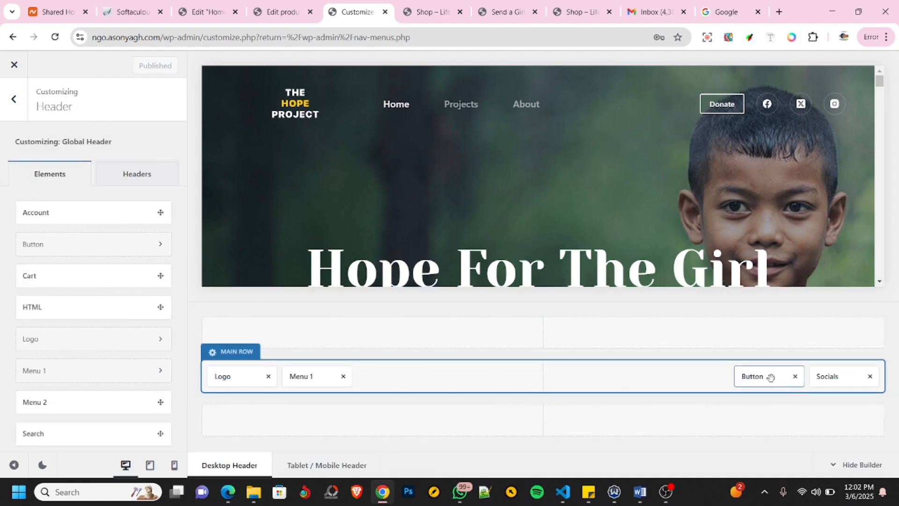
left_click(768, 375)
scroll(94, 239, "down", 3)
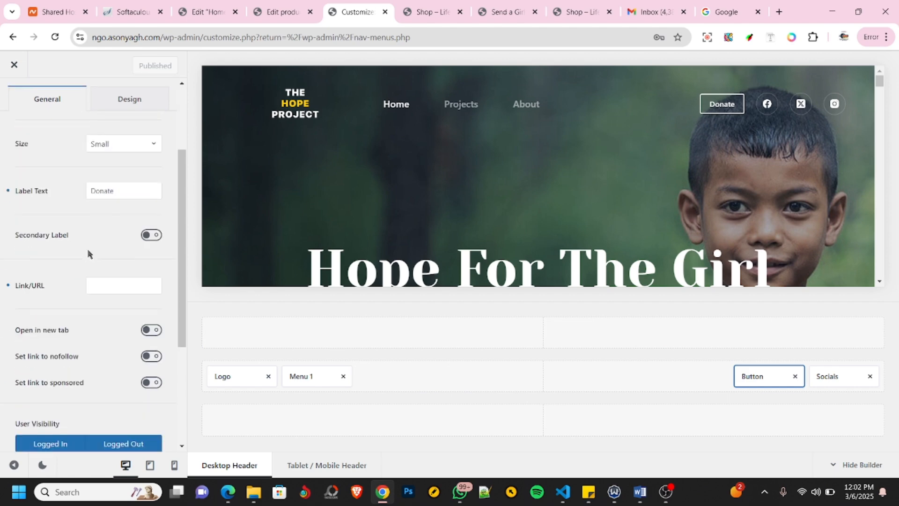
left_click(111, 229)
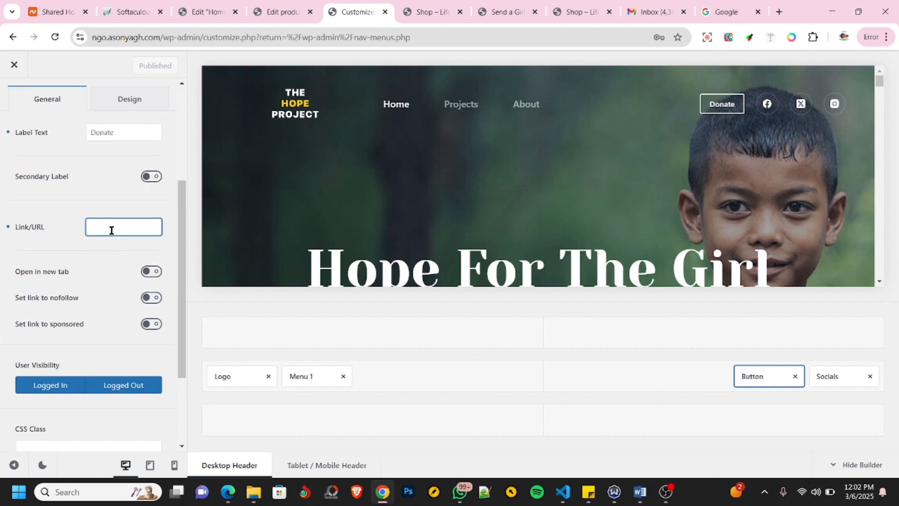
key("ctrl+v")
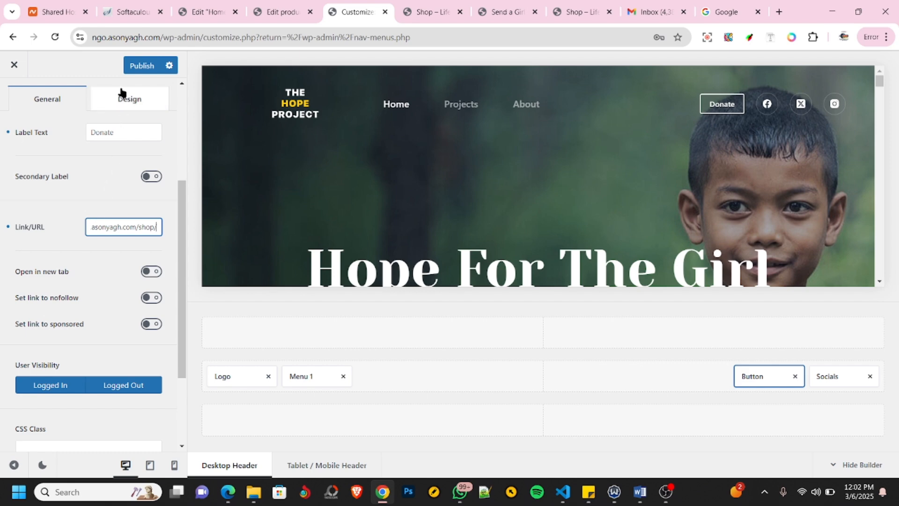
left_click(142, 66)
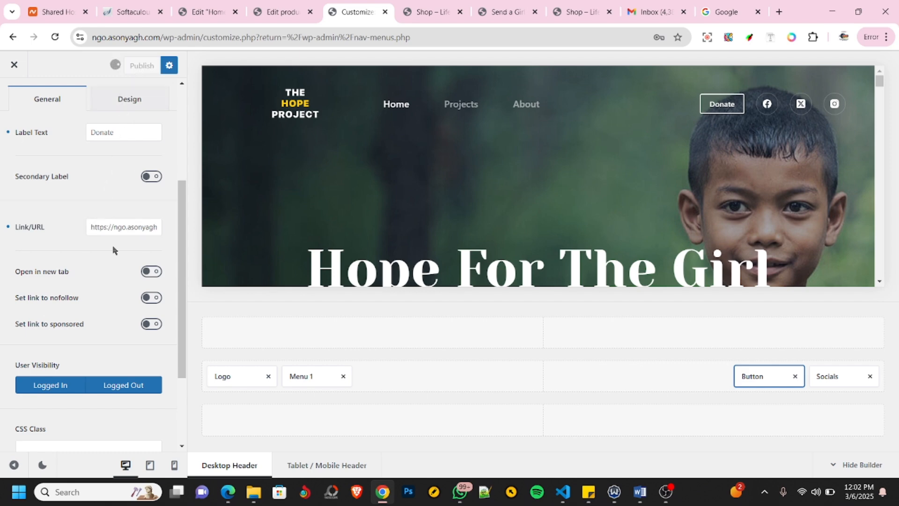
Look over the header button's general and design settings and return to the list of header elements.
scroll(96, 263, "down", 3)
scroll(94, 261, "up", 1)
scroll(94, 262, "up", 5)
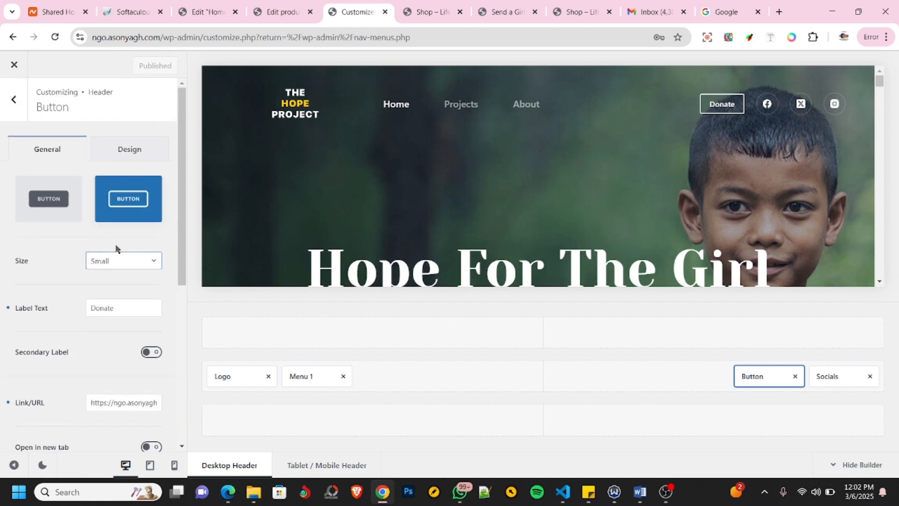
left_click(130, 152)
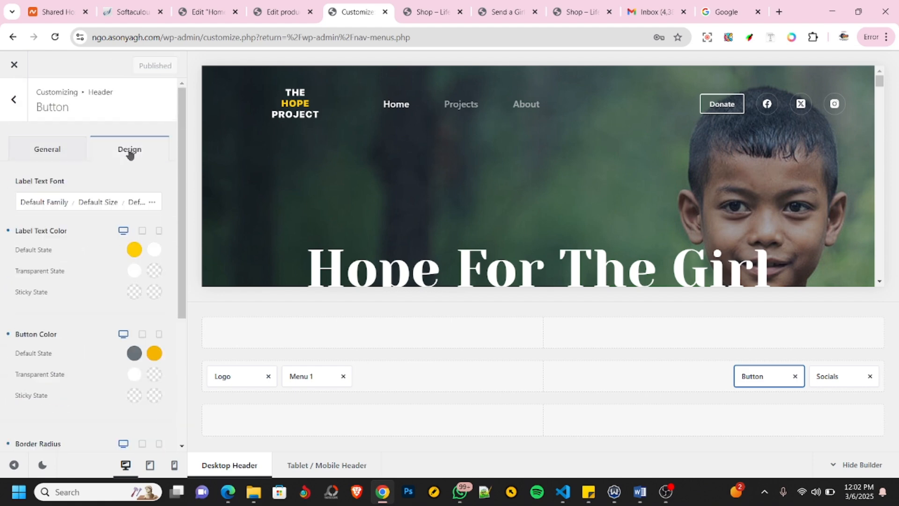
left_click(56, 153)
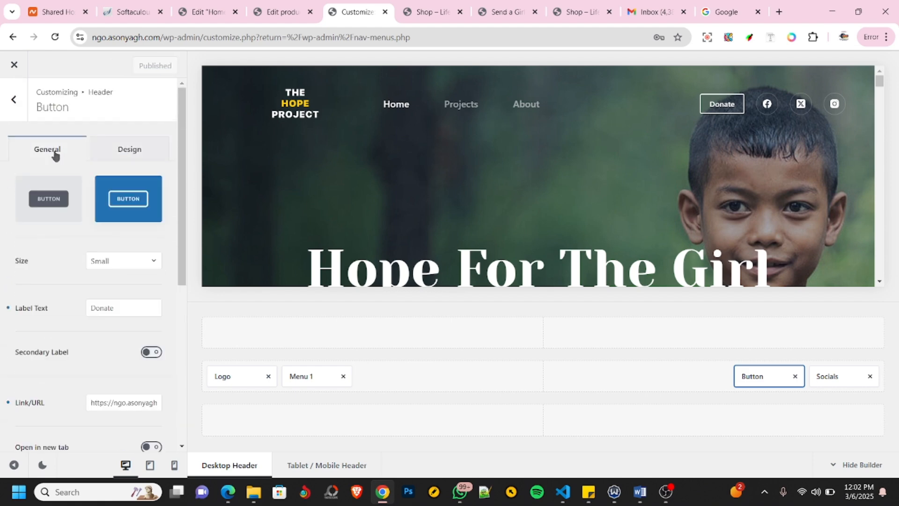
left_click(13, 99)
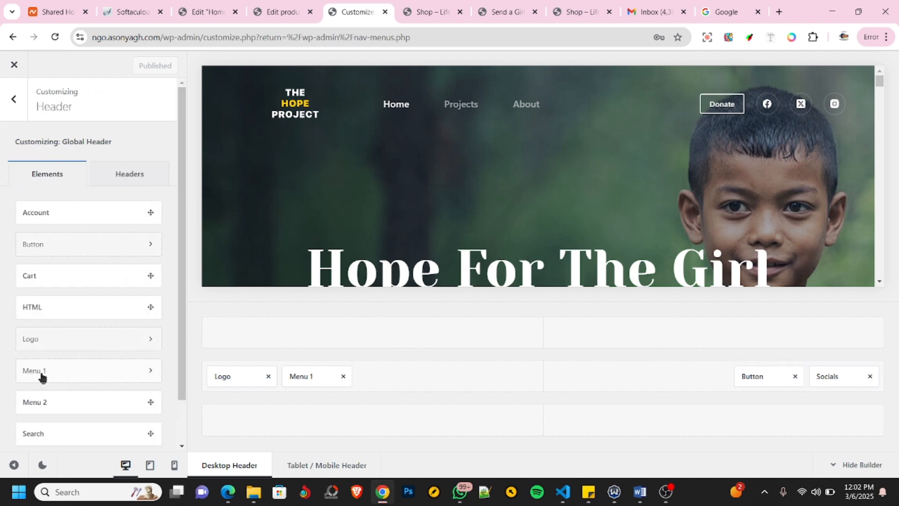
Add the Search element after Socials in the desktop header's main row and publish the customization.
scroll(68, 347, "down", 2)
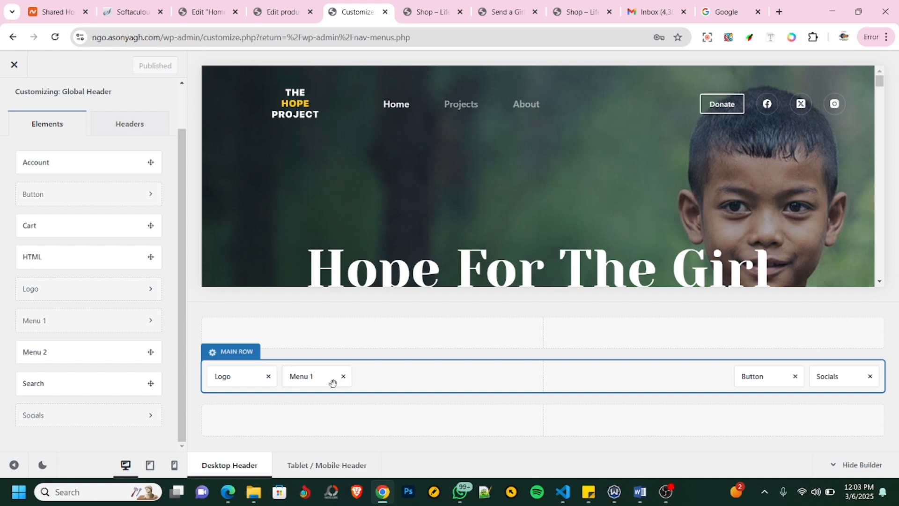
left_click_drag(40, 383, 833, 374)
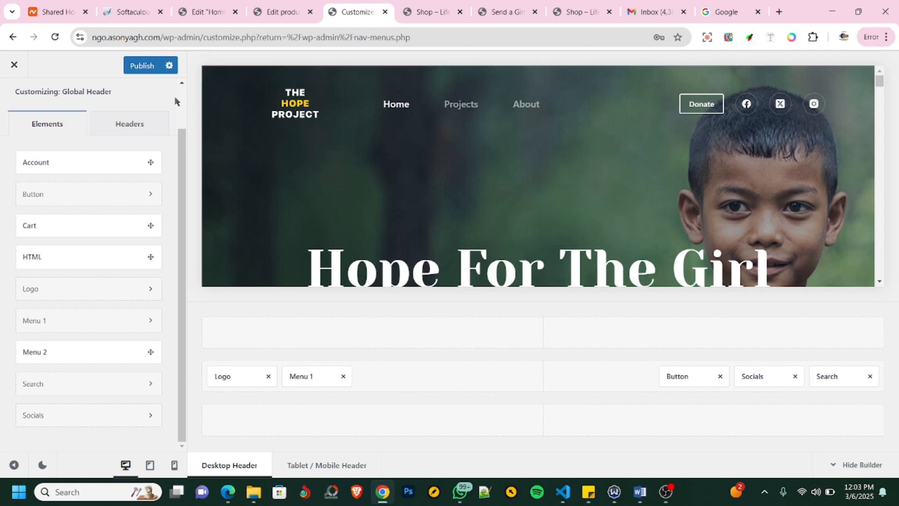
left_click(143, 66)
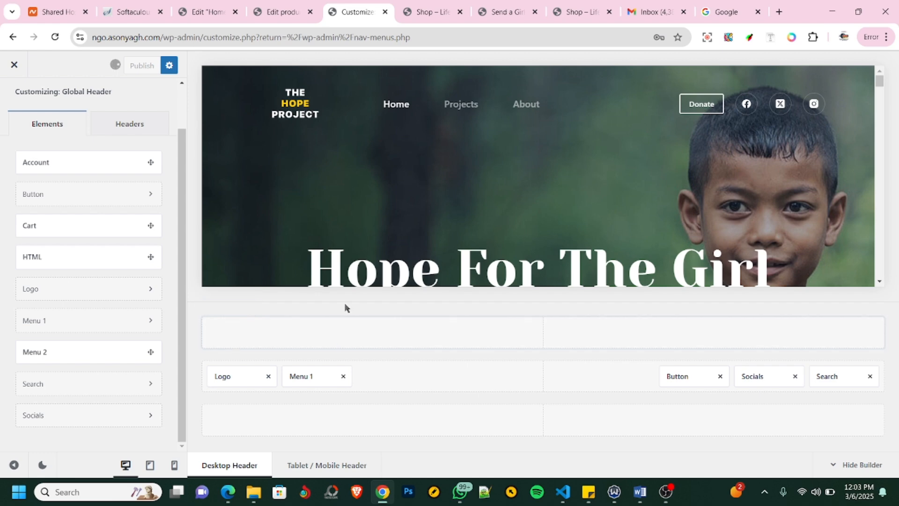
Go to the WooCommerce home in the site admin and open the Get paid setup task.
left_click(281, 12)
left_click(423, 14)
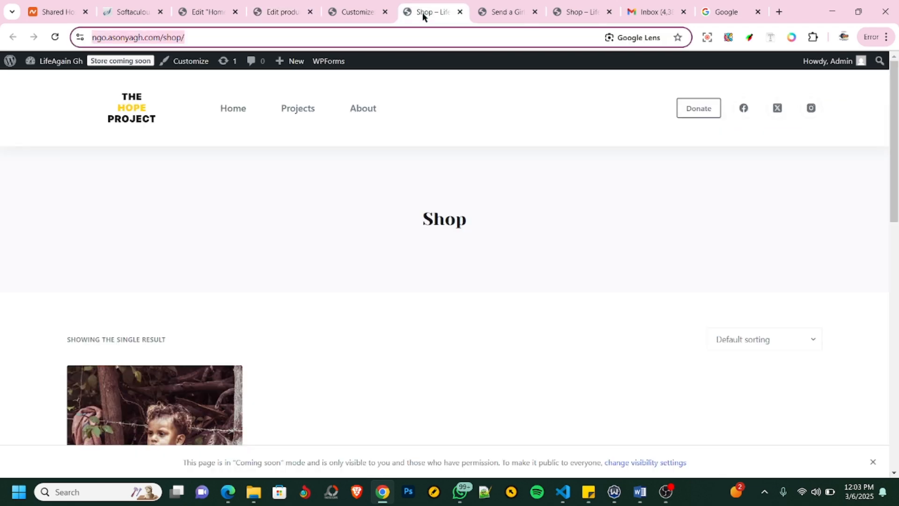
left_click(282, 10)
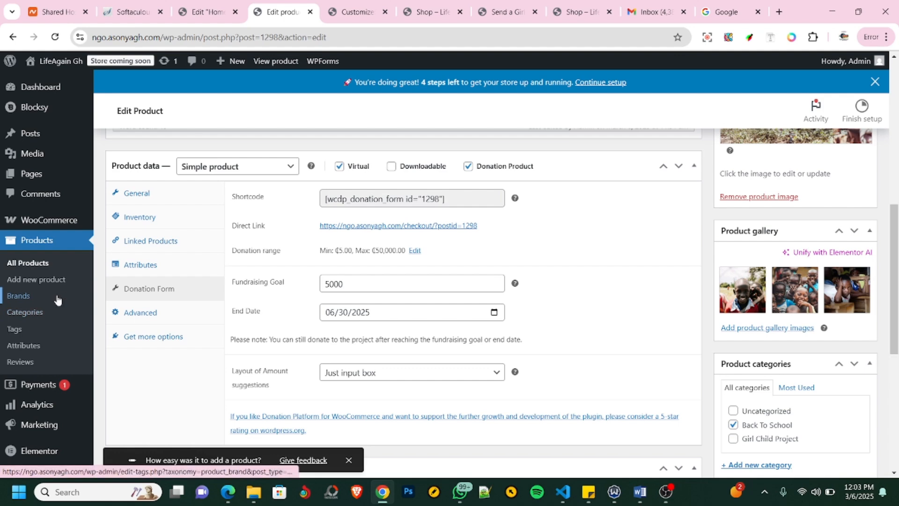
mouse_move(46, 224)
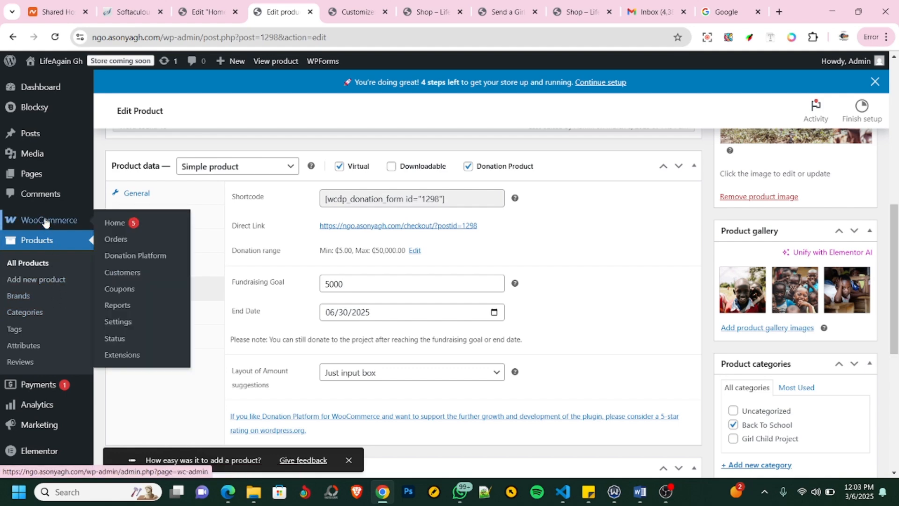
left_click(45, 223)
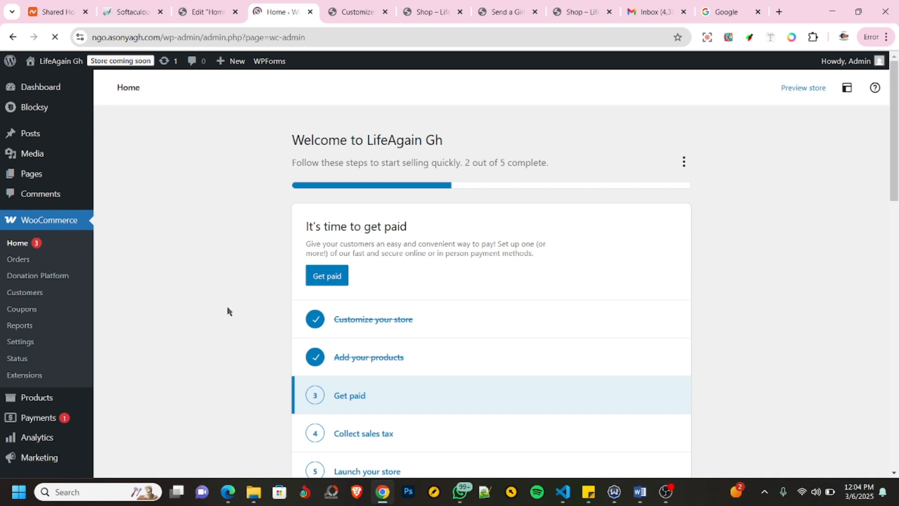
scroll(283, 283, "down", 2)
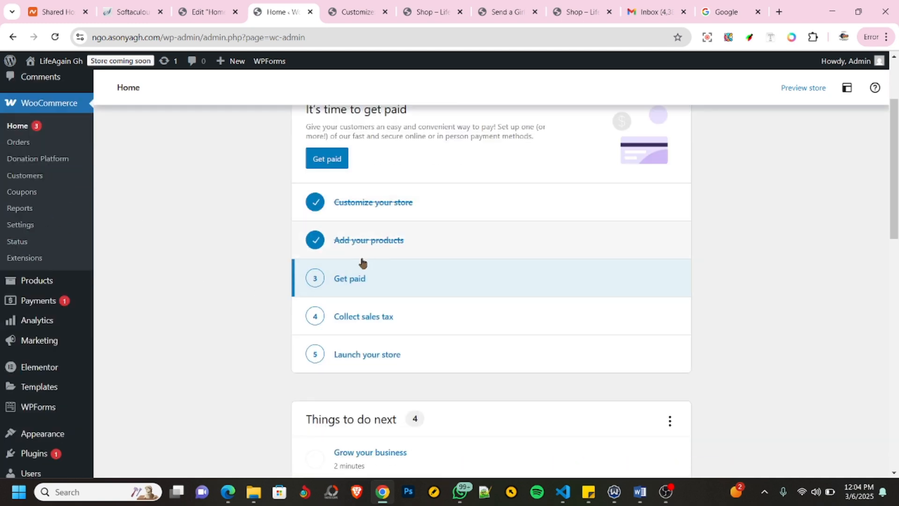
left_click(347, 280)
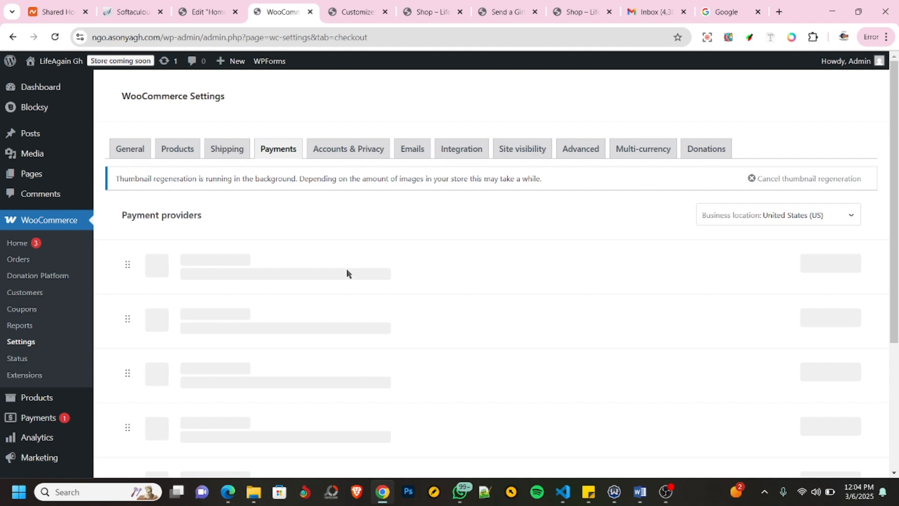
Set the payments business location to Ghana and install and enable Paystack as a payment provider.
scroll(418, 266, "down", 3)
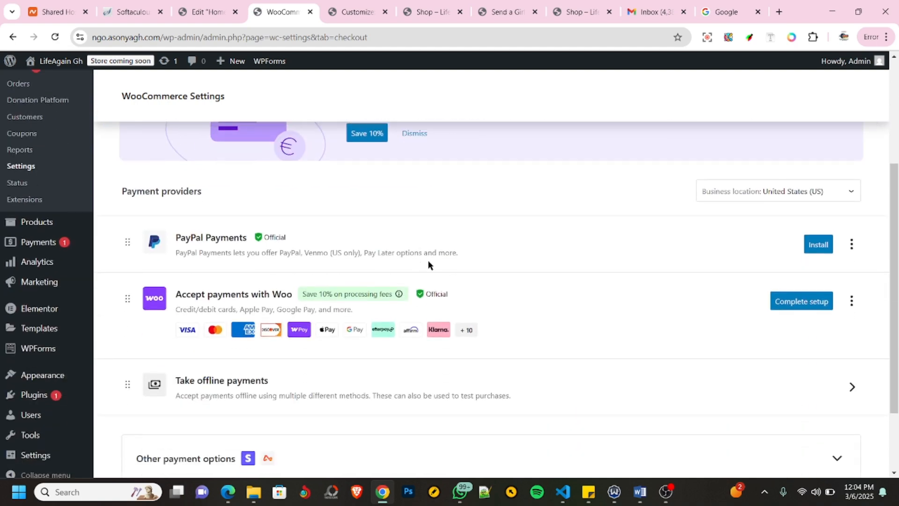
scroll(440, 271, "down", 2)
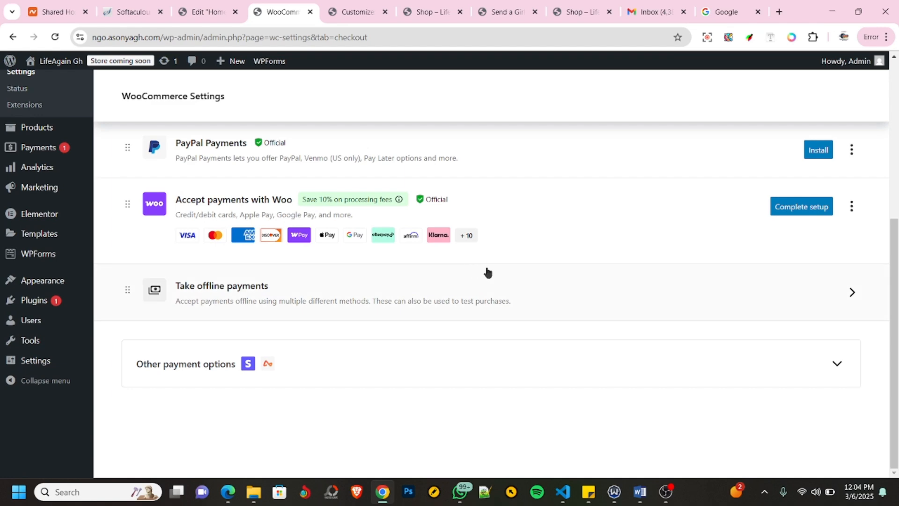
scroll(491, 269, "up", 3)
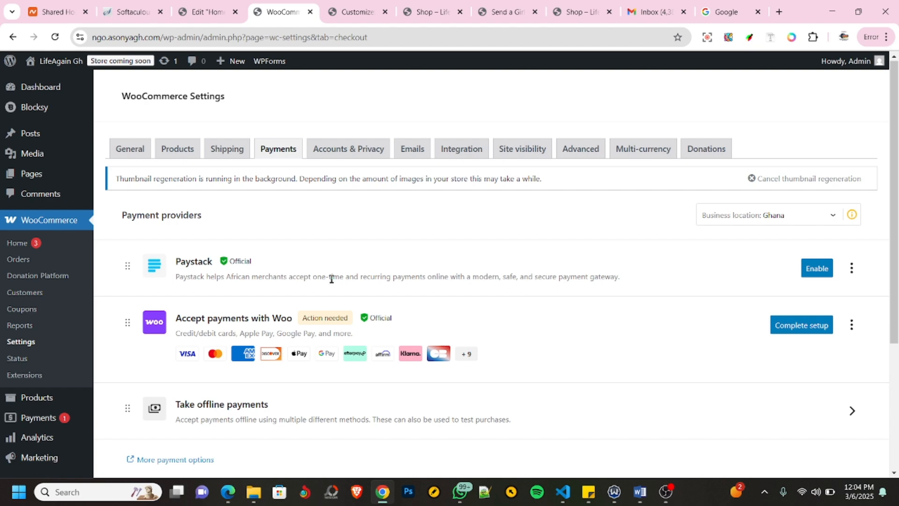
mouse_move(248, 263)
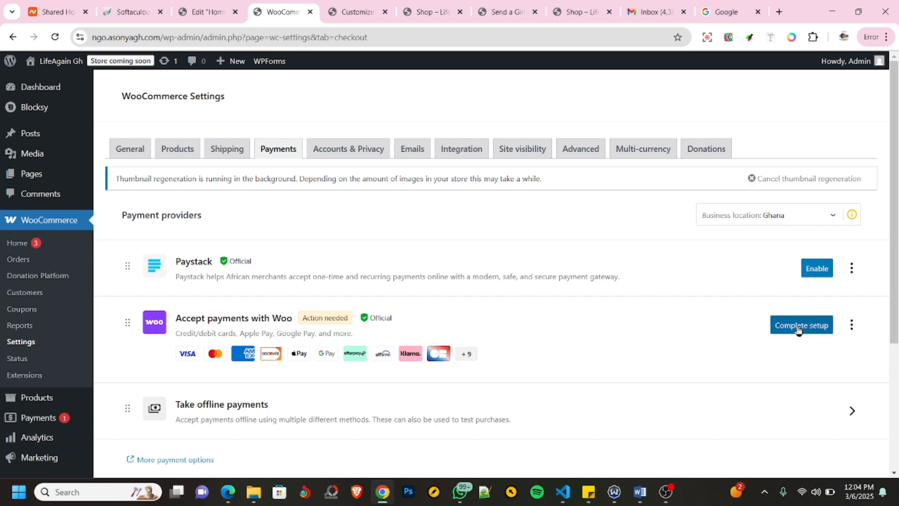
left_click(817, 270)
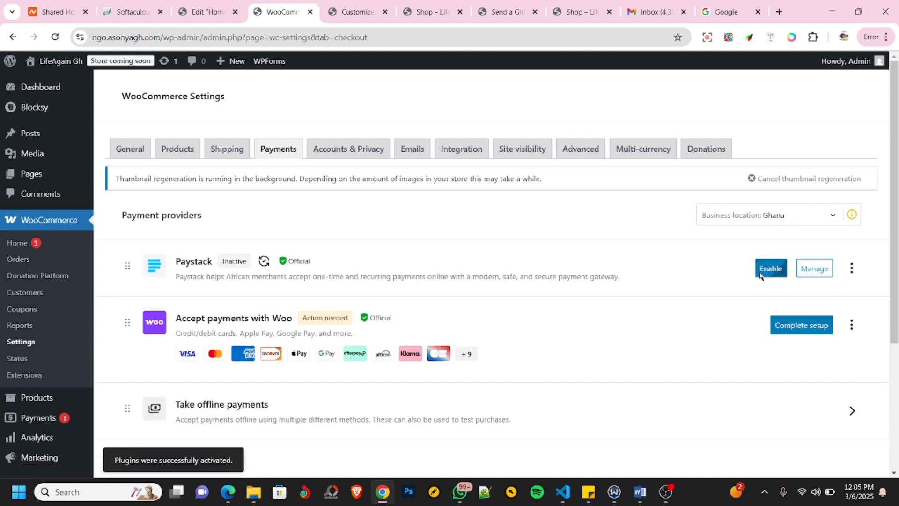
left_click(761, 270)
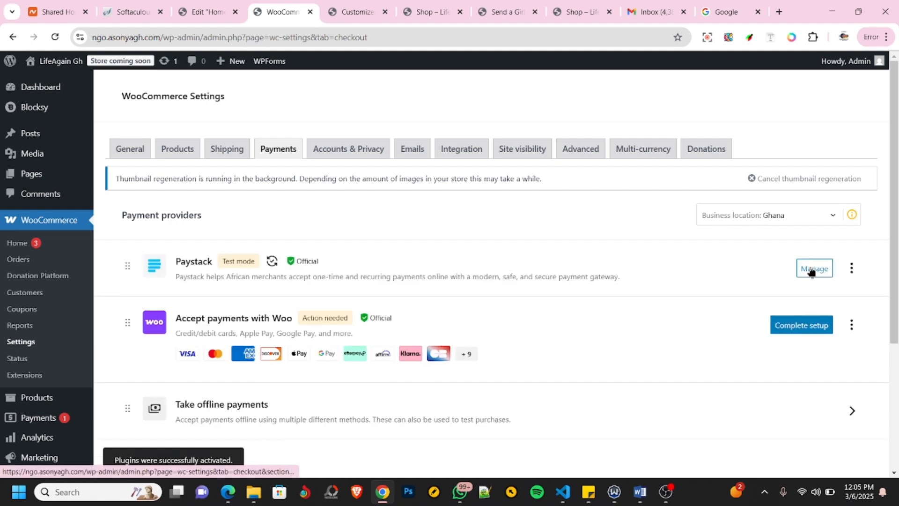
Open the management settings of the Paystack gateway and review its test mode, payment option and key fields.
left_click(811, 271)
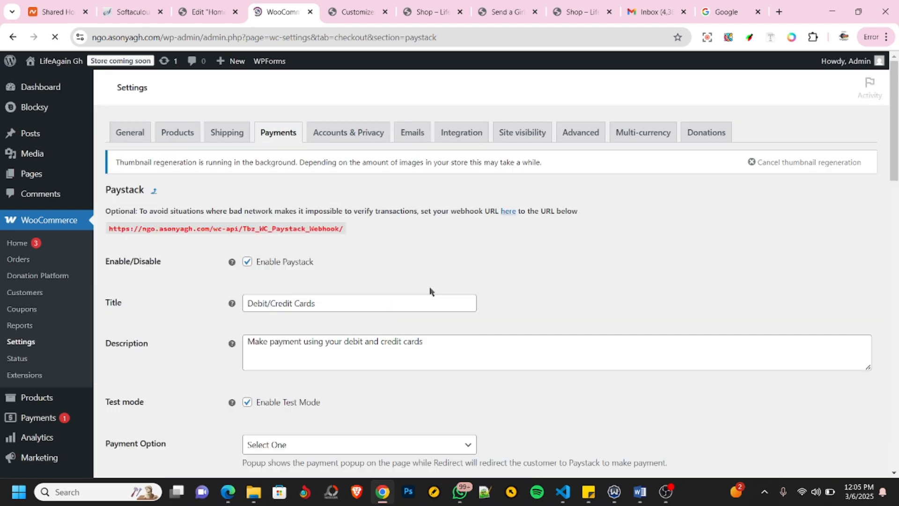
scroll(297, 301, "down", 3)
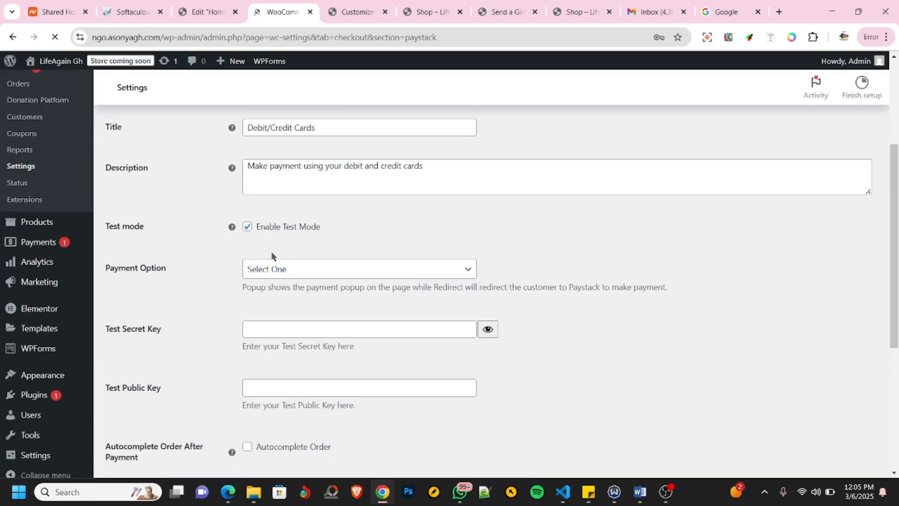
scroll(272, 256, "down", 1)
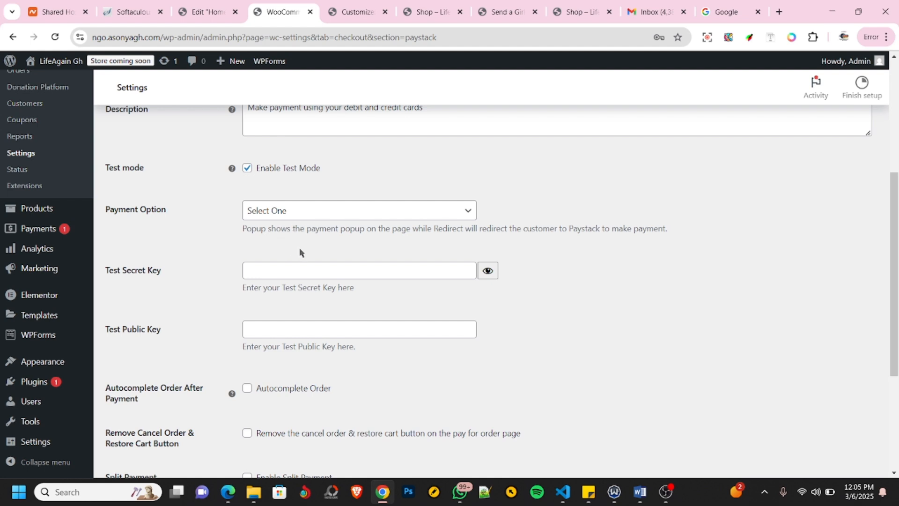
scroll(301, 253, "up", 1)
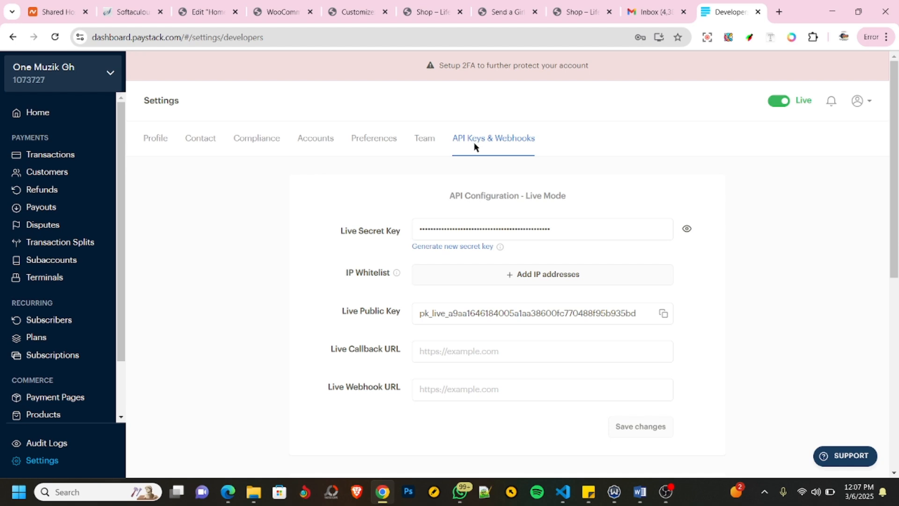
In the Paystack dashboard's API Keys & Webhooks settings, reveal the test-mode secret key and copy it.
scroll(355, 299, "down", 6)
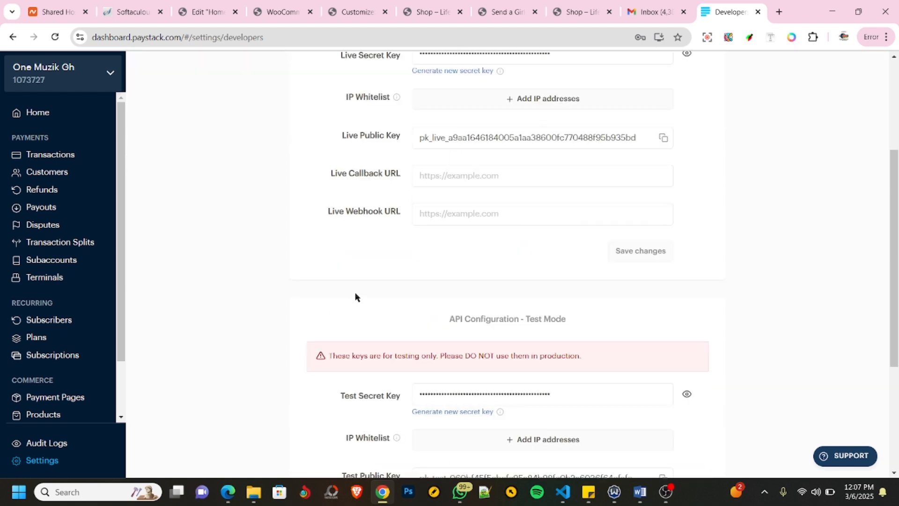
scroll(355, 291, "down", 1)
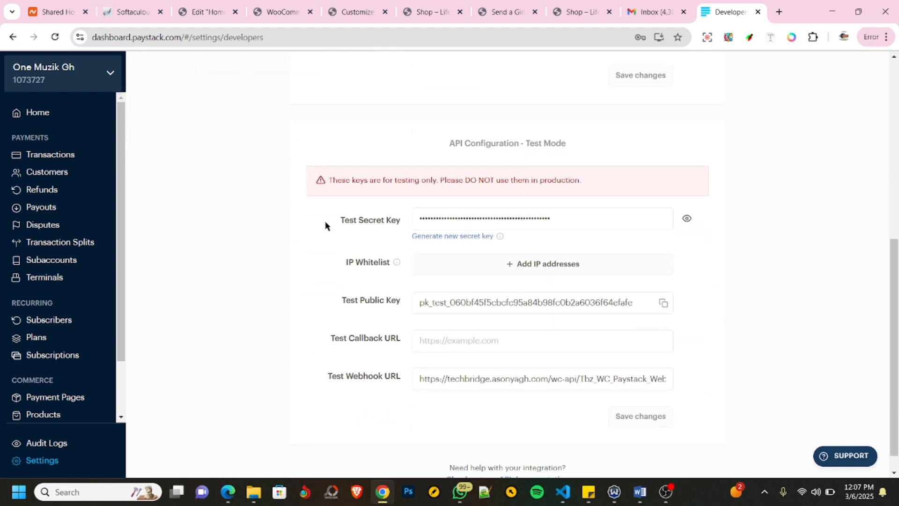
scroll(327, 221, "up", 3)
scroll(364, 173, "down", 4)
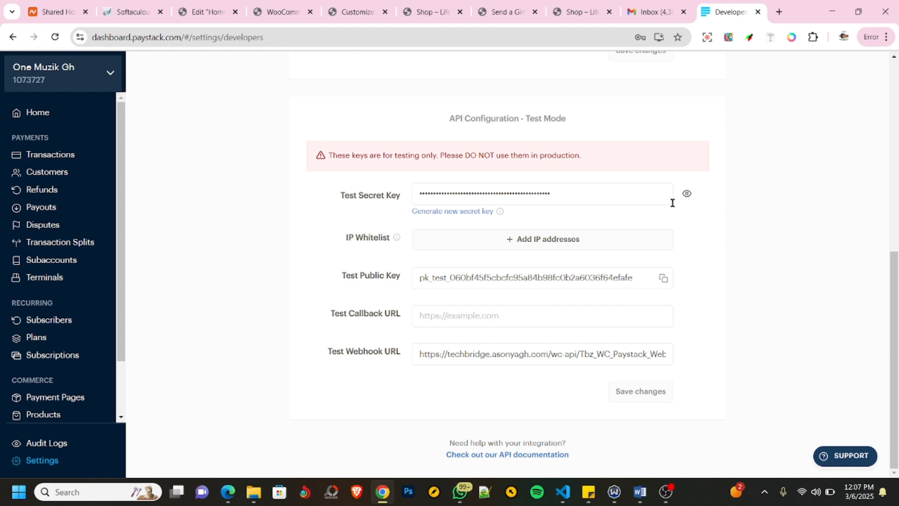
left_click(687, 195)
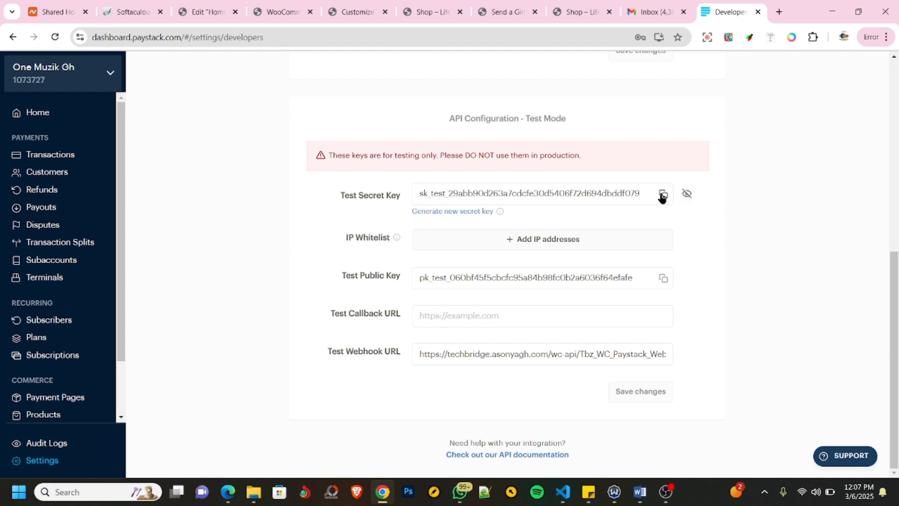
left_click(663, 196)
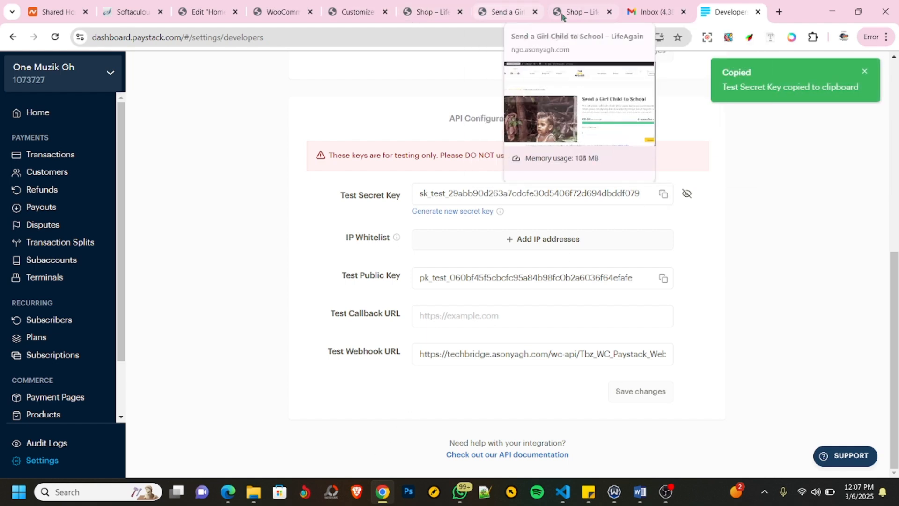
Back in the WooCommerce Paystack settings, set the payment option to Popup and paste the copied key as the Test Secret Key.
left_click(281, 12)
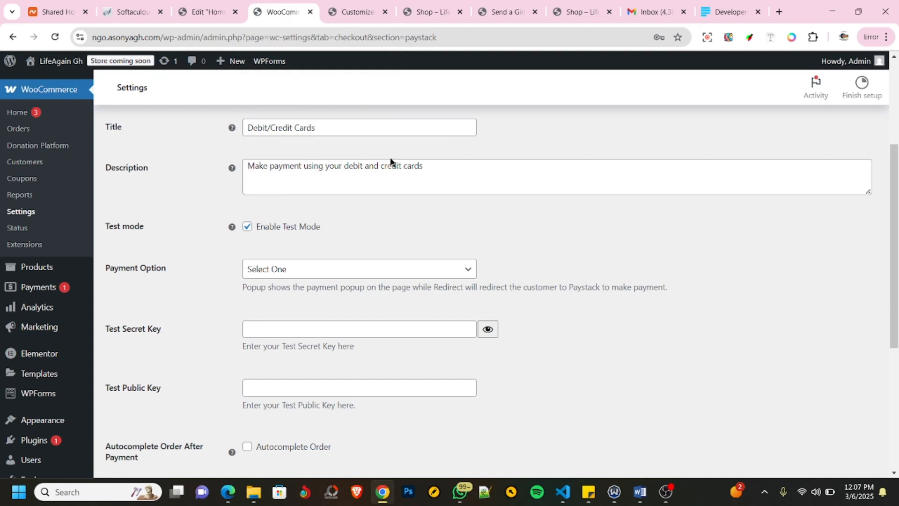
left_click(314, 276)
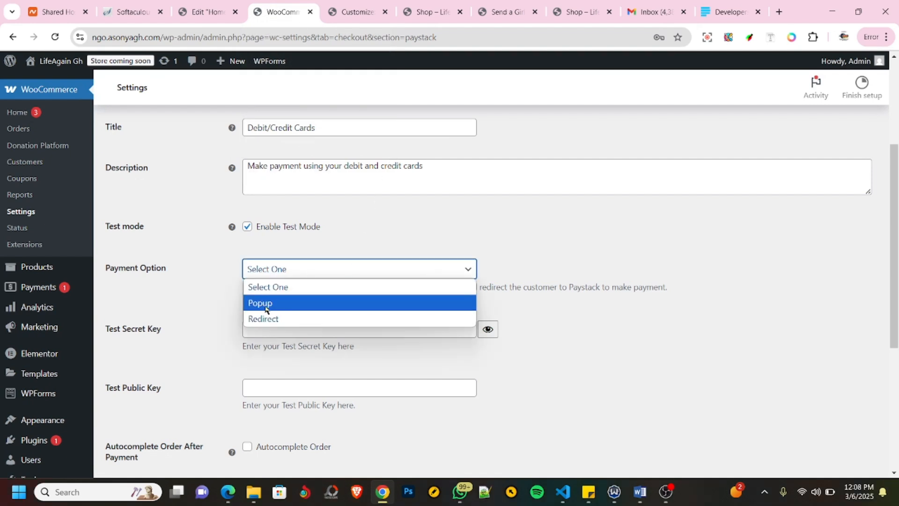
left_click(265, 303)
scroll(299, 277, "down", 1)
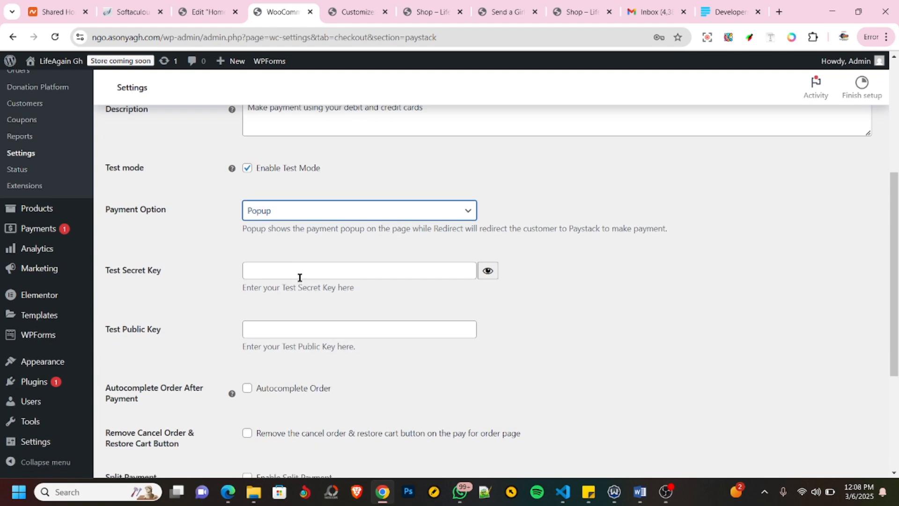
left_click(299, 277)
key("ctrl+v")
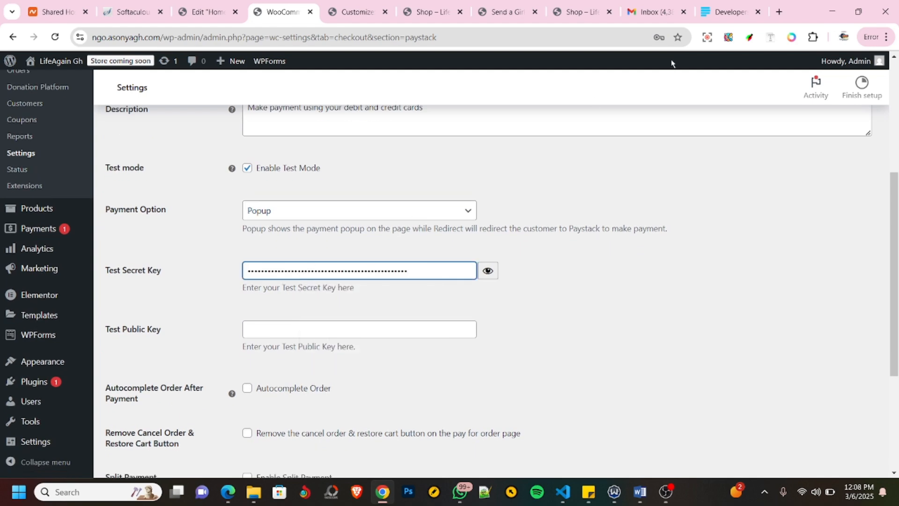
Copy the test public key from the Paystack dashboard and paste it as the Test Public Key in the WooCommerce Paystack settings.
left_click(726, 13)
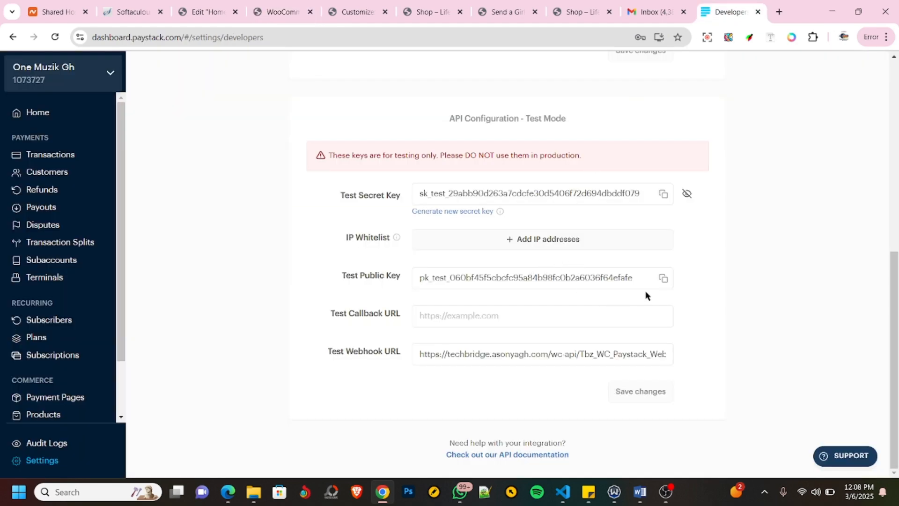
left_click(663, 278)
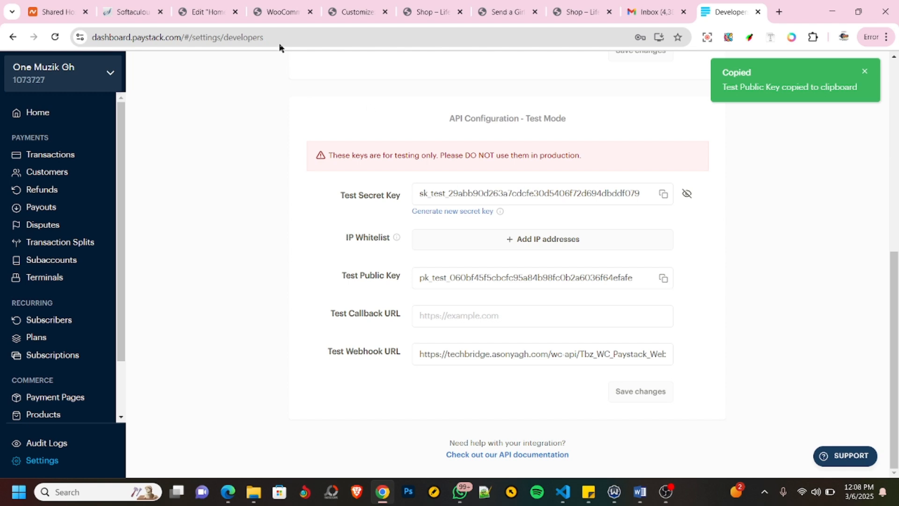
left_click(280, 12)
left_click(288, 329)
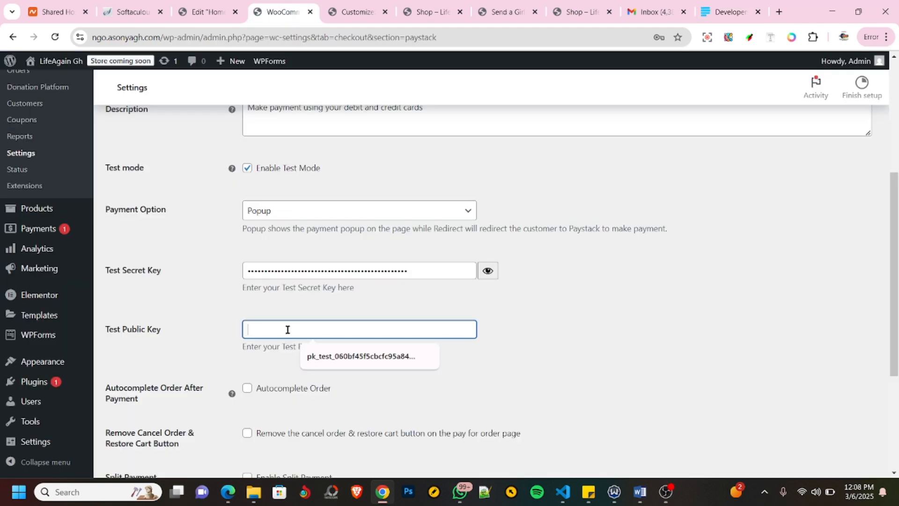
key("ctrl+v")
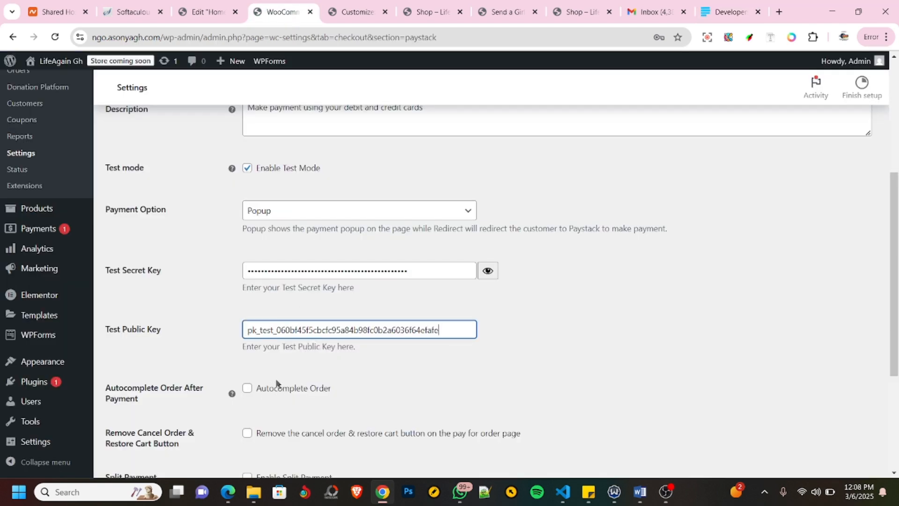
Enable Autocomplete Order and Payment via Saved Cards for Paystack, and save the gateway settings.
left_click(255, 389)
scroll(253, 375, "down", 2)
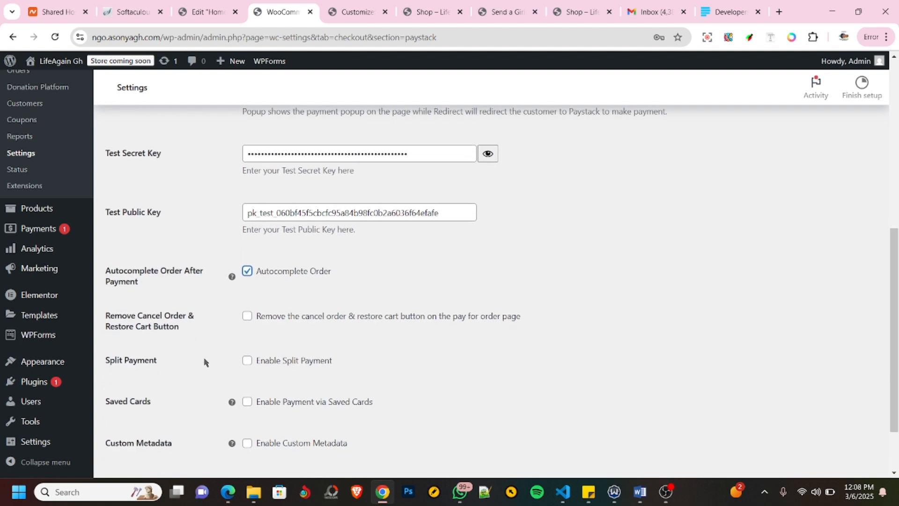
scroll(216, 335, "down", 1)
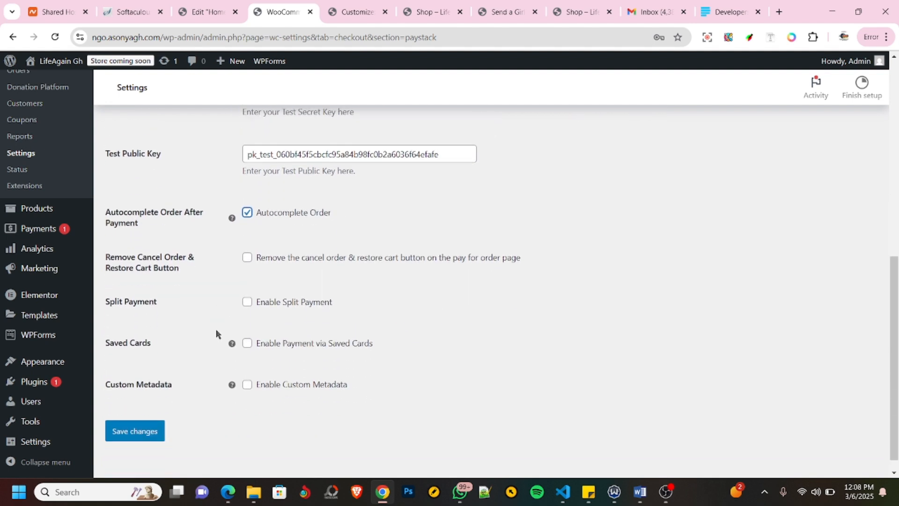
left_click(247, 343)
left_click(137, 435)
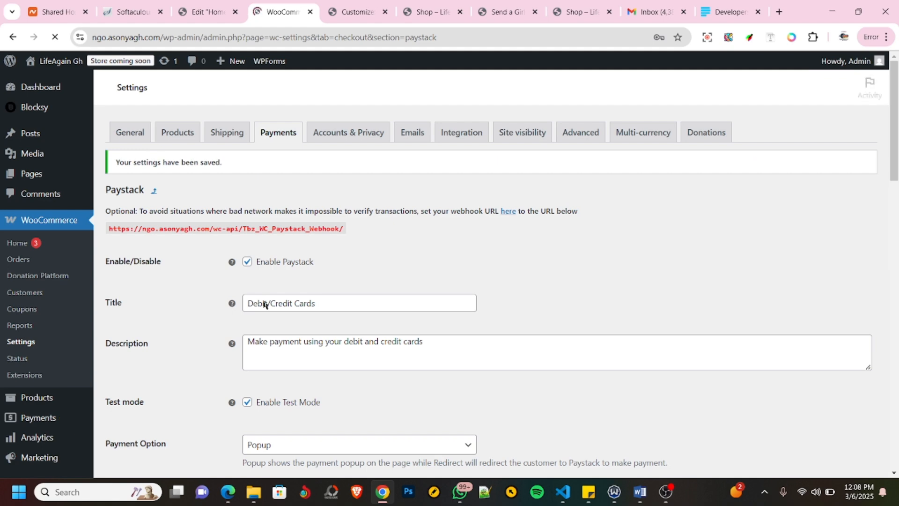
On the live shop page, open the Send a Girl Child to School project and submit a contribution of 1000.
left_click(431, 13)
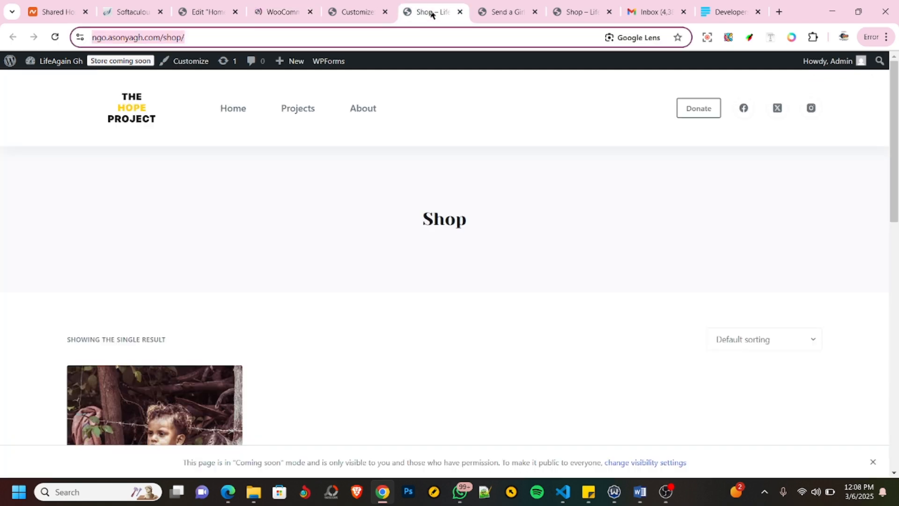
scroll(241, 301, "down", 5)
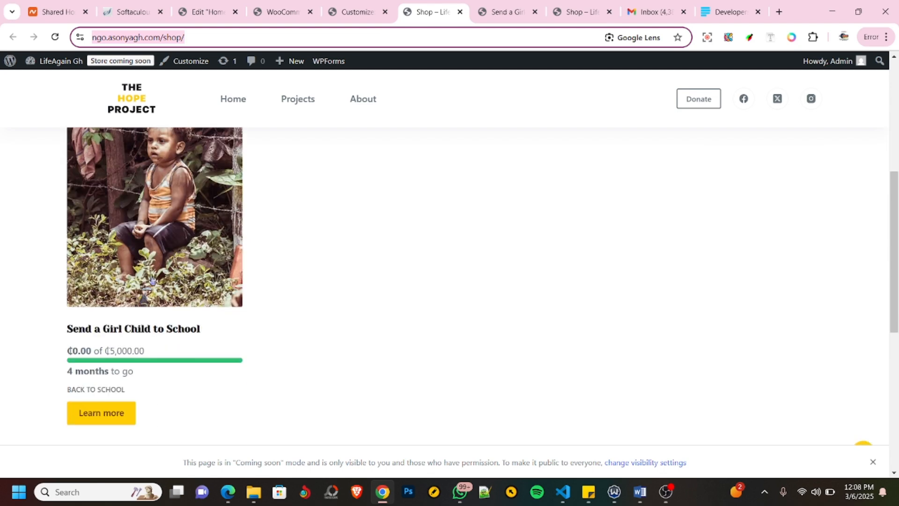
left_click(149, 268)
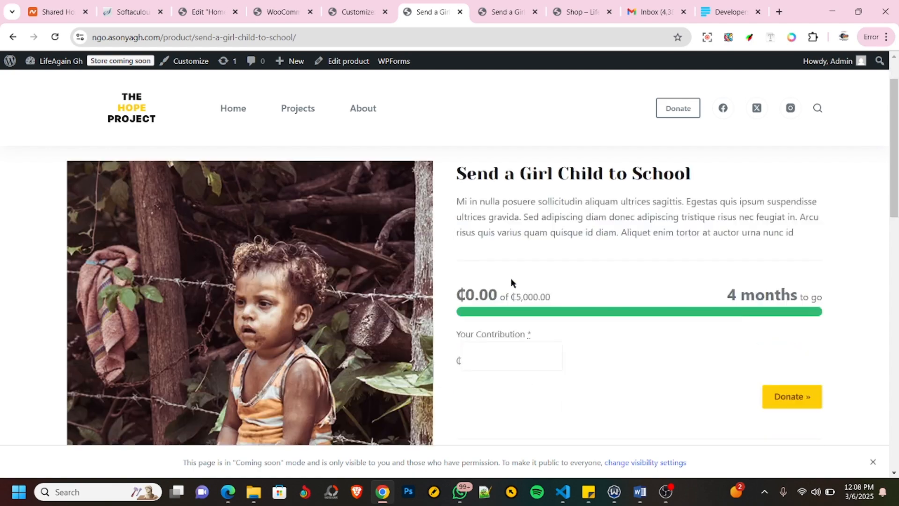
scroll(510, 278, "down", 5)
left_click(491, 183)
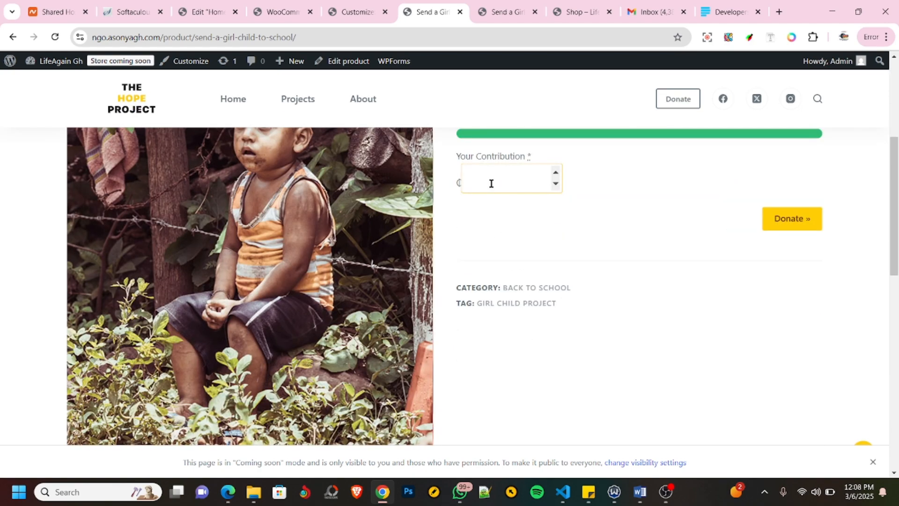
type("1000")
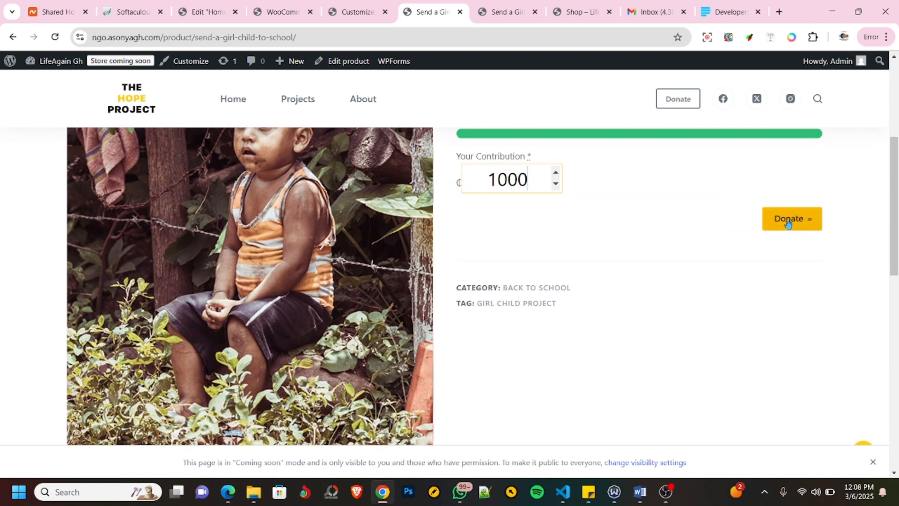
left_click(788, 223)
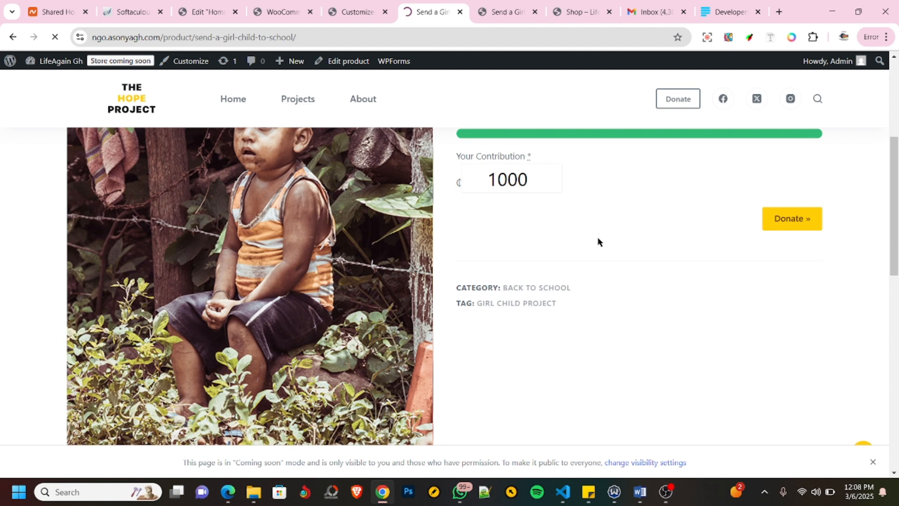
Examine the checkout page's donor detail fields, donation summary and Debit/Credit Cards payment option.
scroll(497, 261, "down", 6)
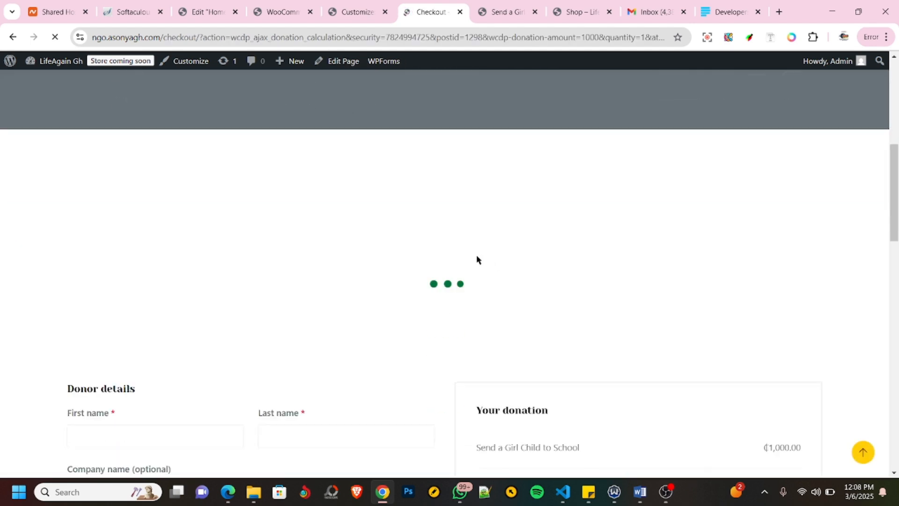
scroll(476, 259, "down", 8)
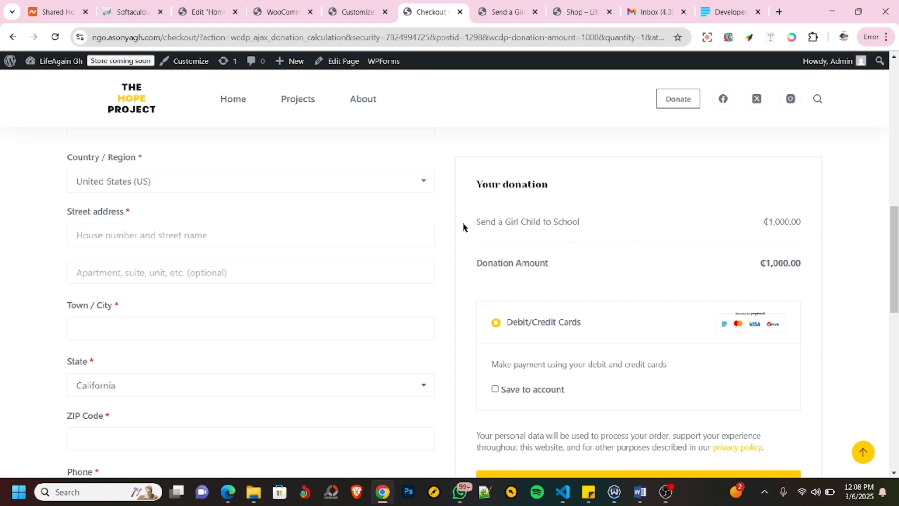
scroll(462, 226, "down", 3)
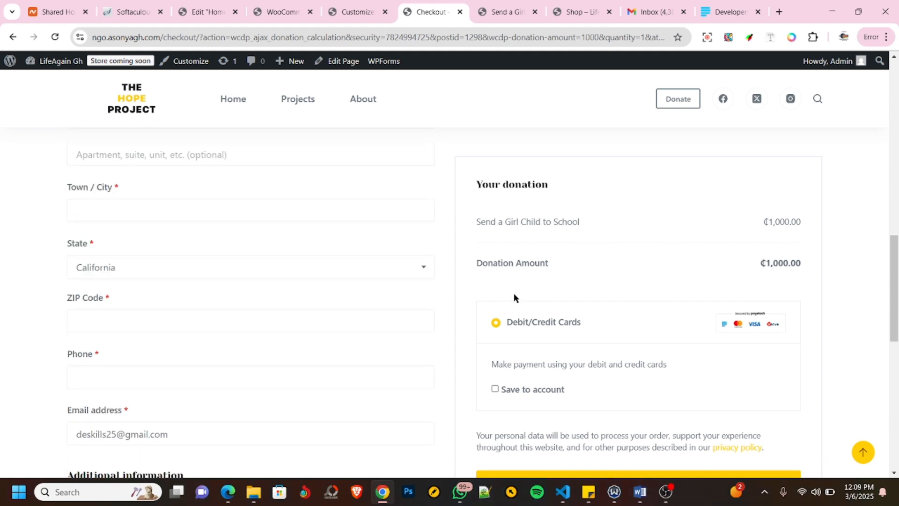
scroll(514, 296, "down", 5)
scroll(519, 286, "up", 4)
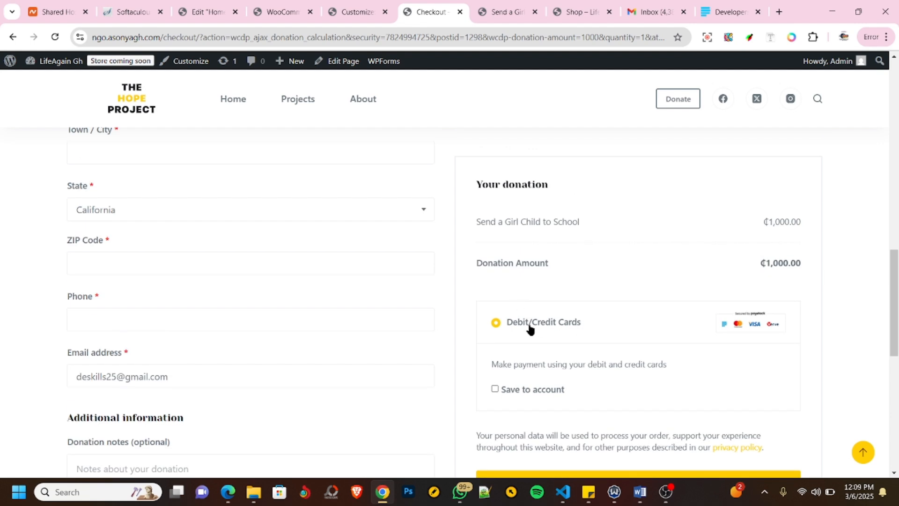
scroll(529, 328, "down", 3)
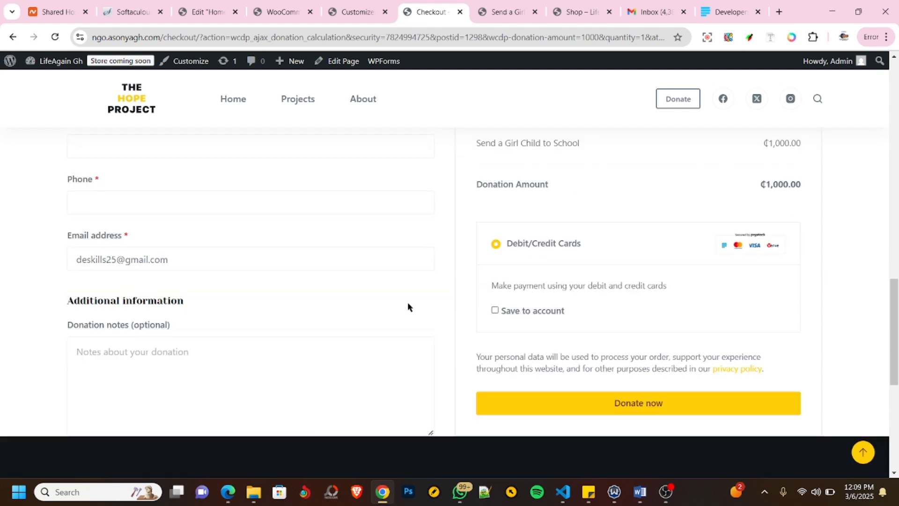
scroll(407, 307, "up", 10)
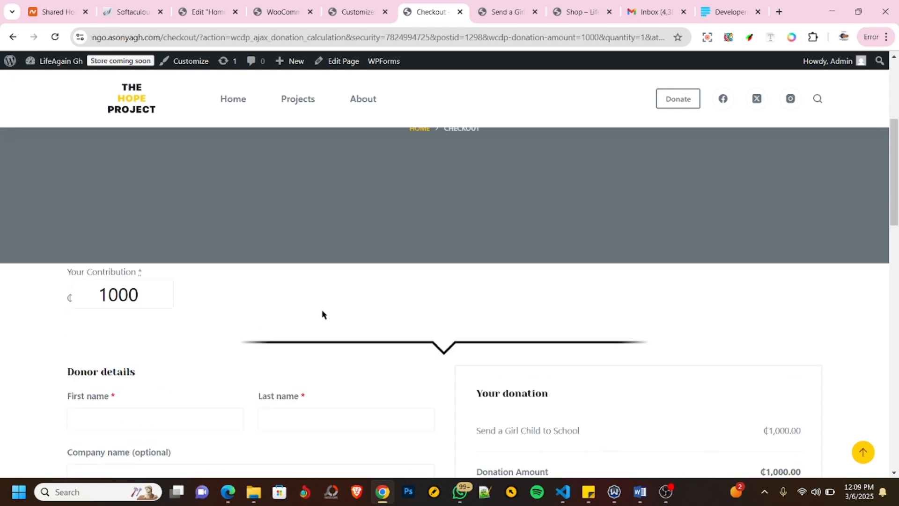
Fill in the donor's first name, last name, country and street address from the saved autofill profile.
scroll(322, 310, "down", 3)
left_click(160, 300)
left_click(173, 334)
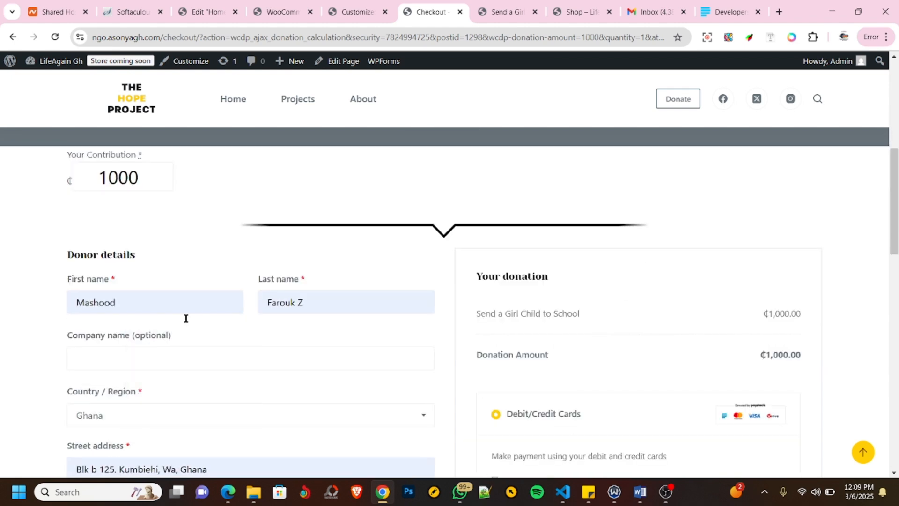
Set the donor's region to Bono East in the checkout form.
scroll(130, 360, "down", 5)
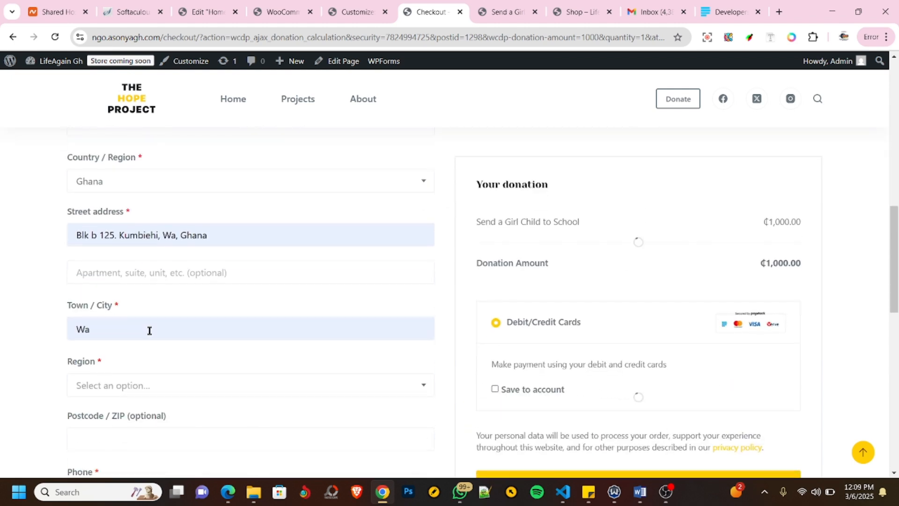
scroll(164, 308, "down", 2)
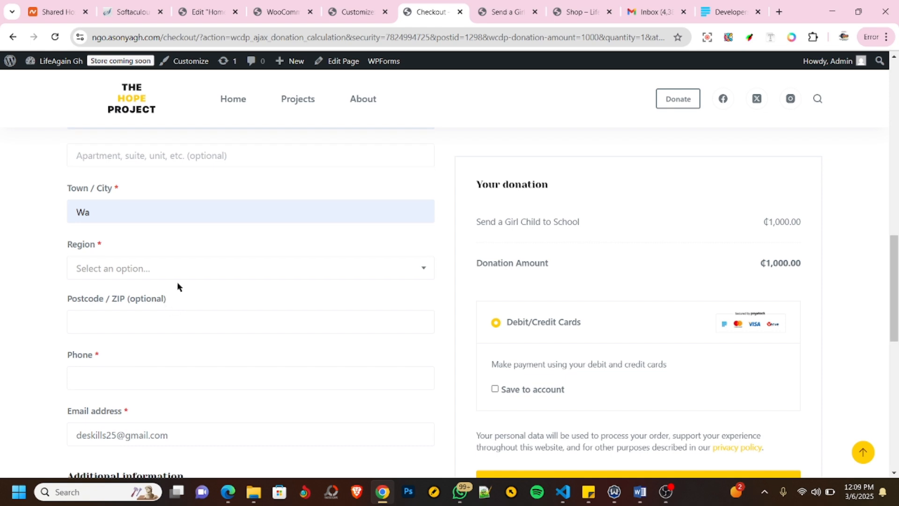
left_click(196, 268)
scroll(122, 368, "down", 5)
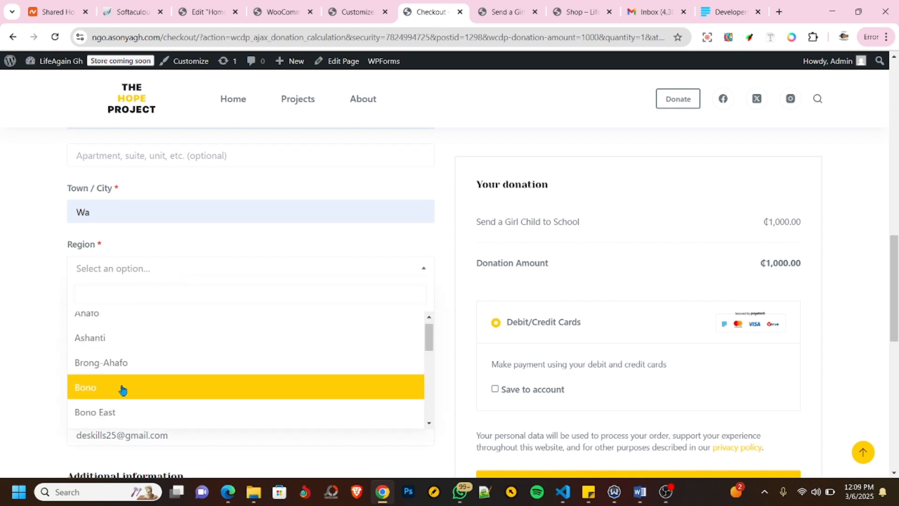
scroll(138, 373, "up", 5)
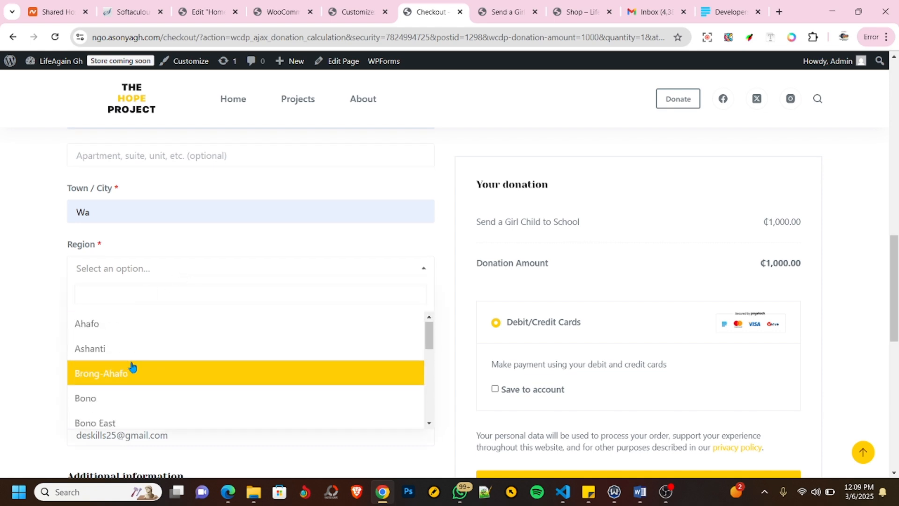
scroll(131, 366, "down", 1)
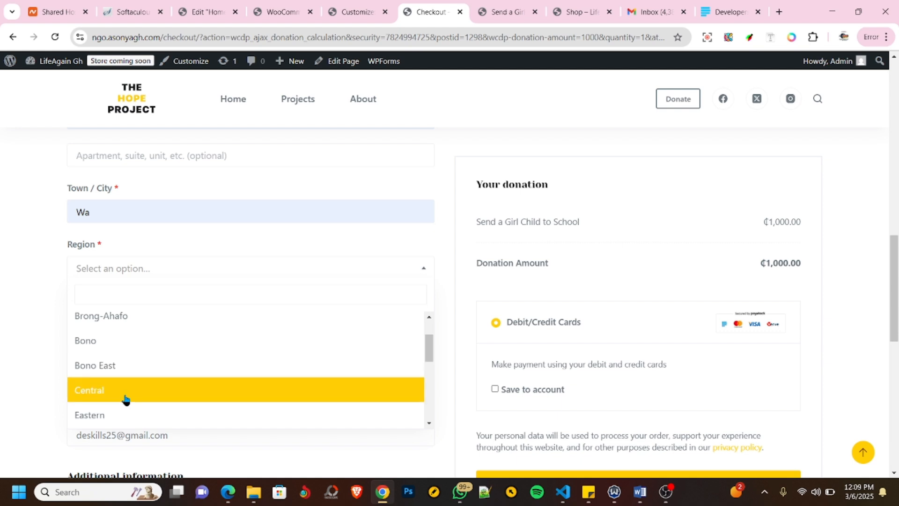
left_click(145, 373)
Fill in the donor's phone number and postcode from the saved autofill entry, and submit the donation.
scroll(176, 359, "down", 1)
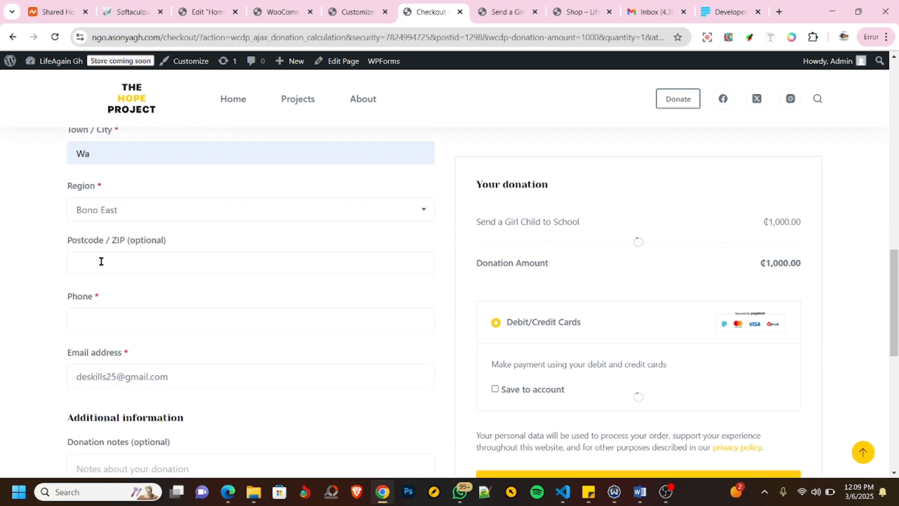
left_click(114, 315)
left_click(190, 350)
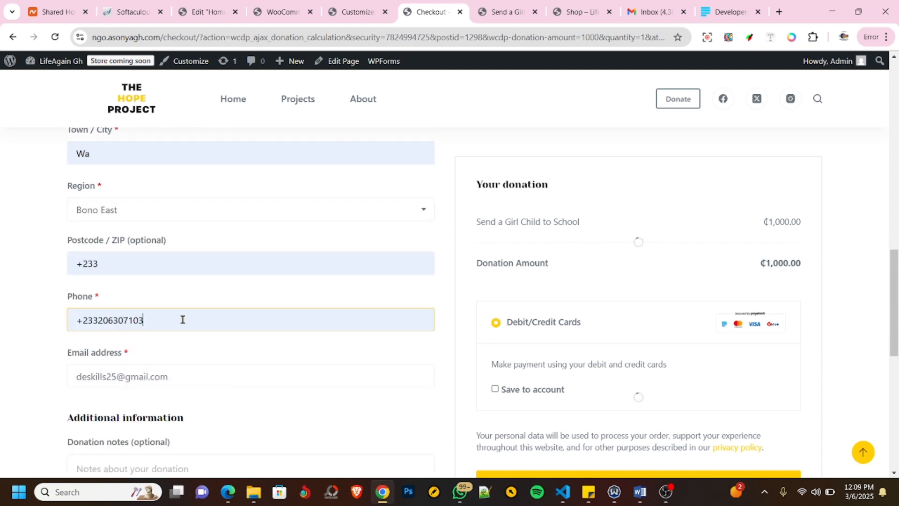
scroll(180, 312, "down", 2)
scroll(141, 307, "up", 2)
scroll(140, 274, "down", 2)
scroll(159, 290, "down", 1)
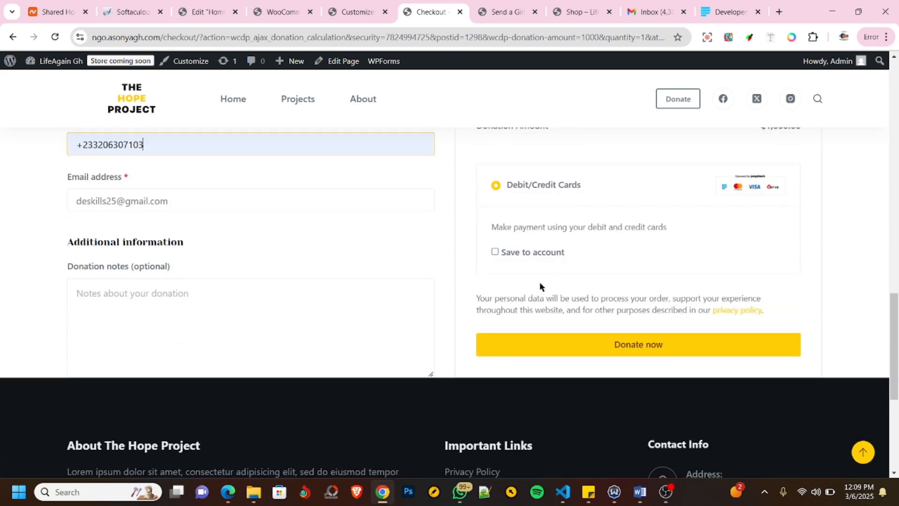
scroll(654, 252, "up", 2)
scroll(655, 253, "down", 1)
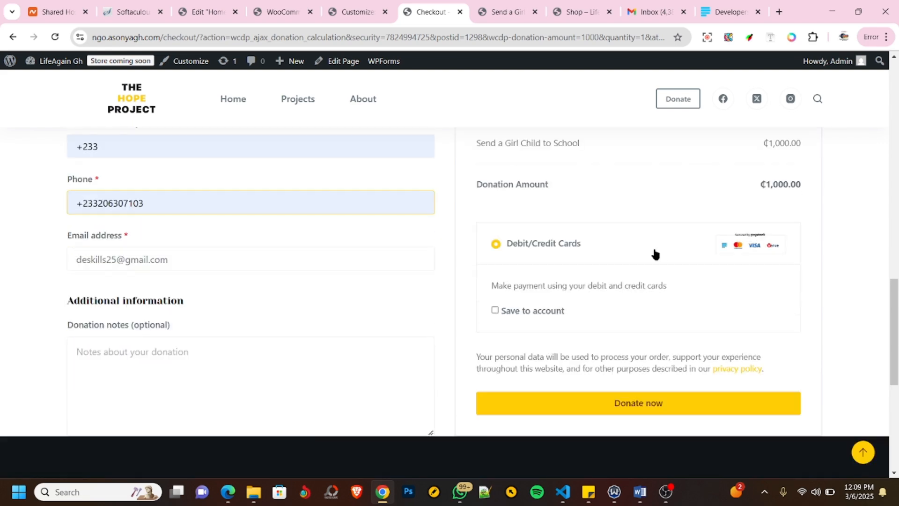
left_click(642, 402)
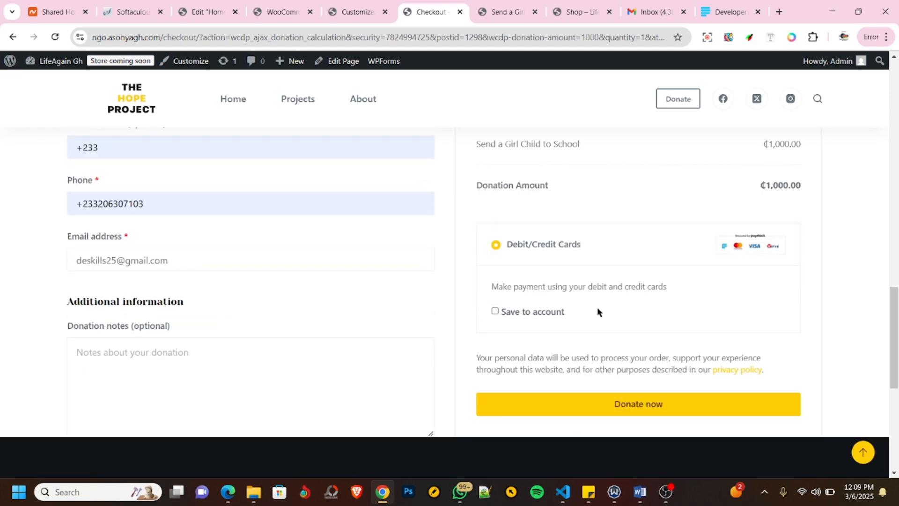
Clear the optional Postcode / ZIP field in the donor details and resubmit the donation.
scroll(528, 291, "up", 2)
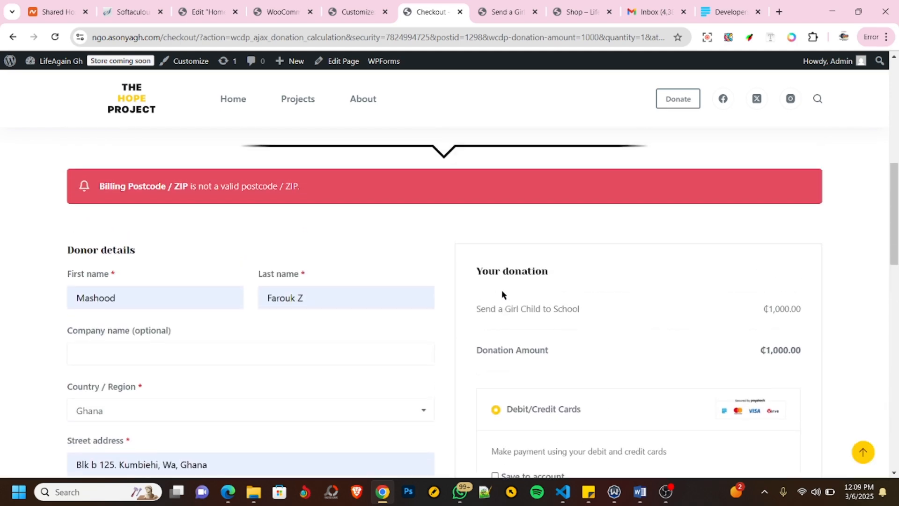
scroll(127, 339, "down", 4)
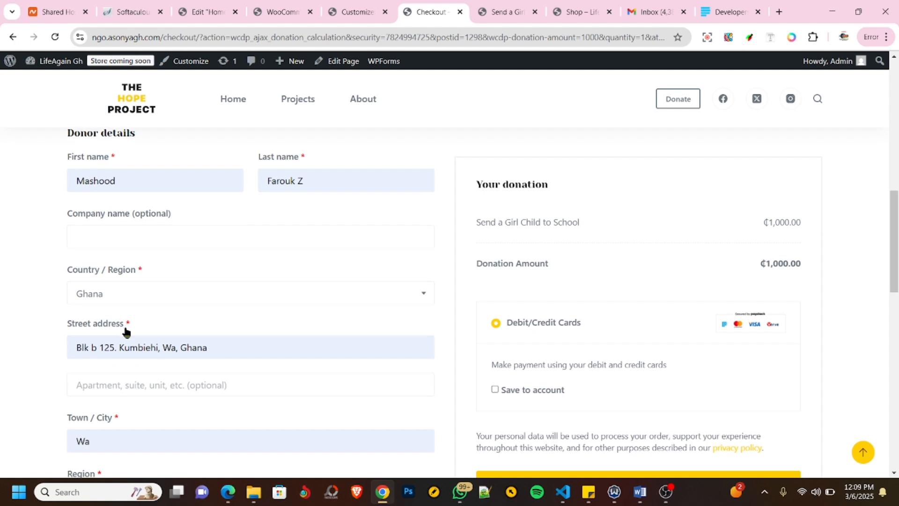
scroll(126, 325, "down", 4)
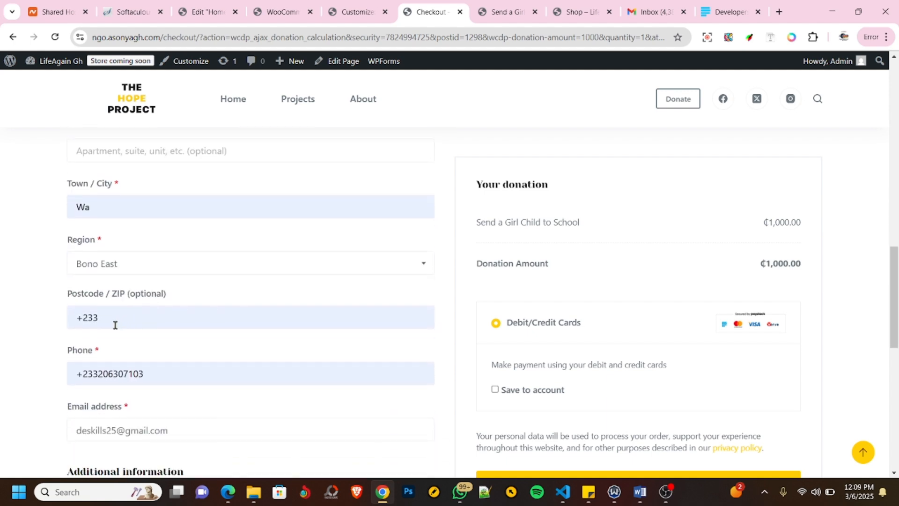
left_click_drag(48, 313, 38, 304)
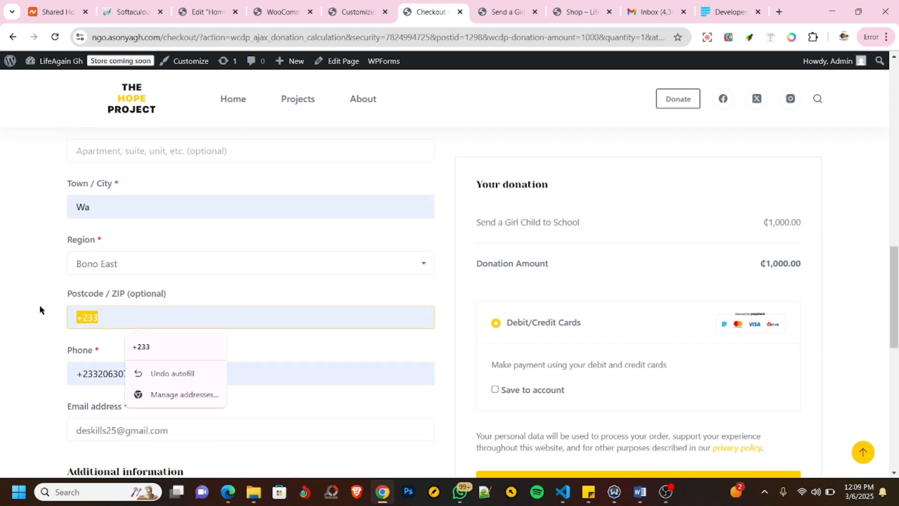
key("BackSpace")
scroll(286, 319, "down", 6)
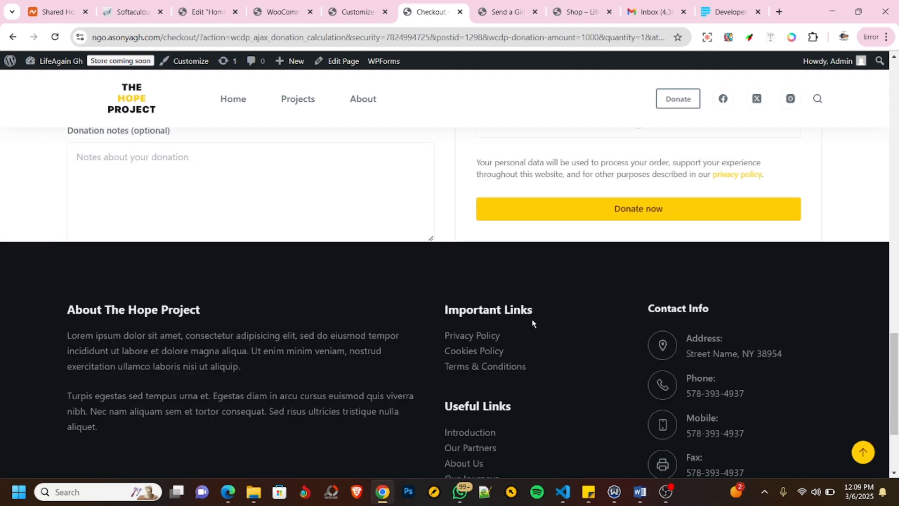
scroll(596, 262, "down", 2)
scroll(601, 277, "up", 4)
left_click(598, 287)
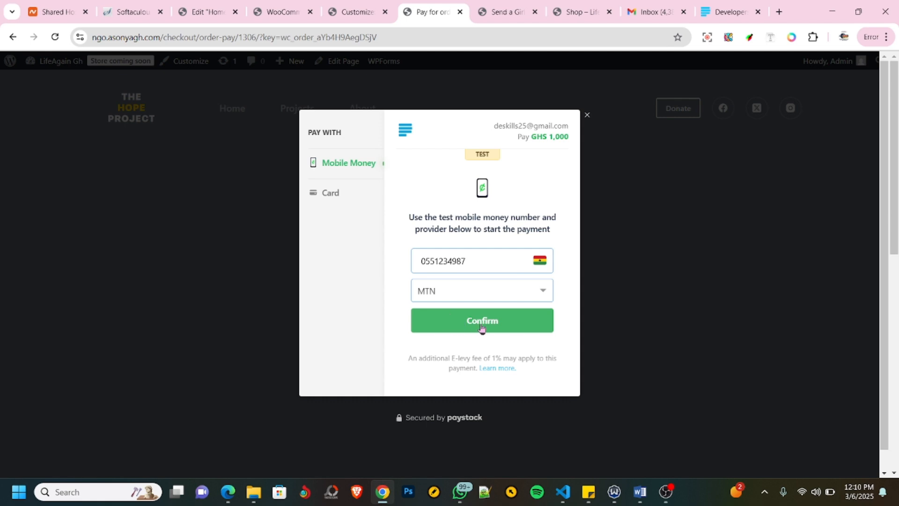
View Paystack's test card options, then complete the GHS 1,000 payment by Mobile Money with the prefilled MTN test number.
left_click(329, 196)
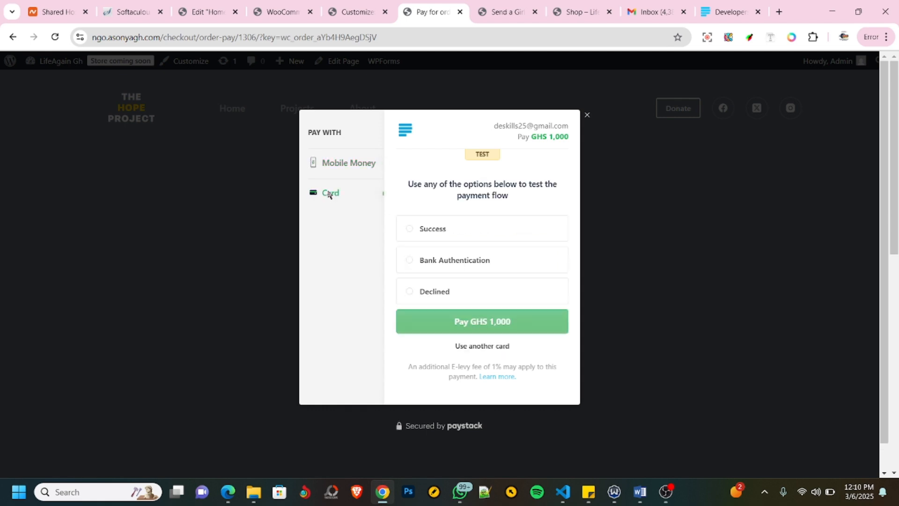
left_click(346, 165)
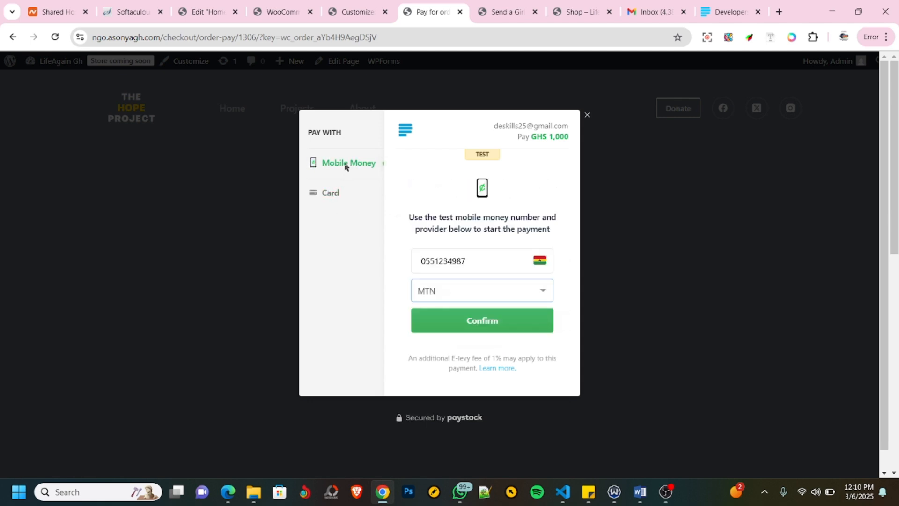
left_click(467, 323)
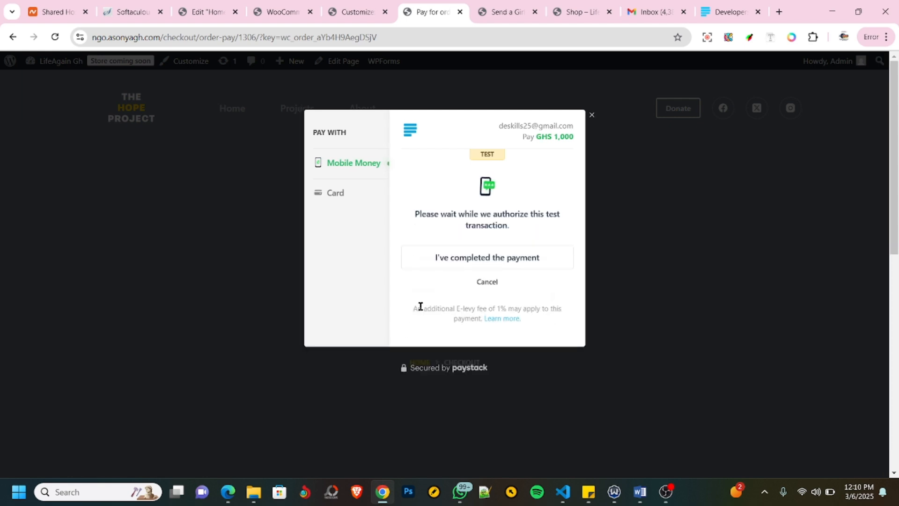
left_click(442, 263)
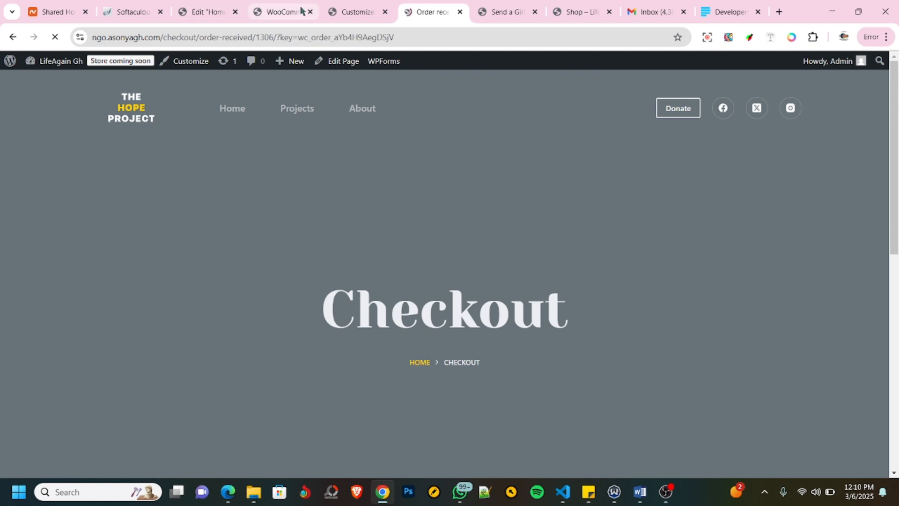
Open the new donation order from the WooCommerce orders list in the site's admin.
left_click(347, 14)
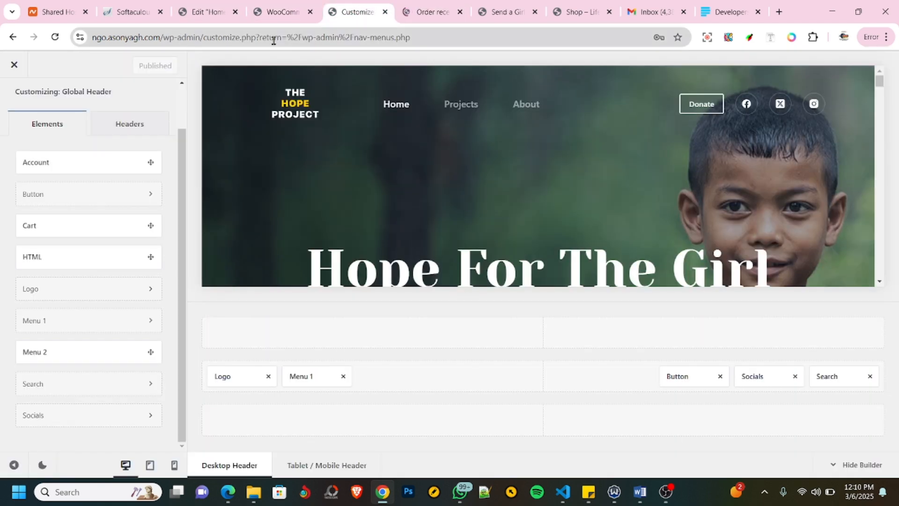
left_click(280, 12)
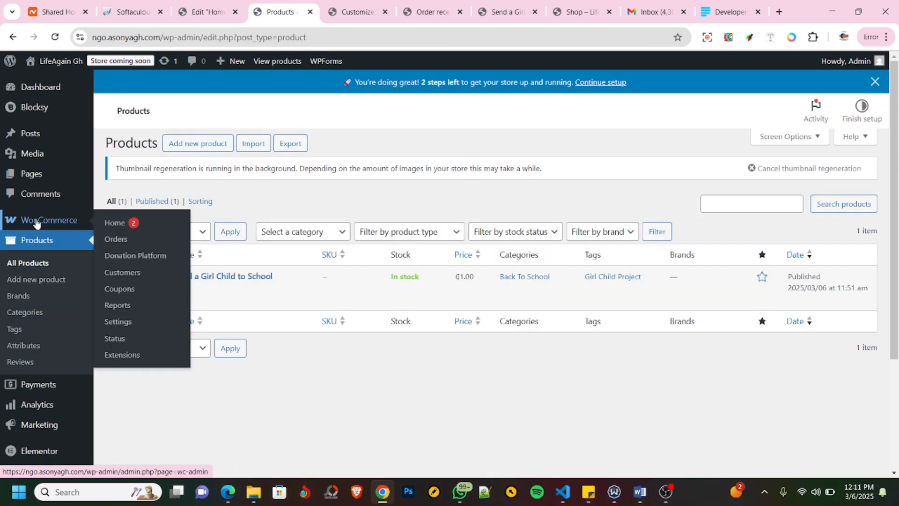
left_click(112, 244)
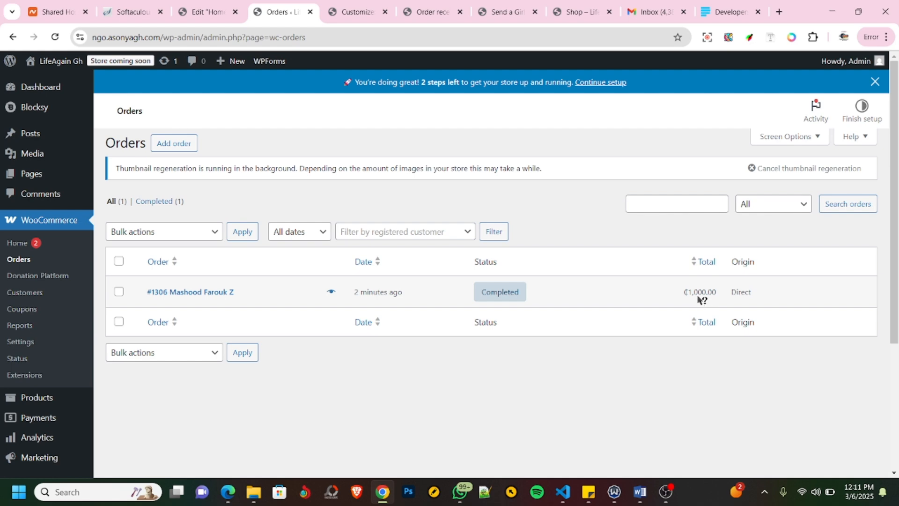
left_click(199, 293)
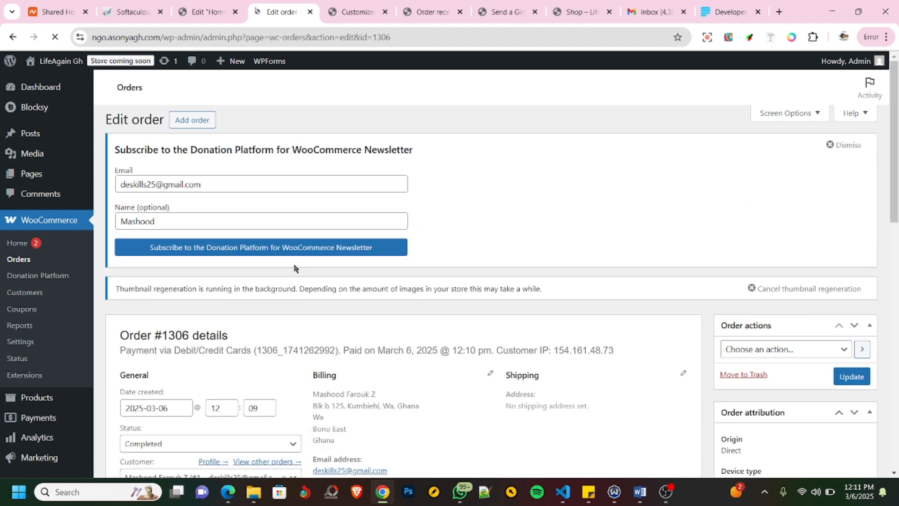
Review the donation order's billing details, donated item, paid total and Paystack payment notes.
scroll(328, 300, "down", 3)
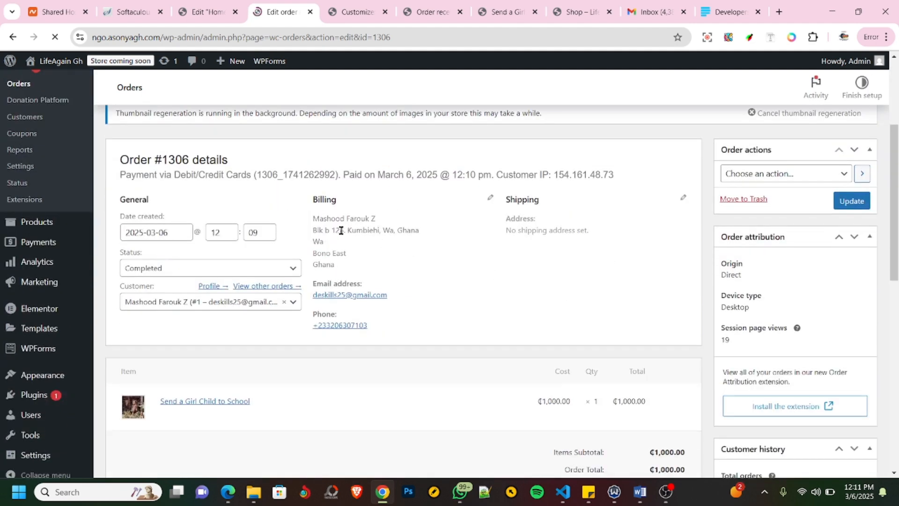
scroll(348, 274, "down", 3)
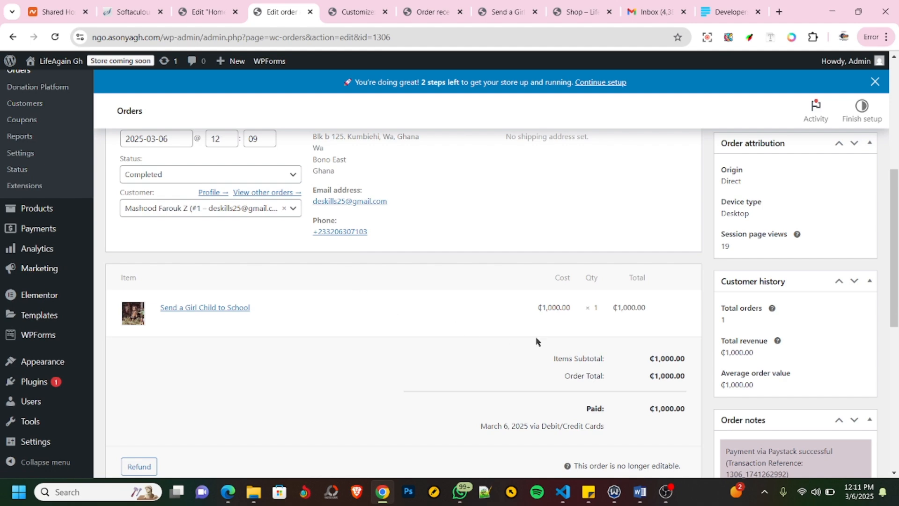
scroll(429, 313, "down", 3)
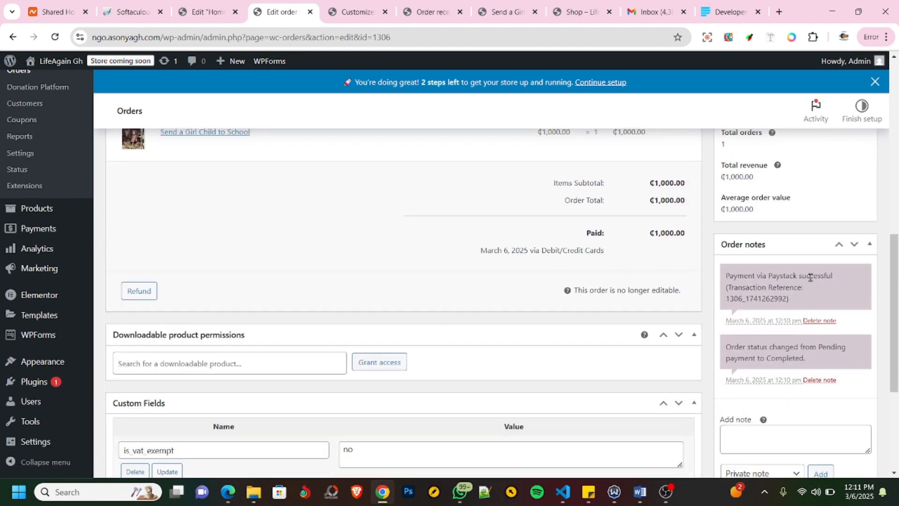
scroll(605, 329, "down", 3)
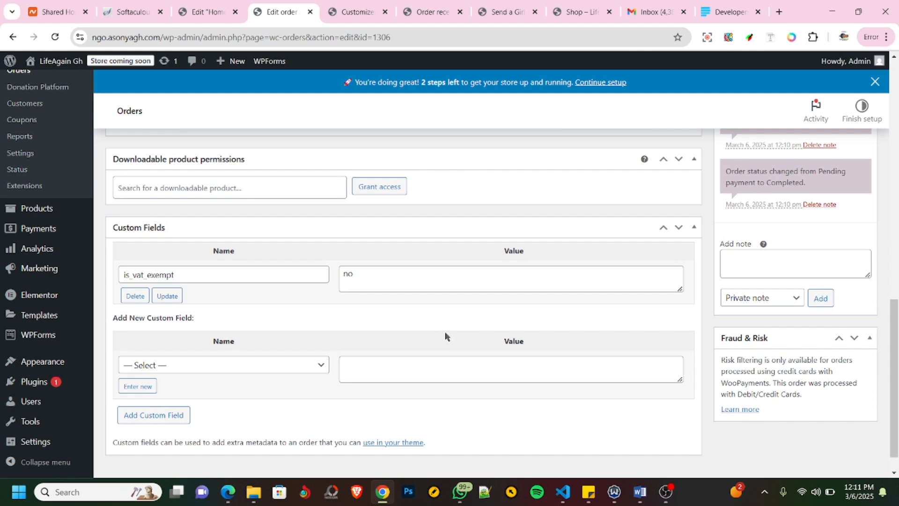
scroll(473, 333, "up", 15)
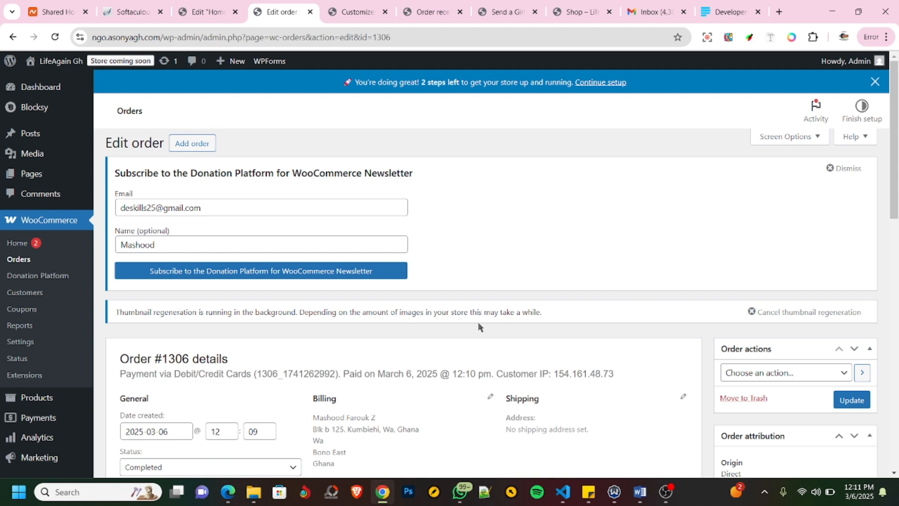
scroll(478, 305, "down", 5)
scroll(478, 305, "up", 5)
Look over the Home page's sections in the Elementor editor, from the hero and donation services to Featured Causes and Our Volunteers.
left_click(364, 10)
left_click(207, 12)
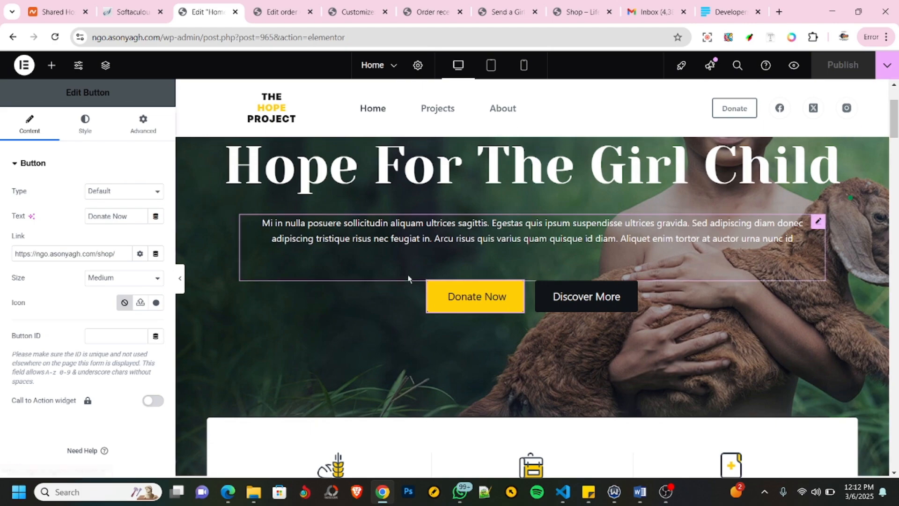
scroll(436, 332, "down", 15)
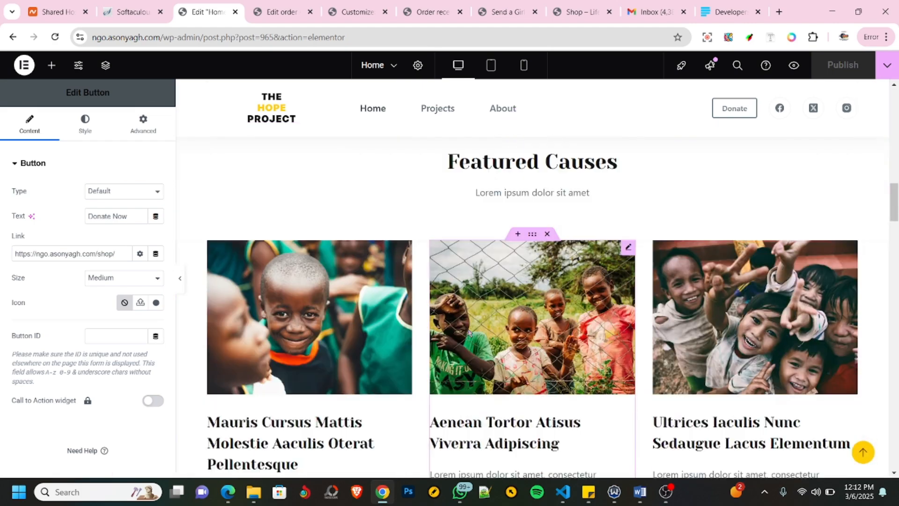
scroll(469, 333, "down", 13)
scroll(470, 333, "up", 11)
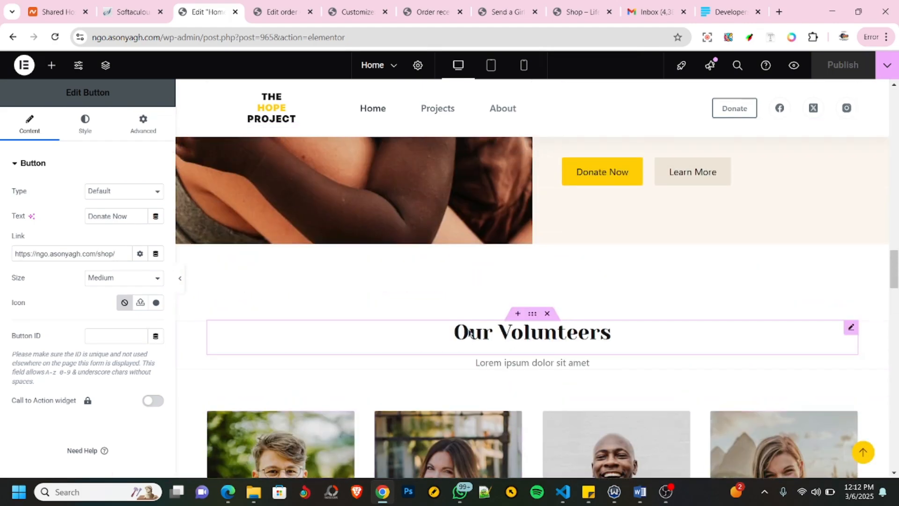
scroll(469, 333, "up", 10)
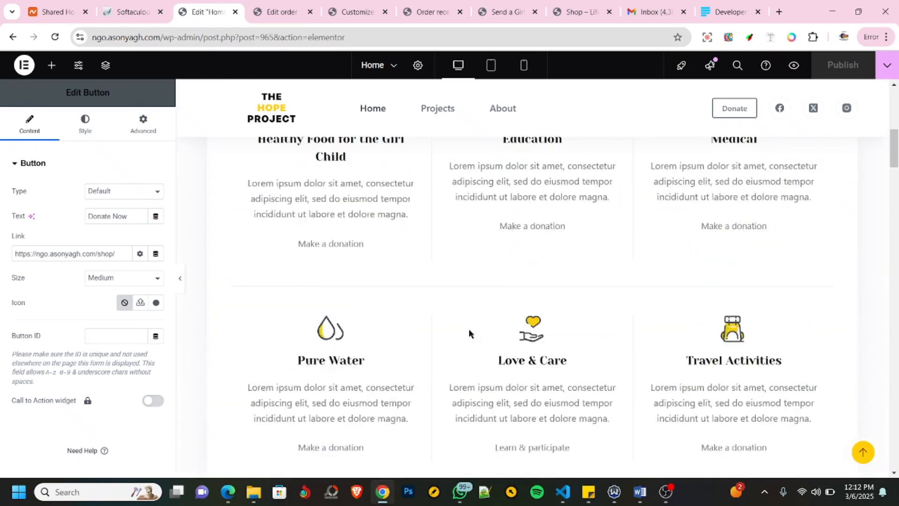
scroll(446, 337, "down", 2)
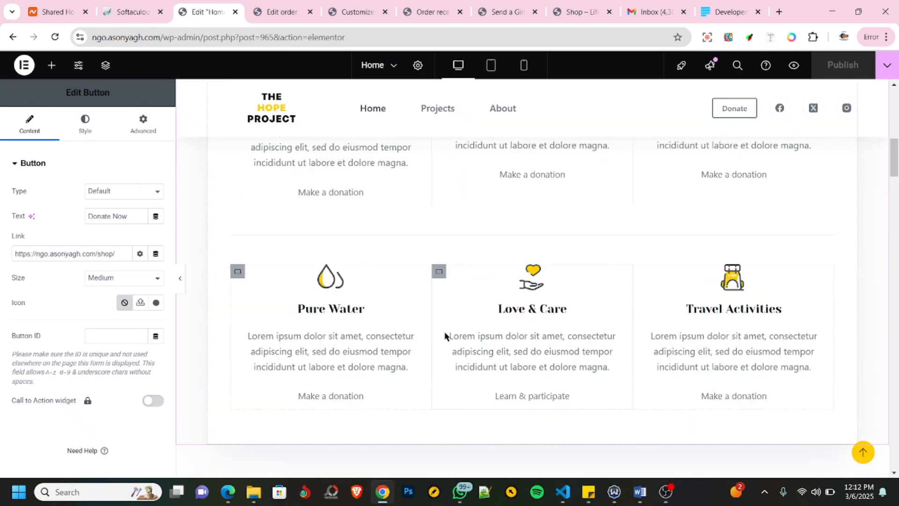
scroll(426, 332, "up", 10)
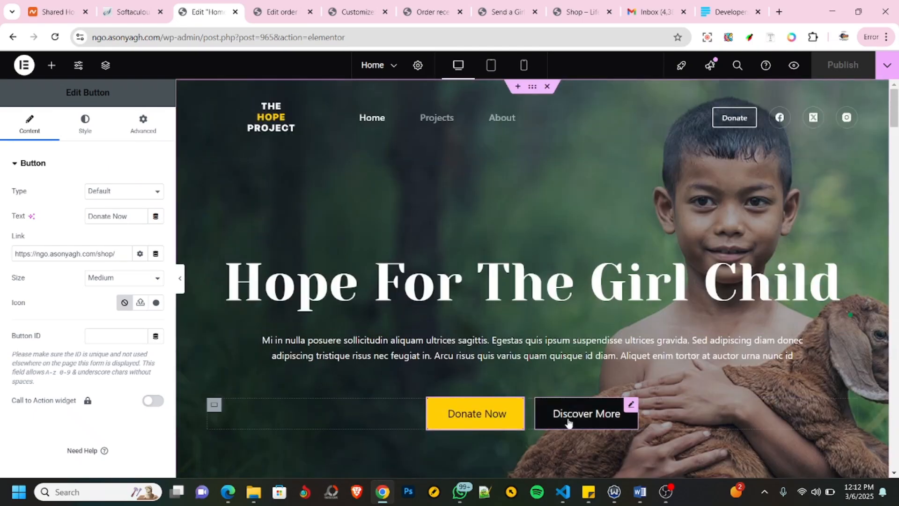
scroll(449, 327, "down", 12)
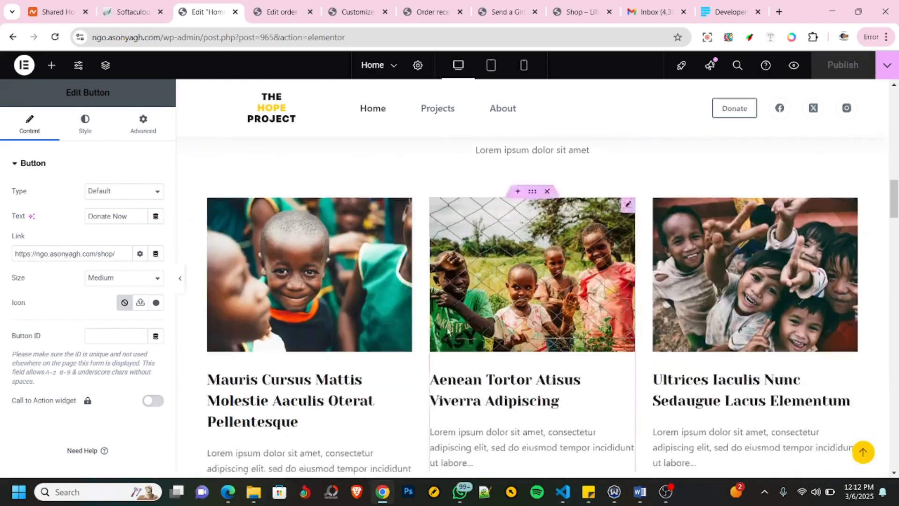
scroll(451, 322, "up", 8)
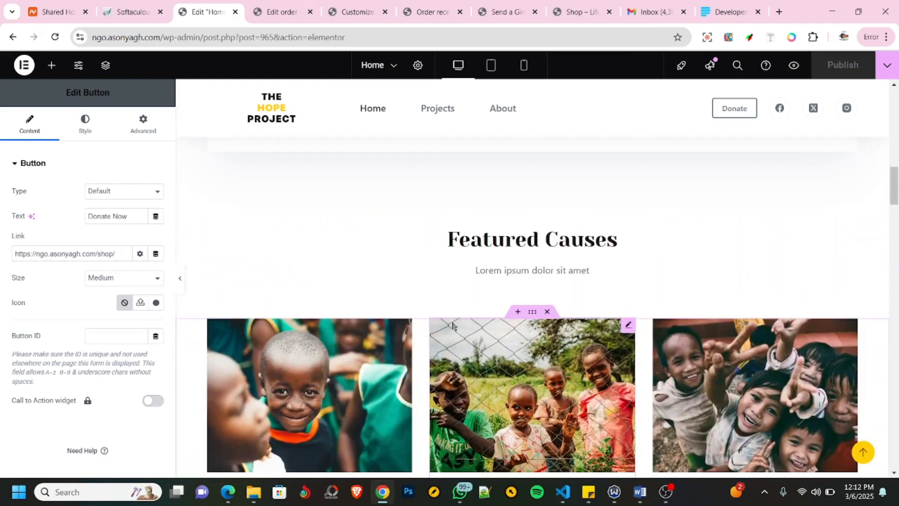
scroll(451, 345, "up", 6)
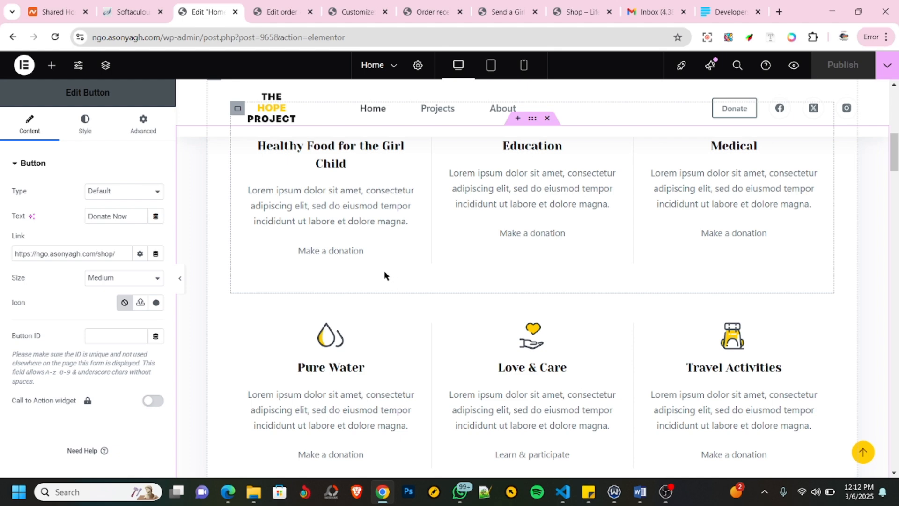
left_click(284, 14)
left_click(352, 15)
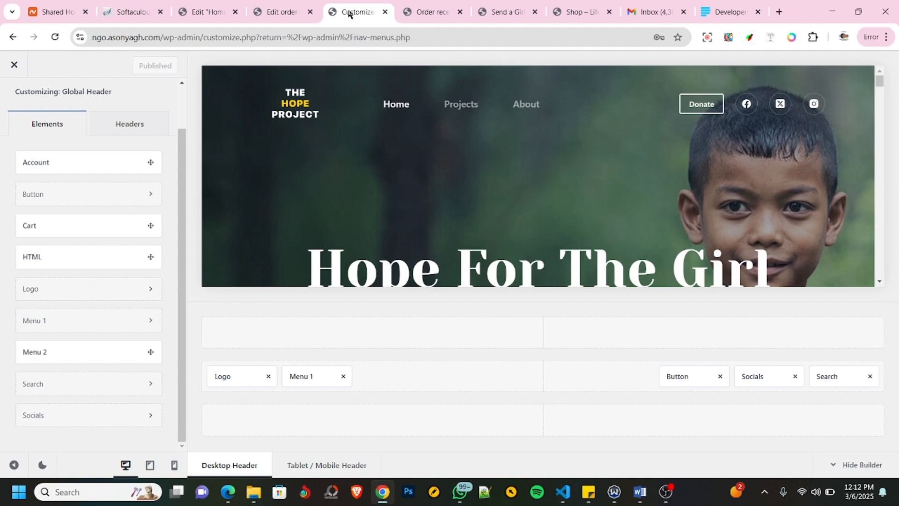
left_click(212, 14)
left_click(440, 14)
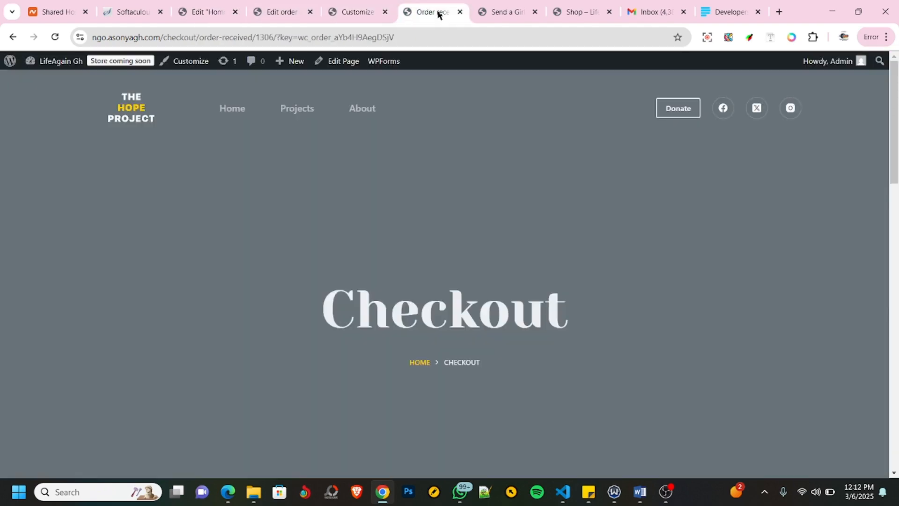
left_click(349, 13)
left_click(280, 13)
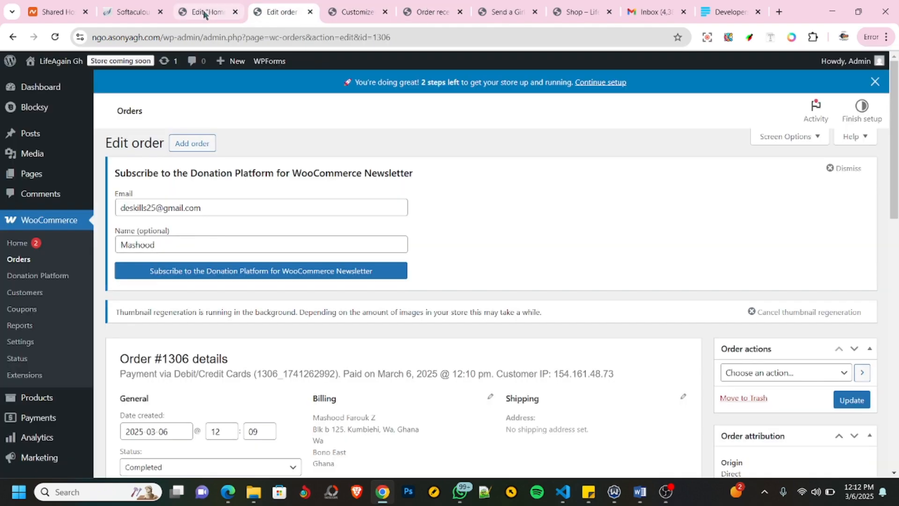
left_click(204, 13)
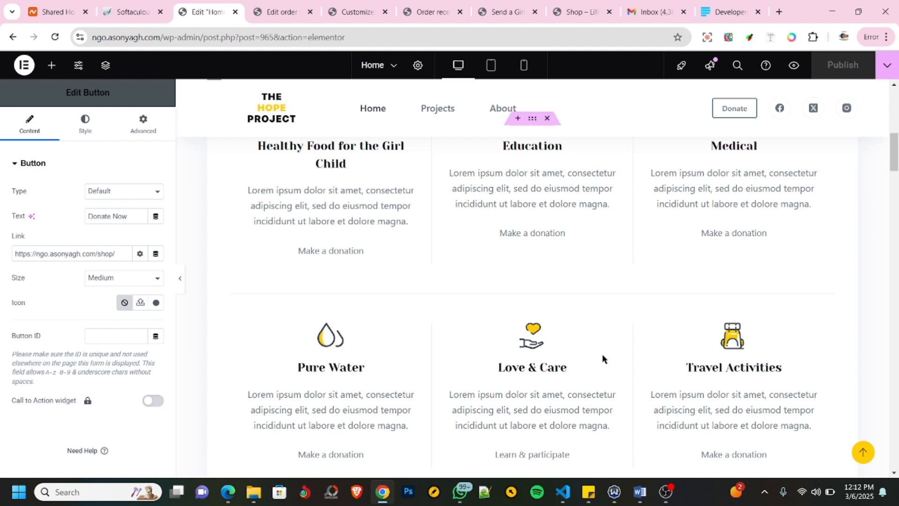
scroll(556, 333, "up", 5)
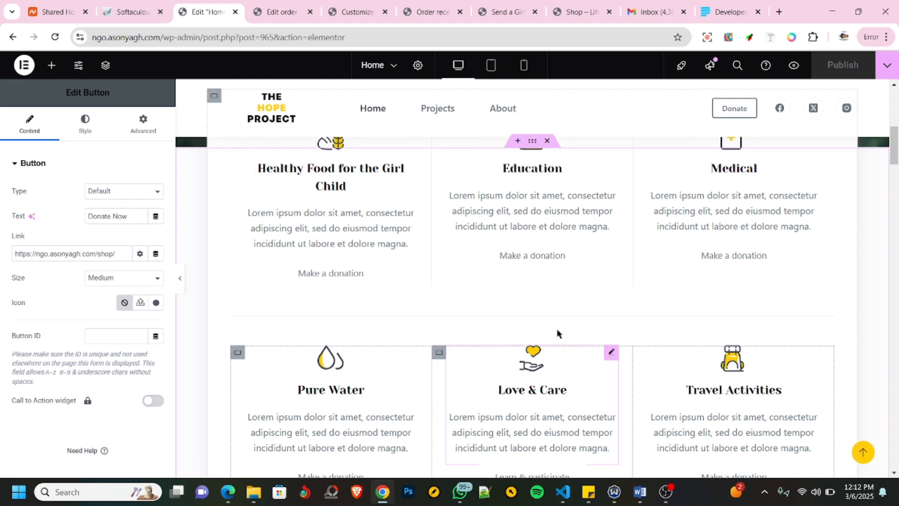
Go from the Send a Girl Child to School donation page to the live site's home page.
left_click(506, 13)
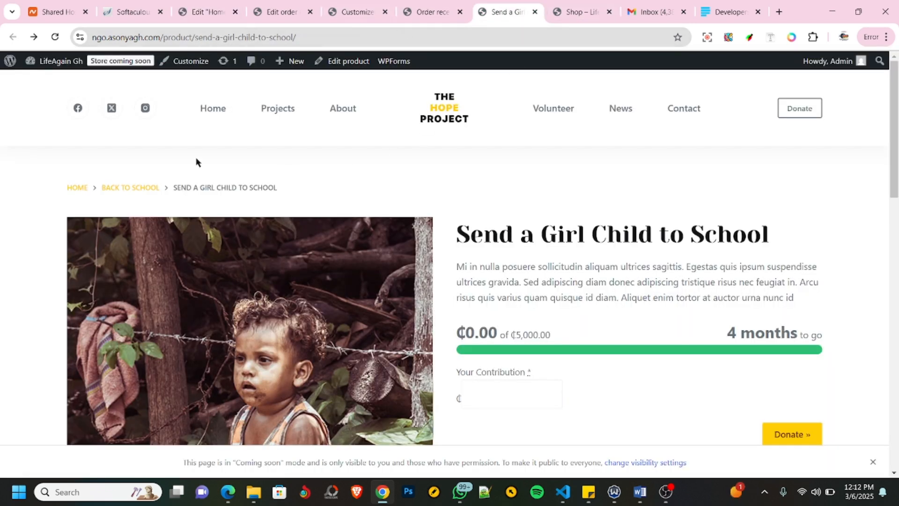
left_click(443, 112)
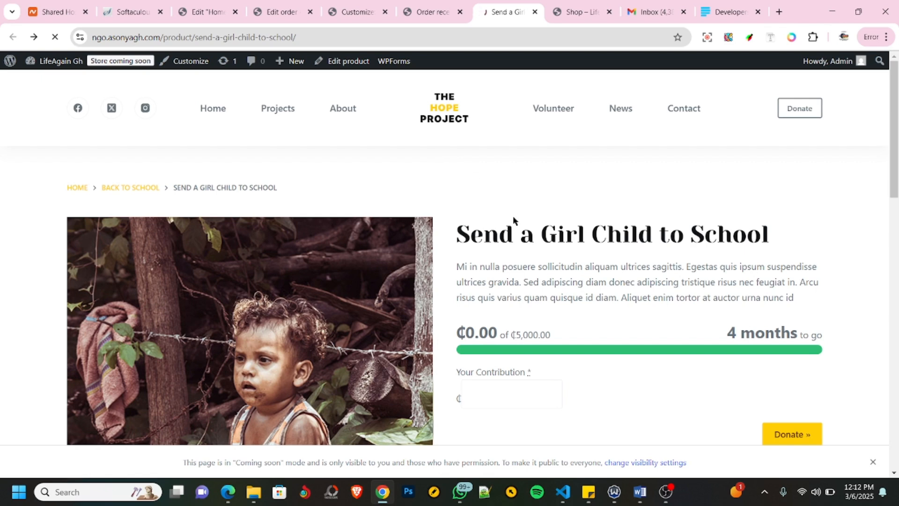